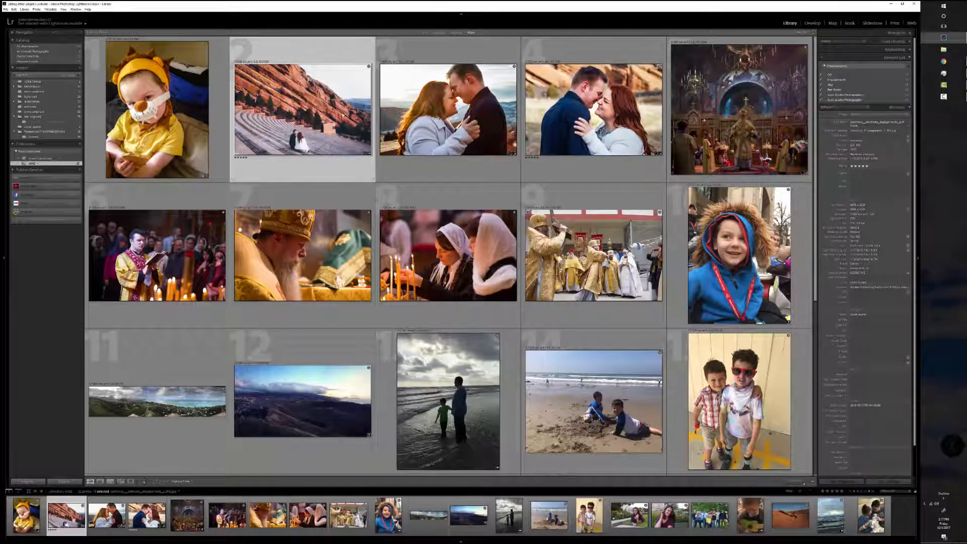
- Look through the photo collection grid and open the portrait of the toddler in the lion costume for developing
left_click(157, 108)
scroll(397, 246, "down", 1)
scroll(397, 246, "down", 4)
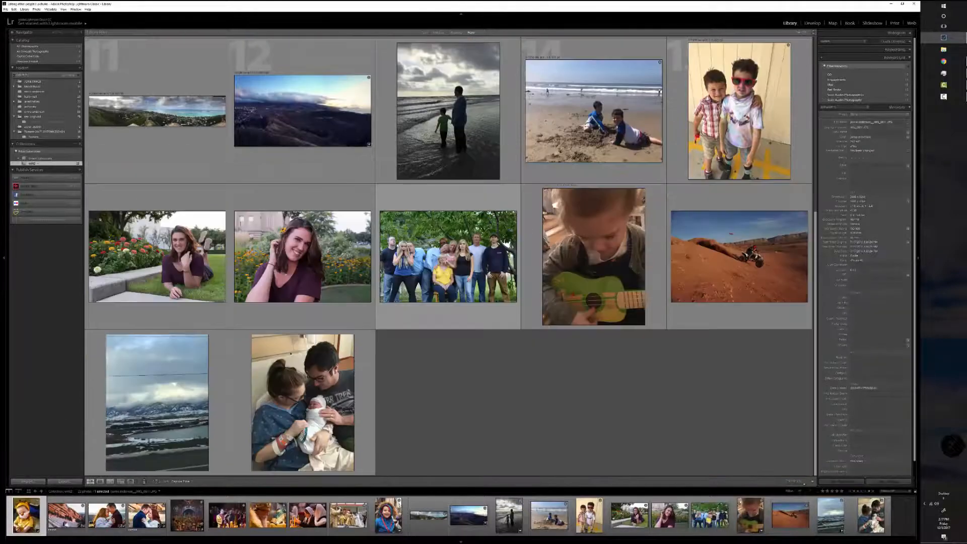
scroll(397, 246, "up", 5)
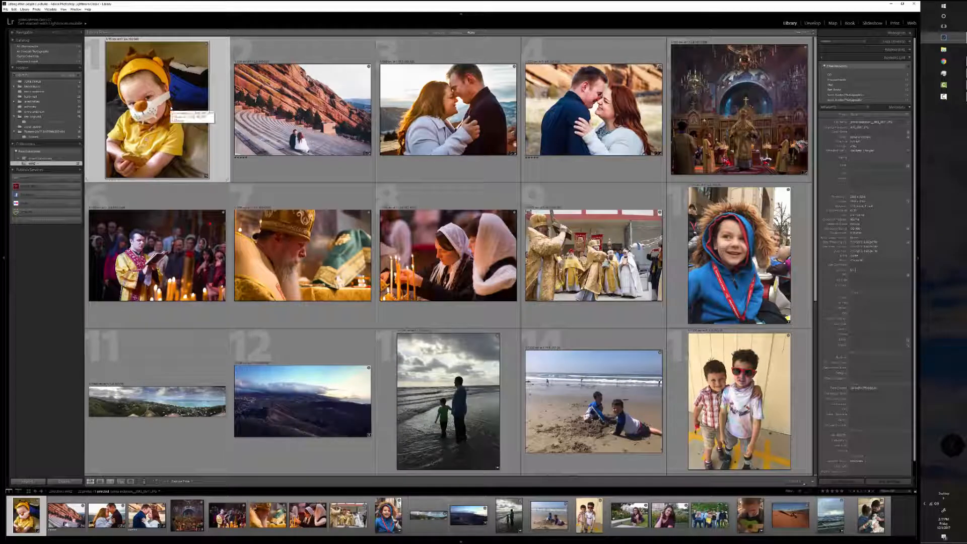
double_click(171, 108)
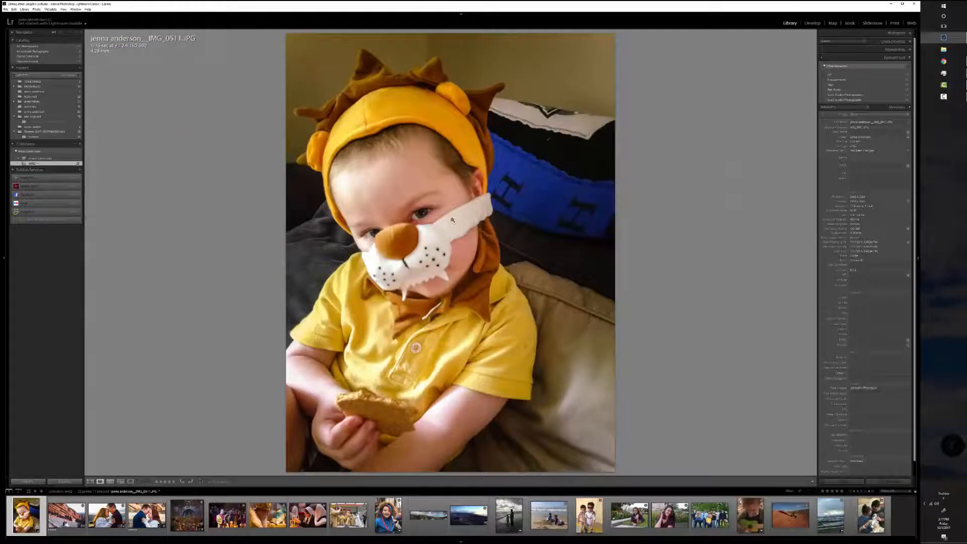
key("d")
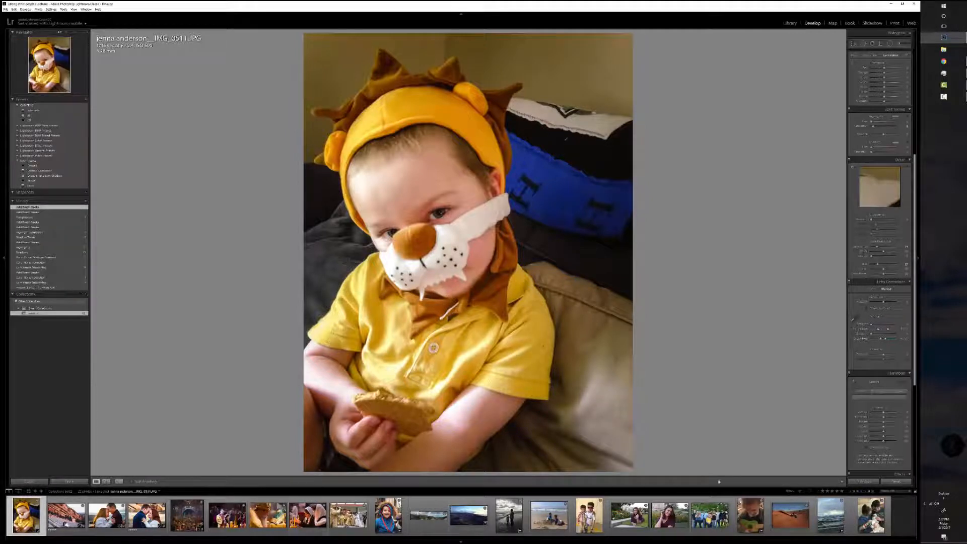
- Compare the unedited and edited versions of the toddler's lion costume portrait
key("backslash")
key("backslash")
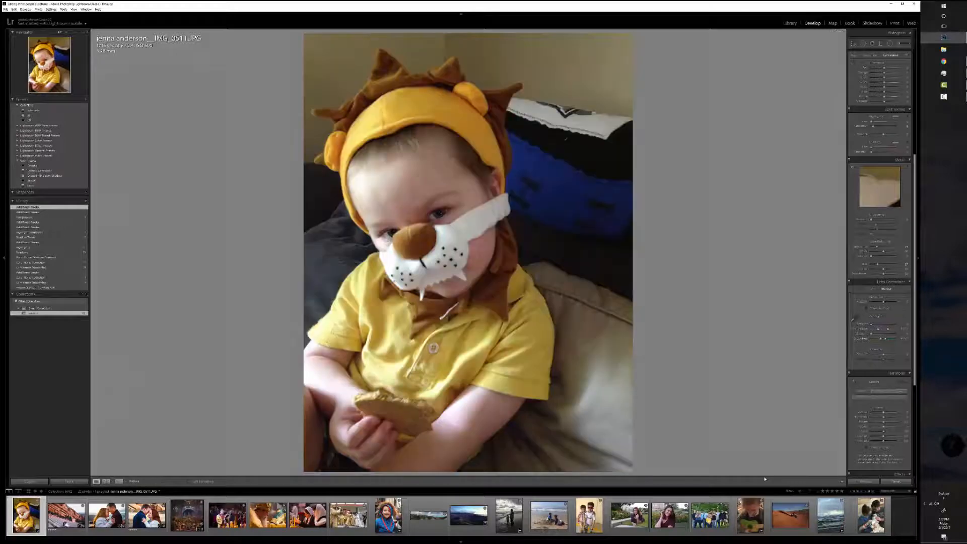
key("backslash")
key("backslash")
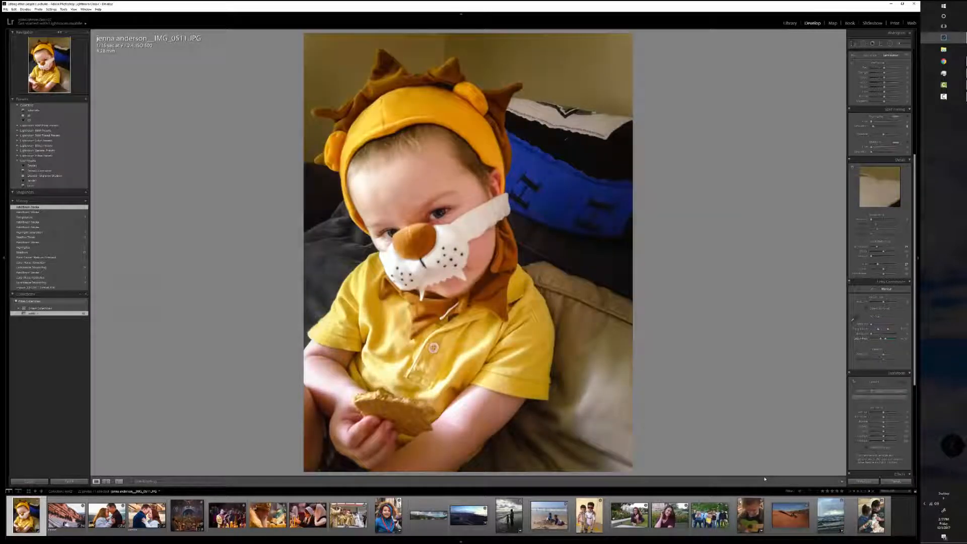
- Open the engagement photo of the couple seated in the red rock amphitheatre and compare its before and after versions
left_click(67, 514)
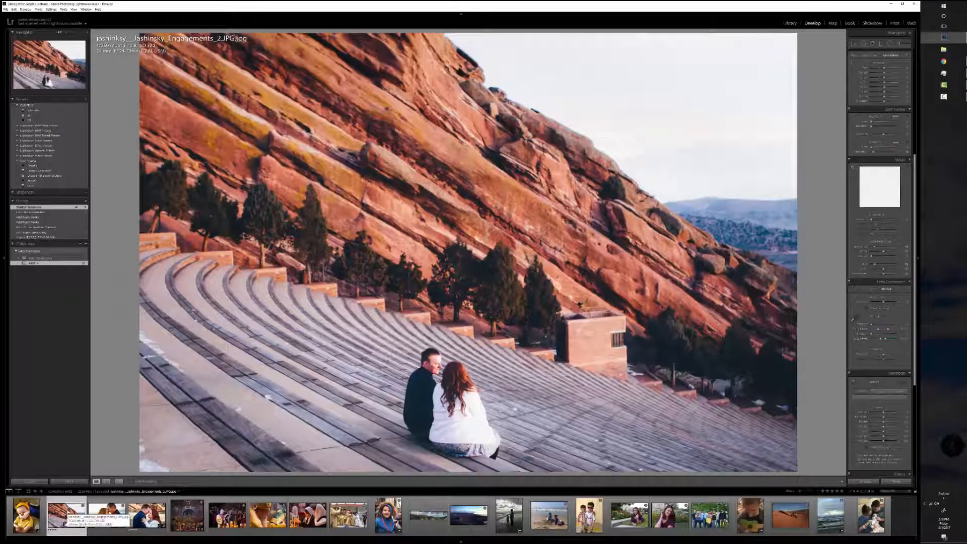
key("backslash")
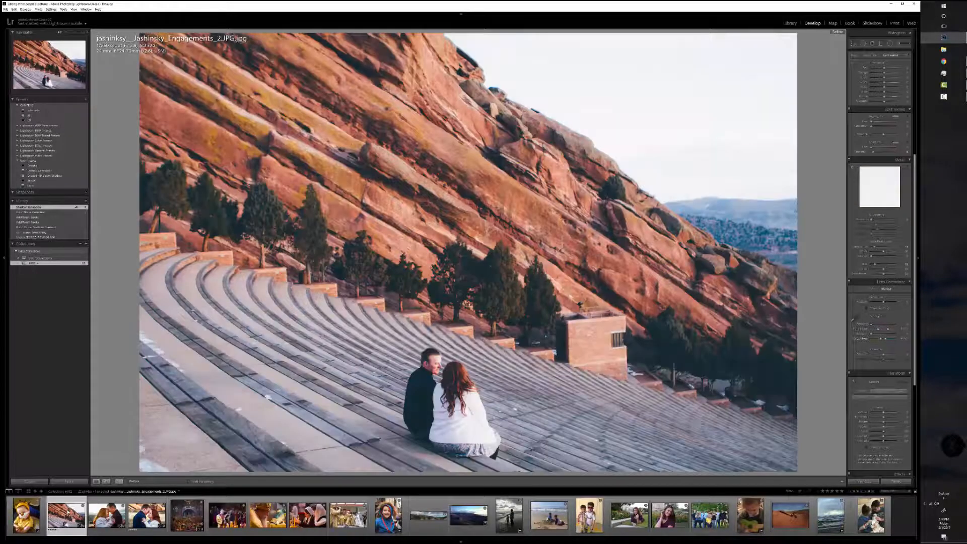
key("backslash")
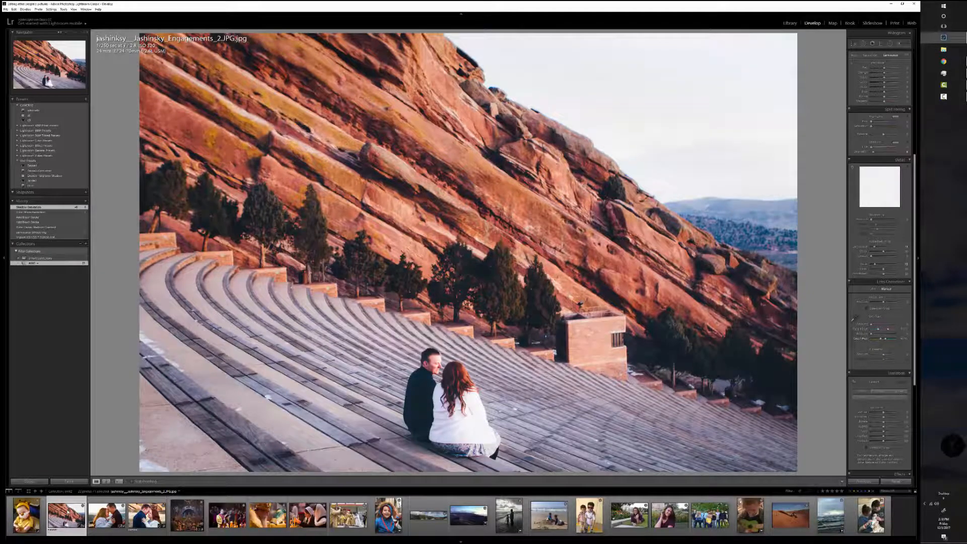
key("backslash")
key("backslash")
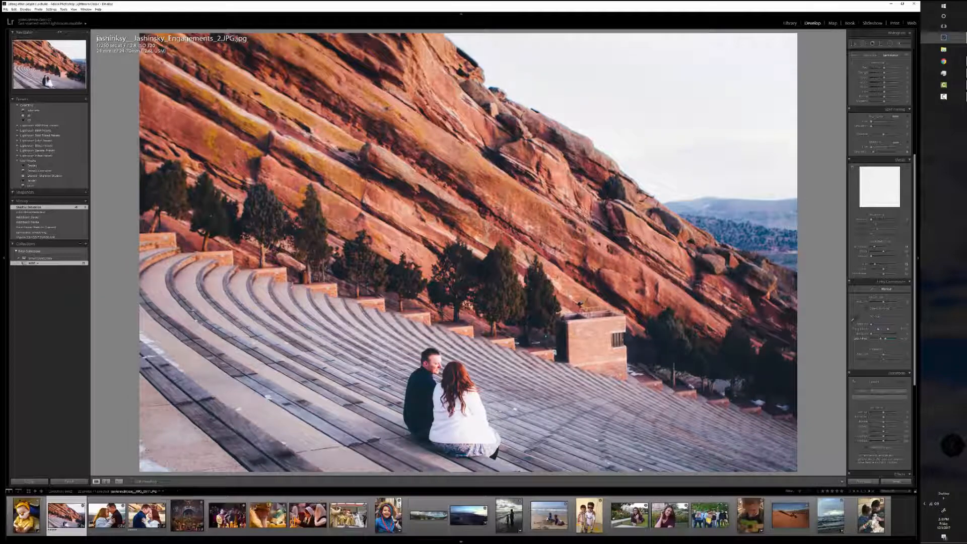
- Open the two close-up engagement portraits in turn and compare each one's before and after versions
left_click(106, 514)
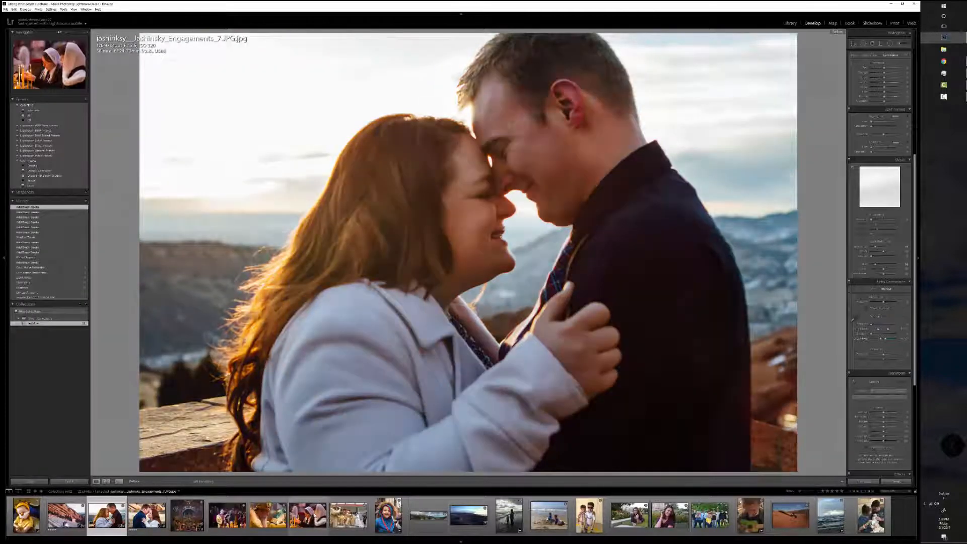
key("backslash")
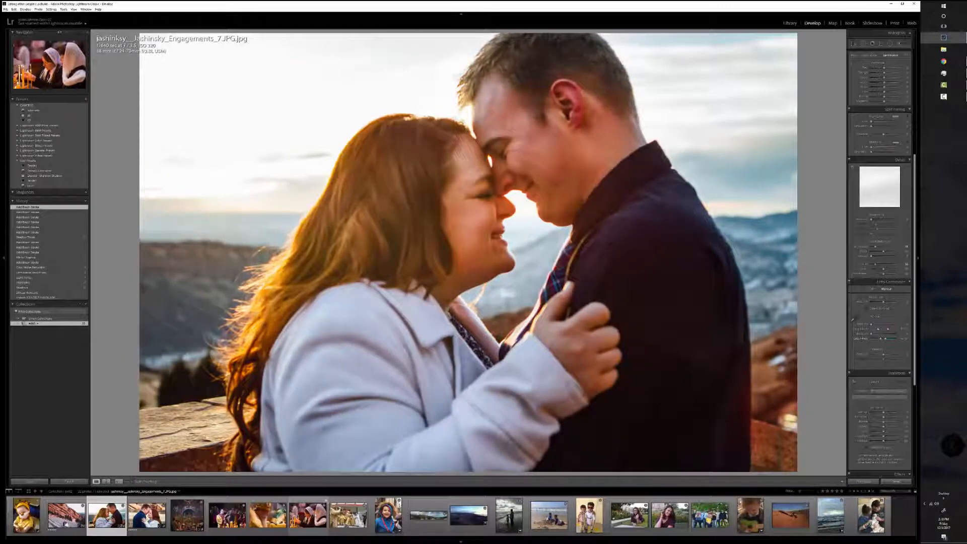
left_click(147, 515)
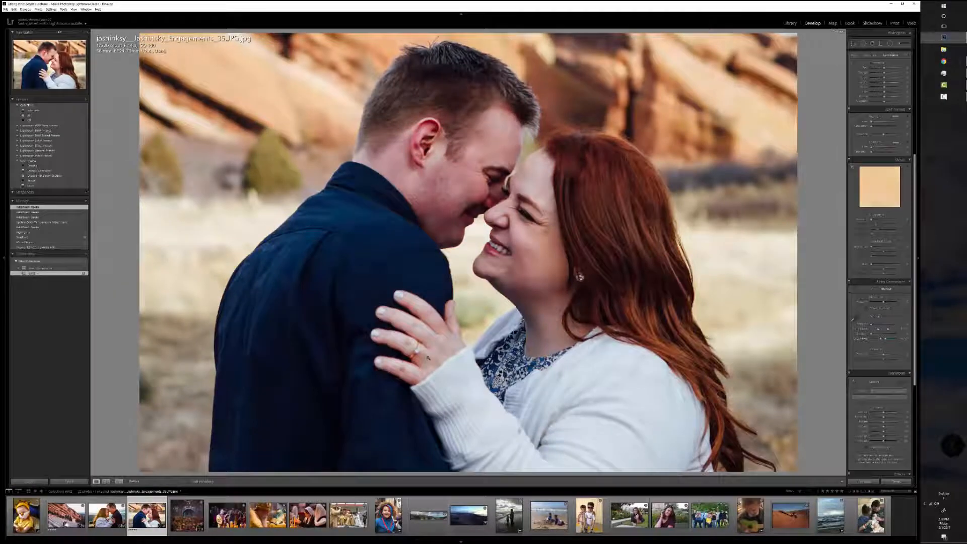
key("backslash")
key("backslash")
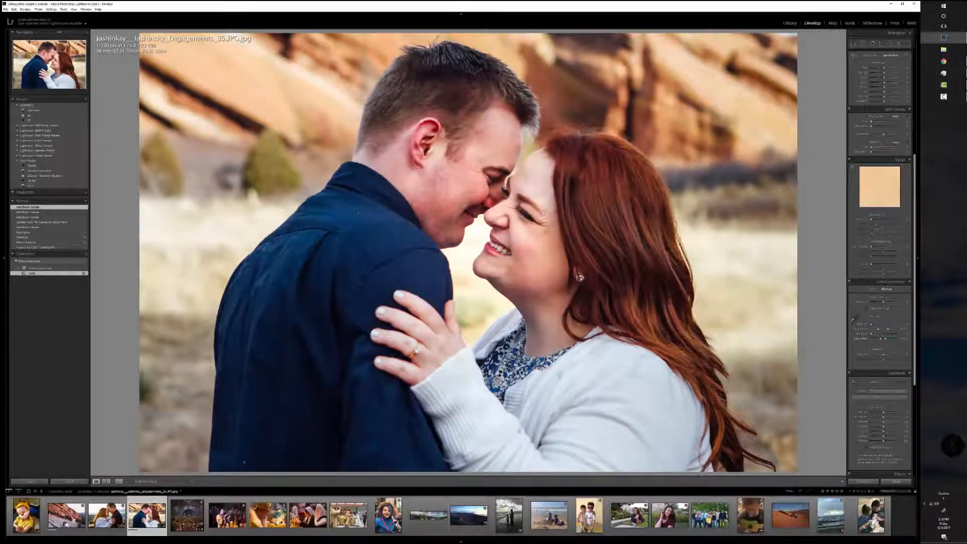
- Open the church interior photo IMG_6615.CR2, view its imported state in the edit history, and restore its latest edit state
left_click(186, 519)
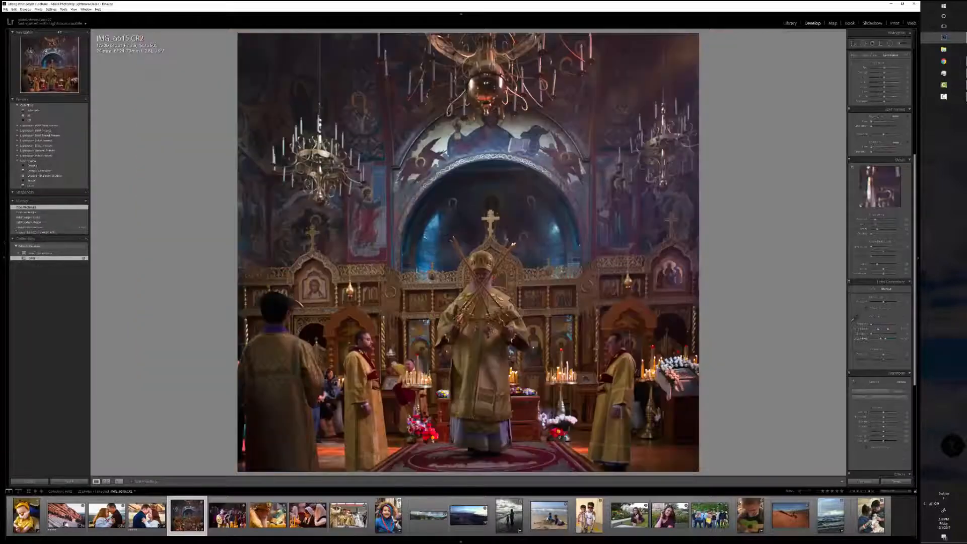
left_click(44, 232)
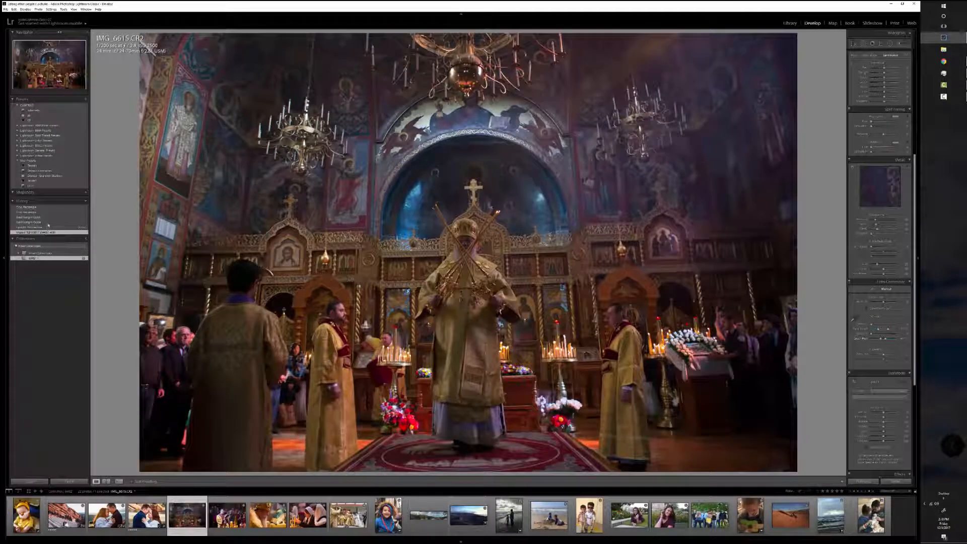
left_click(39, 207)
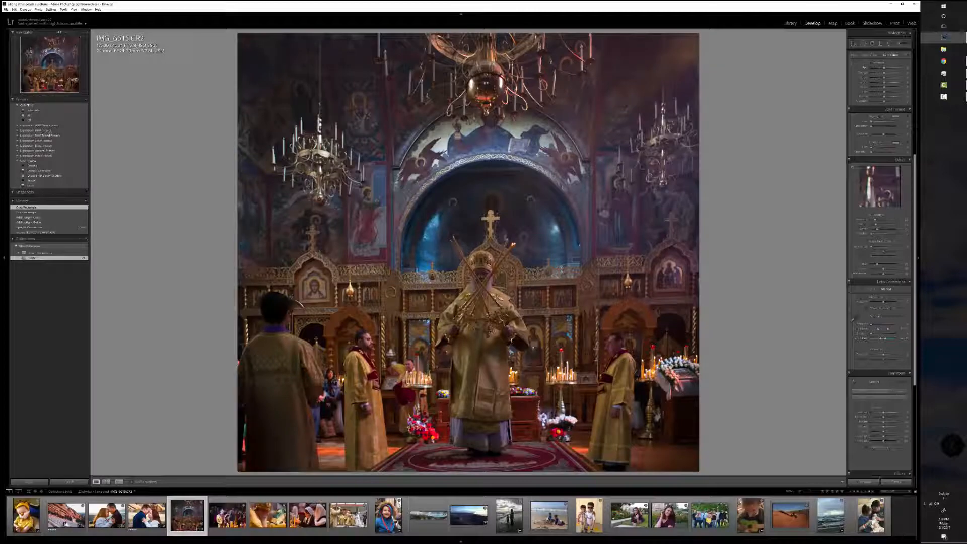
- Recrop the church photo slightly wider on both sides, trim its upper edge, and preview the crop with the interface blacked out
left_click(855, 44)
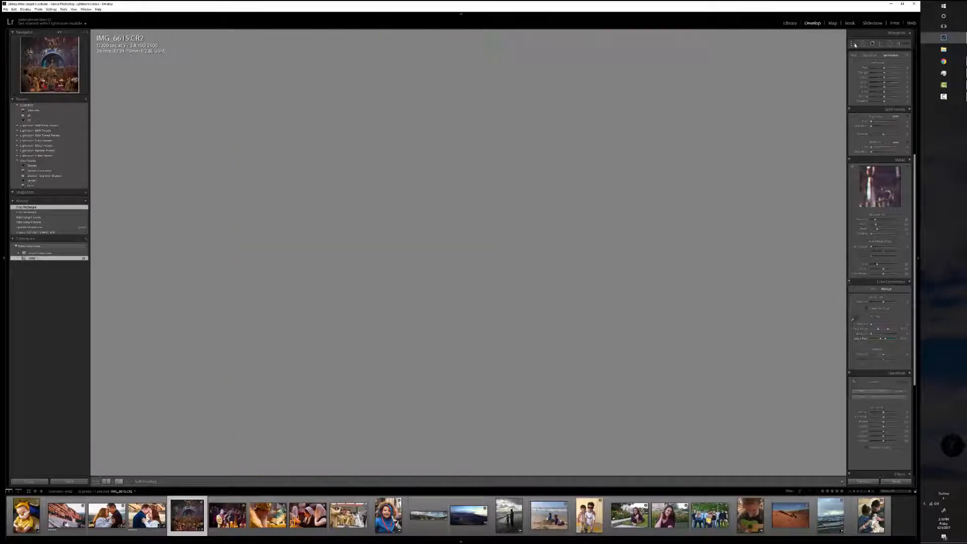
left_click_drag(238, 316, 229, 322)
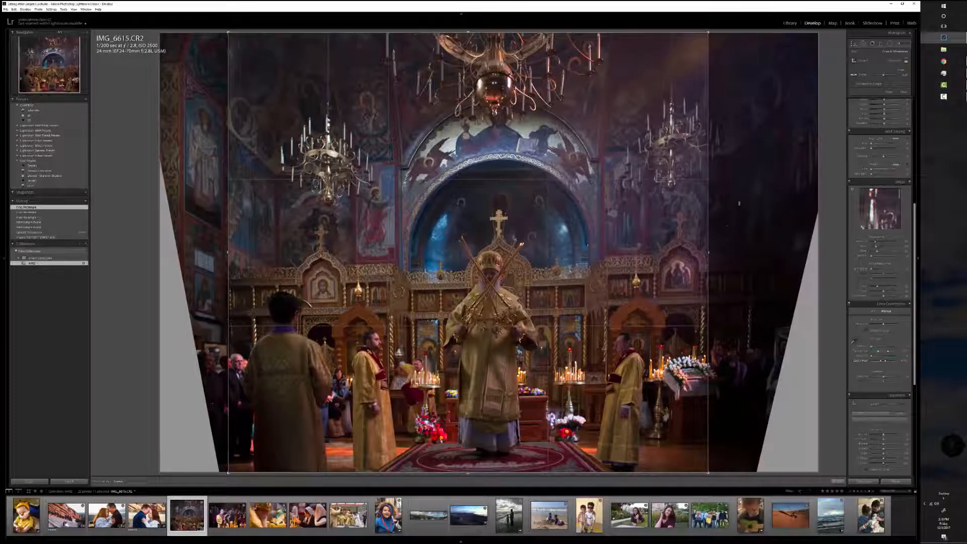
left_click_drag(708, 263, 712, 264)
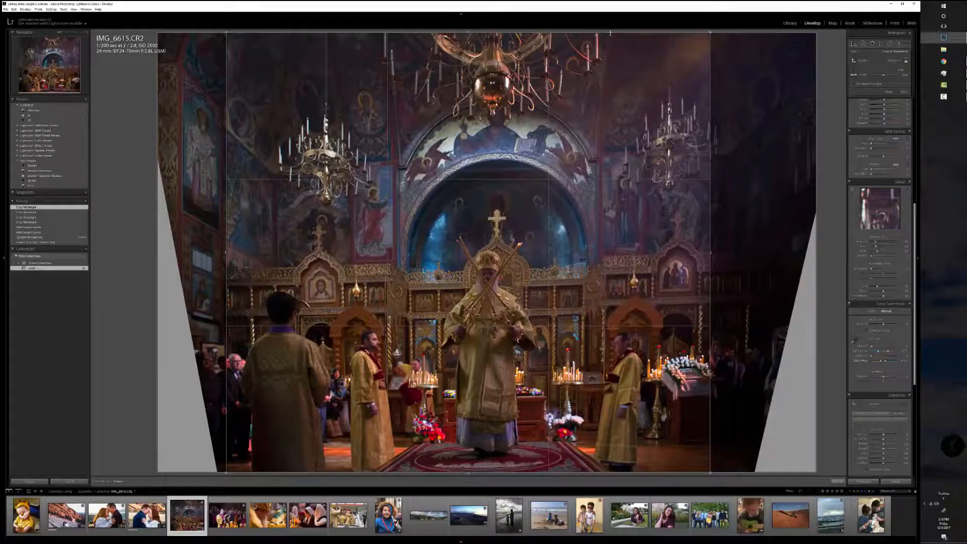
left_click_drag(611, 35, 609, 51)
key("l")
key("l")
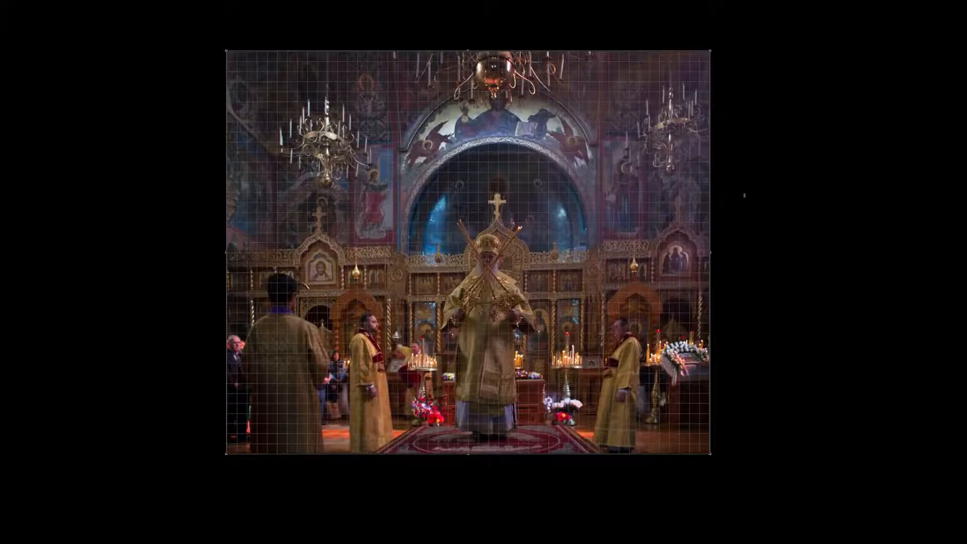
key("l")
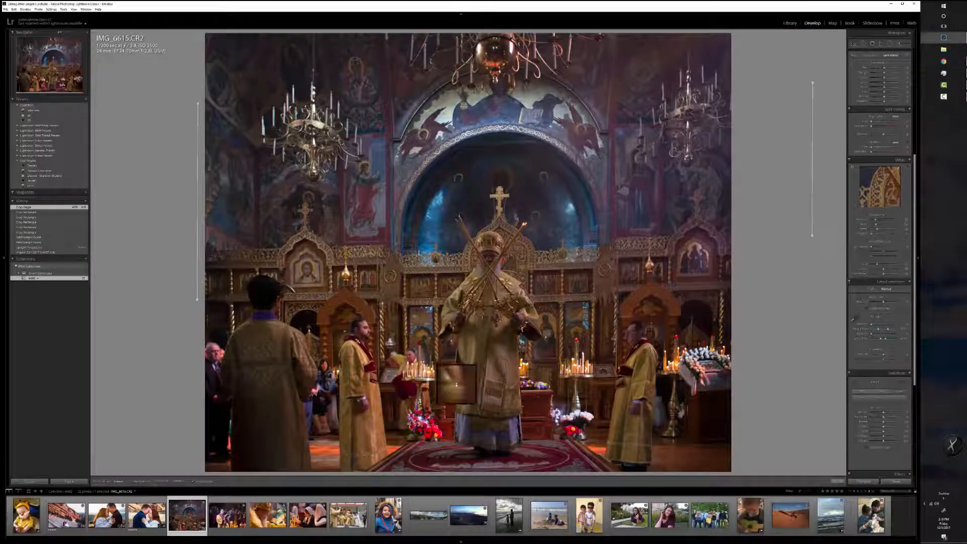
- Straighten the church photo with two horizontal Upright guides, one across the altar and one across the top of the arch
left_click_drag(444, 360, 546, 357)
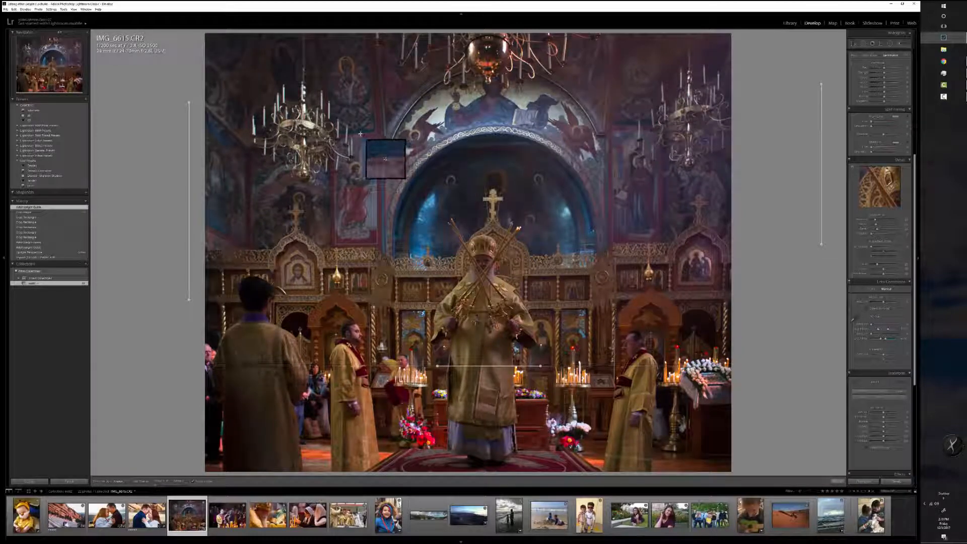
left_click_drag(361, 134, 634, 125)
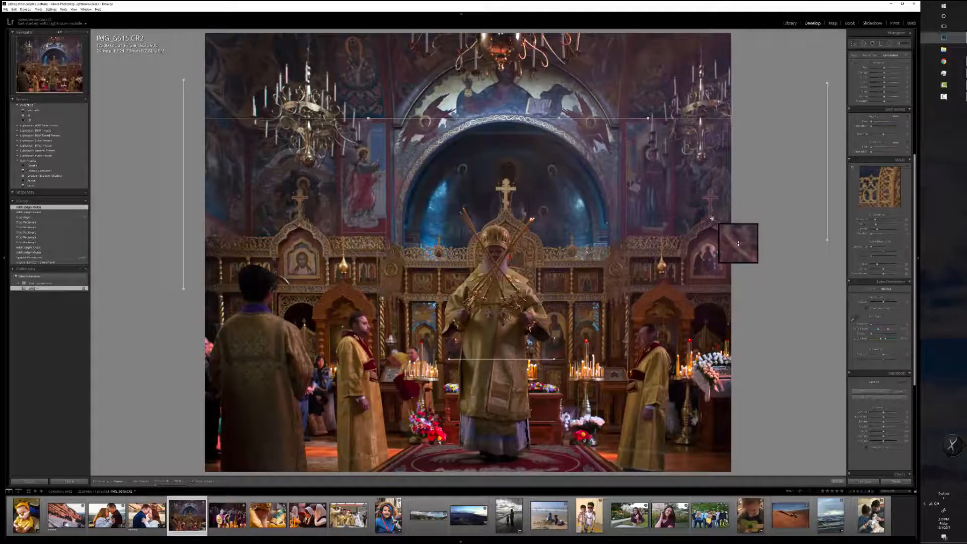
left_click(899, 45)
- Raise the shadows, exposure and clarity of the church photo and lower its highlights in the basic adjustments
left_click_drag(914, 348, 925, 193)
left_click(890, 271)
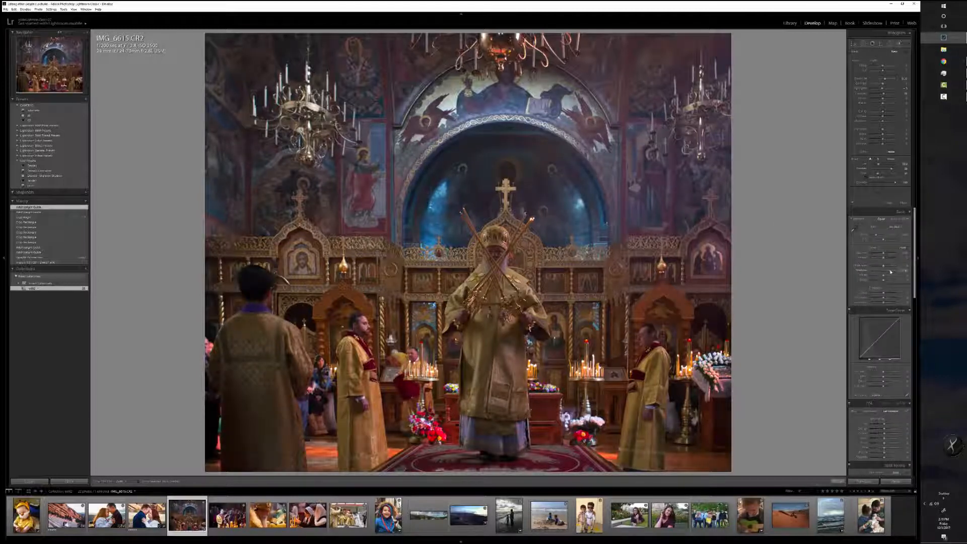
left_click(876, 267)
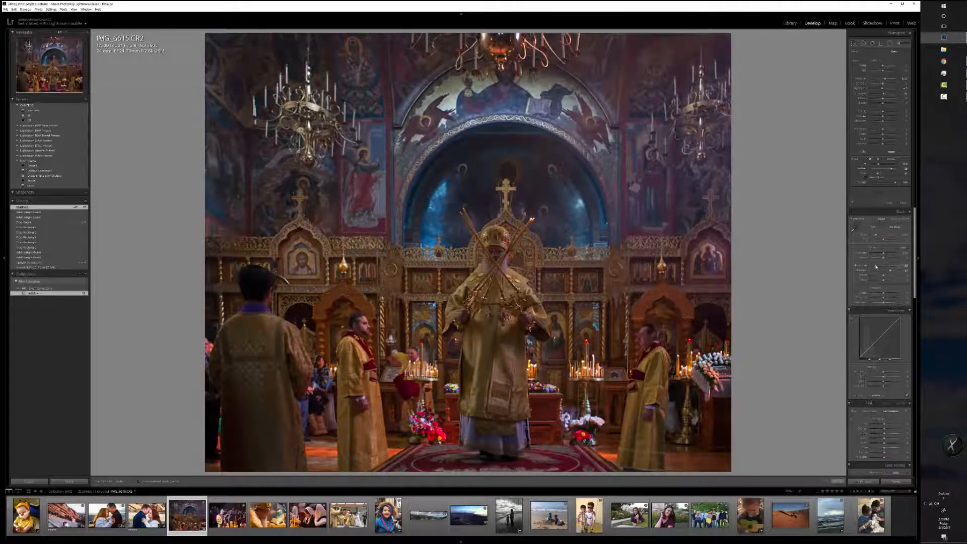
left_click(885, 254)
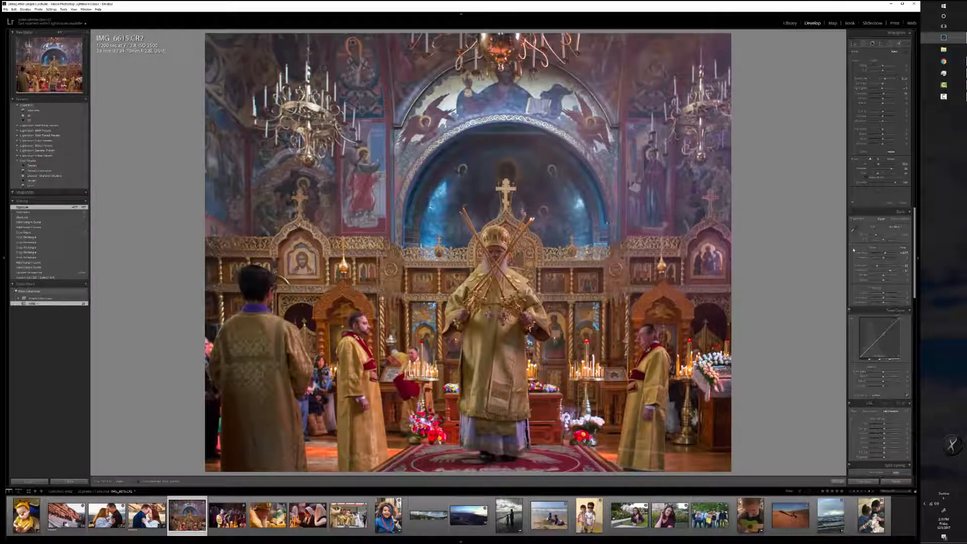
left_click(888, 294)
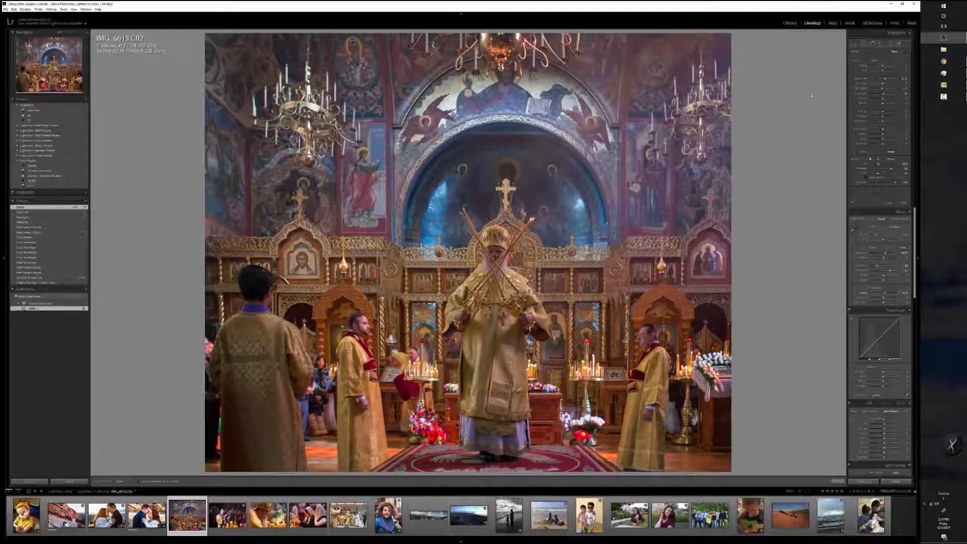
- Paint adjustment brush strokes over the blue dome behind the altar and the flower-covered stand at the photo's lower right
left_click_drag(554, 192, 554, 151)
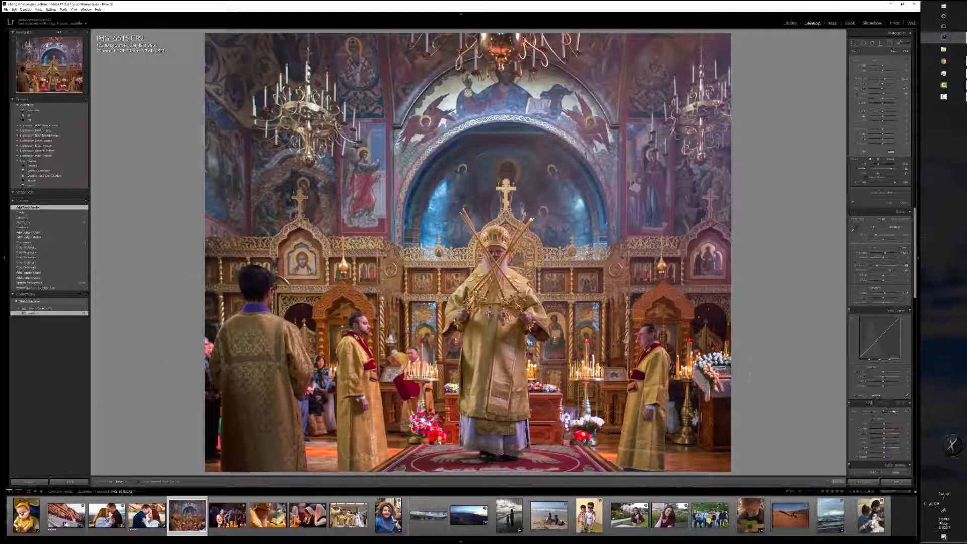
mouse_move(673, 383)
left_mouse_down()
mouse_move(690, 310)
mouse_move(721, 332)
left_mouse_up()
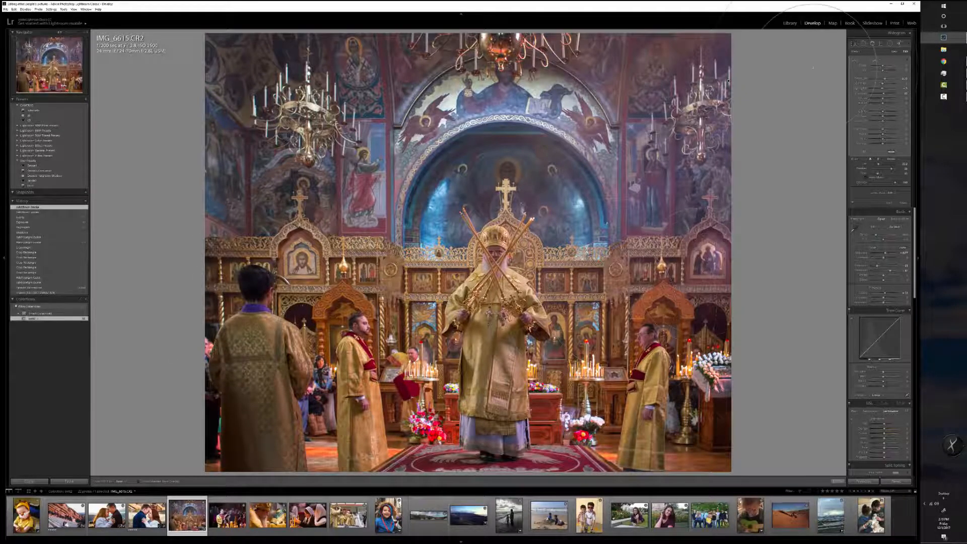
- Start a new adjustment brush with another effect preset and paint over the dome and arch, the upper-left ceiling and the lower-right floor
left_click(895, 52)
left_click(874, 60)
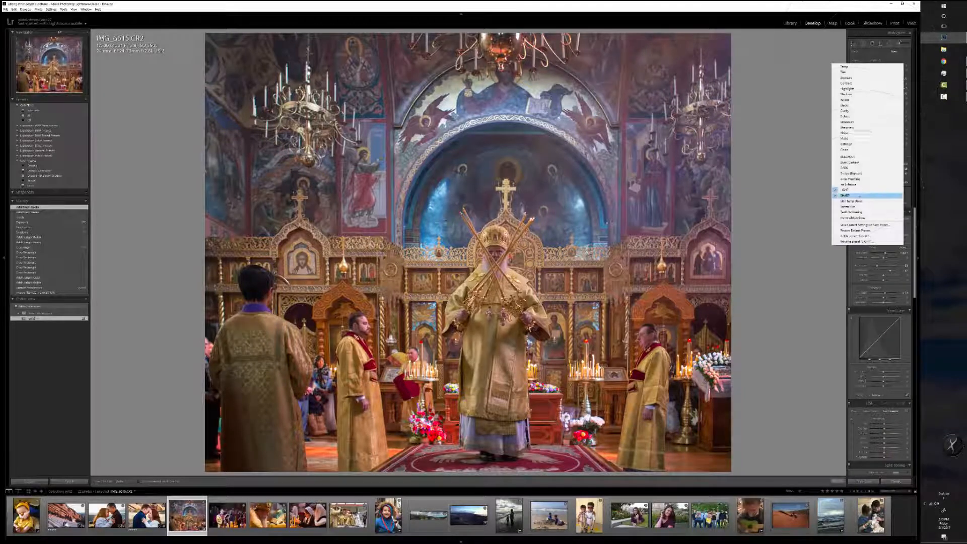
left_click(855, 168)
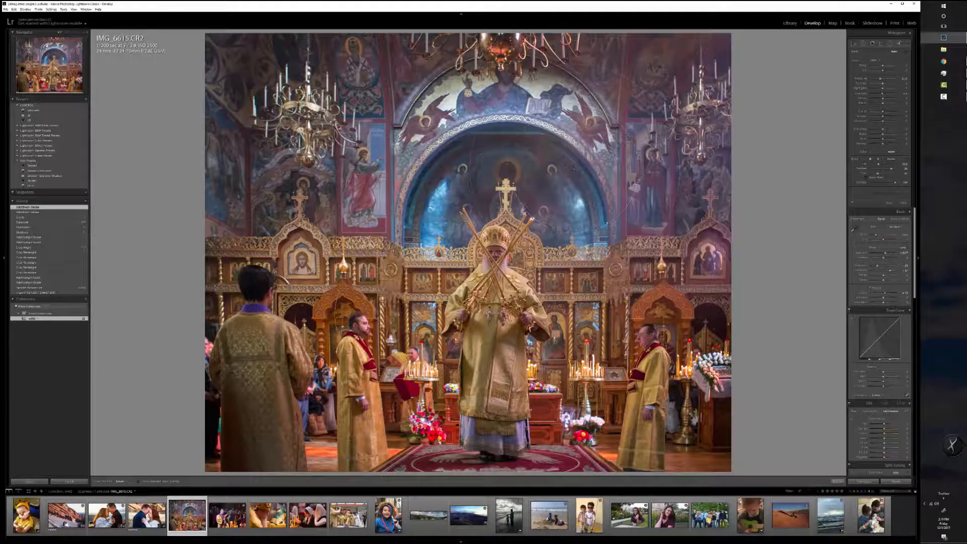
left_click_drag(572, 169, 513, 91)
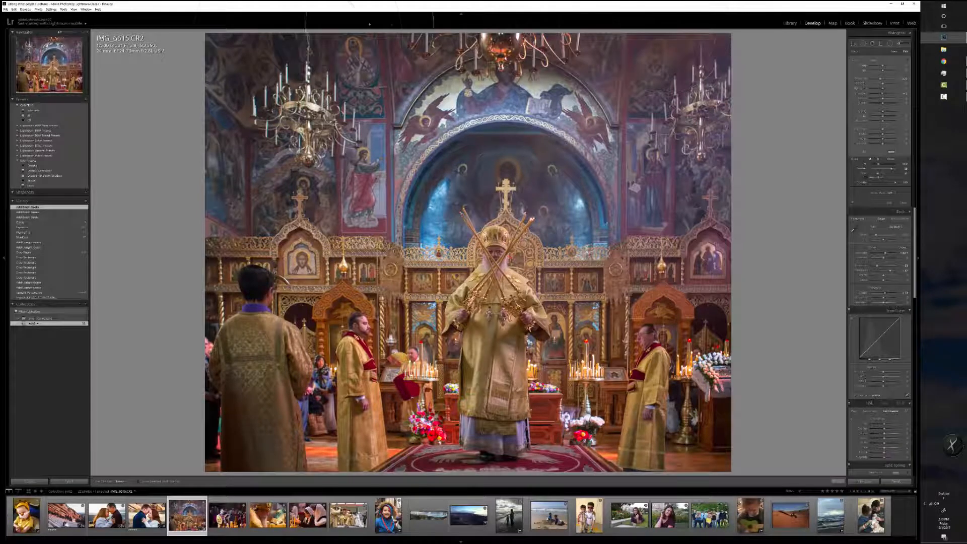
left_click_drag(369, 24, 298, 66)
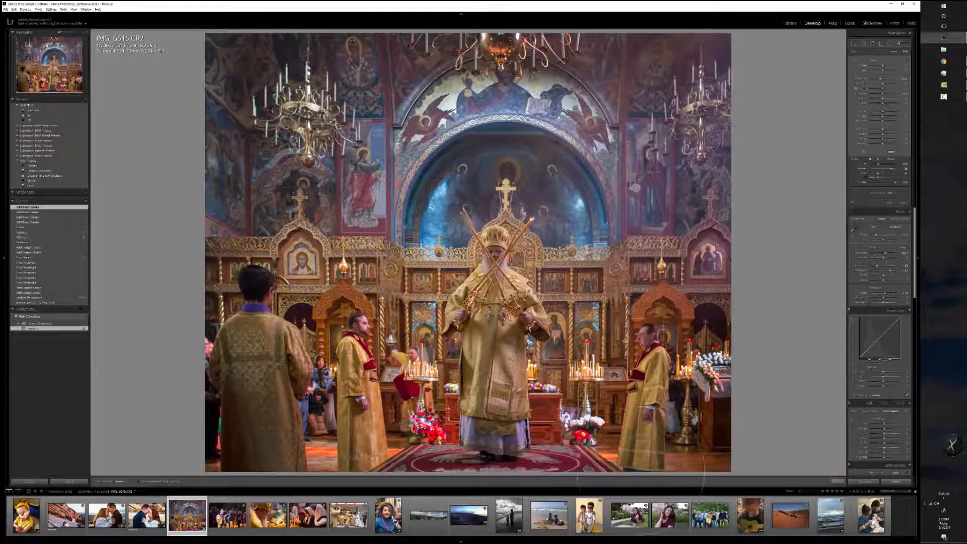
left_click_drag(680, 453, 705, 413)
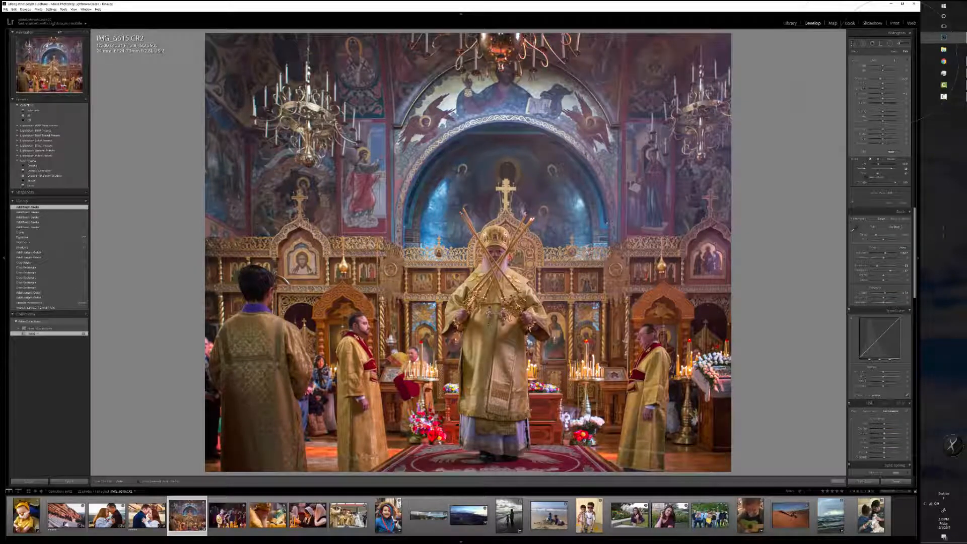
- Raise the church photo's whites, adjust its exposure, lower its highlights and fine-tune its colour temperature
left_click_drag(883, 275, 889, 275)
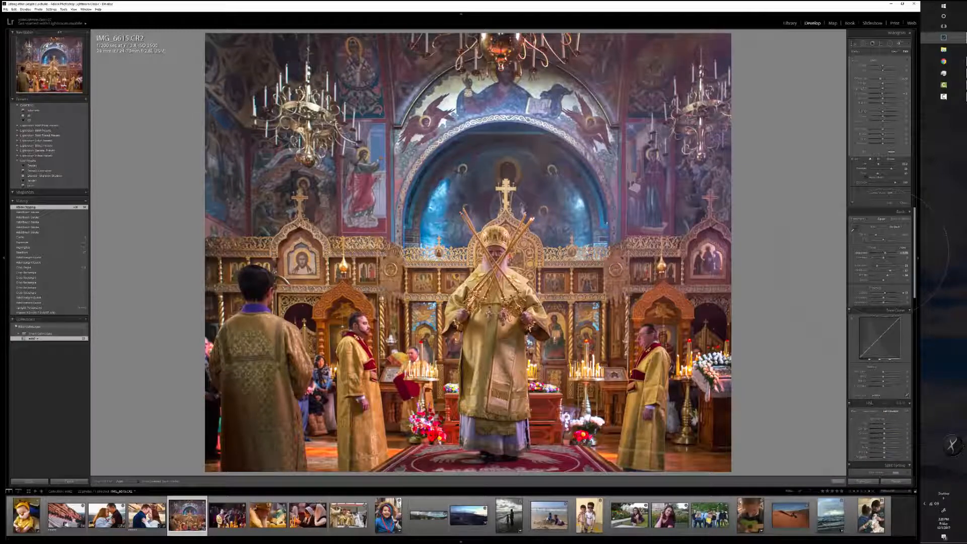
left_click_drag(886, 253, 874, 266)
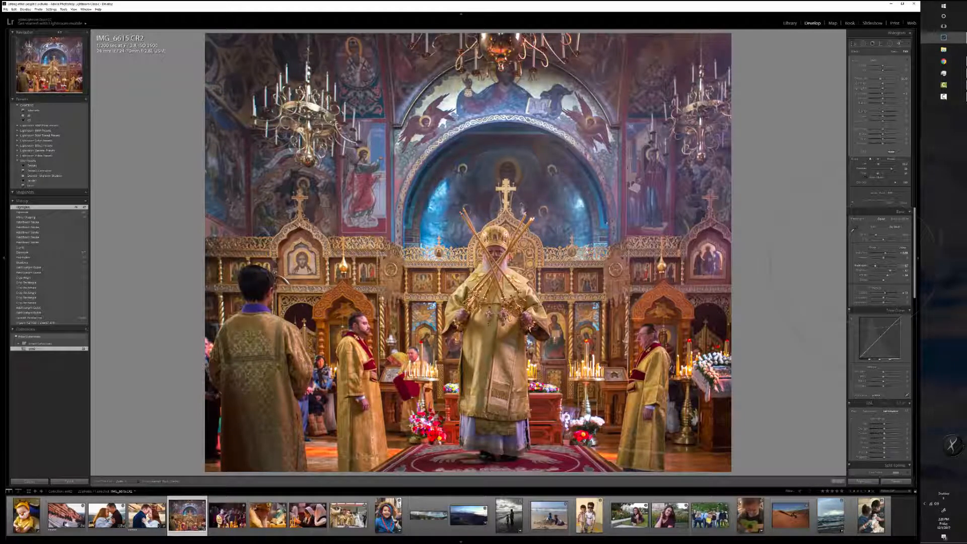
left_click_drag(877, 235, 878, 235)
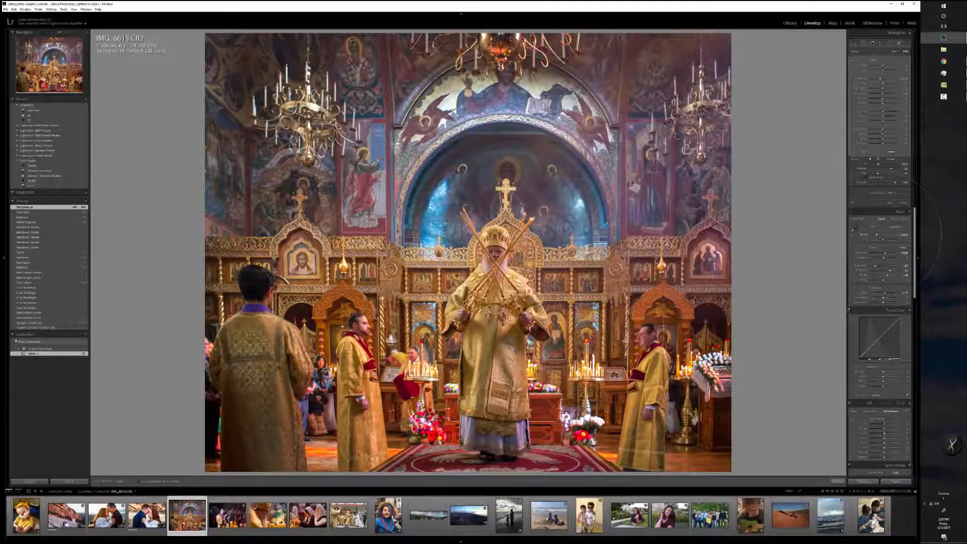
left_click_drag(878, 234, 876, 235)
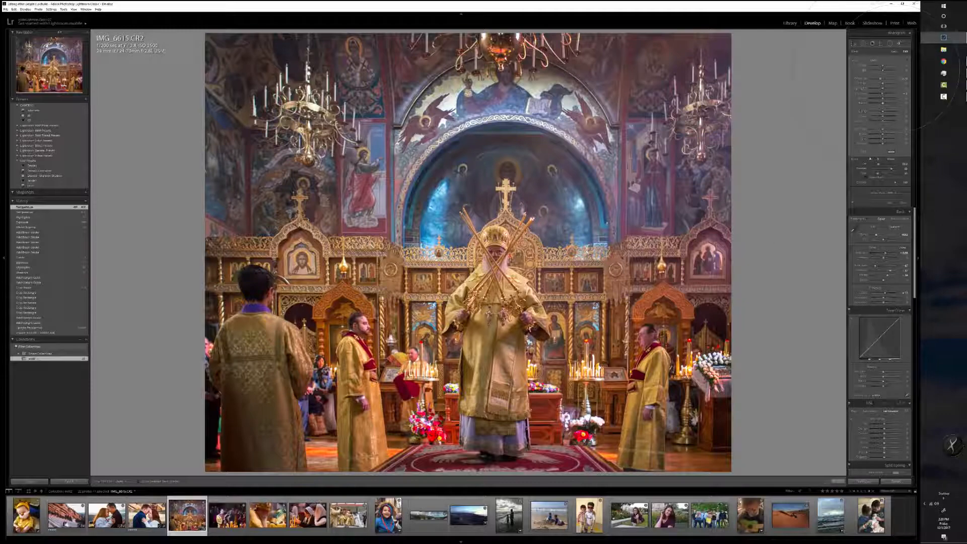
- Raise the church photo's shadows slightly and set its tone curve to the Medium Contrast point curve
left_click(895, 52)
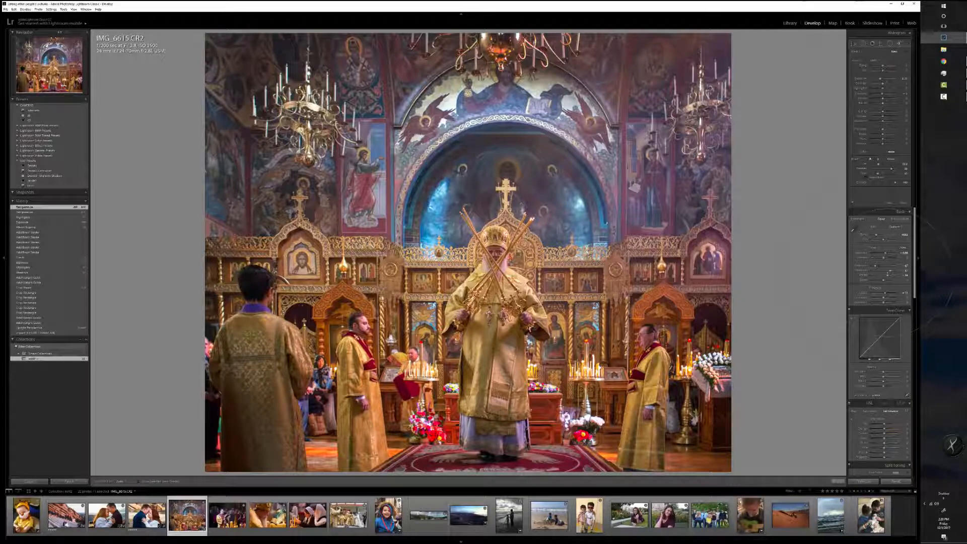
left_click_drag(891, 271, 892, 270)
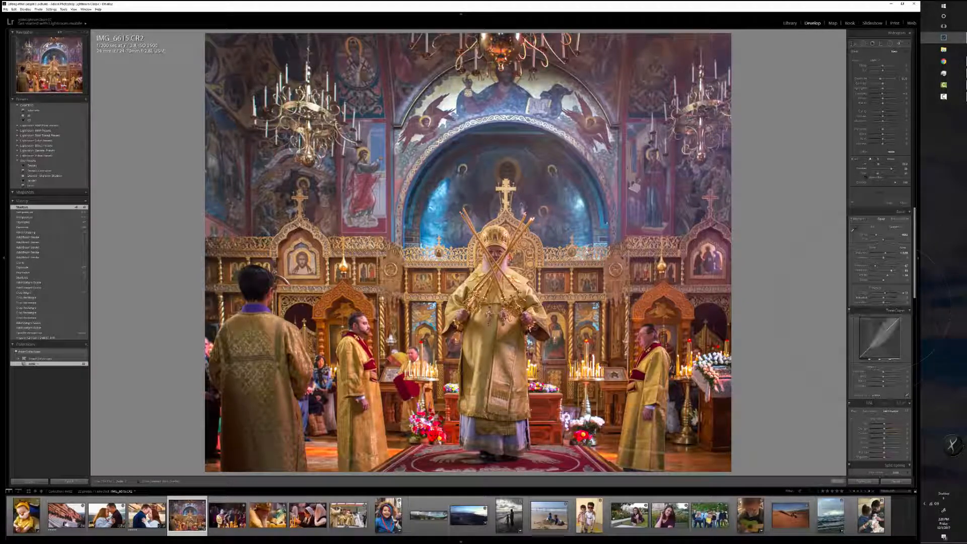
left_click(892, 395)
left_click(882, 407)
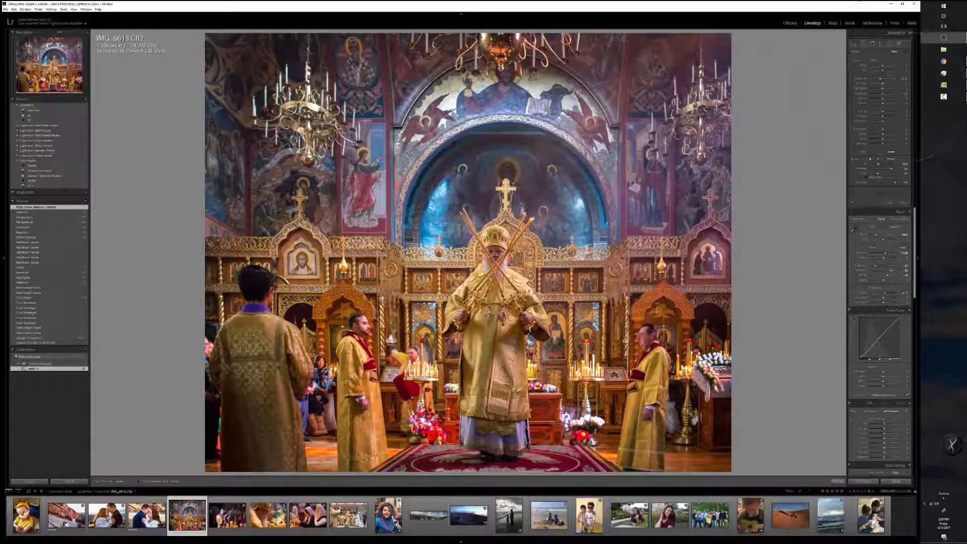
- Choose the LIGHT brush preset and paint over the man in the left foreground, the left chandelier and wall, and the right wall
left_click(876, 60)
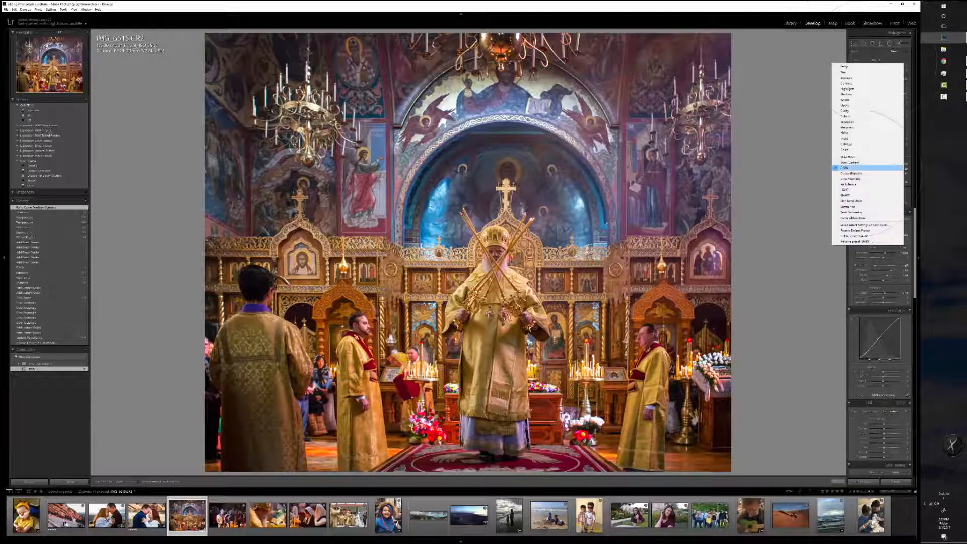
left_click(857, 189)
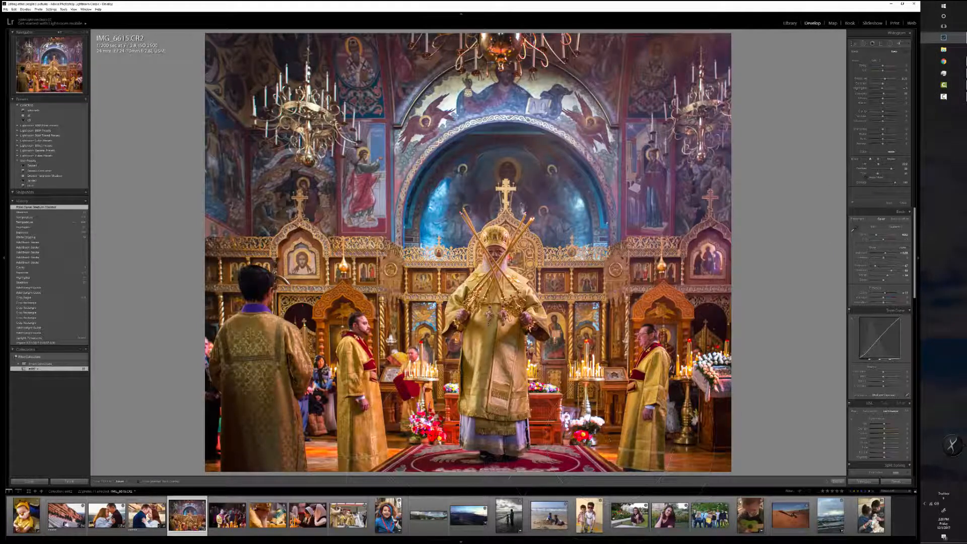
left_click_drag(290, 386, 318, 365)
mouse_move(312, 184)
left_mouse_down()
mouse_move(318, 116)
mouse_move(290, 99)
mouse_move(382, 85)
mouse_move(385, 96)
left_mouse_up()
mouse_move(657, 97)
left_mouse_down()
mouse_move(687, 127)
mouse_move(665, 177)
left_mouse_up()
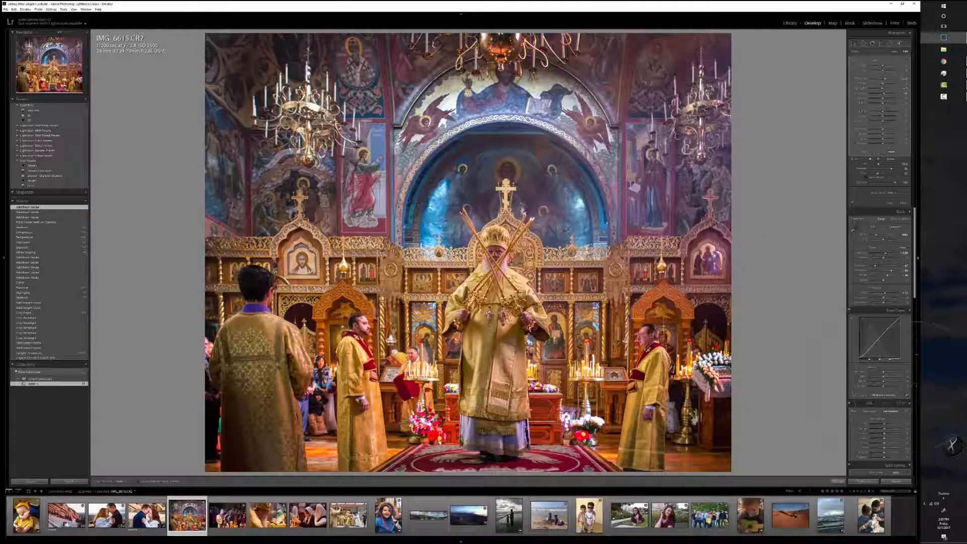
- Adjust the church photo's luminance and color noise reduction
scroll(880, 342, "down", 4)
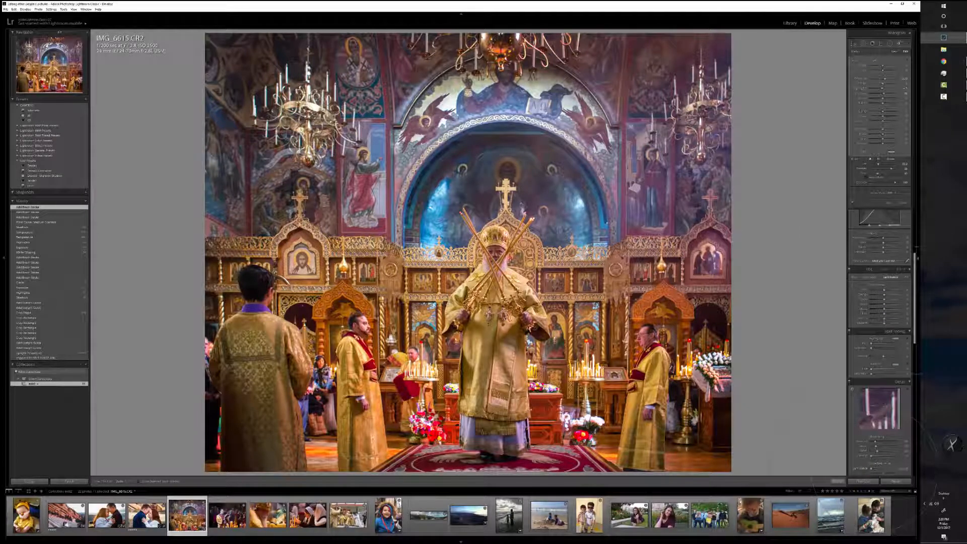
scroll(879, 340, "down", 3)
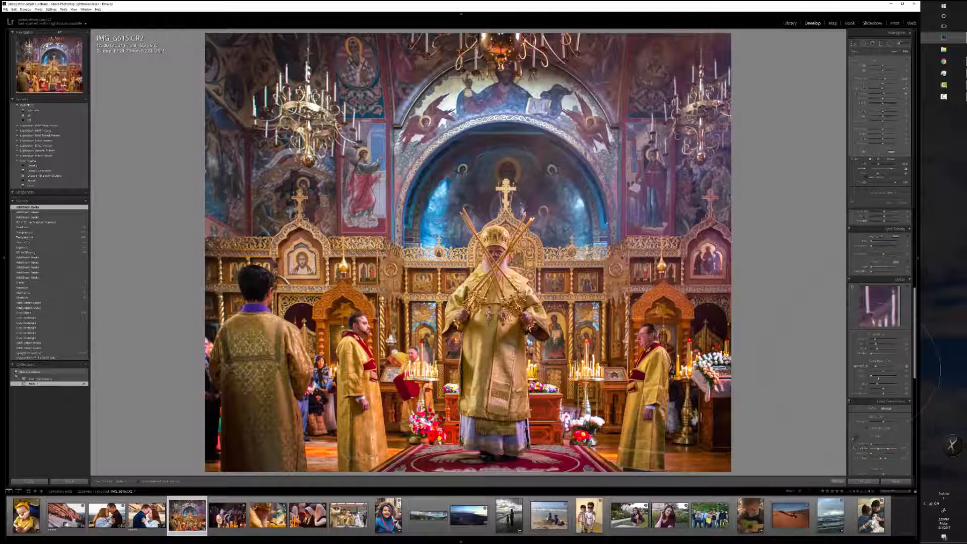
left_click_drag(876, 367, 877, 367)
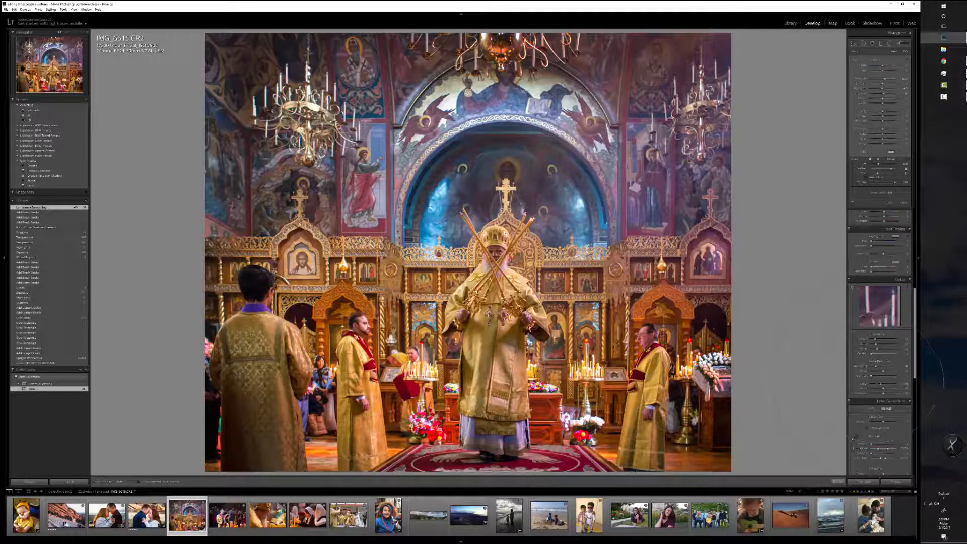
left_click_drag(878, 385, 880, 384)
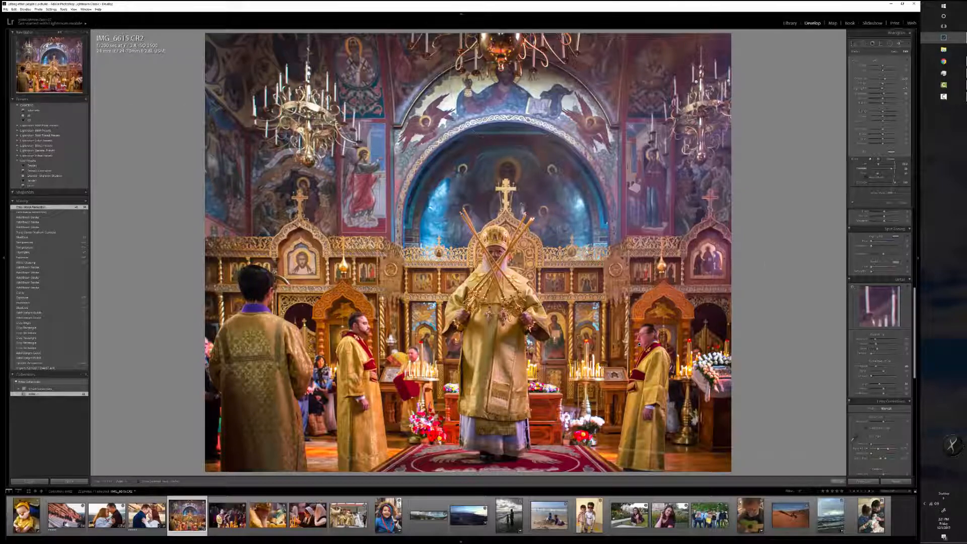
- Start a new adjustment brush with the LIGHT preset and paint over the central clergyman's head and shoulder and the area beside him
left_click(894, 52)
left_click(876, 61)
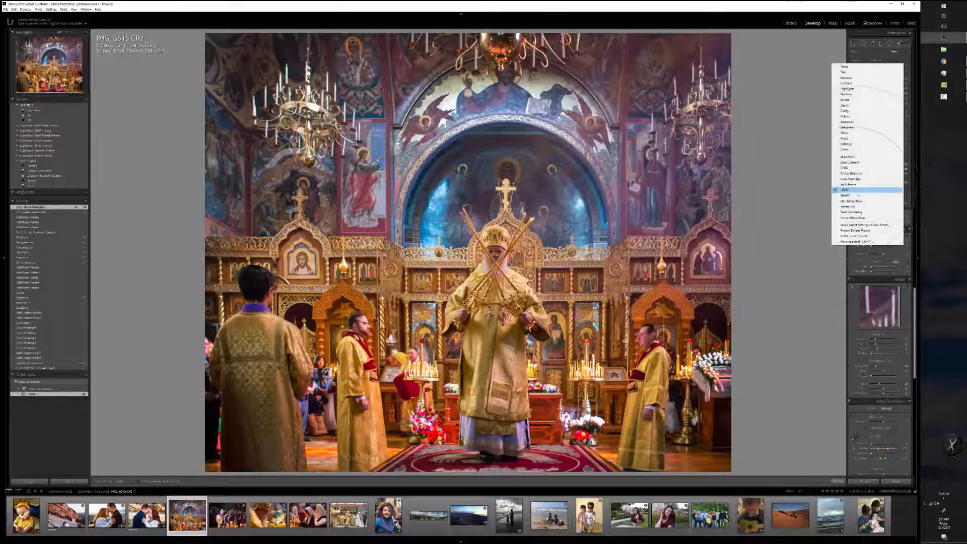
left_click(861, 190)
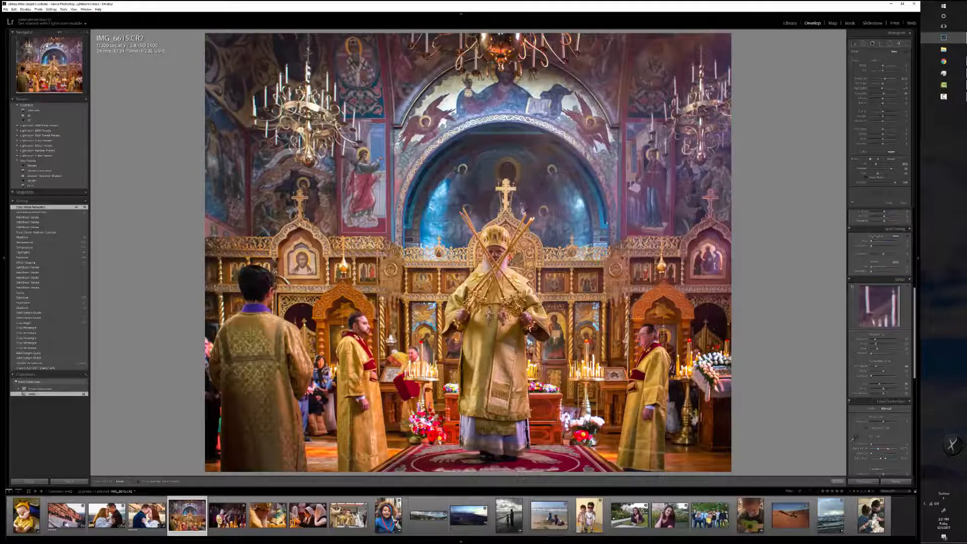
left_click_drag(501, 251, 540, 273)
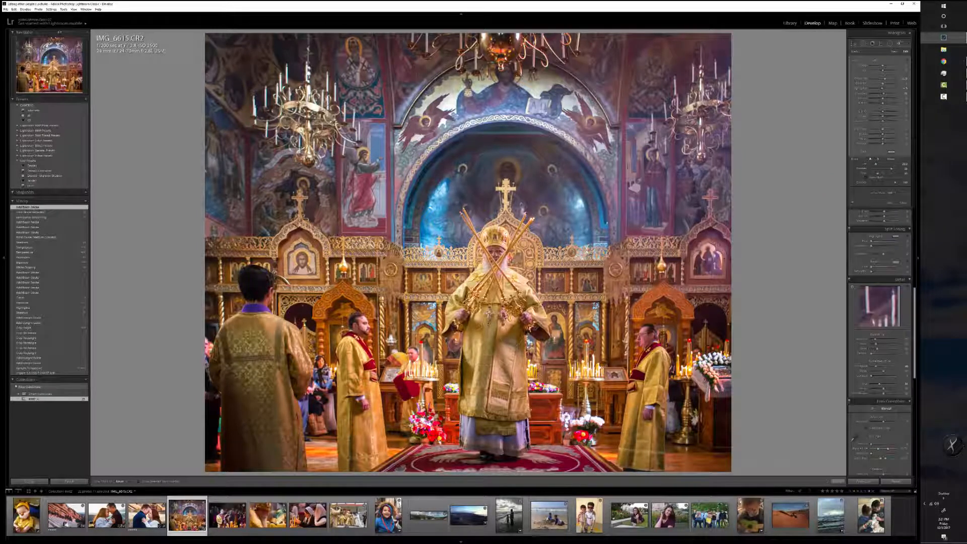
left_click_drag(552, 337, 559, 340)
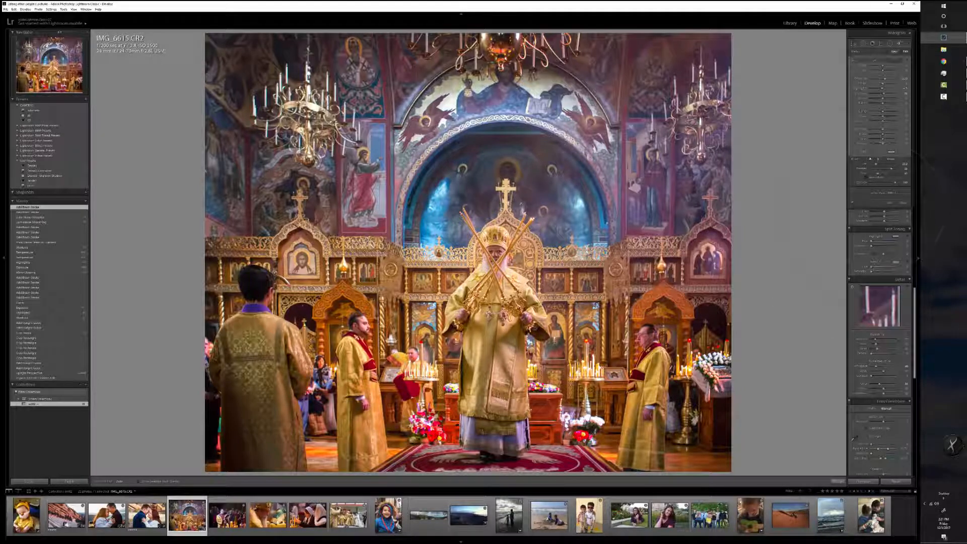
- Start a new DARK preset brush and dab over the right wall, the left wall, the lower-right corner and the central figure
left_click(894, 52)
left_click(874, 60)
left_click(873, 168)
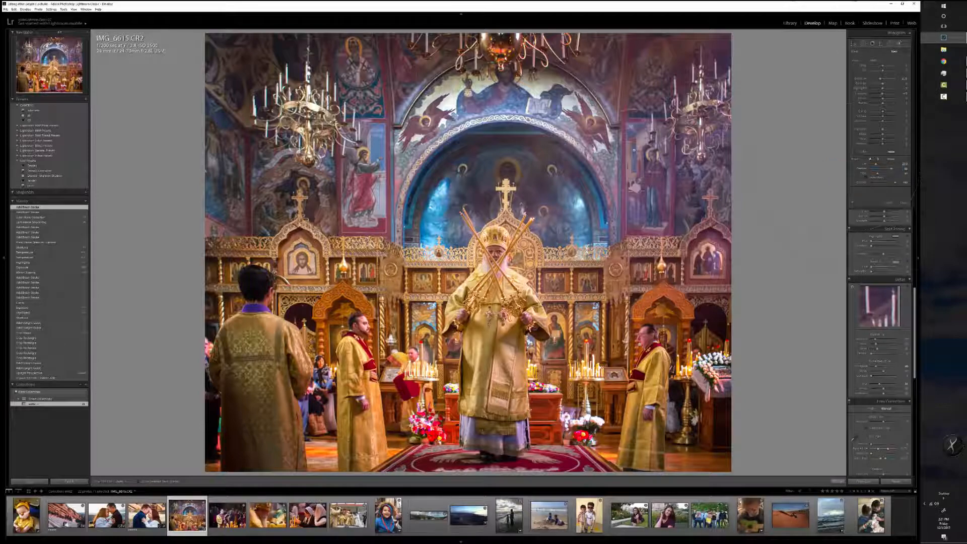
left_click(721, 194)
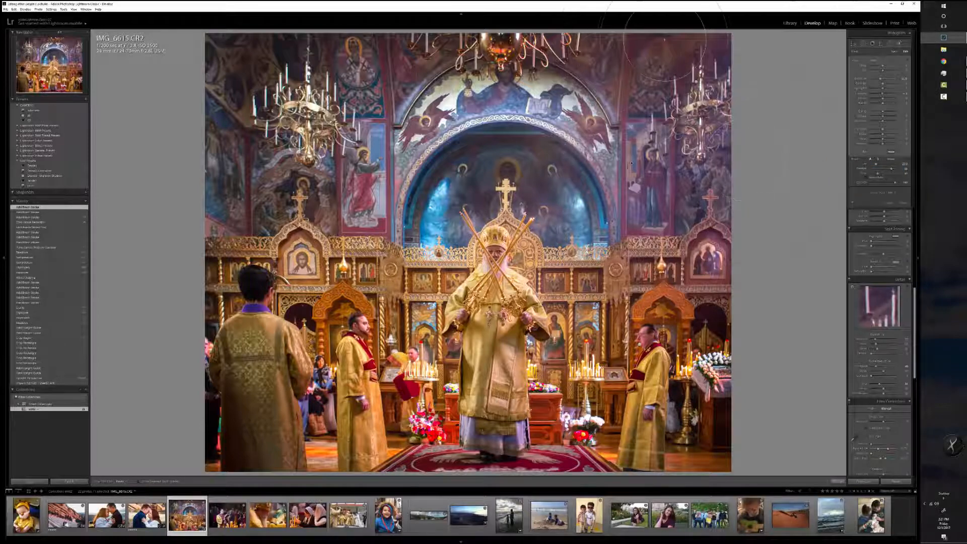
left_click(254, 172)
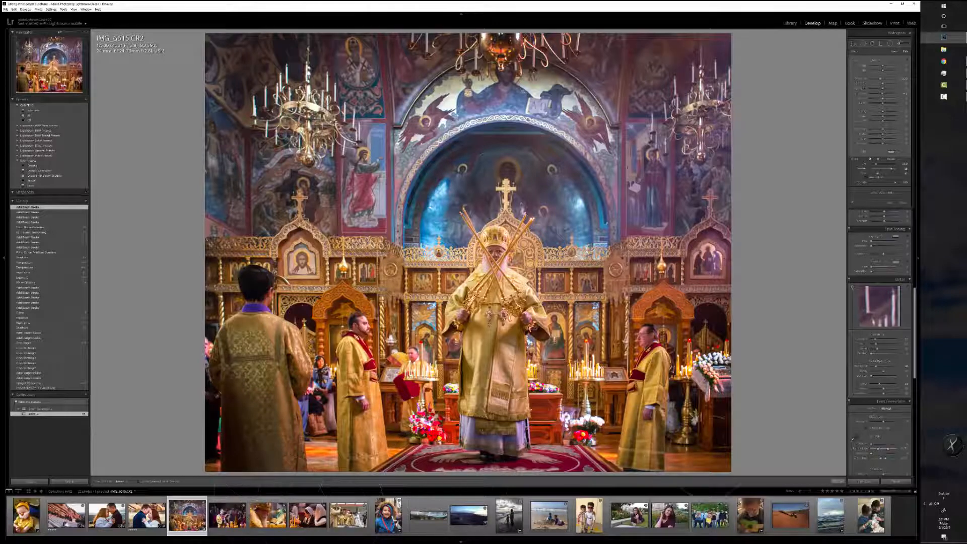
left_click(745, 443)
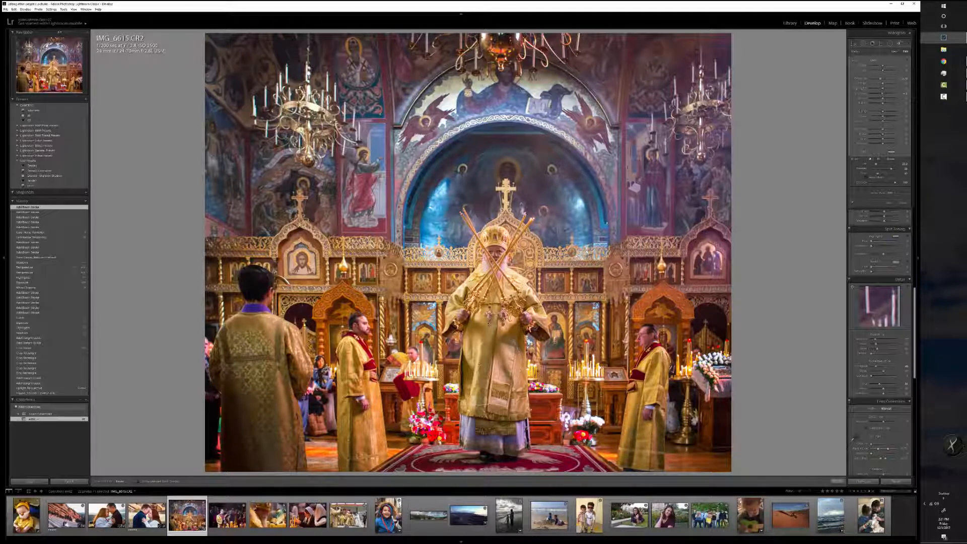
left_click(524, 265)
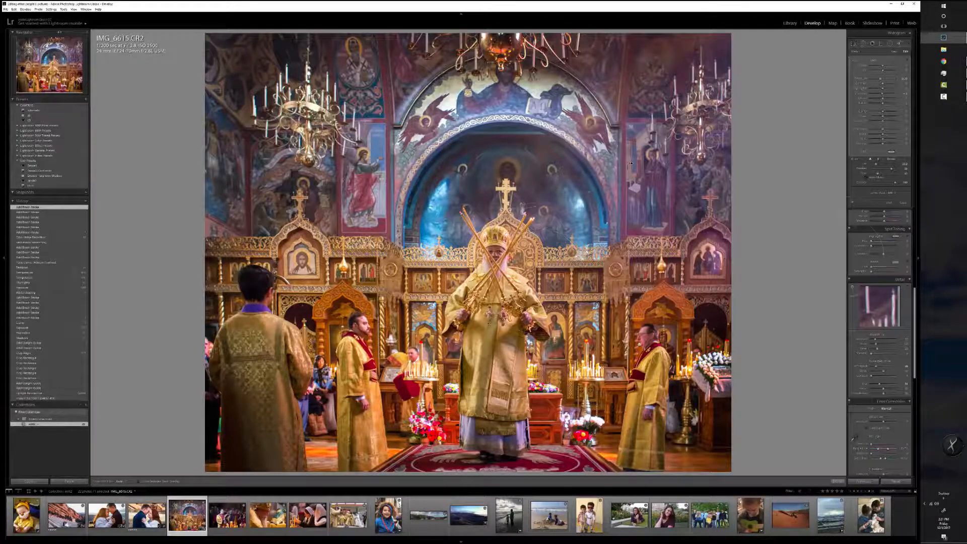
- Compare the church photo's before and after versions several times
key("backslash")
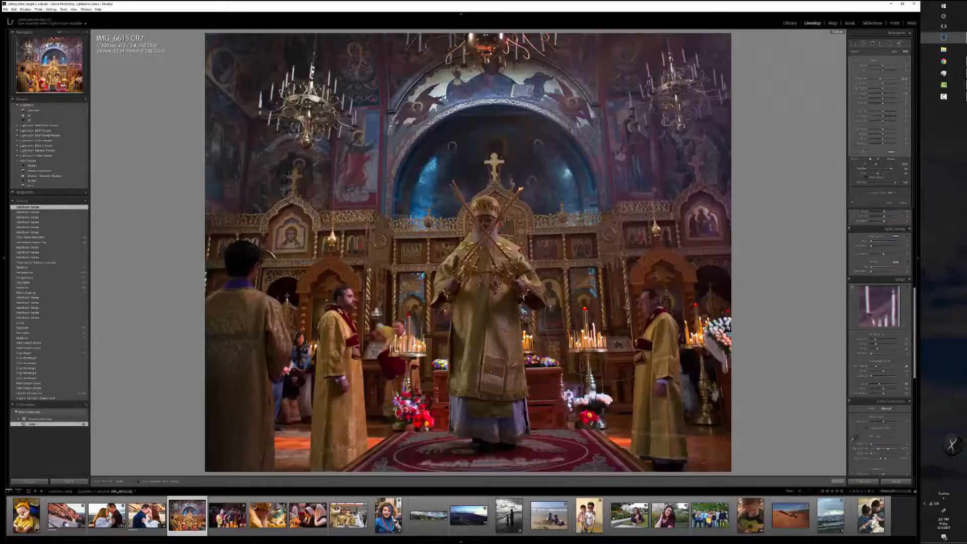
key("backslash")
key("backslash")
key("backslash")
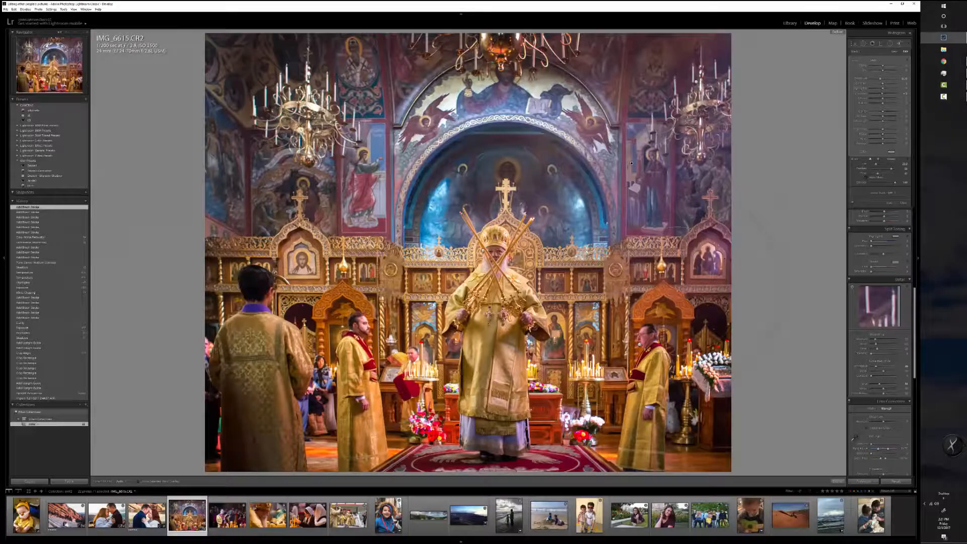
key("backslash")
key("backslash")
- Rotate the church photo's crop slightly to refine its straightening
key("r")
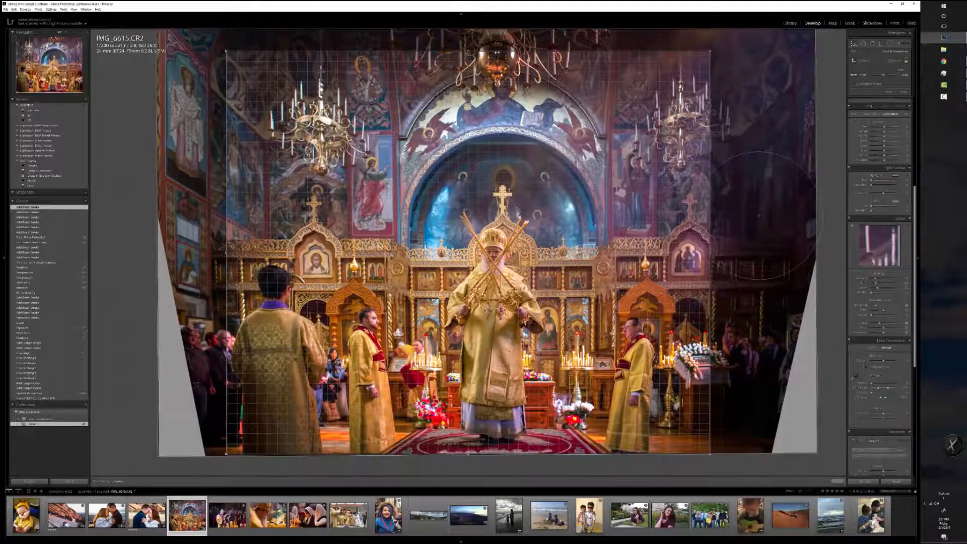
left_click_drag(759, 215, 760, 215)
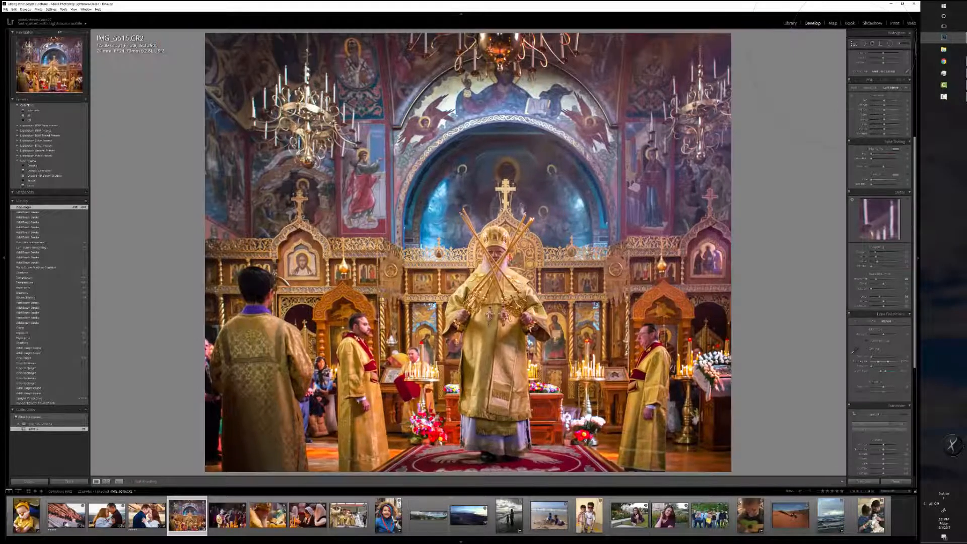
- Start a new DARK preset brush and paint over the lower-right corner, the right edge, the icon screen and the arch
left_click(901, 43)
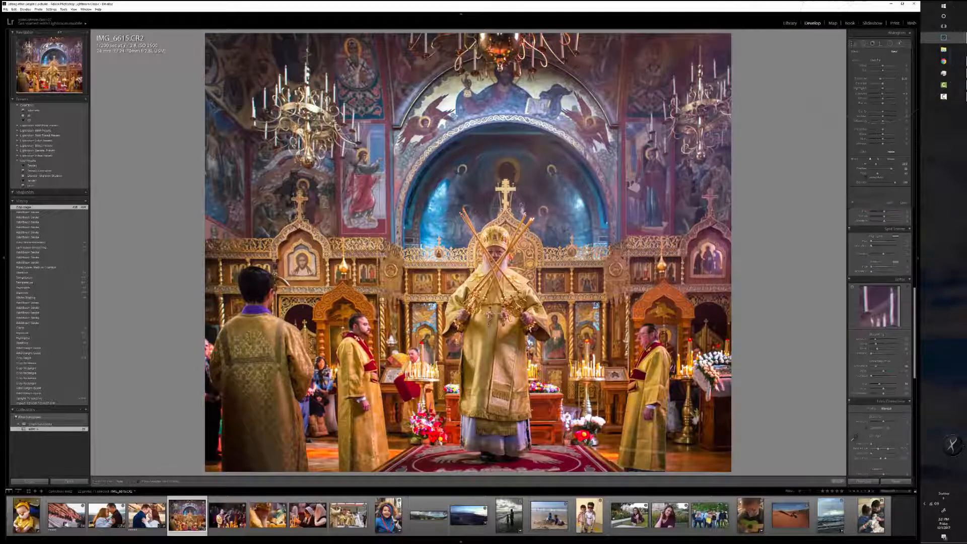
left_click(876, 60)
left_click(858, 168)
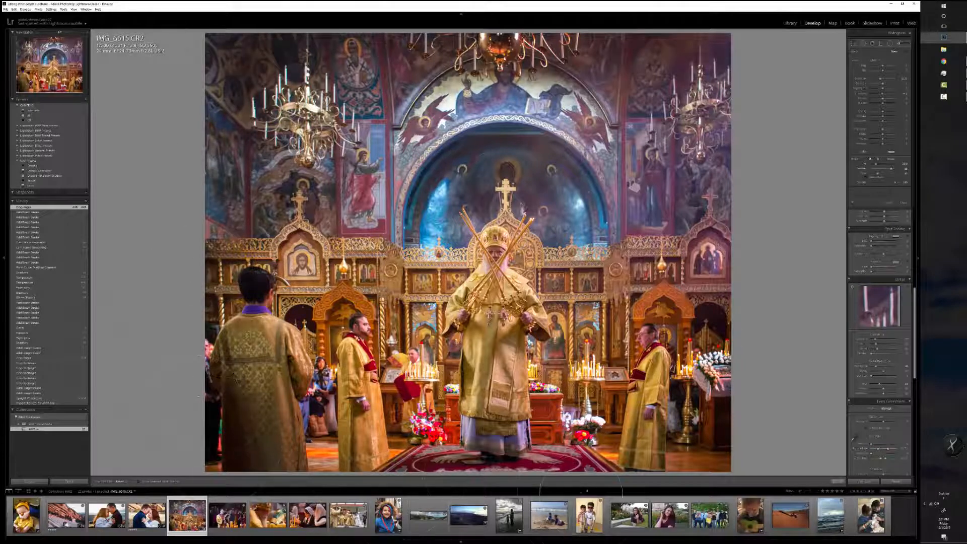
left_click(735, 449)
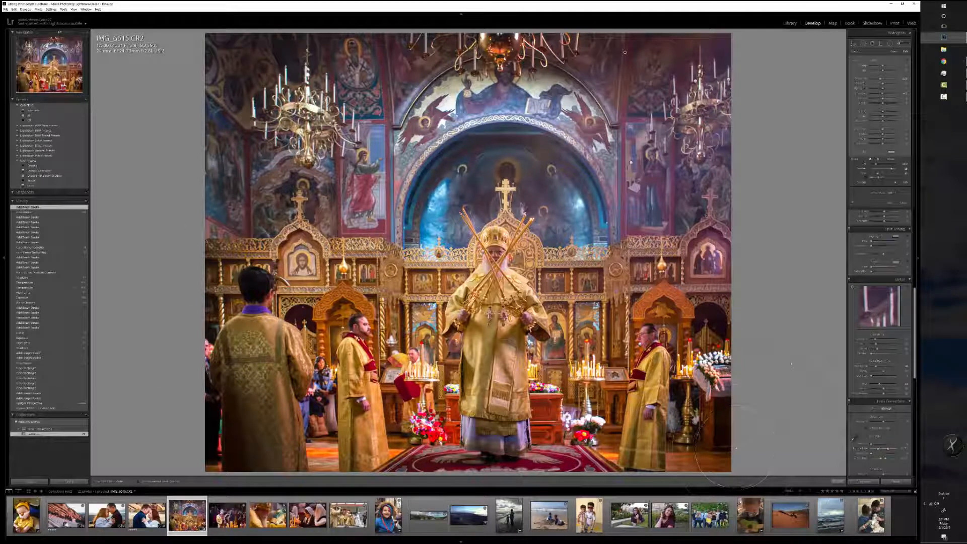
left_click_drag(741, 257, 737, 237)
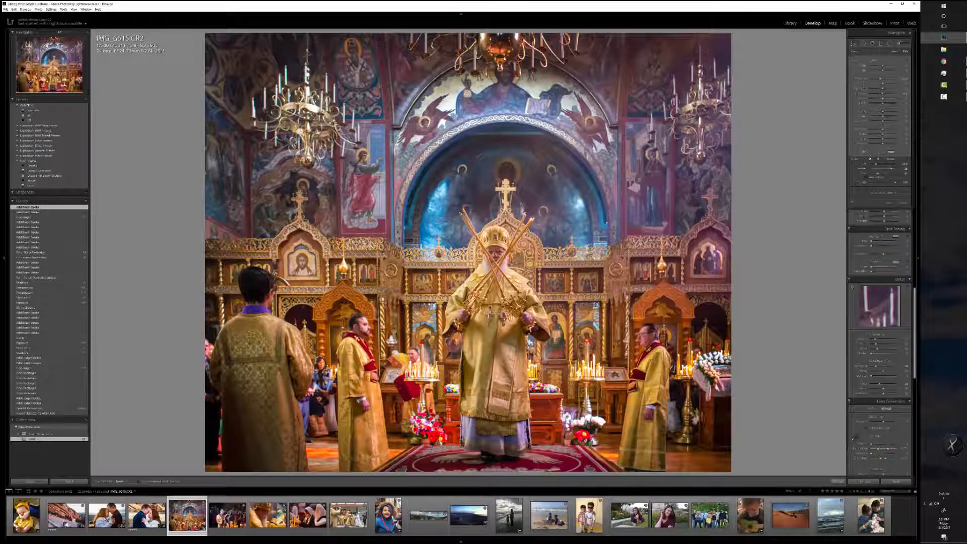
mouse_move(426, 314)
left_mouse_down()
mouse_move(645, 277)
mouse_move(629, 260)
mouse_move(636, 224)
left_mouse_up()
mouse_move(575, 131)
left_mouse_down()
mouse_move(406, 115)
mouse_move(409, 151)
left_mouse_up()
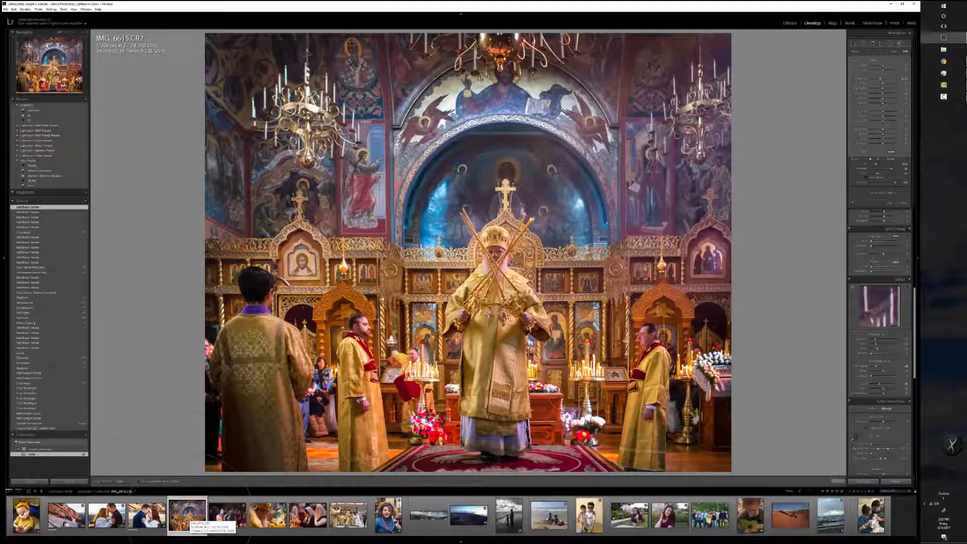
- Open the photo of the priest reading beside candles and adjust its temperature, highlights, shadows and blacks
left_click(227, 515)
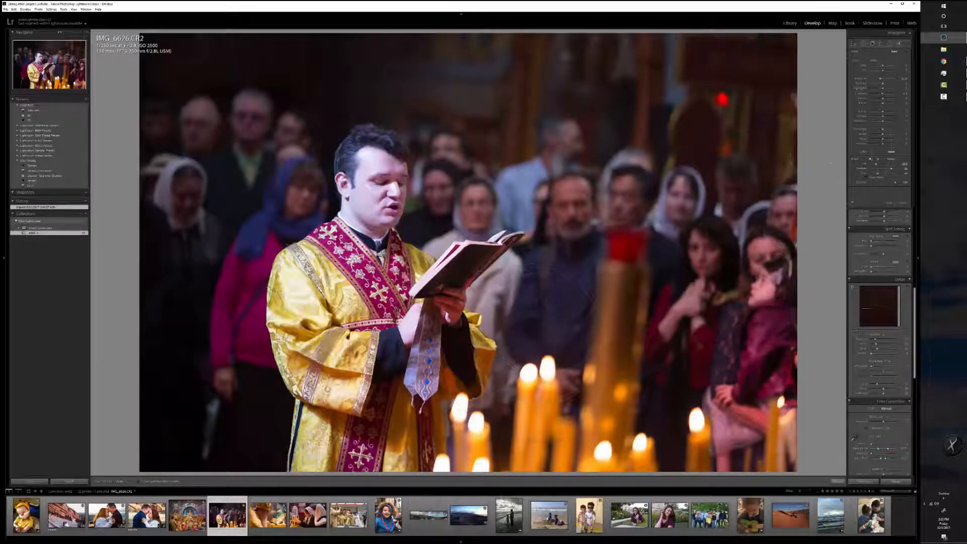
scroll(914, 323, "up", 5)
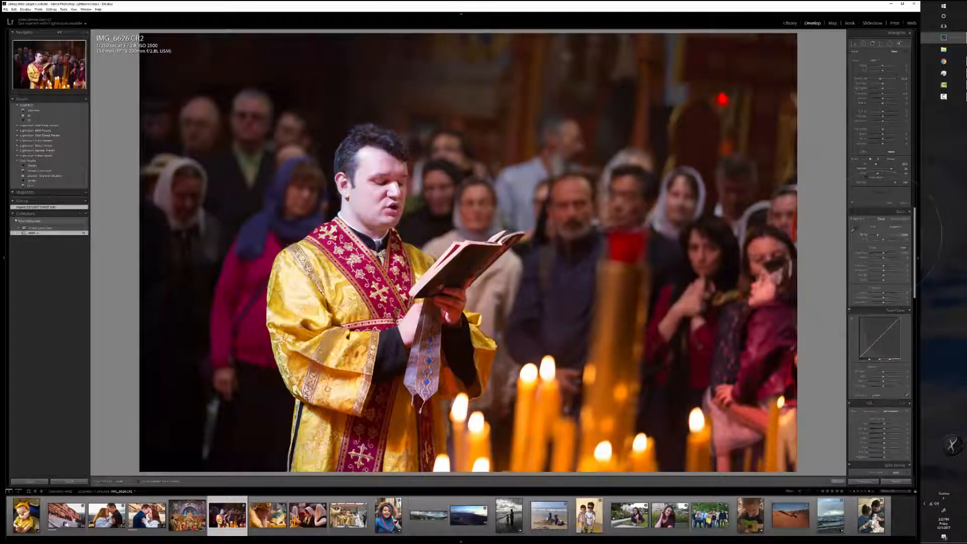
left_click_drag(879, 235, 880, 280)
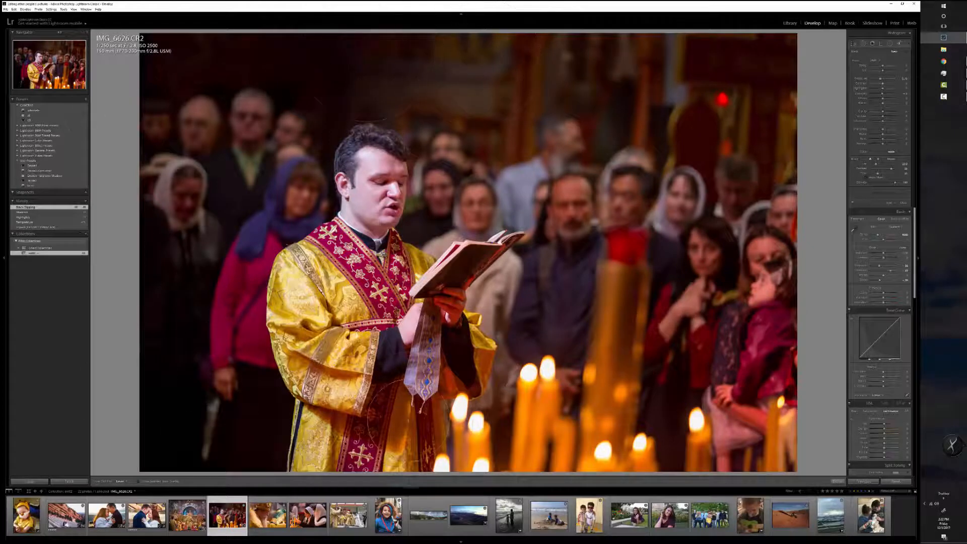
- Paint brush strokes around the priest's lower robe, and brighten the background worshippers with a new LIGHT preset brush
left_click_drag(324, 436, 403, 418)
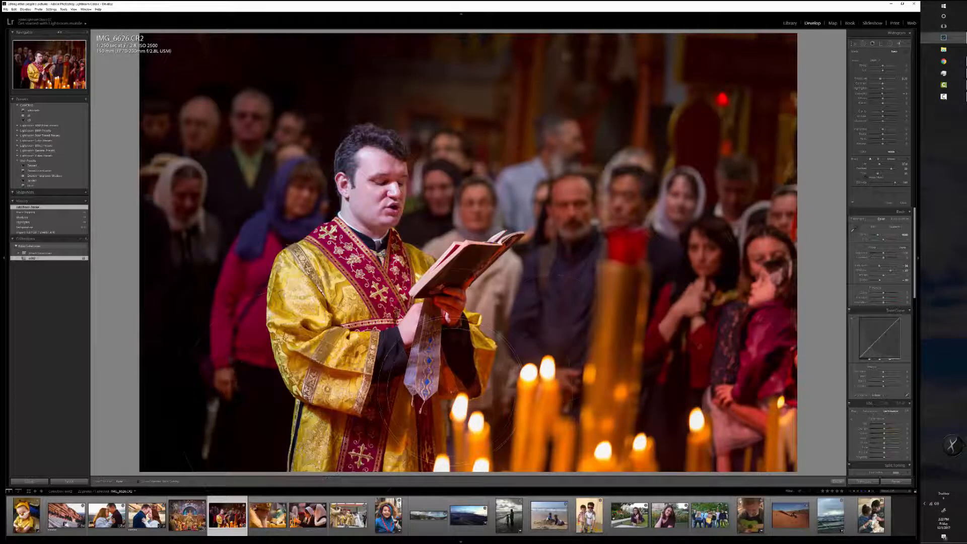
left_click(448, 388)
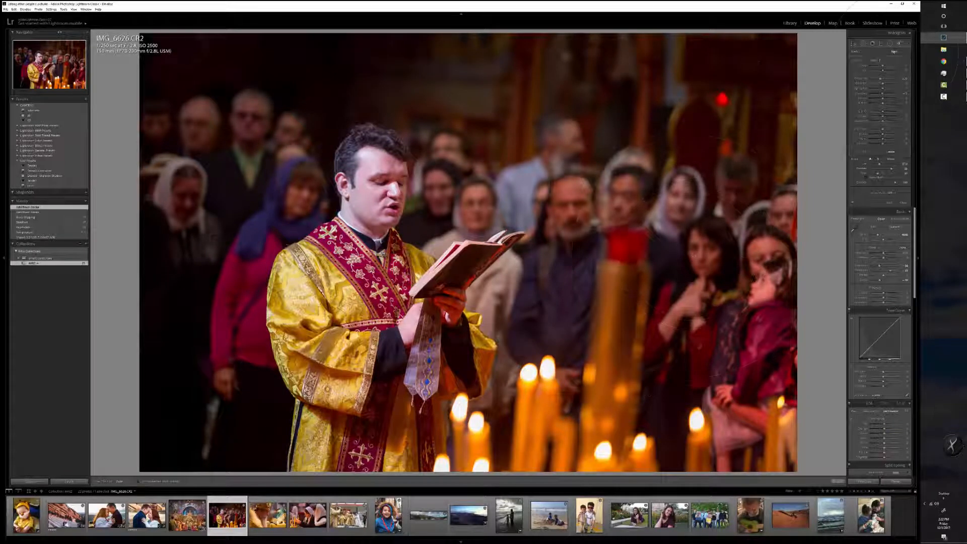
left_click(879, 60)
left_click(857, 191)
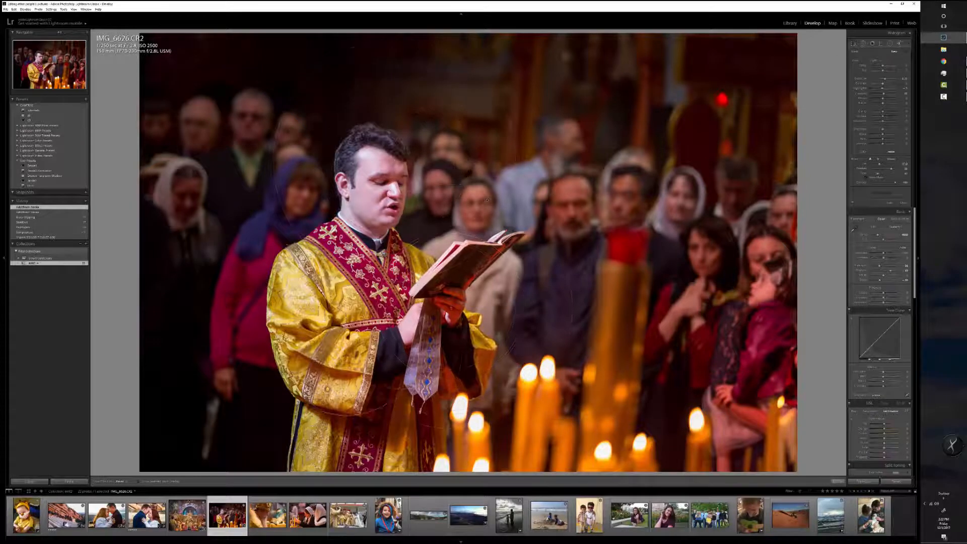
left_click_drag(529, 252, 564, 312)
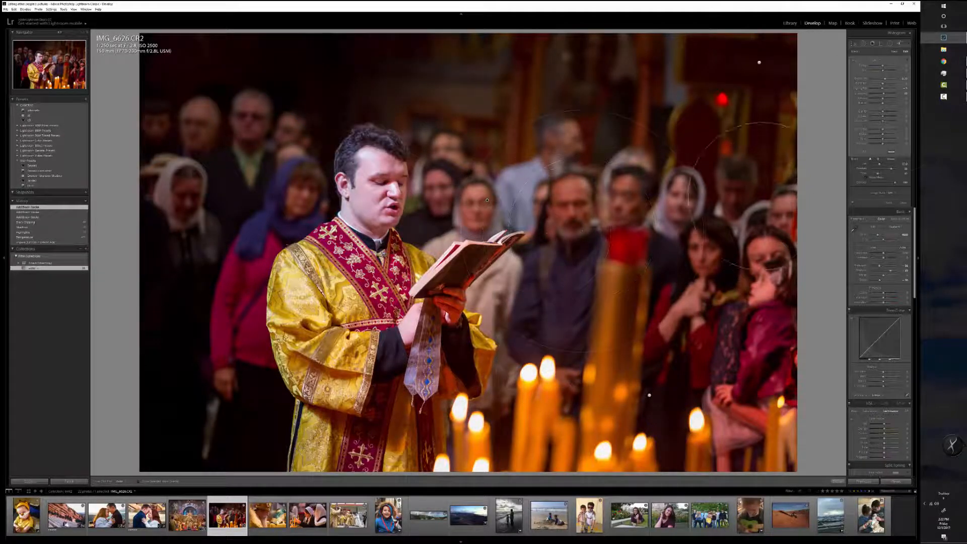
- Switch the brush effect and paint over the priest's head and face
left_click(879, 60)
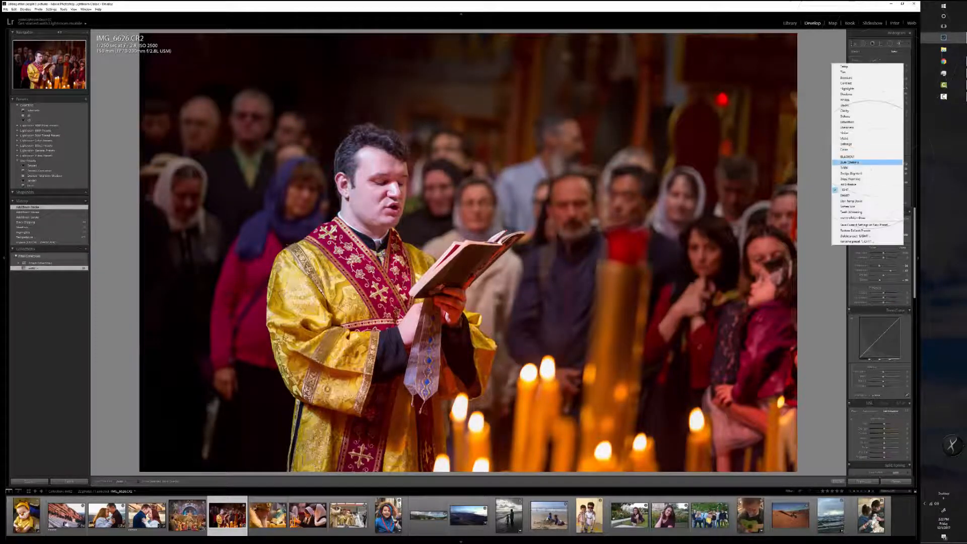
left_click(857, 77)
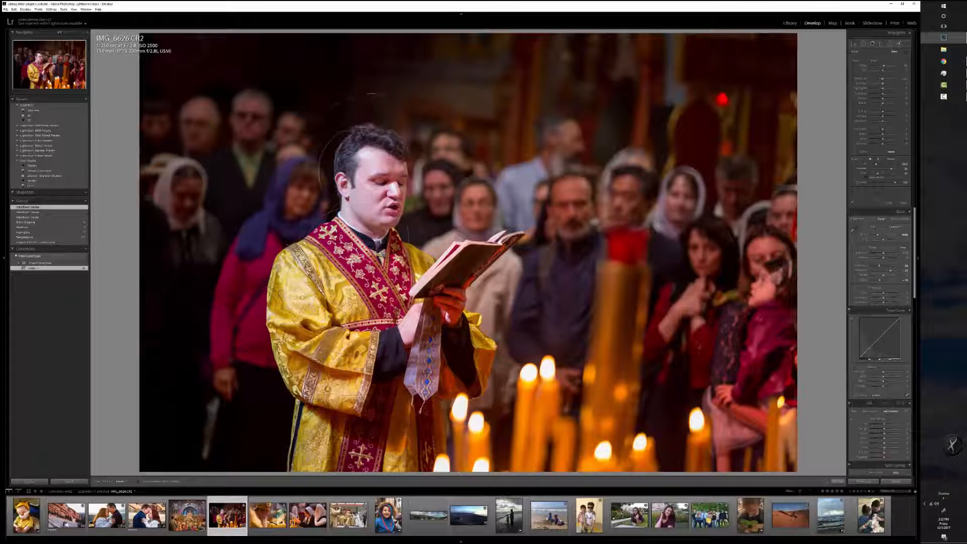
mouse_move(355, 181)
left_mouse_down()
mouse_move(322, 212)
mouse_move(352, 101)
mouse_move(352, 232)
left_mouse_up()
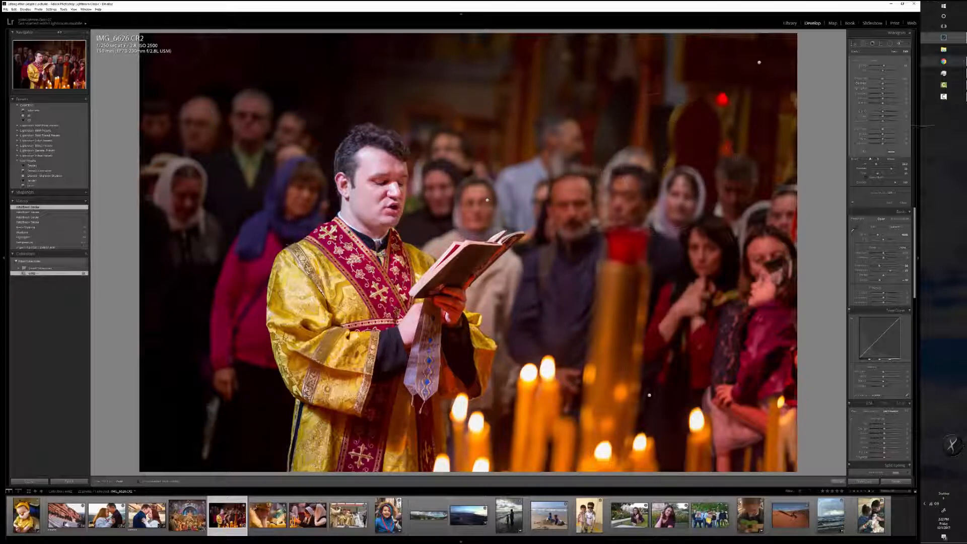
- Set the brush to the LIGHT preset and paint over the area around the priest's book, hands and sleeves
left_click(877, 61)
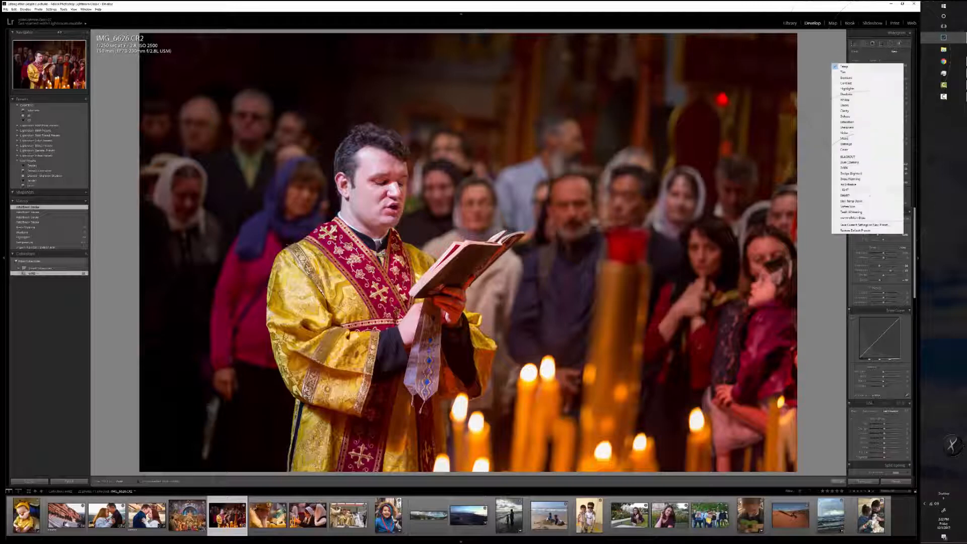
left_click(856, 194)
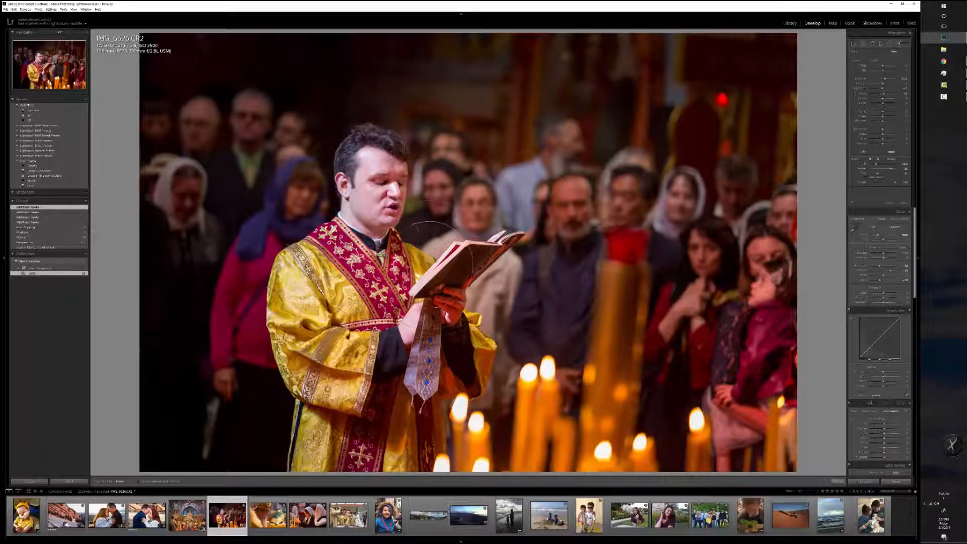
left_click_drag(428, 217, 524, 272)
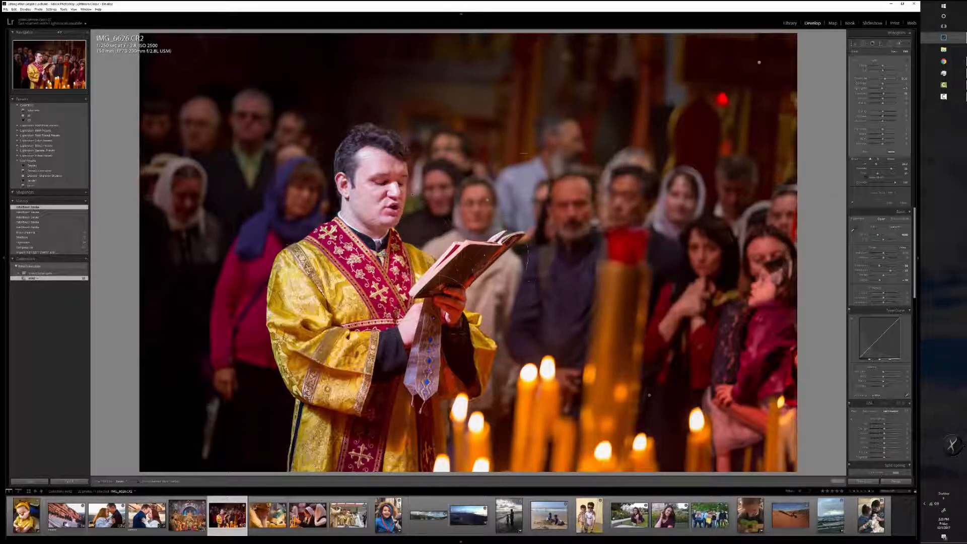
left_click_drag(453, 282, 455, 352)
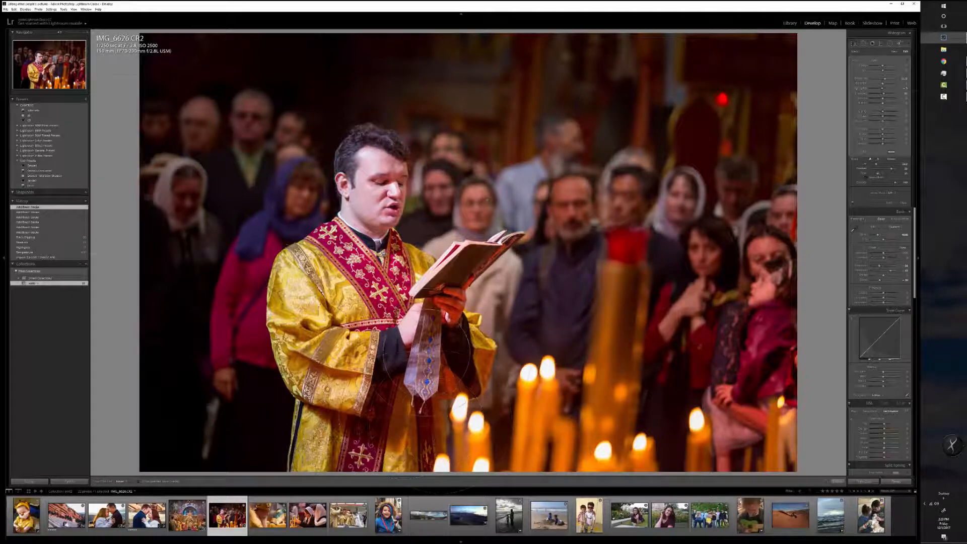
left_click_drag(388, 352, 425, 358)
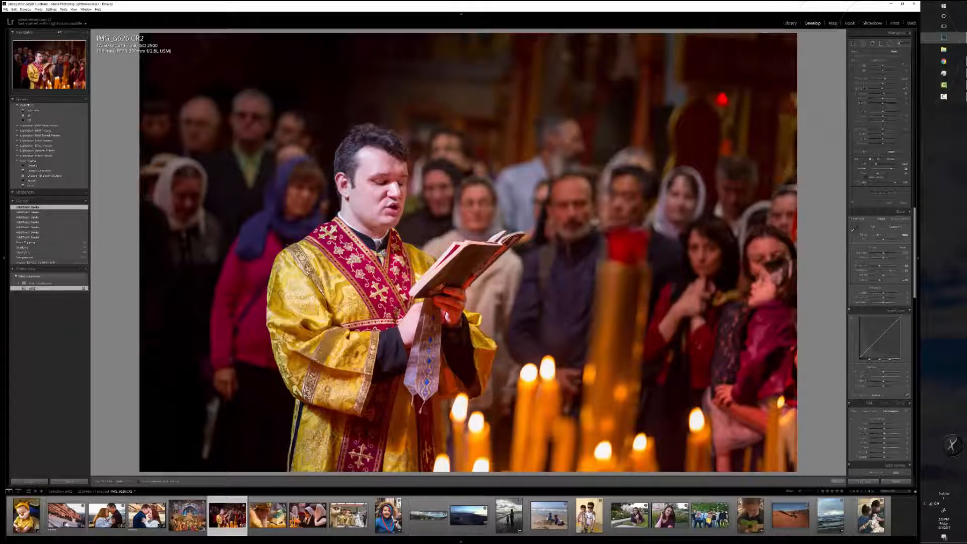
- Start a brush with the Soften Skin preset and apply it to the priest's face
left_click(882, 60)
left_click(857, 206)
left_click(363, 161)
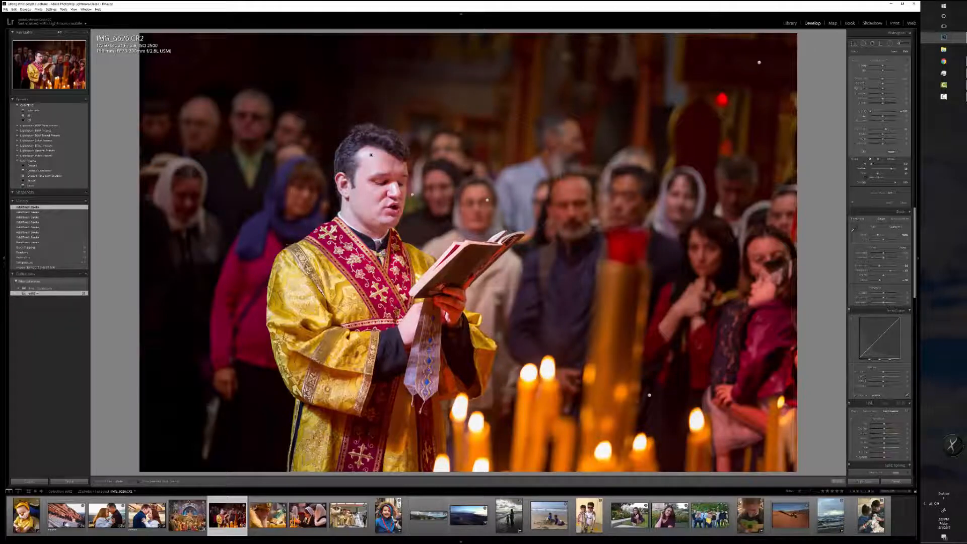
- Retouch a small spot beside the priest's collar with Spot Removal and close the tool
left_click(863, 43)
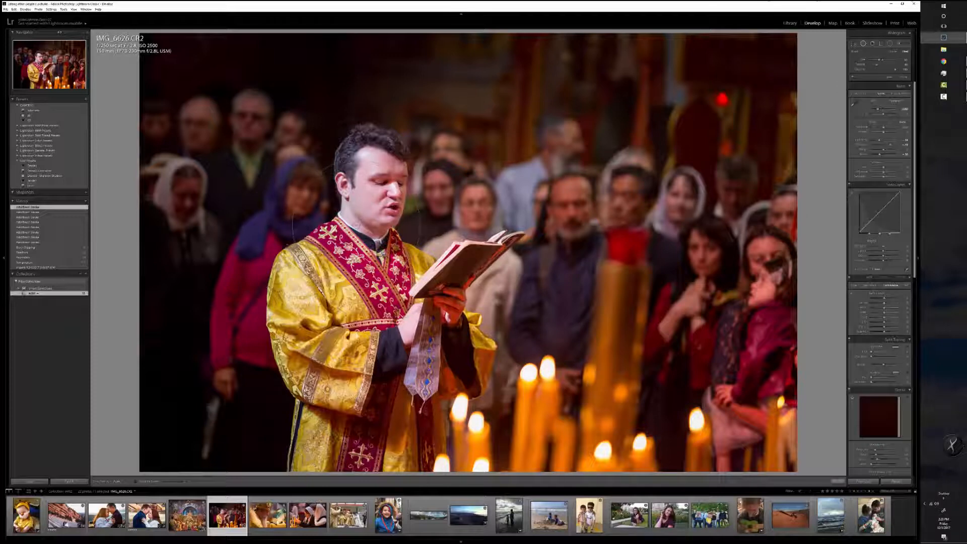
scroll(355, 227, "down", 5)
left_click(354, 224)
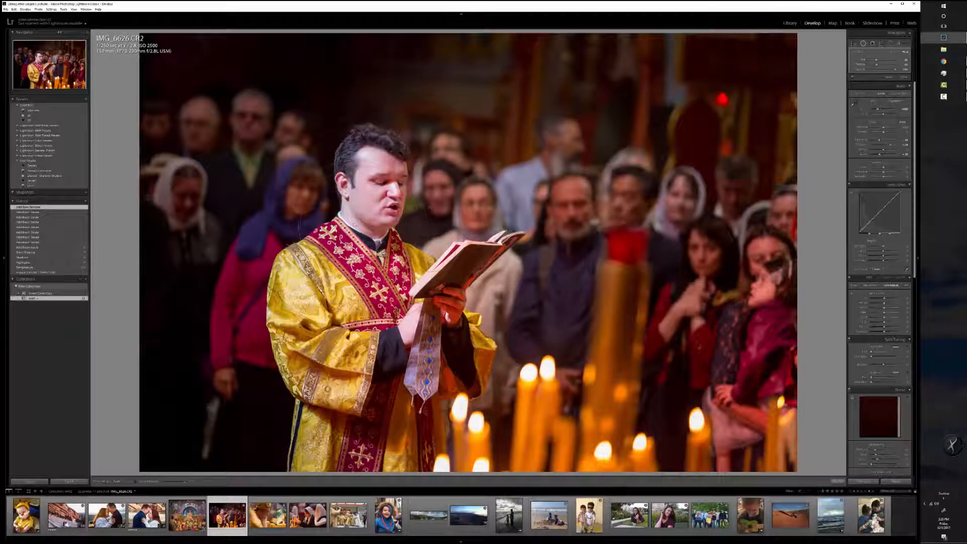
key("q")
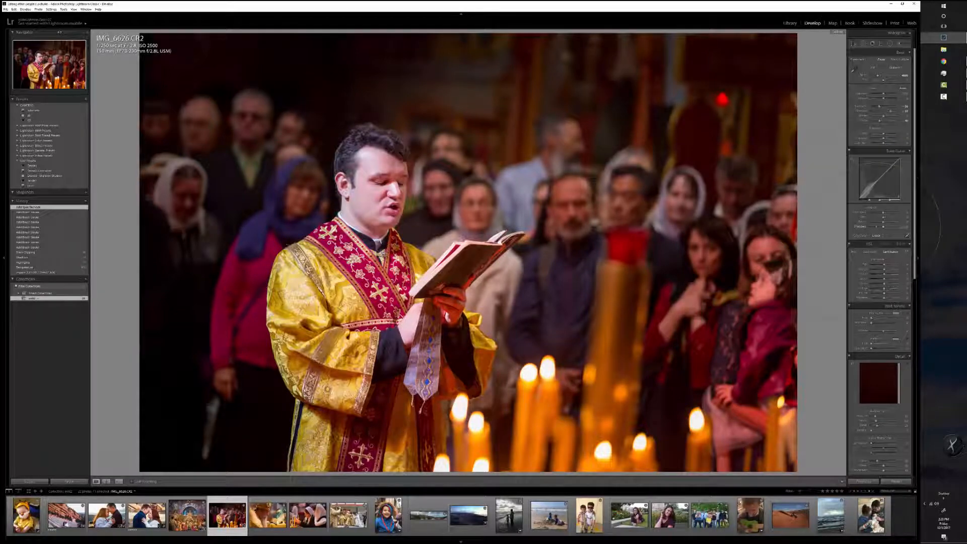
- Compare the before and after versions of the photo of the priest reading
key("backslash")
key("backslash")
key("backslash")
key("backslash")
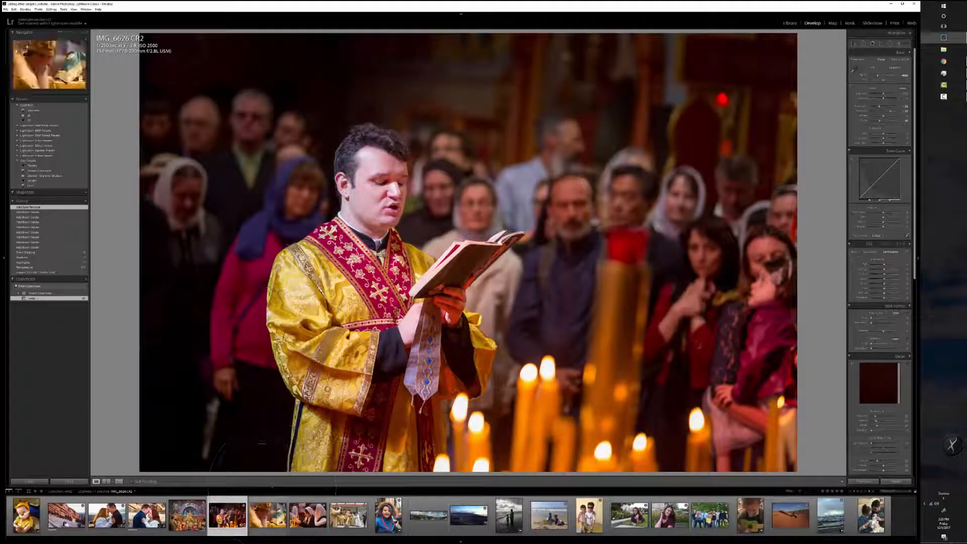
- Open the photo of the bearded bishop in a golden mitre and adjust its highlights and shadows
left_click(267, 515)
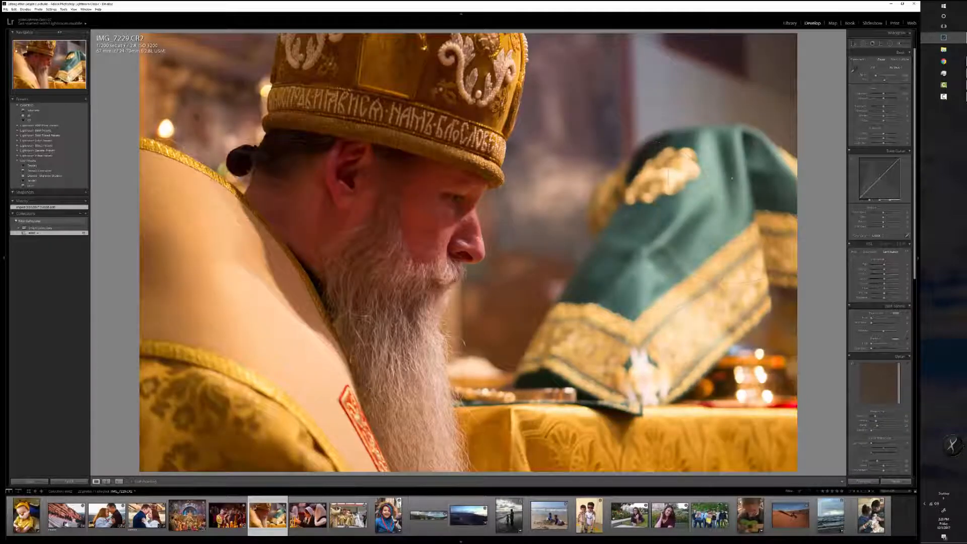
mouse_move(884, 111)
left_mouse_down()
mouse_move(892, 111)
mouse_move(875, 106)
left_mouse_up()
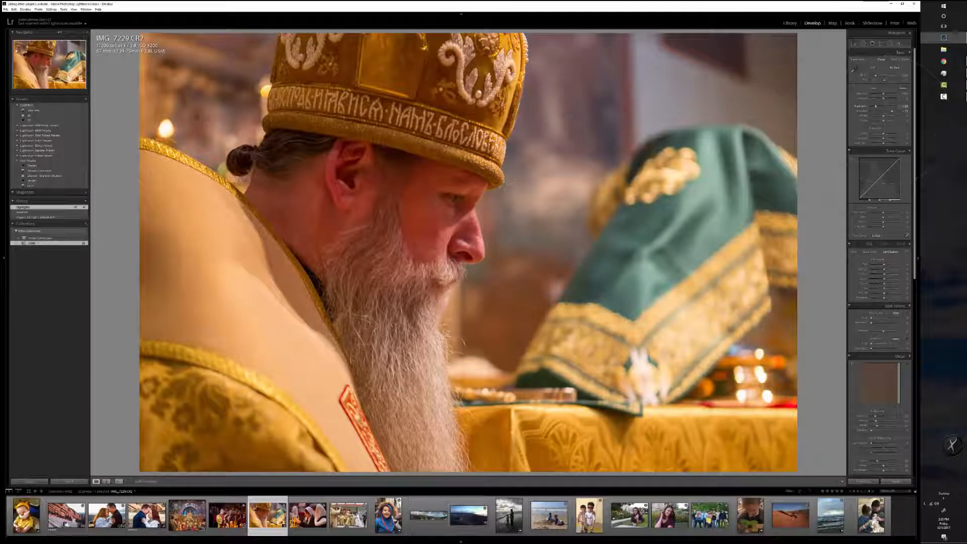
- Brighten the bishop's face and beard using adjustment brushes with the LIGHT preset
left_click(902, 44)
left_click(886, 60)
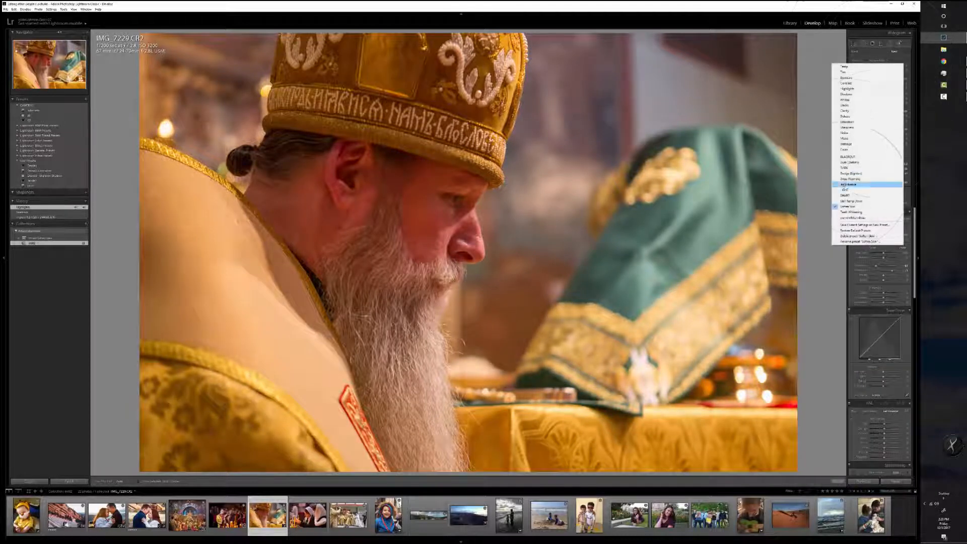
left_click(902, 189)
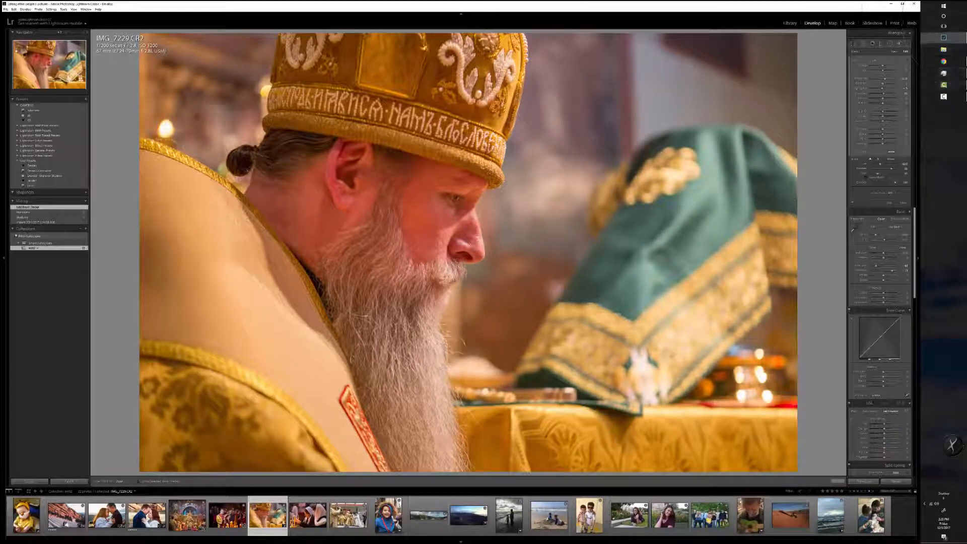
left_click(894, 52)
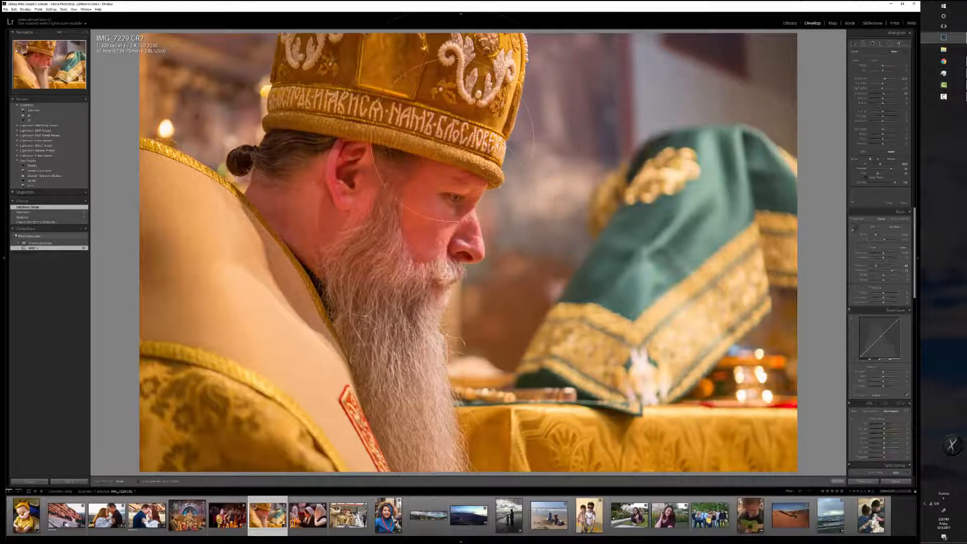
left_click_drag(397, 237, 409, 272)
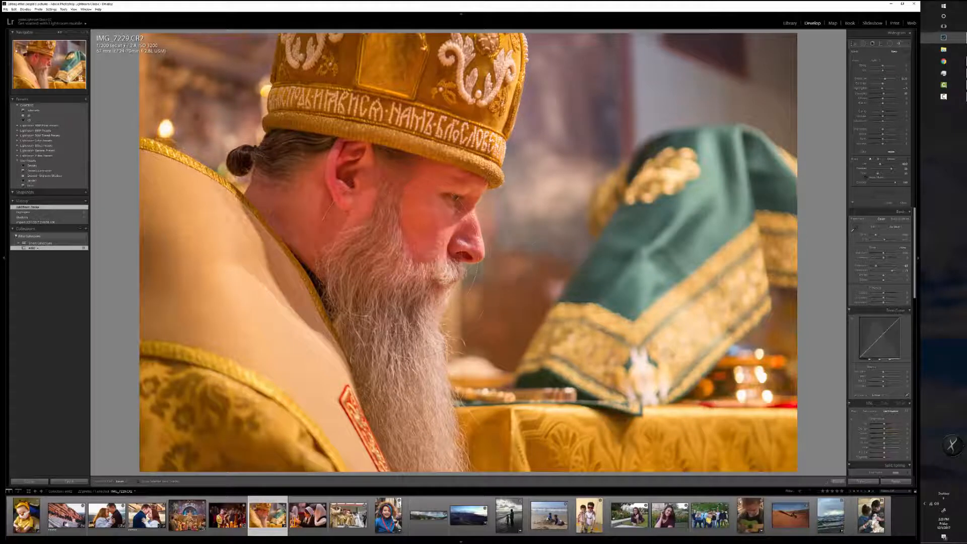
- Switch to a darkening brush preset and paint over the embroidered green cloth and the table area
left_click(879, 60)
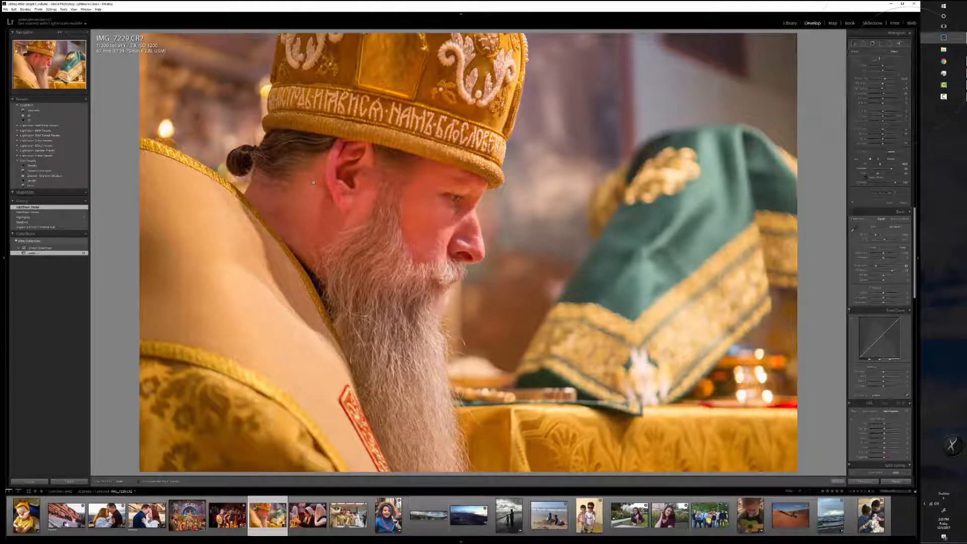
left_click(872, 172)
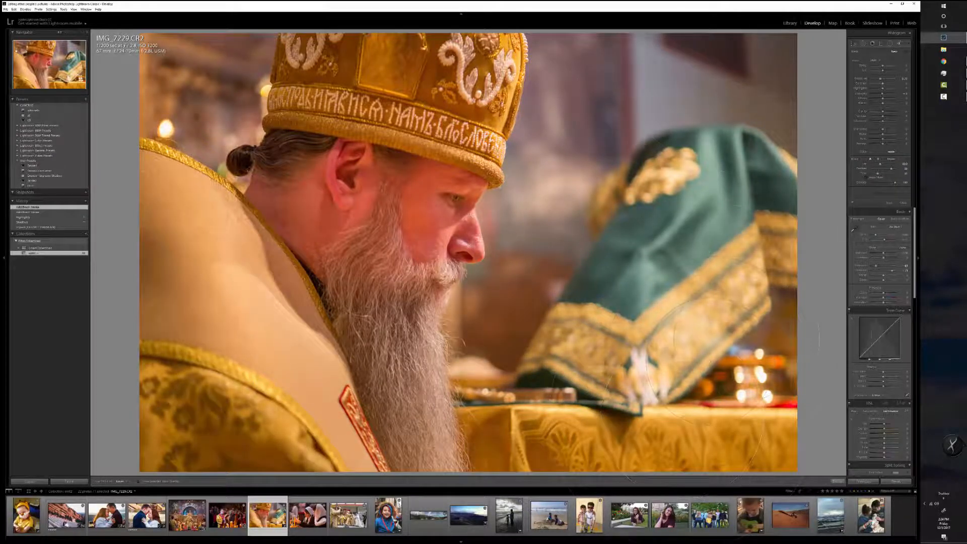
left_click_drag(680, 315, 758, 346)
- Apply the Medium Contrast point curve and the Camera Neutral camera profile to the bishop photo
left_click(879, 396)
left_click(878, 407)
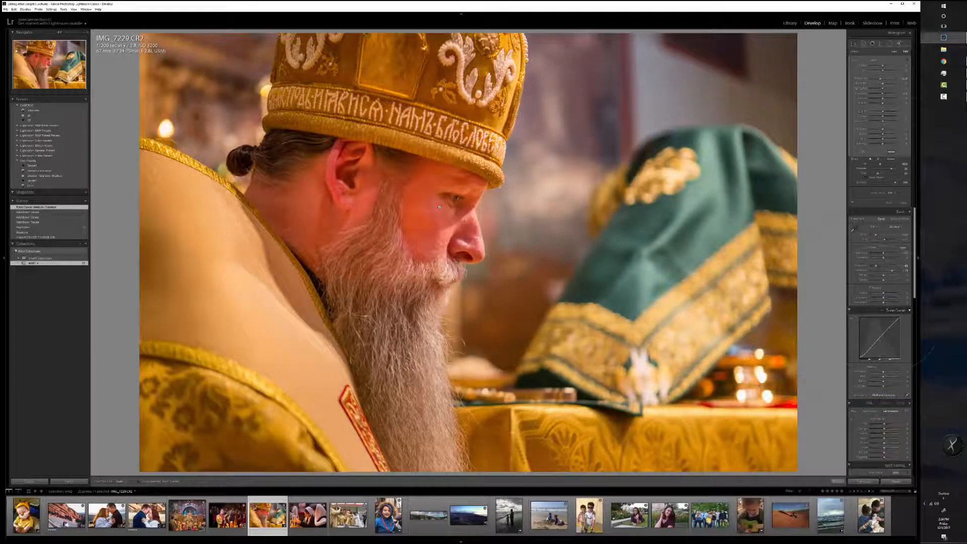
scroll(879, 303, "down", 10)
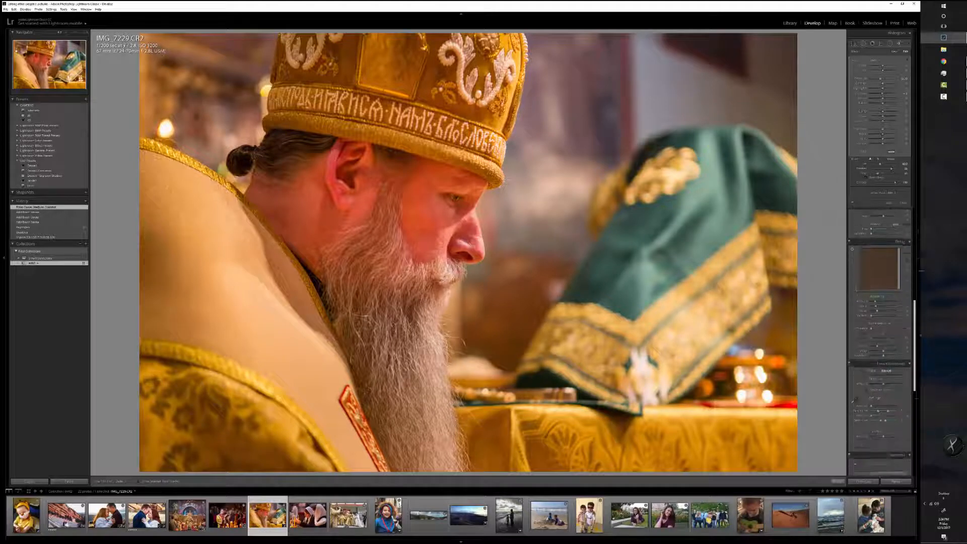
scroll(853, 275, "down", 5)
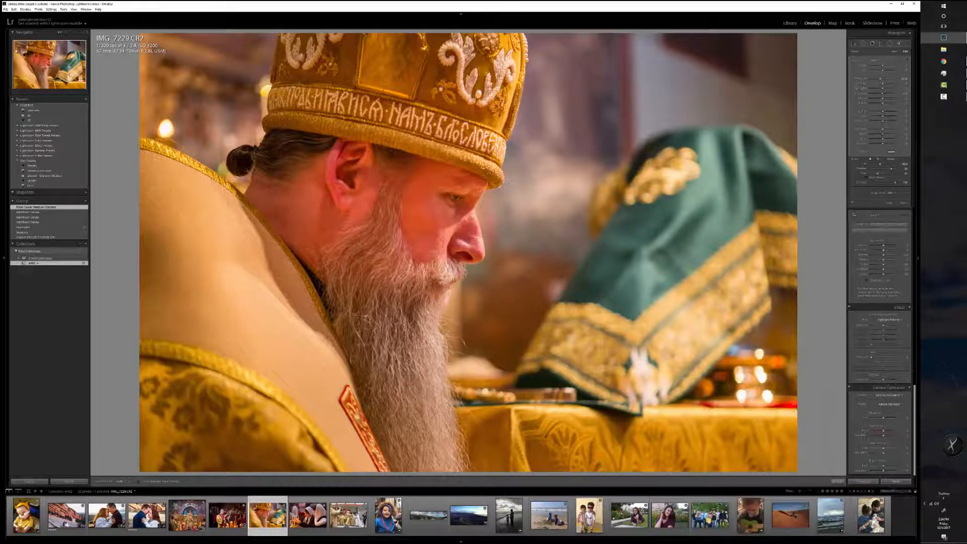
left_click(879, 425)
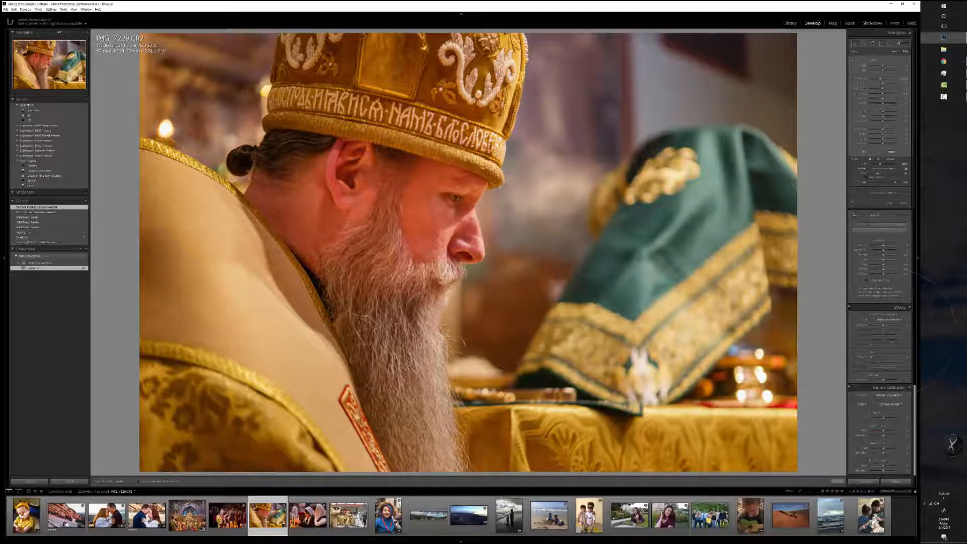
- Try the Camera Portrait and Camera Standard profiles on the bishop photo and return to Camera Neutral
left_click(891, 404)
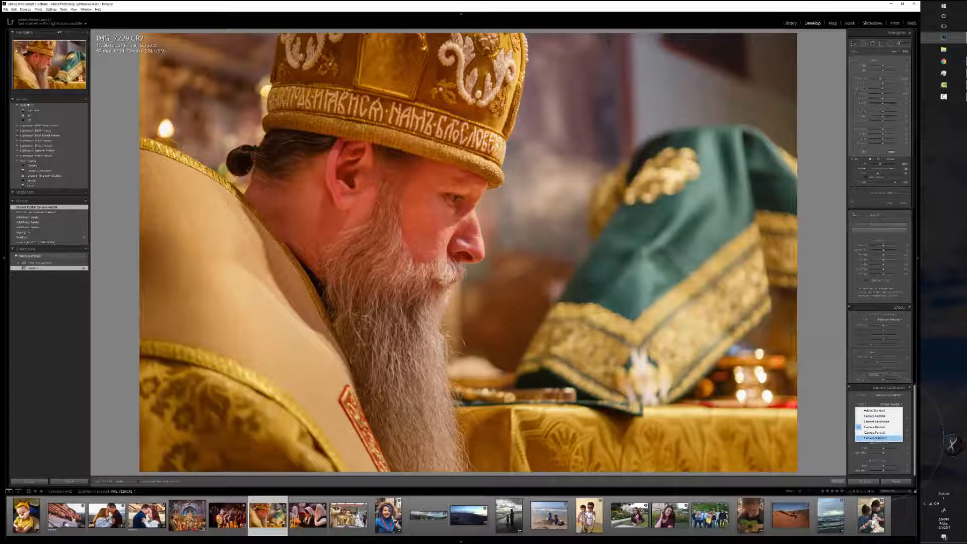
left_click(875, 432)
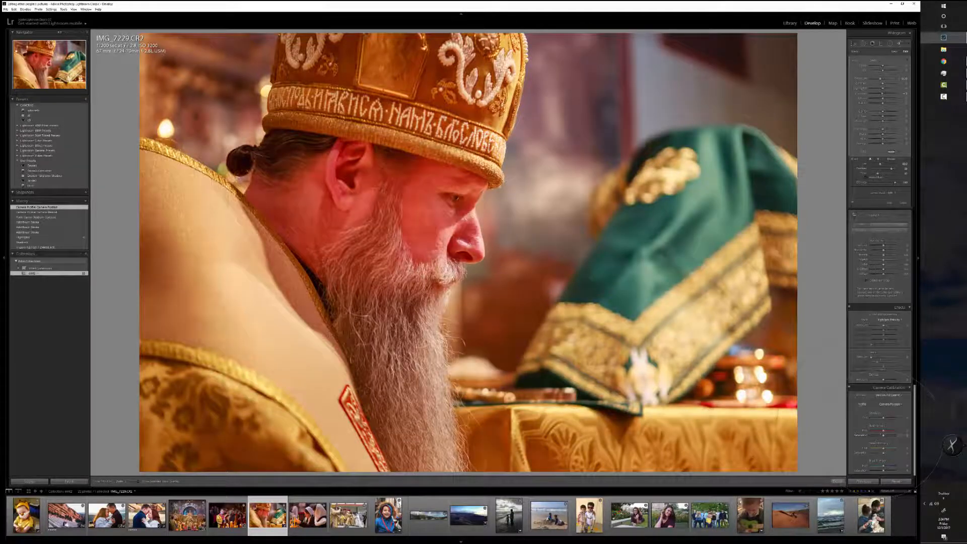
left_click(891, 404)
left_click(876, 438)
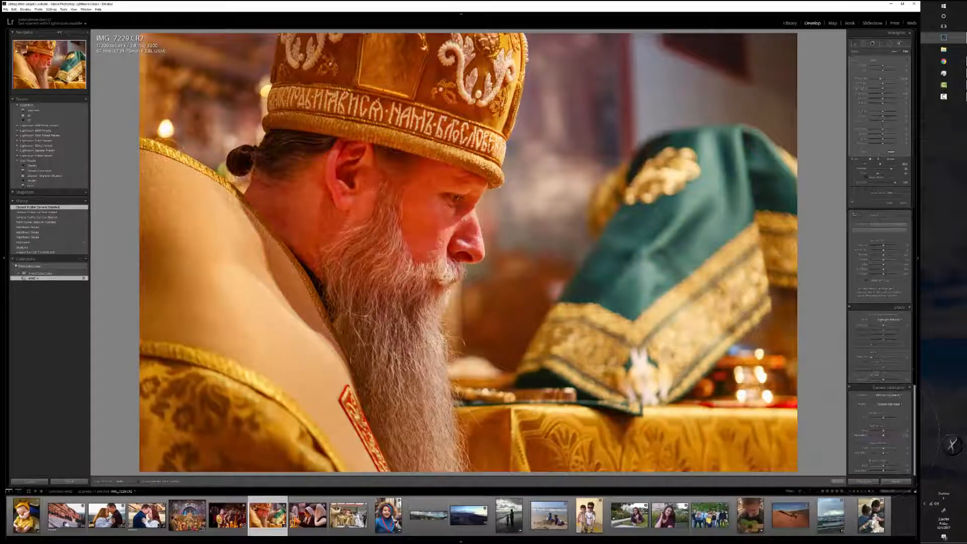
left_click(890, 404)
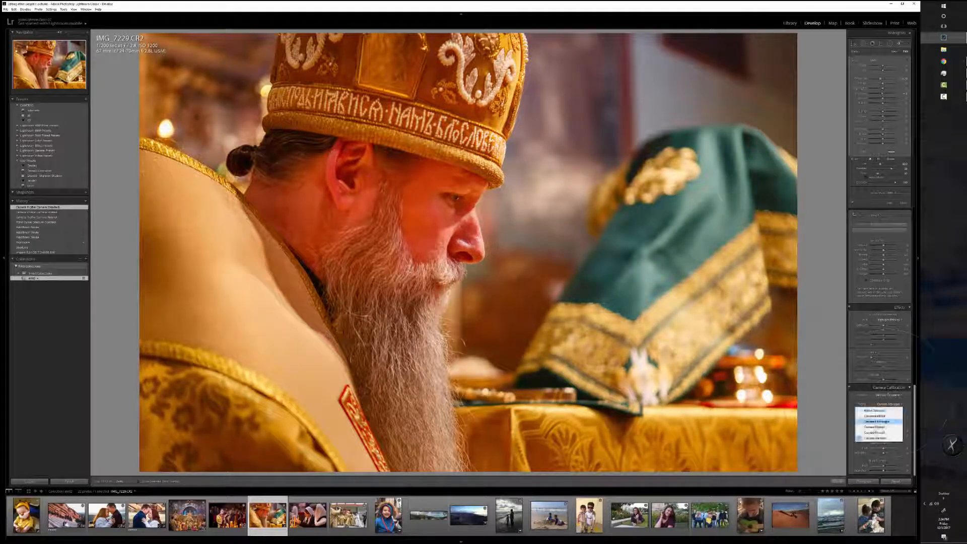
left_click(878, 427)
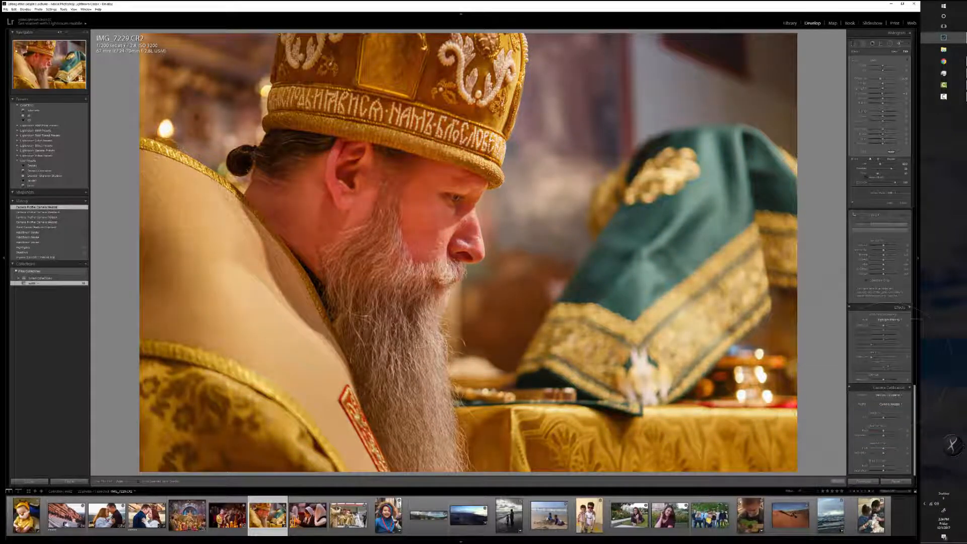
left_click_drag(915, 414, 915, 235)
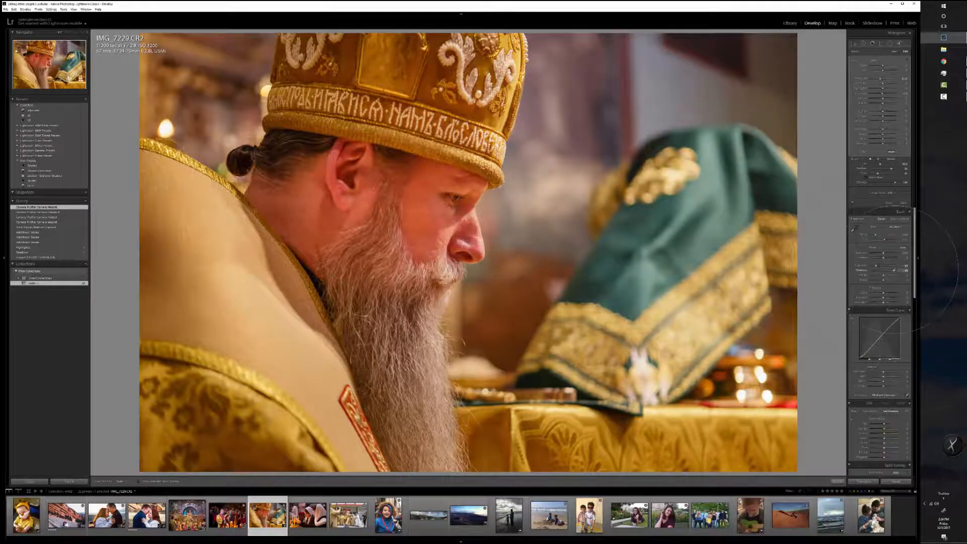
- Refine the bishop photo's shadows and clarity, apply luminance and colour noise reduction, and adjust the exposure
left_click_drag(895, 270, 920, 362)
left_click_drag(871, 327, 914, 186)
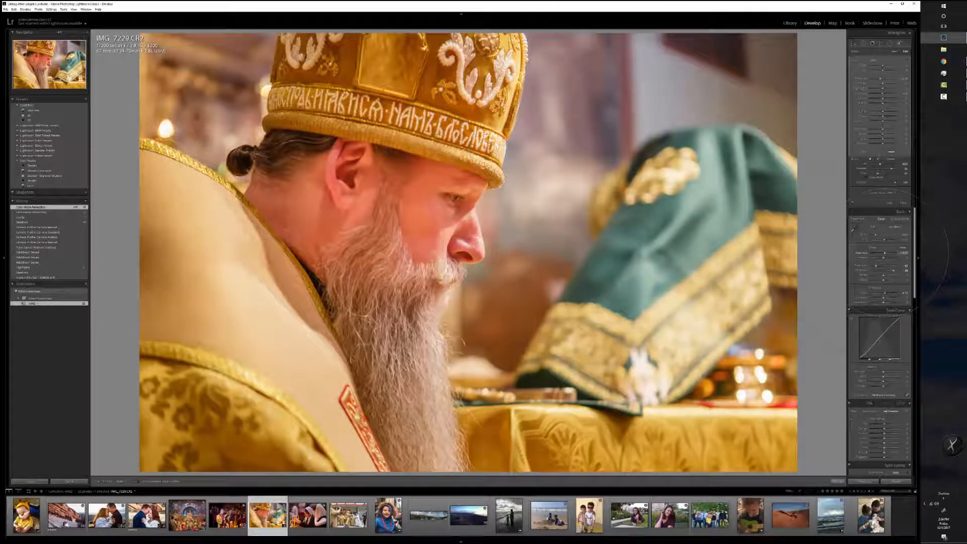
left_click_drag(887, 252, 884, 253)
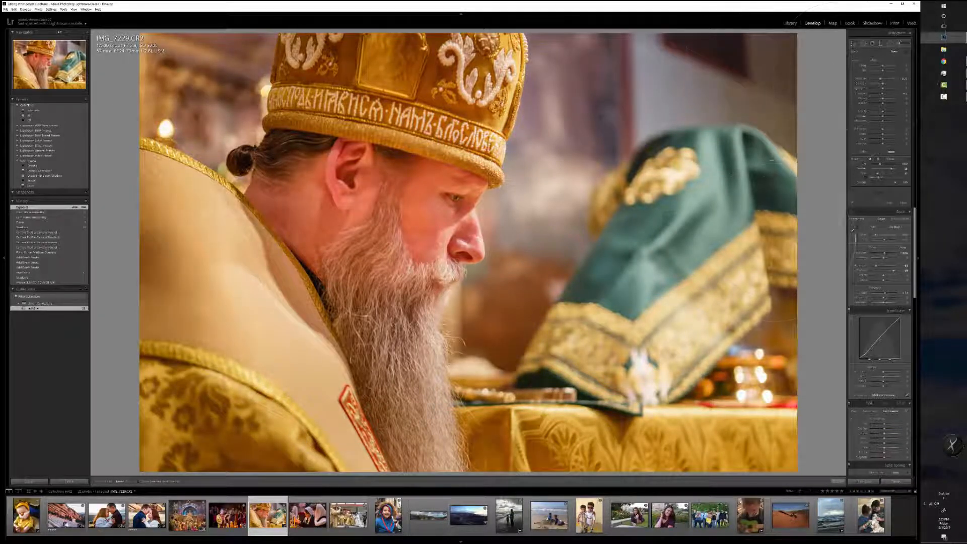
- Paint further adjustment brush strokes over the green cloth, the gold tablecloth and the bishop's jaw
mouse_move(772, 159)
left_mouse_down()
mouse_move(705, 174)
mouse_move(750, 381)
mouse_move(731, 428)
mouse_move(733, 385)
mouse_move(741, 389)
left_mouse_up()
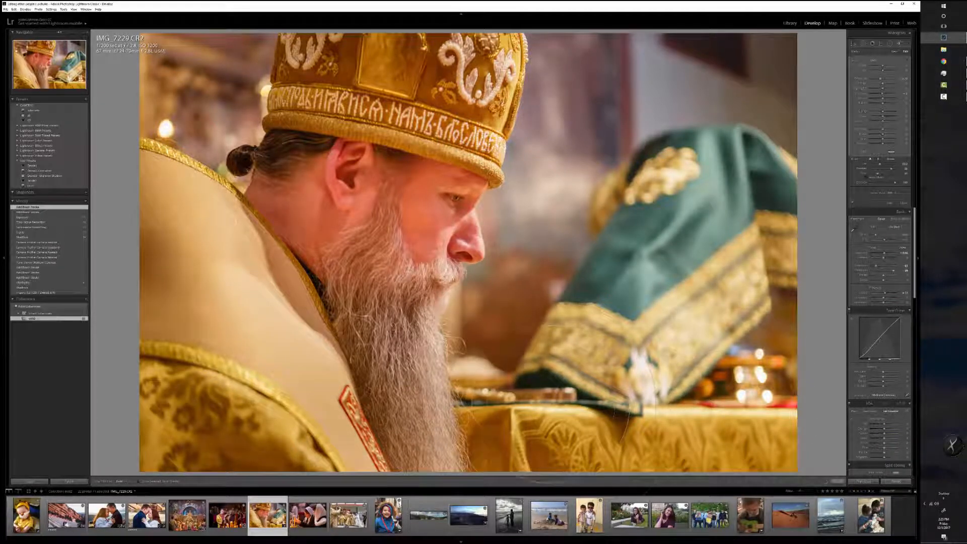
left_click_drag(552, 404, 554, 395)
mouse_move(606, 263)
left_mouse_down()
mouse_move(756, 222)
mouse_move(725, 254)
mouse_move(612, 263)
left_mouse_up()
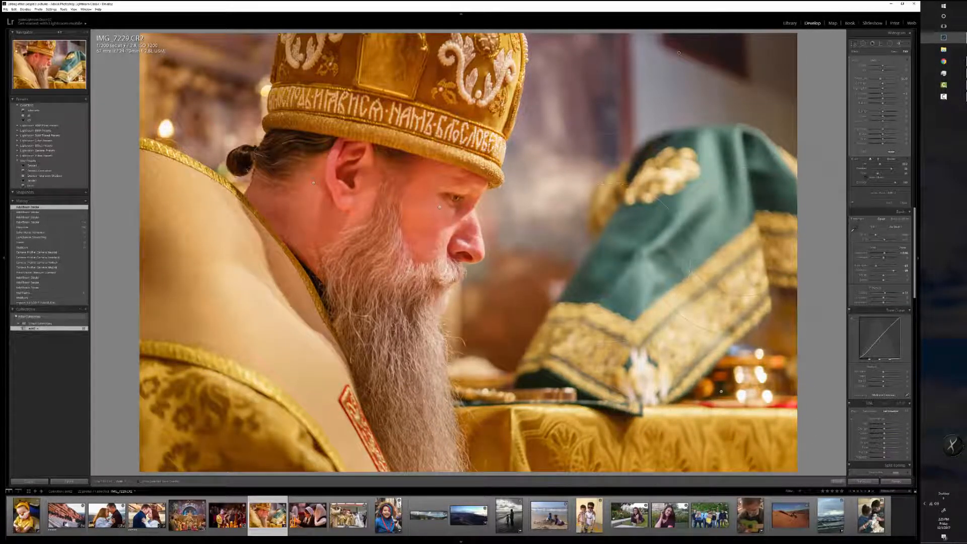
left_click_drag(333, 243, 330, 243)
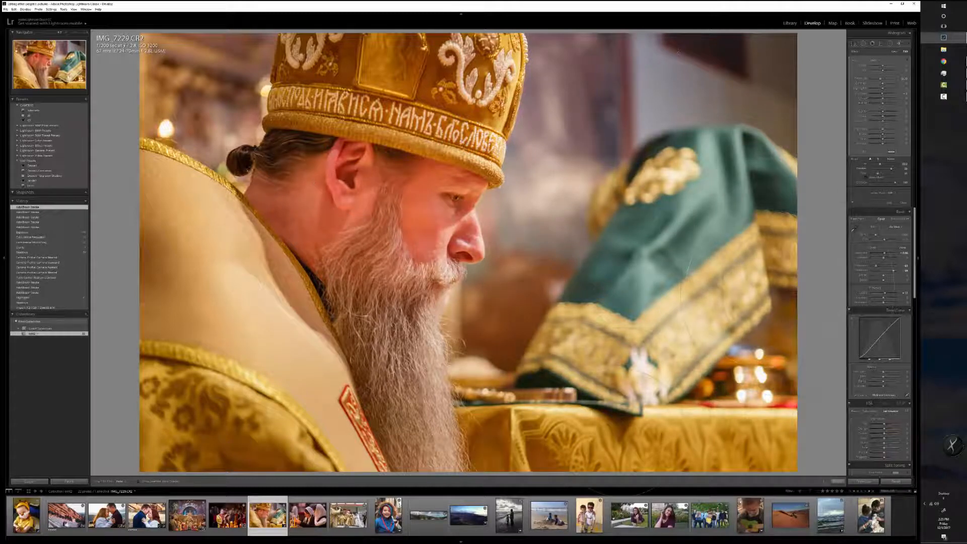
left_click_drag(613, 430, 616, 431)
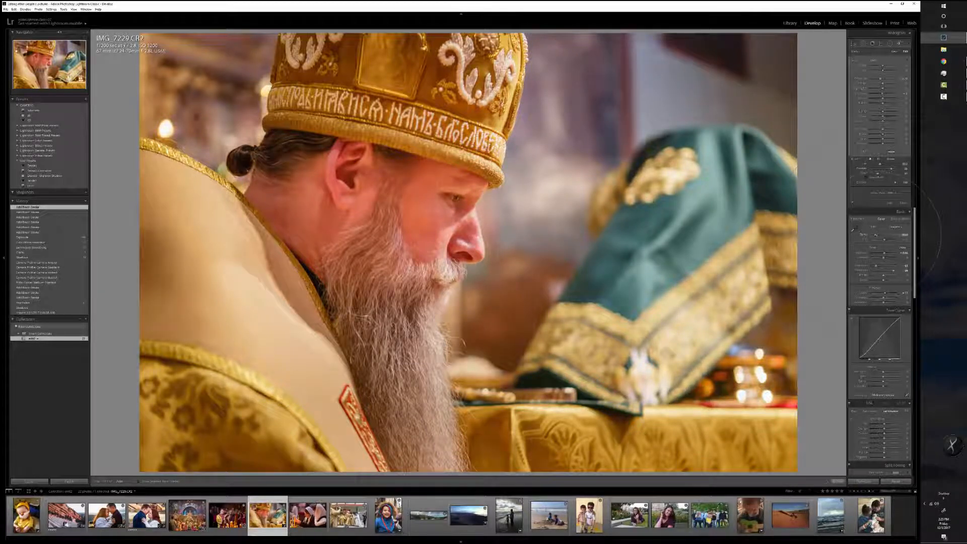
- Fine-tune the bishop photo's colour temperature, view it in the Library, and return to Develop
left_click_drag(876, 235, 875, 235)
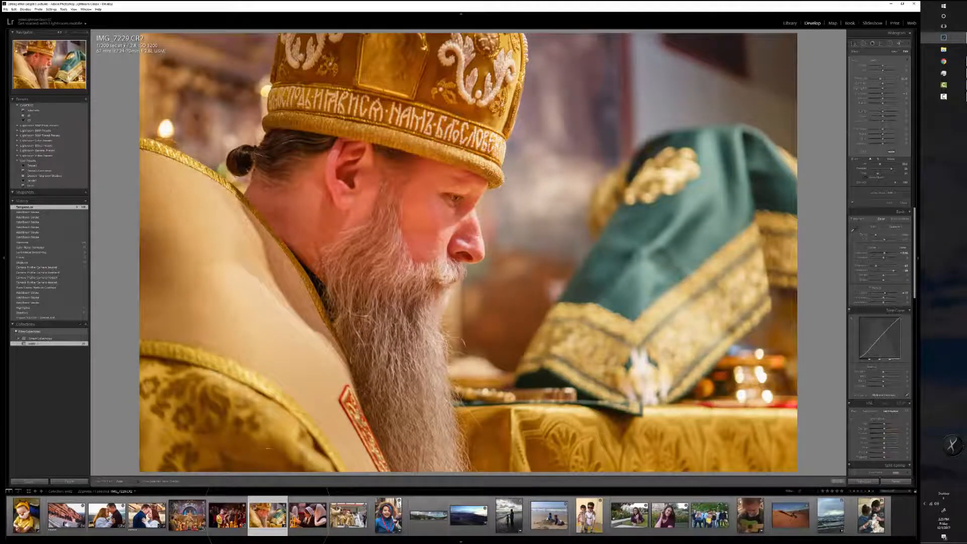
double_click(267, 511)
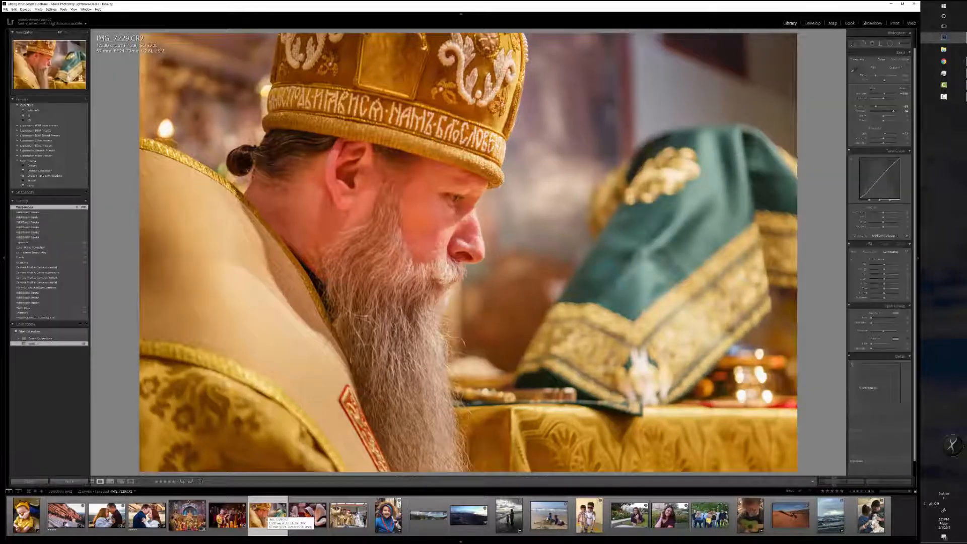
key("d")
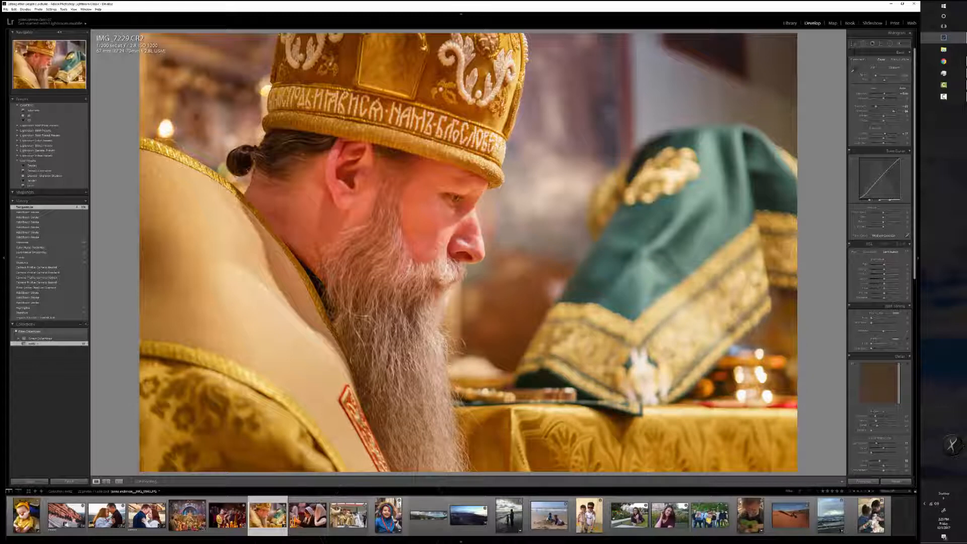
- Open the coastal panorama and crop away the black strip along its upper edge and the person at its far right
left_click(428, 515)
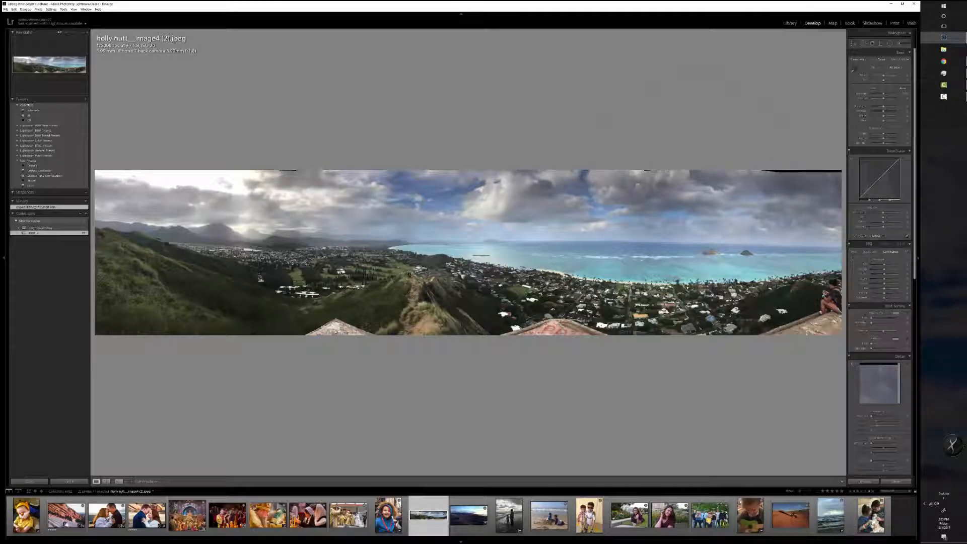
key("r")
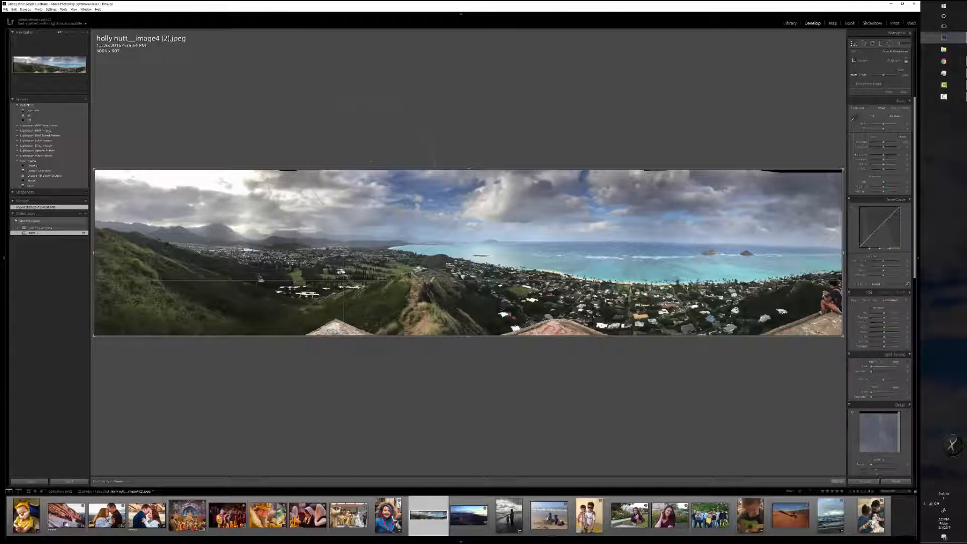
left_click_drag(371, 162, 291, 167)
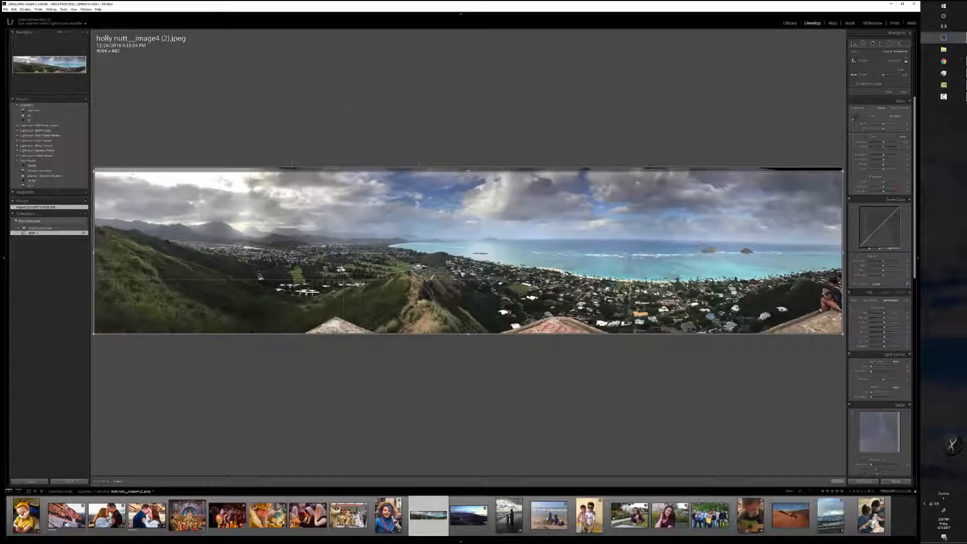
key("i")
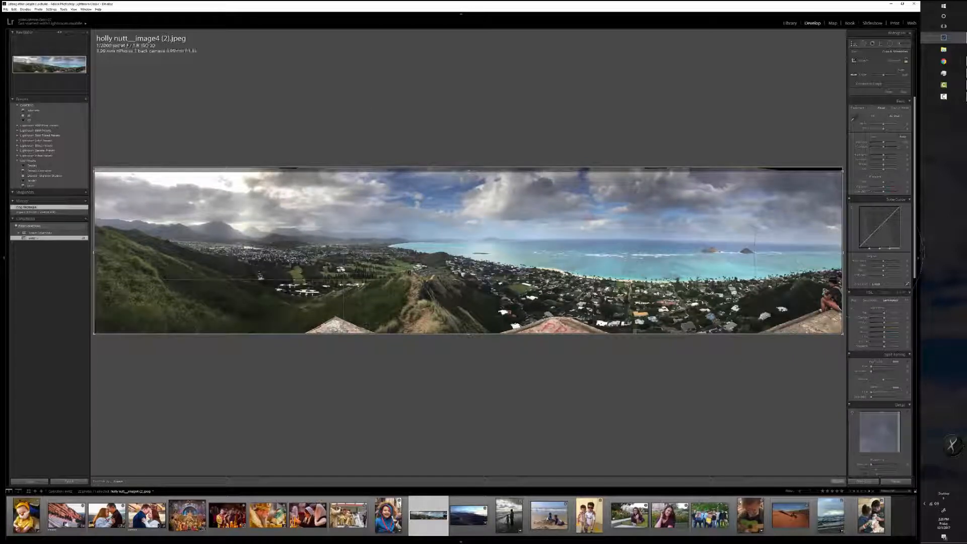
left_click_drag(842, 251, 819, 252)
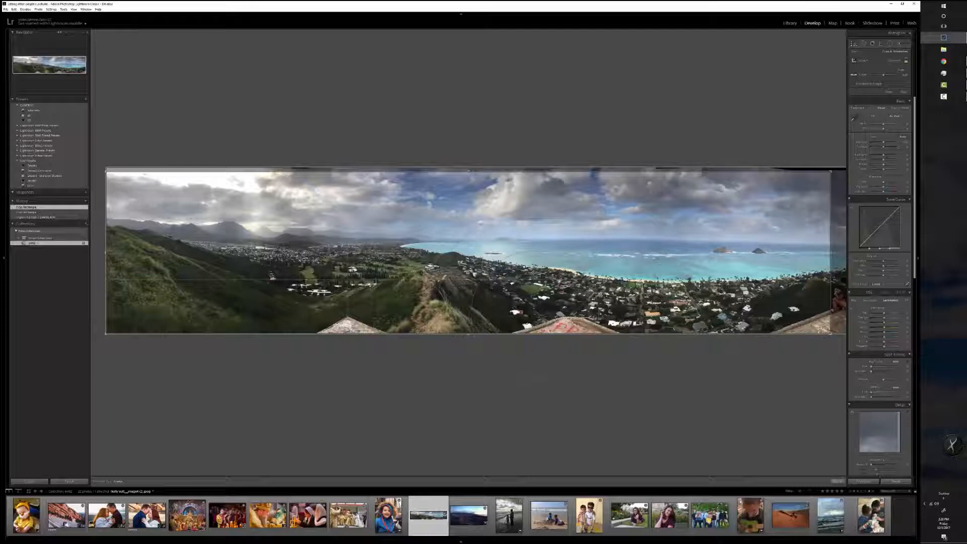
key("Return")
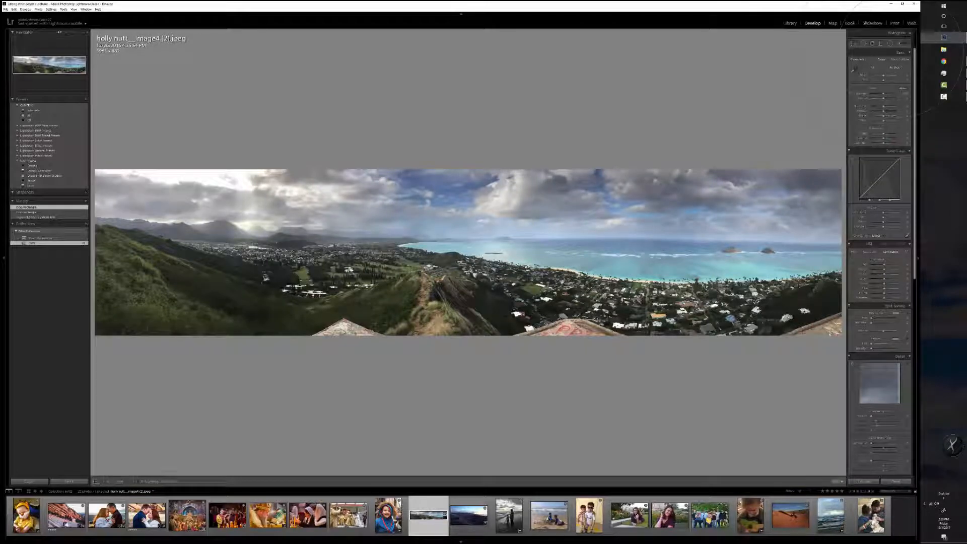
- Brighten the panorama's green hillside and the town along the shore using adjustment brushes with the LIGHT preset
key("k")
left_click(876, 60)
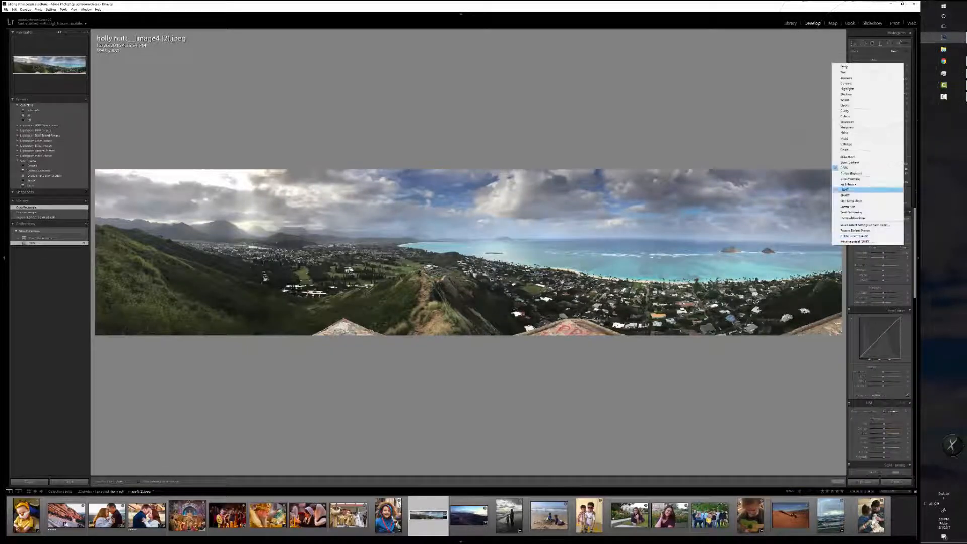
left_click(847, 190)
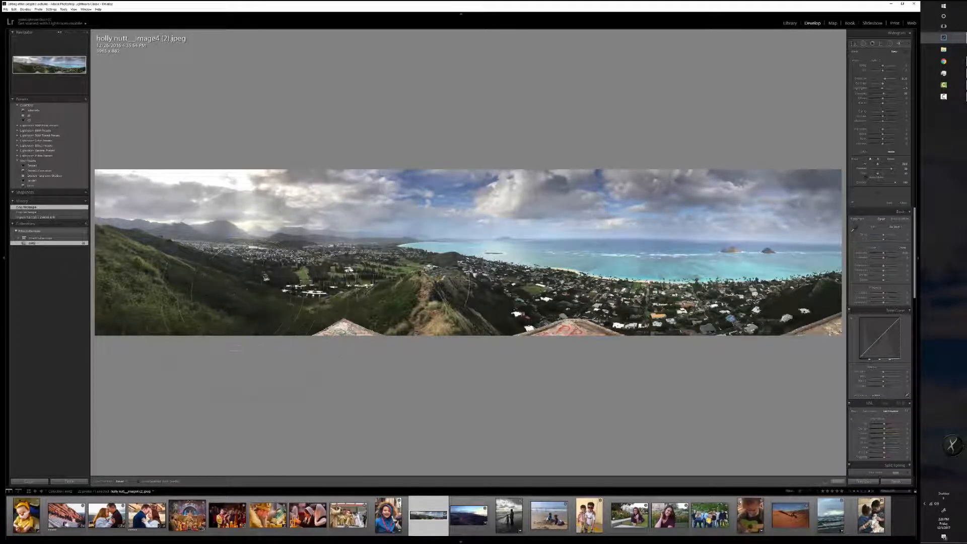
mouse_move(237, 275)
left_mouse_down()
mouse_move(317, 276)
mouse_move(207, 282)
left_mouse_up()
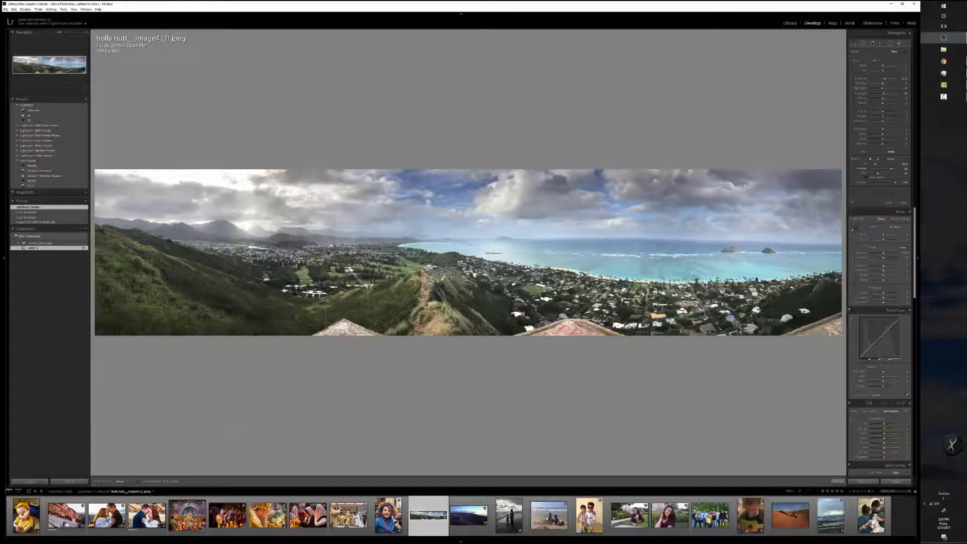
left_click_drag(338, 241, 568, 247)
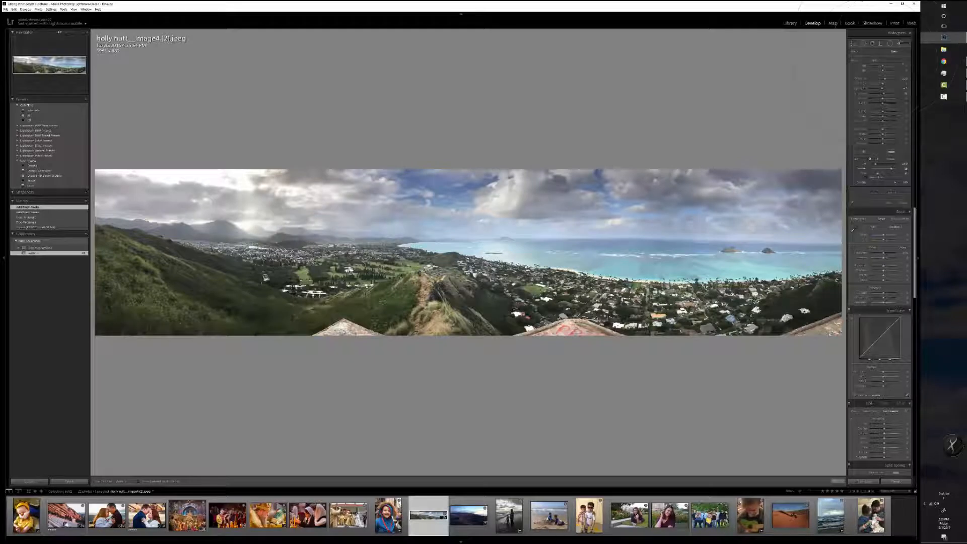
- Switch to the brush preset that boosts clarity and sharpness and apply it from the distant mountains across the panorama
left_click(871, 60)
left_click(857, 196)
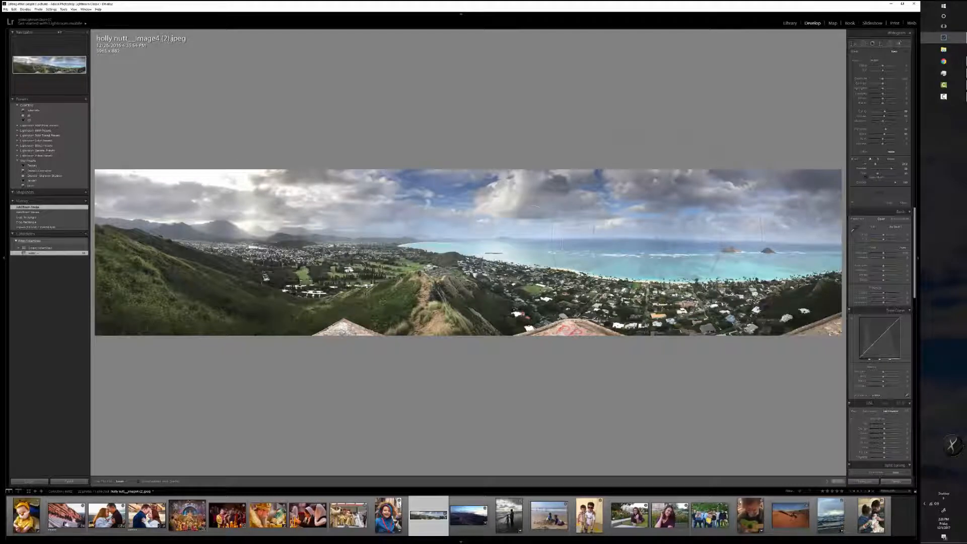
left_click(316, 229)
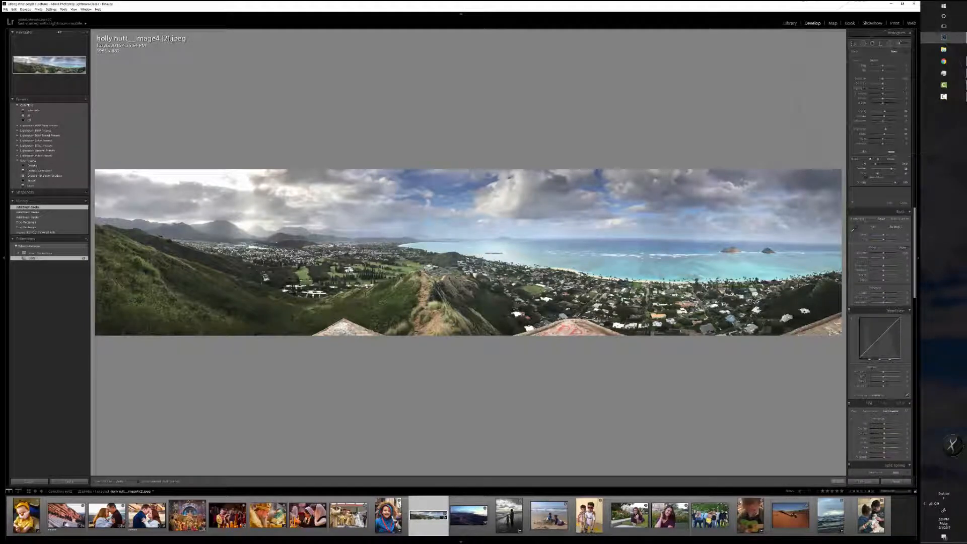
- Apply the Medium Contrast point curve to the panorama, raise its shadows and lower its highlights
left_click(878, 396)
left_click(881, 407)
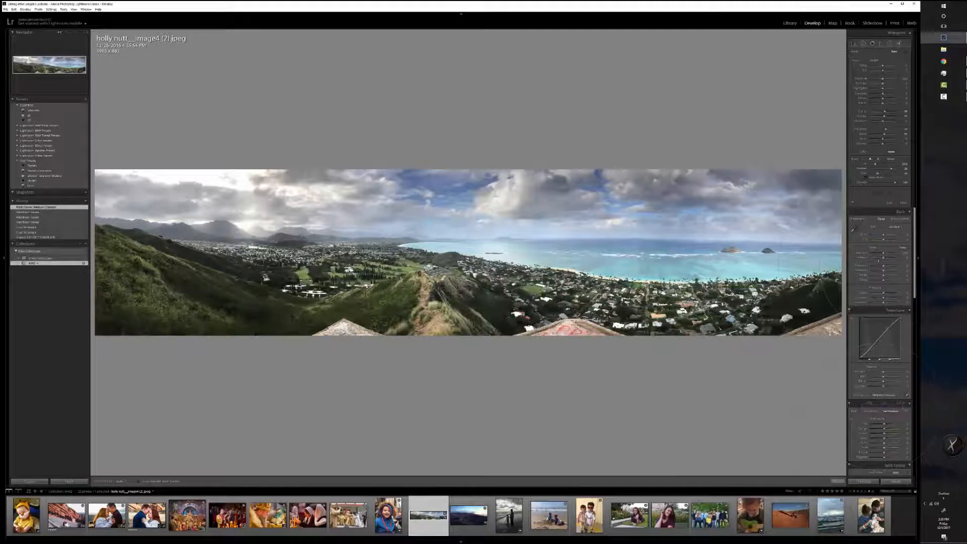
left_click_drag(884, 271, 876, 265)
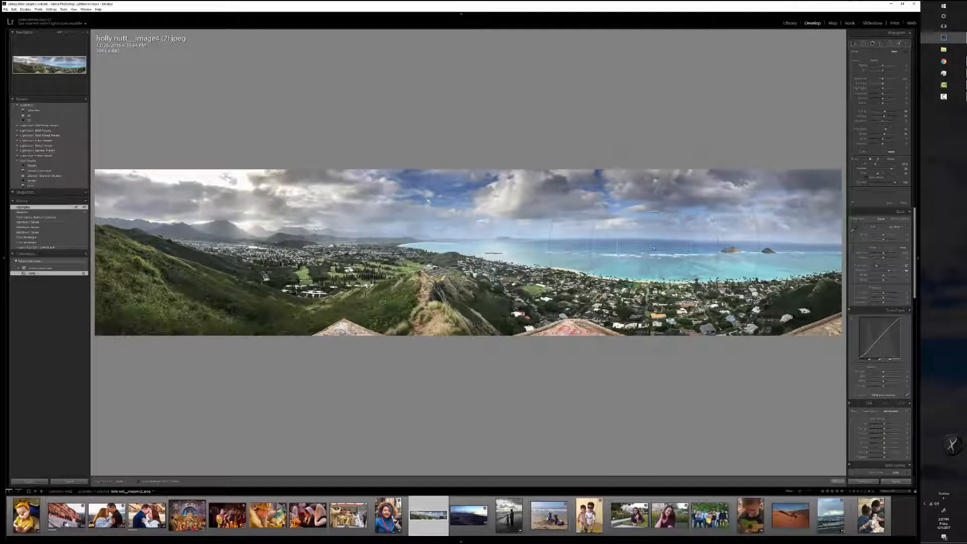
- Paint over the sea, the horizon and the town on the panorama's right side using the DARK brush preset
left_click(874, 60)
left_click(870, 169)
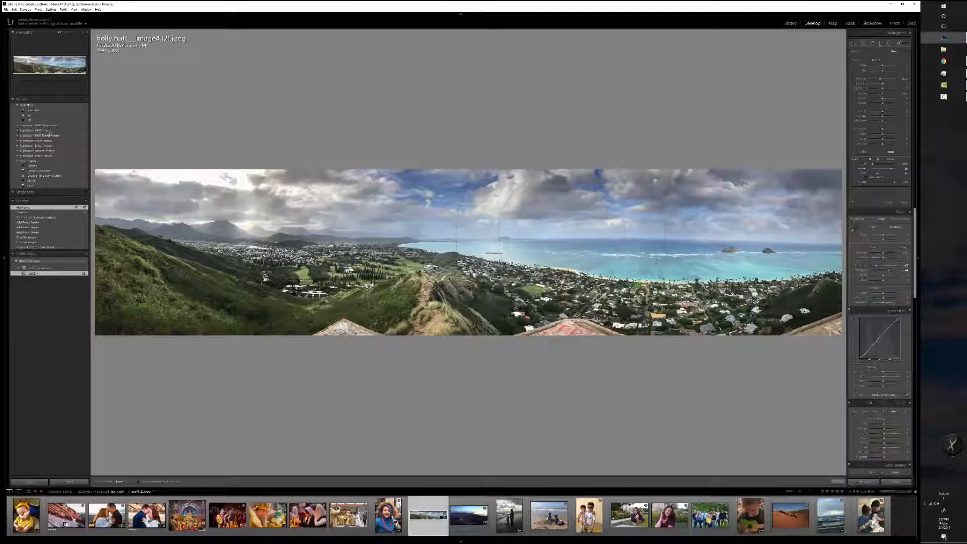
left_click_drag(562, 237, 747, 262)
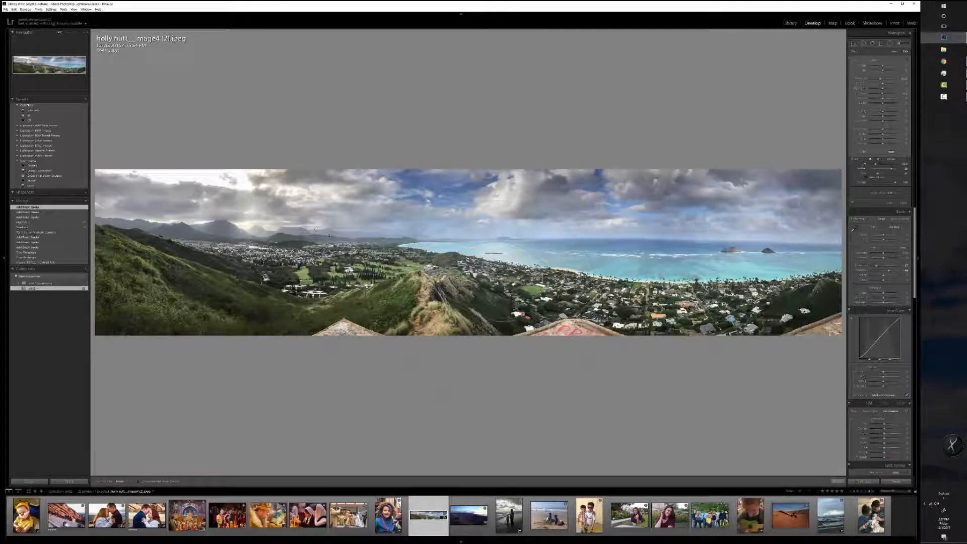
left_click_drag(826, 308, 727, 270)
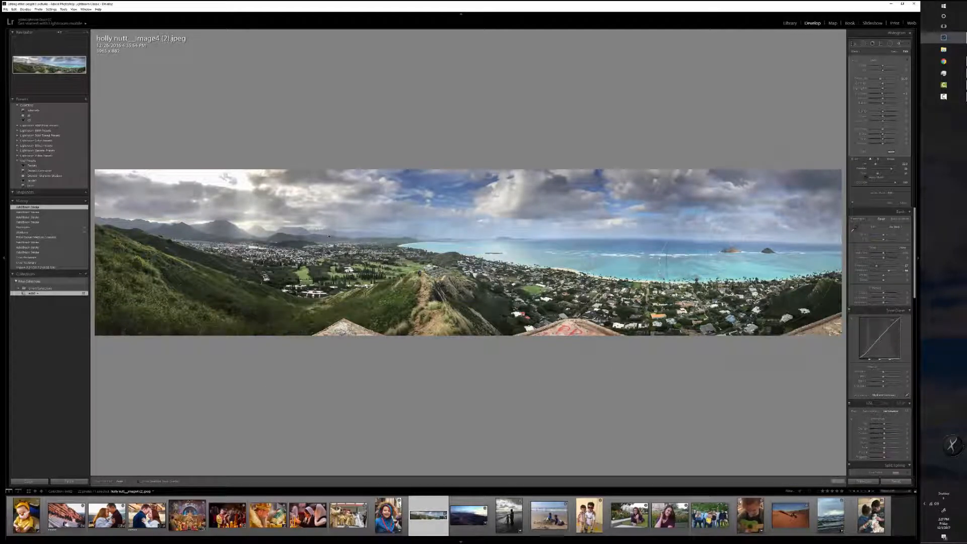
- Reshape the panorama's tone curve in the highlights and lights, and adjust its blacks and vibrance
left_click_drag(884, 377, 879, 372)
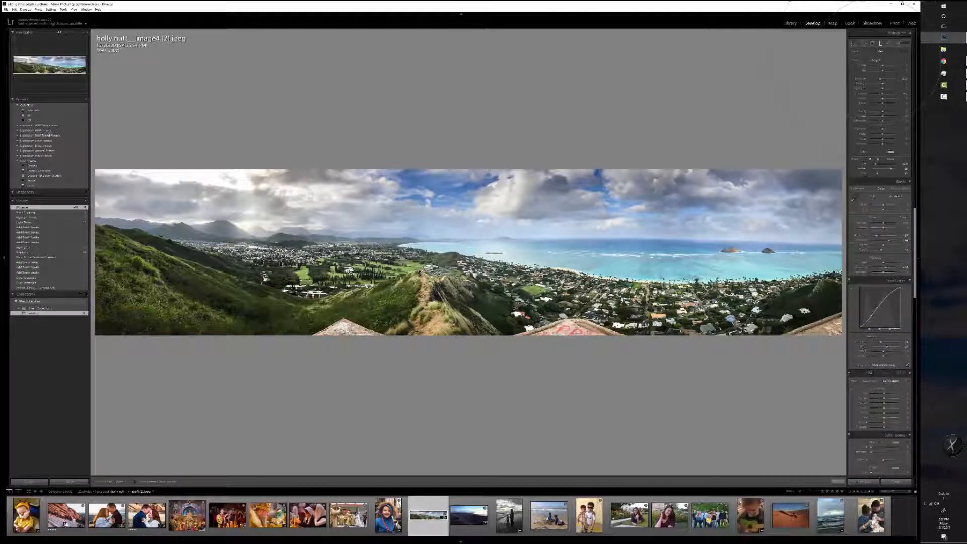
- Add a graduated filter with the DARK preset and a warmer temperature over the panorama's cloudy sky
left_click(876, 60)
left_click(860, 167)
left_click_drag(882, 66, 888, 66)
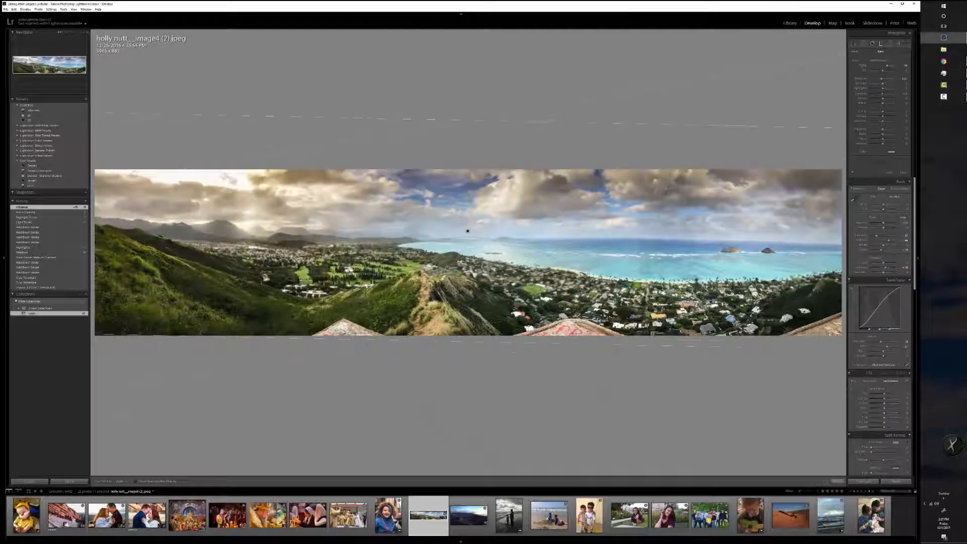
left_click_drag(472, 346, 474, 346)
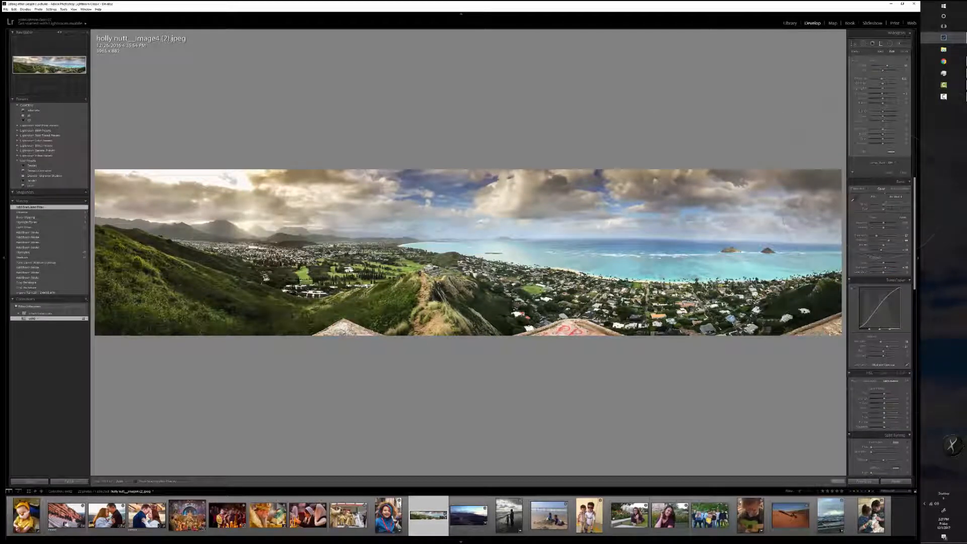
- Darken the lower-left corner of the panorama's hillside using an adjustment brush with the DARK preset
left_click(902, 44)
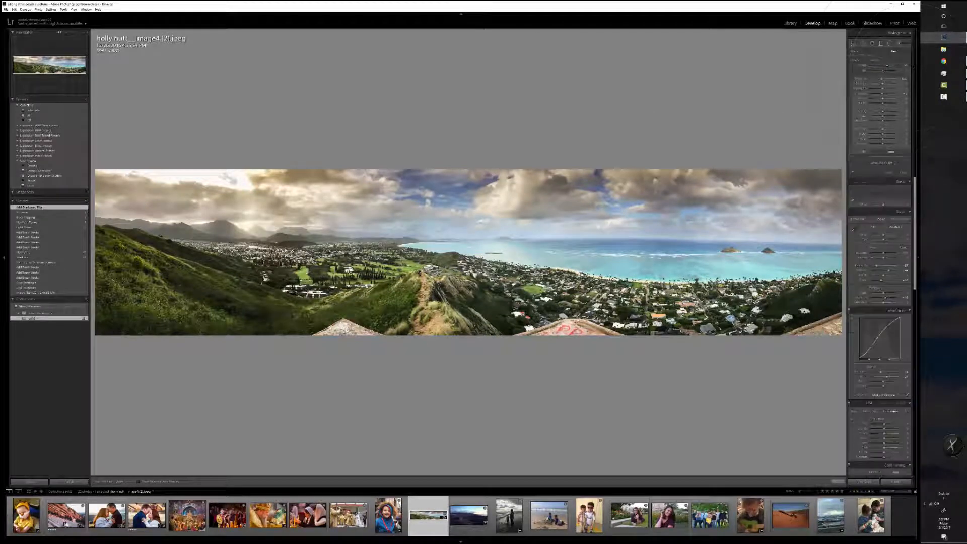
left_click(876, 60)
left_click(856, 174)
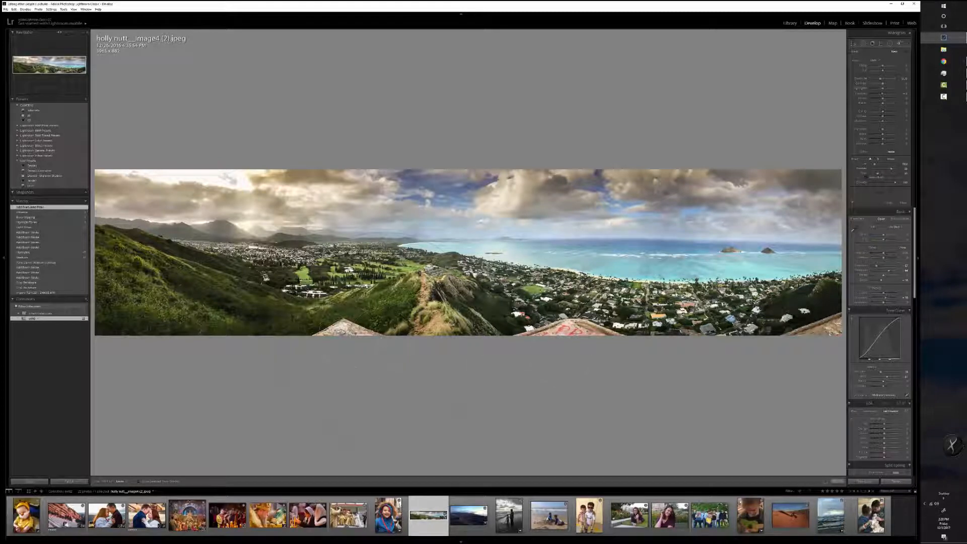
mouse_move(201, 325)
left_mouse_down()
mouse_move(119, 304)
mouse_move(152, 307)
mouse_move(169, 327)
left_mouse_up()
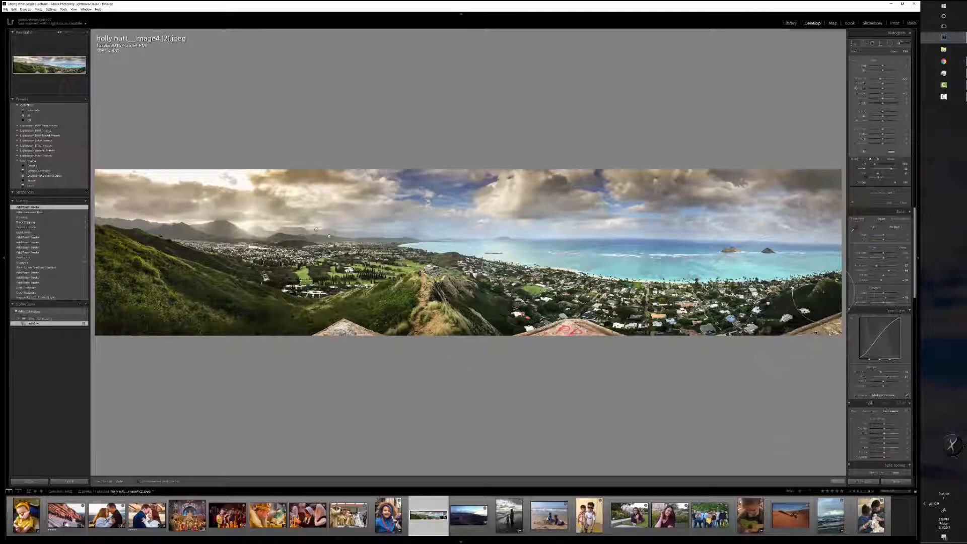
- Start a new adjustment brush with the LIGHT preset and brighten the houses in the right half of the panorama
left_click(894, 51)
left_click(874, 60)
left_click(868, 189)
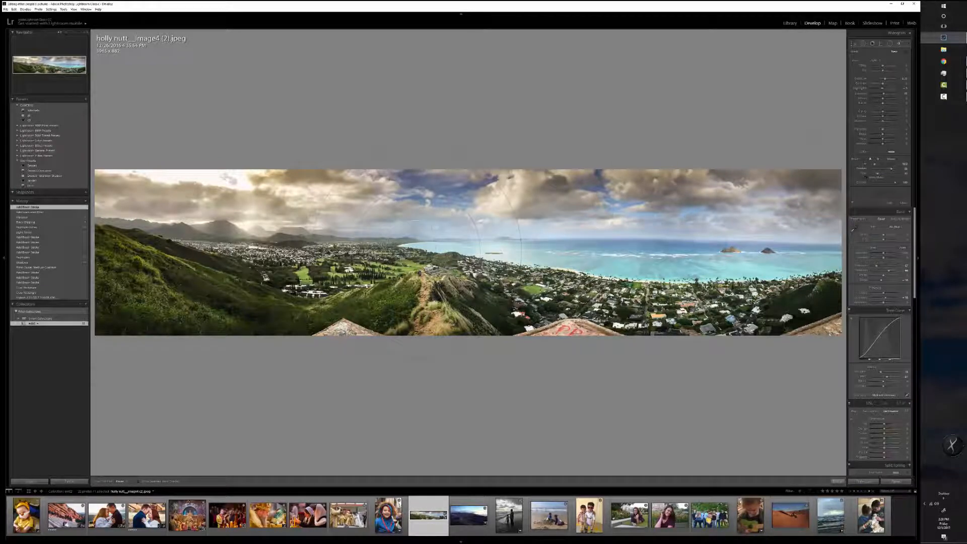
mouse_move(553, 287)
left_mouse_down()
mouse_move(766, 291)
mouse_move(793, 301)
left_mouse_up()
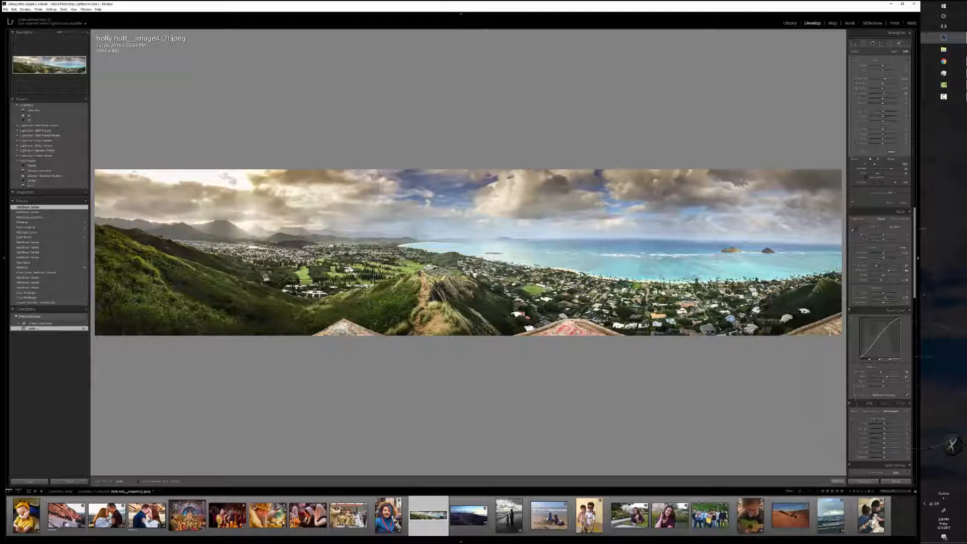
scroll(880, 343, "down", 10)
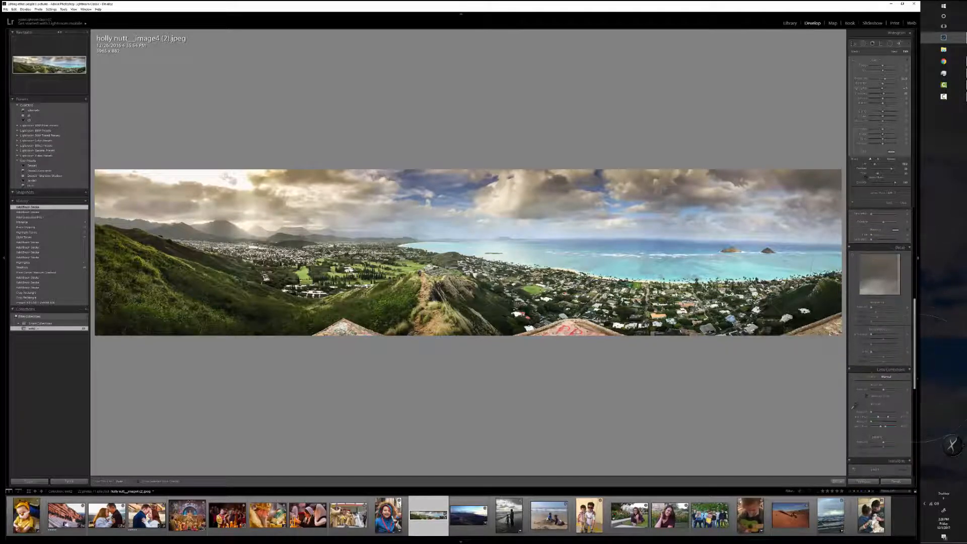
- Reduce the panorama's luminance and colour noise and adjust its dehaze amount
left_click_drag(872, 334, 875, 334)
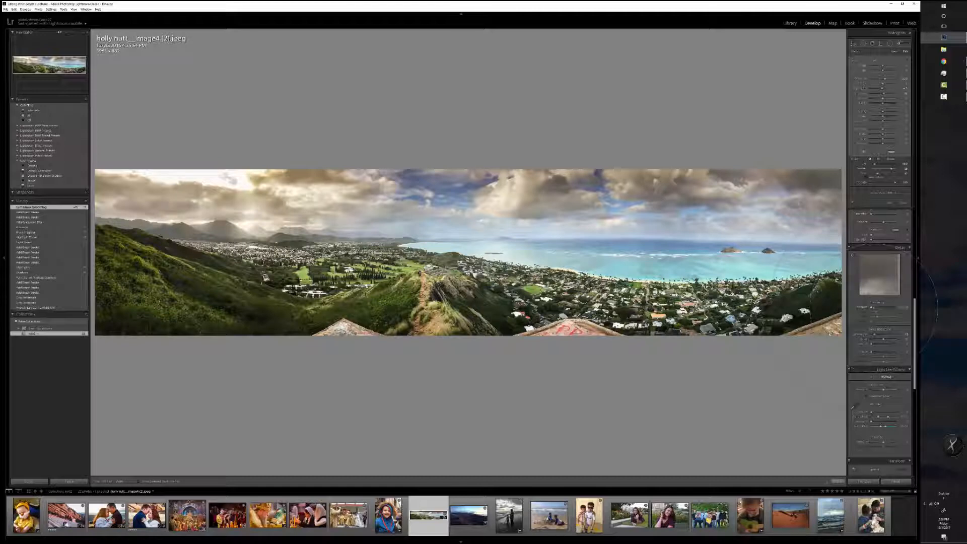
left_click_drag(876, 352, 874, 352)
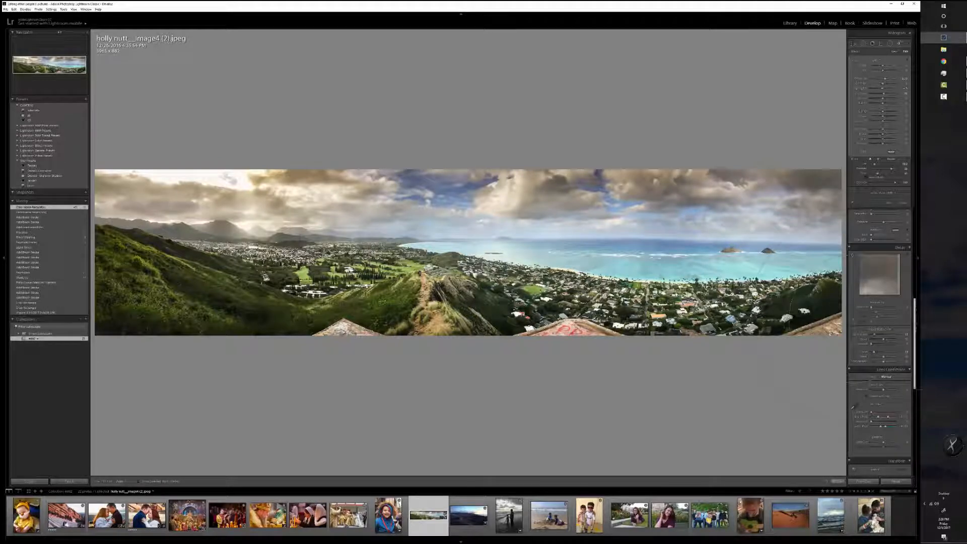
scroll(920, 339, "down", 8)
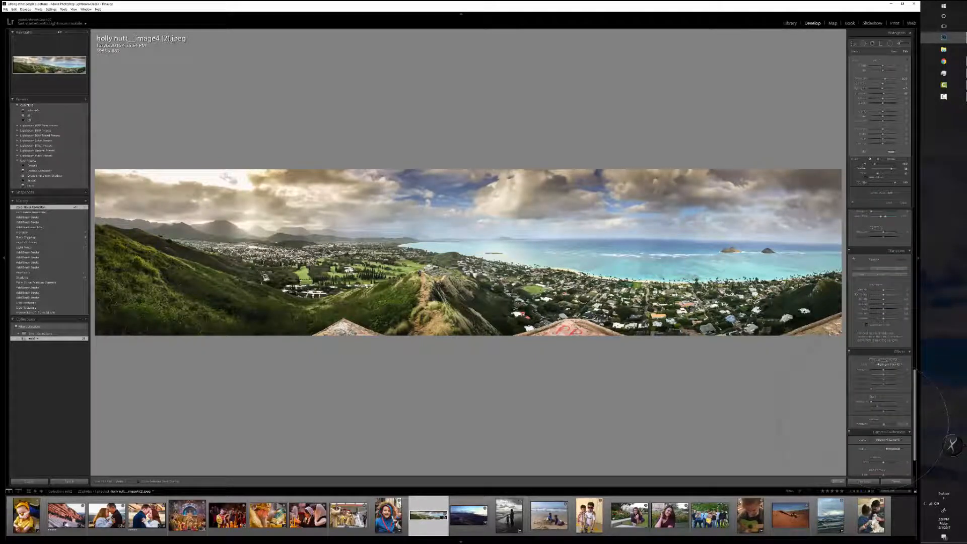
left_click(867, 325)
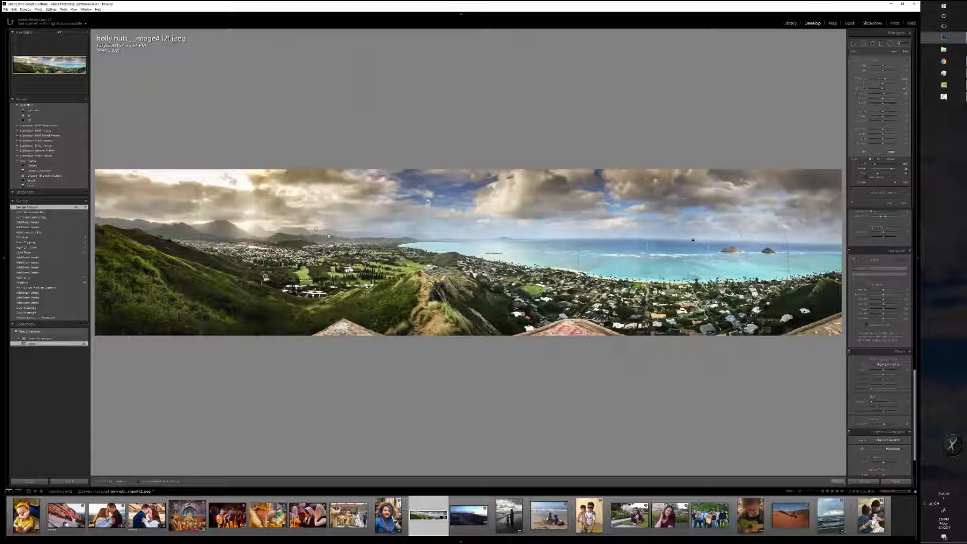
- Open the dusk crater landscape with its camera info shown, adjust its shadows and lower its highlights
key("Right")
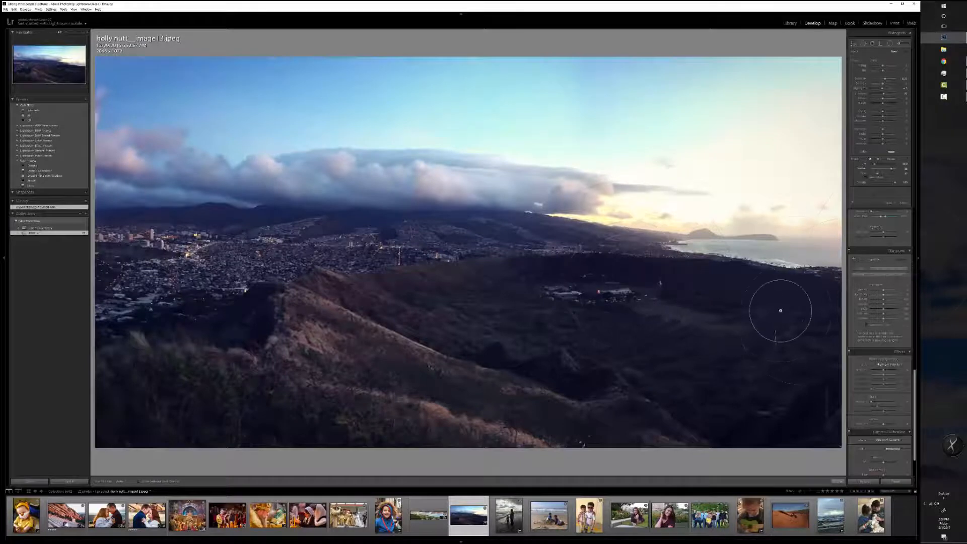
key("i")
left_click_drag(915, 393, 916, 230)
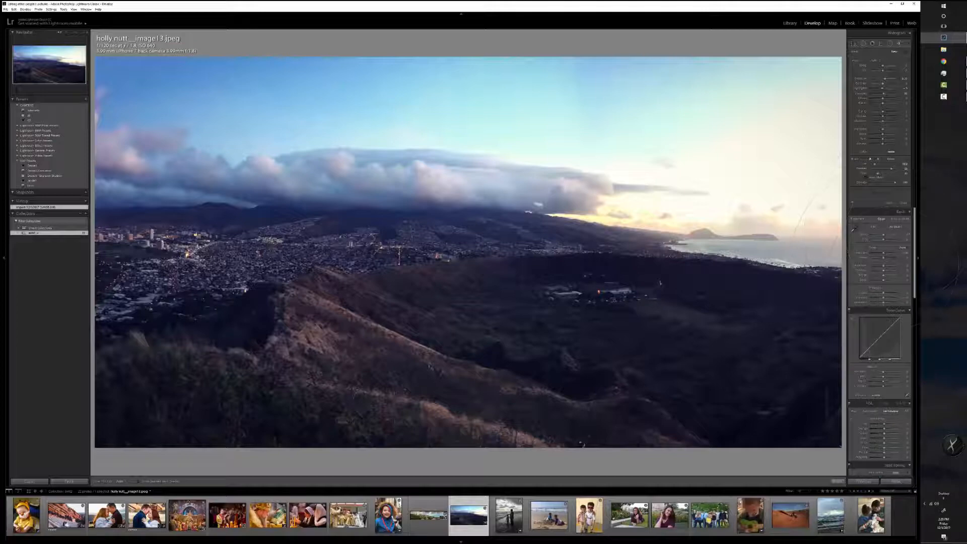
mouse_move(884, 270)
left_mouse_down()
mouse_move(895, 271)
mouse_move(875, 266)
left_mouse_up()
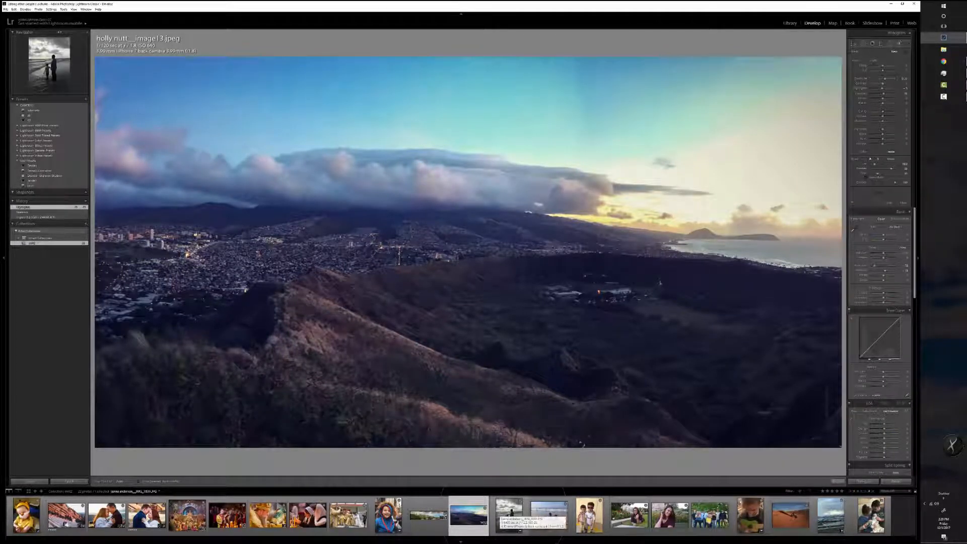
- Open the photo of the man and boy on the beach and crop it slightly tighter
left_click(507, 513)
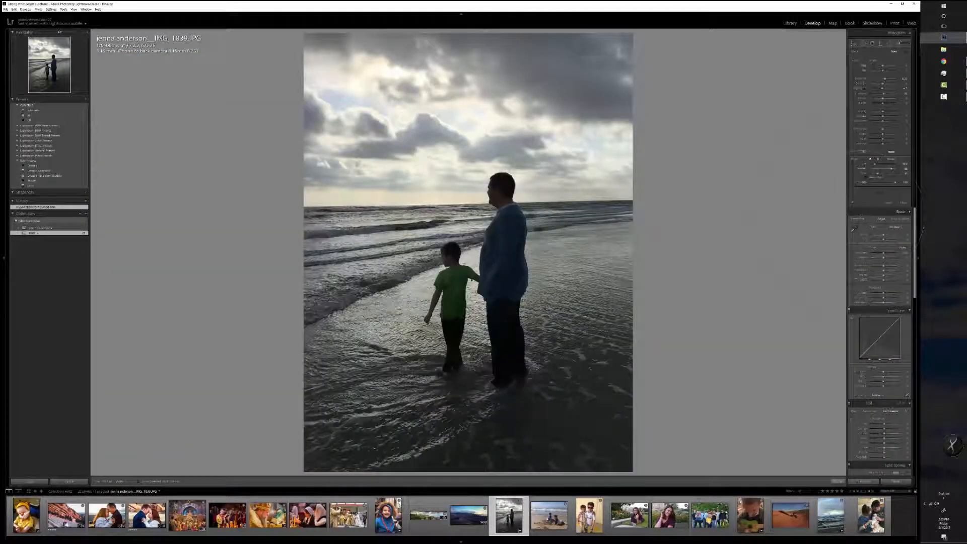
key("r")
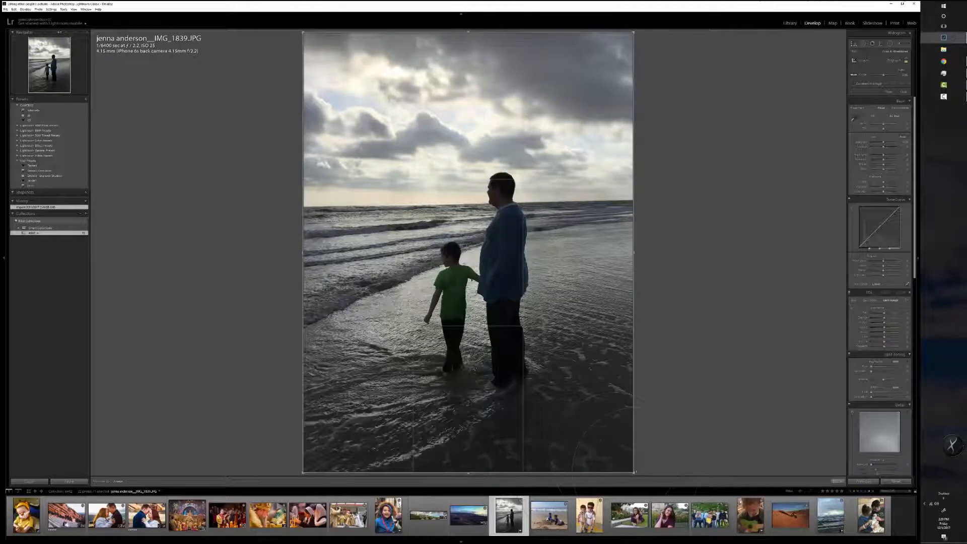
left_click_drag(635, 473, 626, 455)
key("Return")
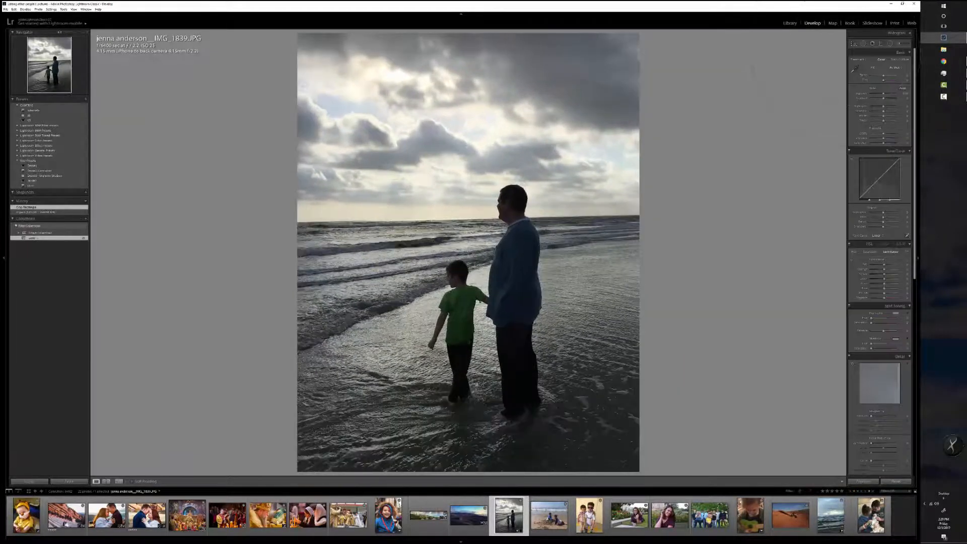
- Lower the beach photo's highlights, raise its shadows and reduce the blue luminance
mouse_move(884, 110)
left_mouse_down()
mouse_move(892, 111)
mouse_move(877, 106)
left_mouse_up()
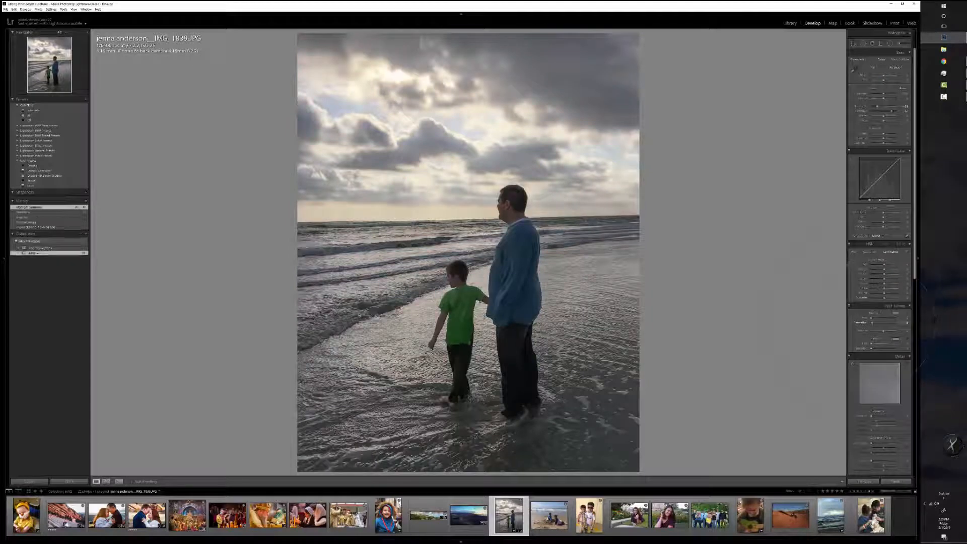
left_click_drag(884, 288, 880, 289)
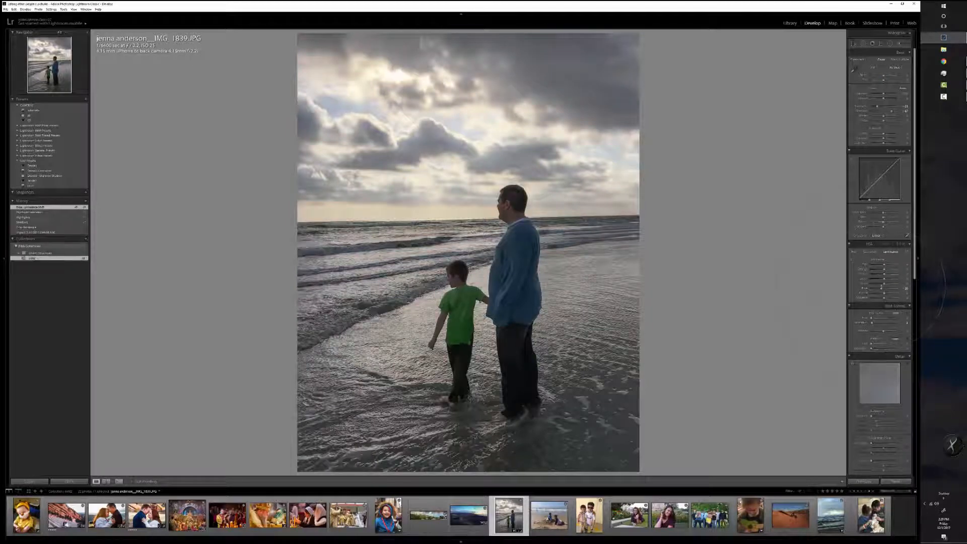
- Apply the Medium Contrast point curve to the beach photo and raise its exposure slightly
left_click(879, 236)
left_click(882, 247)
left_click_drag(883, 94, 885, 94)
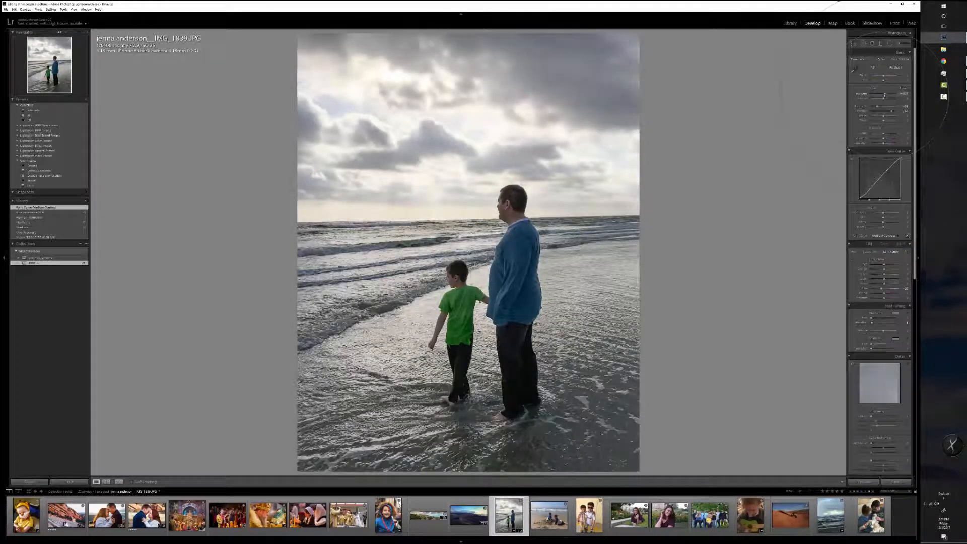
- Brighten the two figures with a LIGHT adjustment brush and darken the clouds above them with a new DARK brush
key("k")
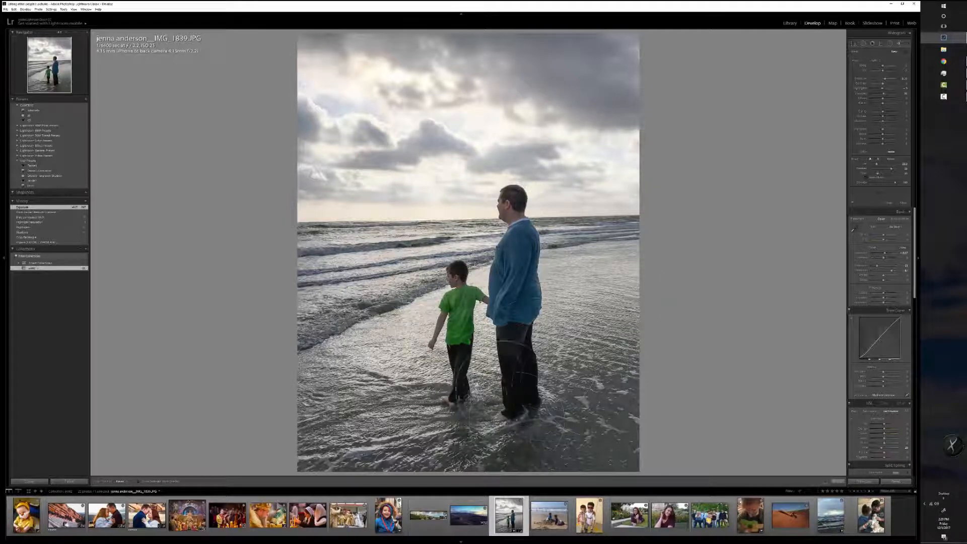
mouse_move(499, 322)
left_mouse_down()
mouse_move(595, 302)
mouse_move(591, 217)
left_mouse_up()
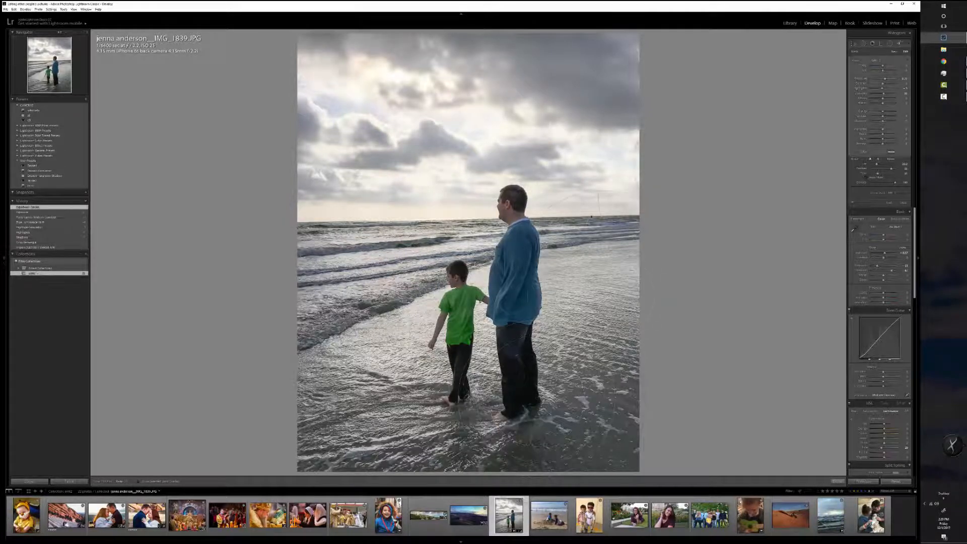
left_click(894, 51)
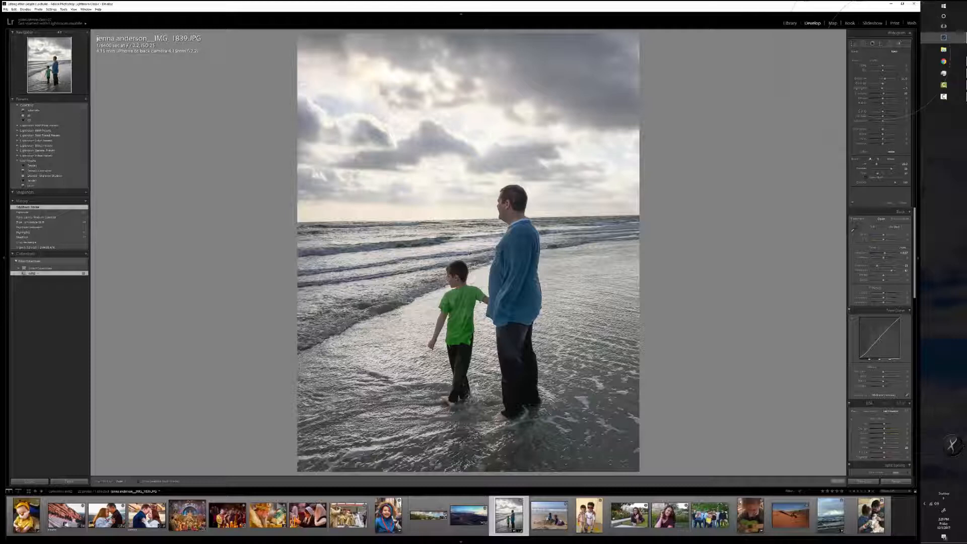
left_click(877, 61)
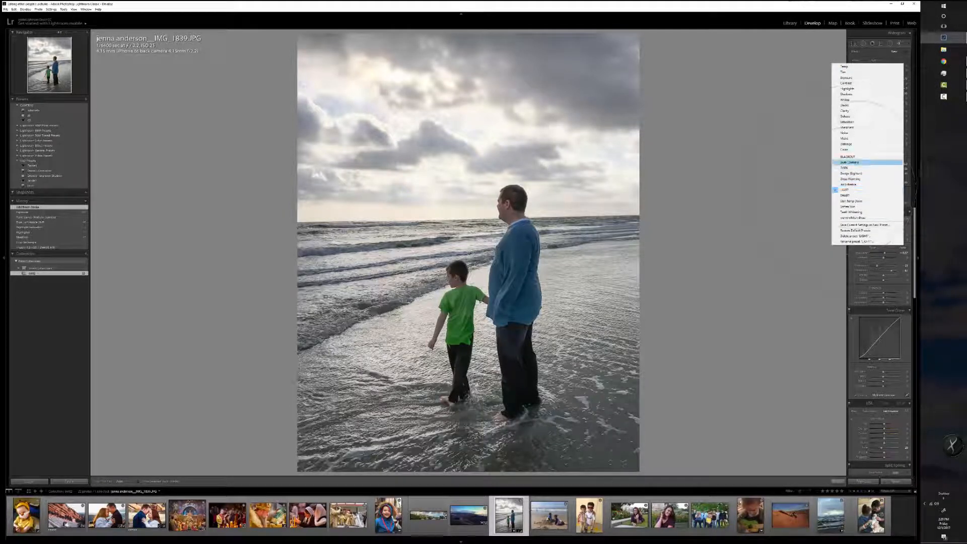
left_click(851, 168)
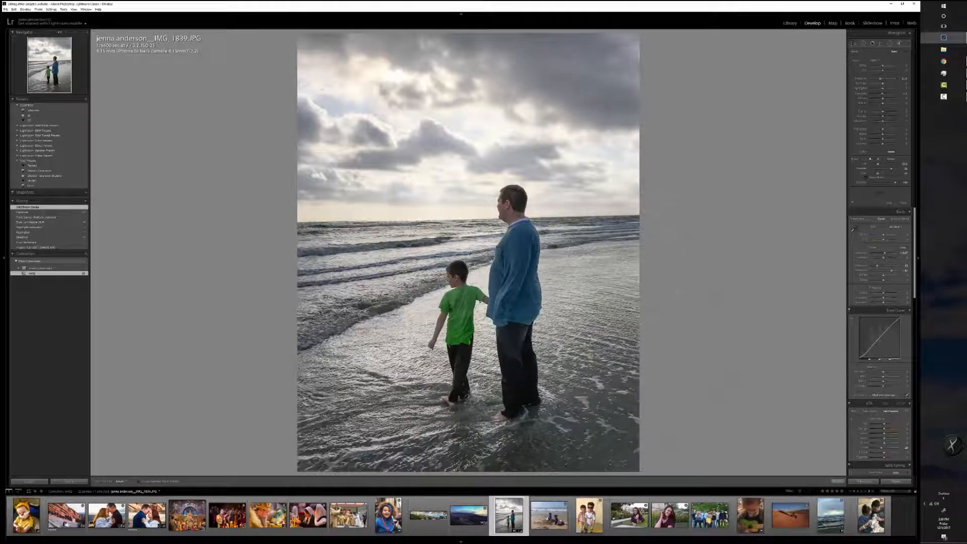
left_click(549, 93)
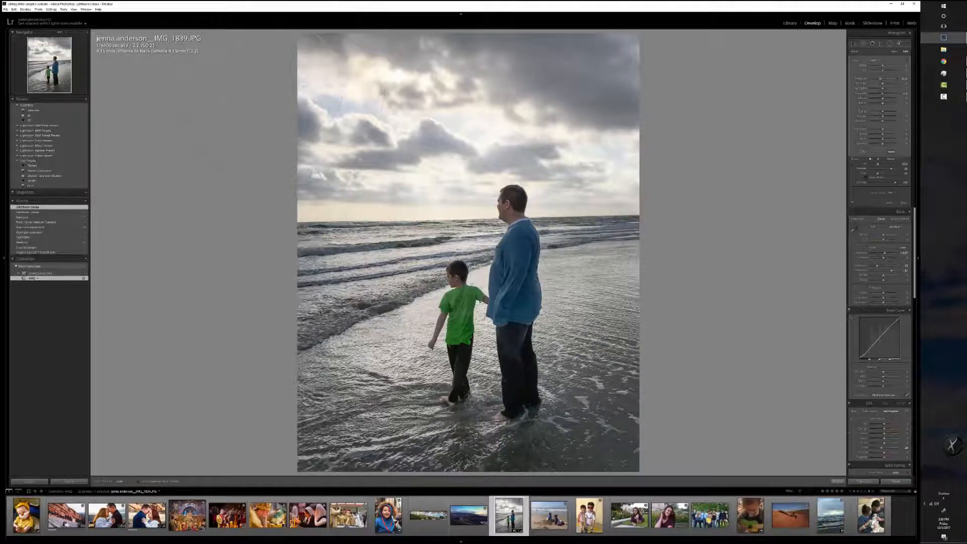
- Change the beach photo's point curve to Strong Contrast, adjust its vibrance and warm its temperature
left_click(885, 395)
left_click(881, 412)
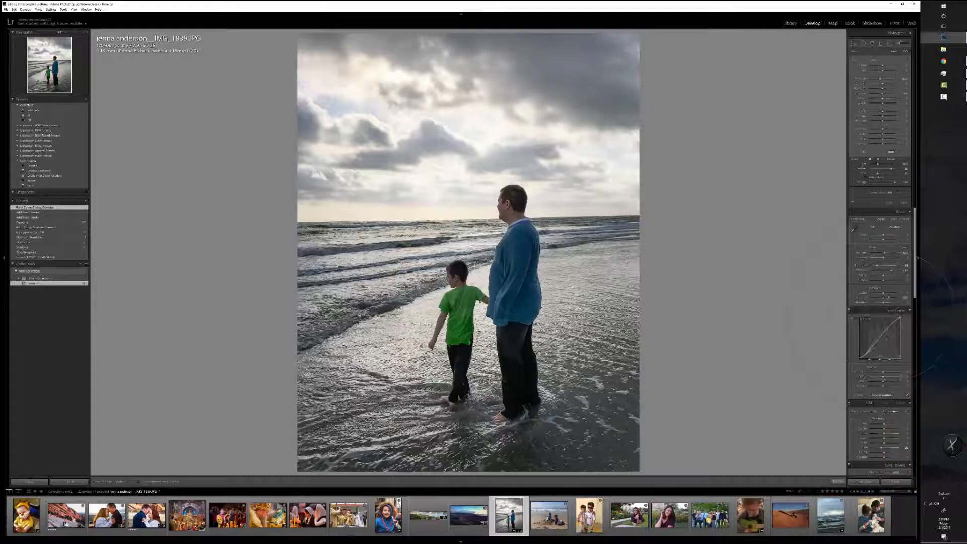
left_click_drag(888, 297, 884, 235)
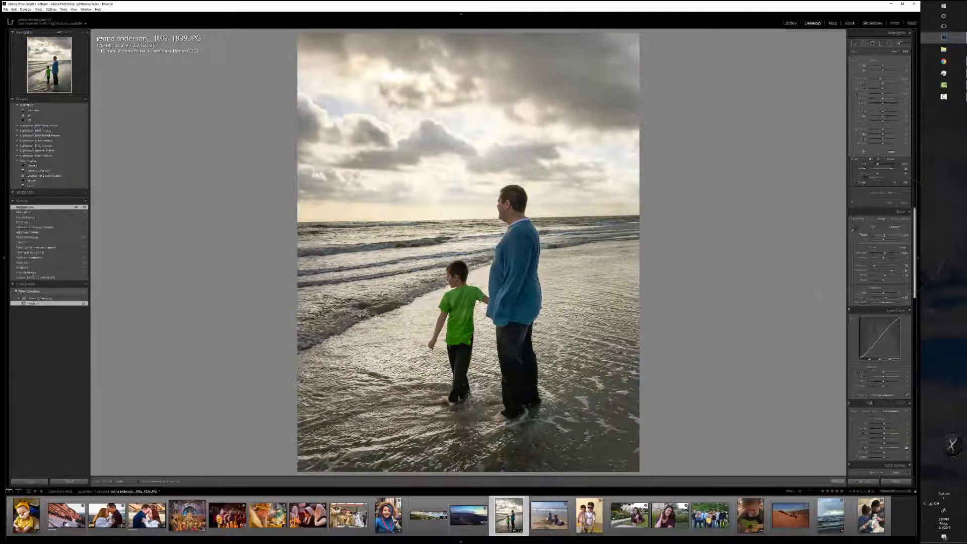
- Tint the beach photo's shadows with a small amount of split toning saturation
scroll(905, 214, "down", 2)
scroll(905, 213, "down", 3)
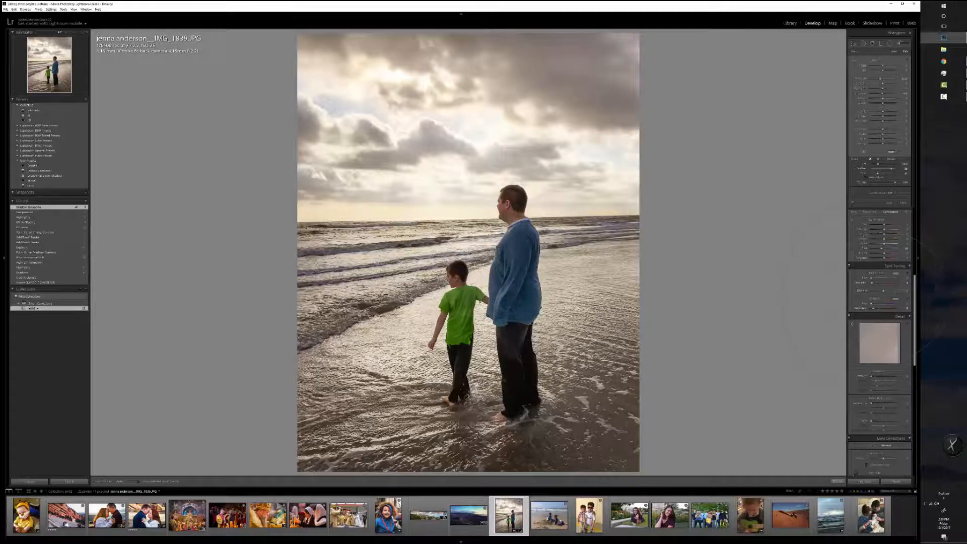
left_click_drag(873, 308, 873, 309)
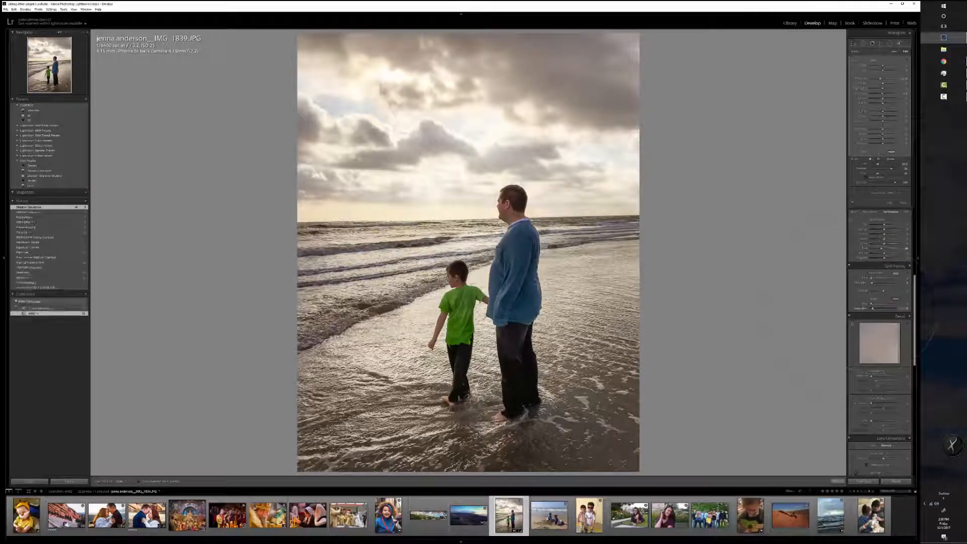
- Reduce the beach photo's luminance and colour noise and adjust its dehaze amount
left_click_drag(872, 403, 874, 421)
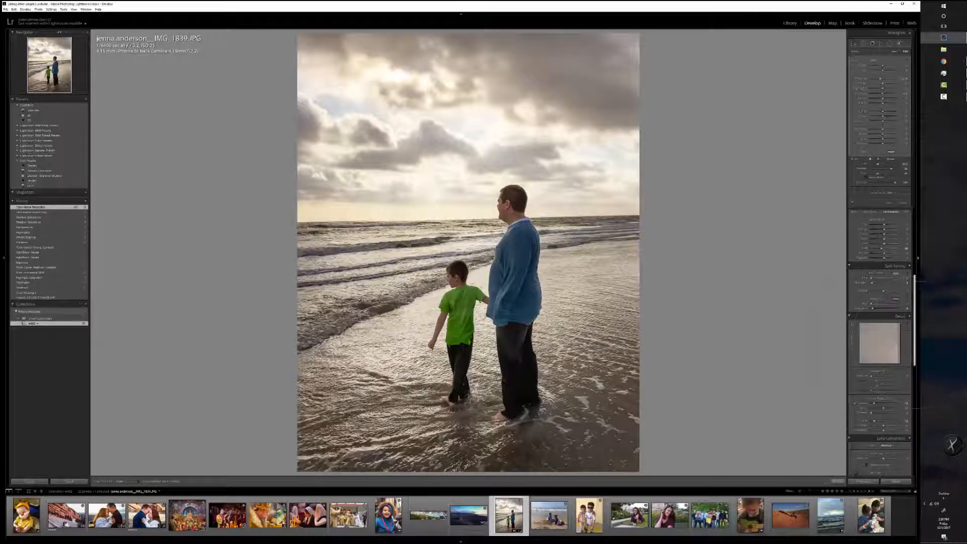
scroll(879, 302, "down", 5)
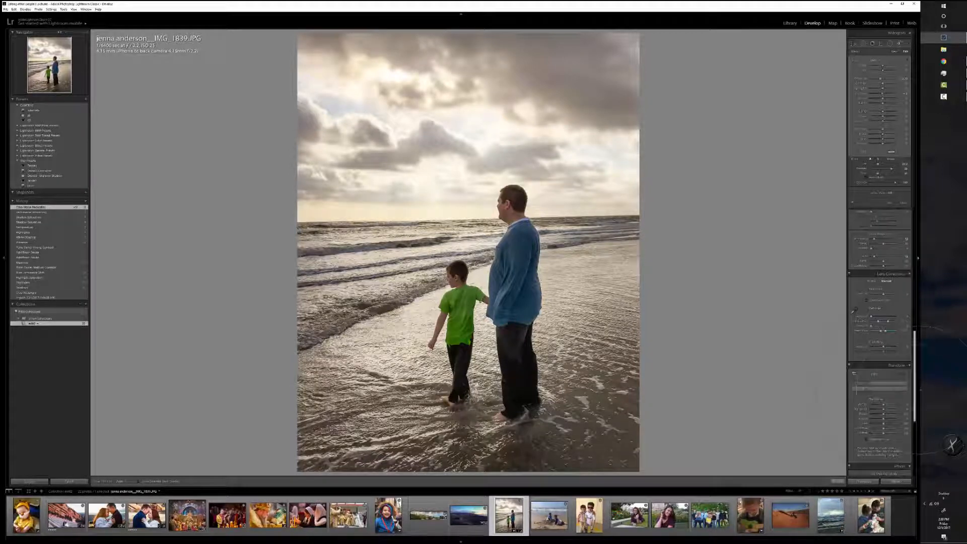
scroll(879, 303, "down", 3)
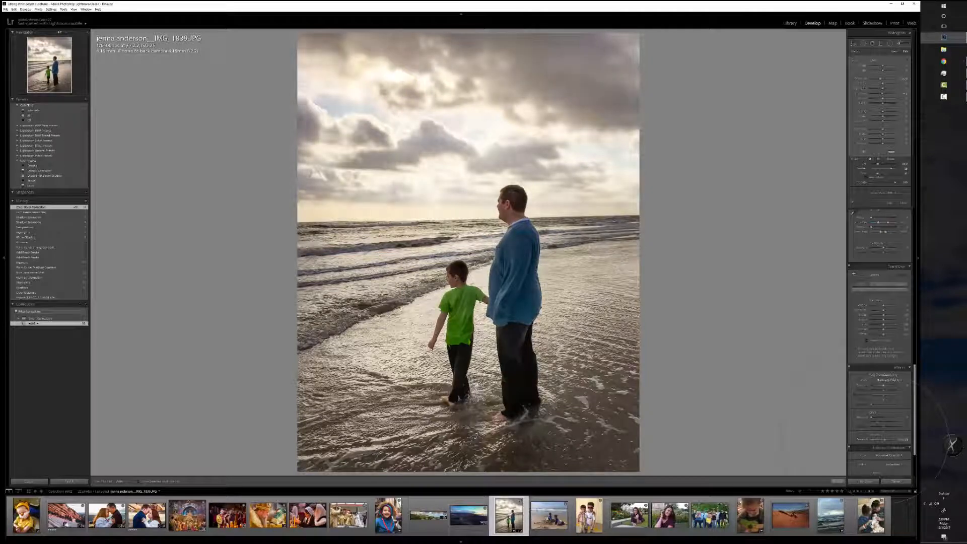
left_click_drag(885, 440, 884, 440)
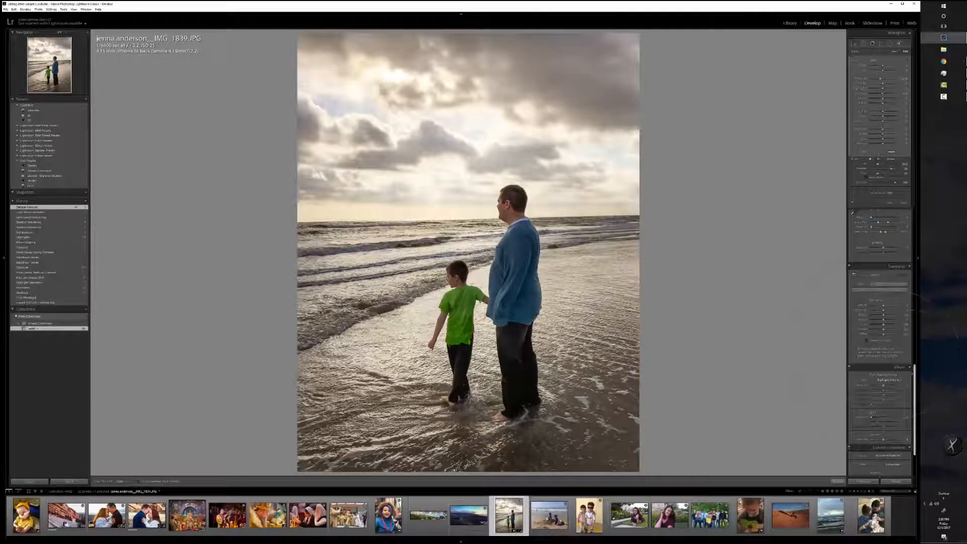
- Adjust the beach photo's contrast and reshape the lights and darks of its tone curve
scroll(880, 303, "up", 5)
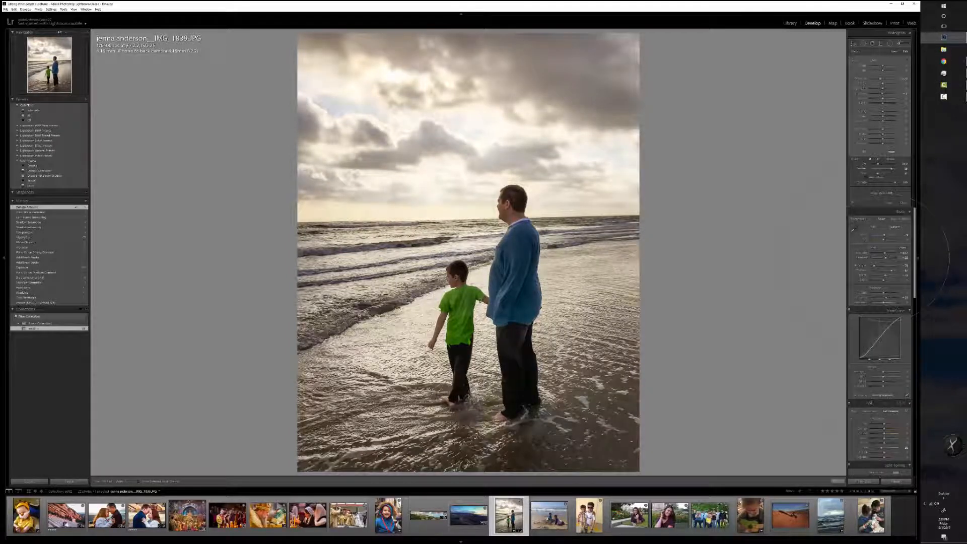
left_click_drag(886, 258, 885, 258)
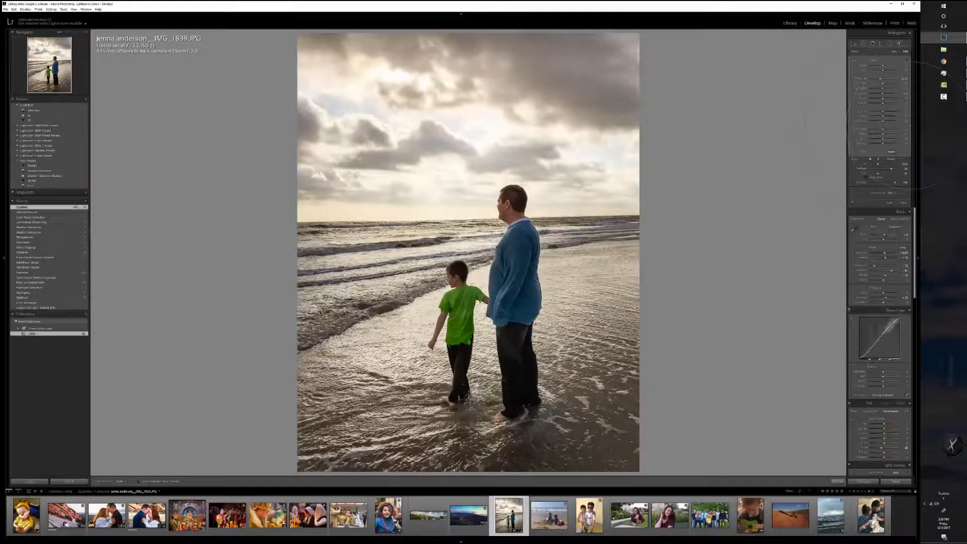
left_click_drag(883, 377, 887, 382)
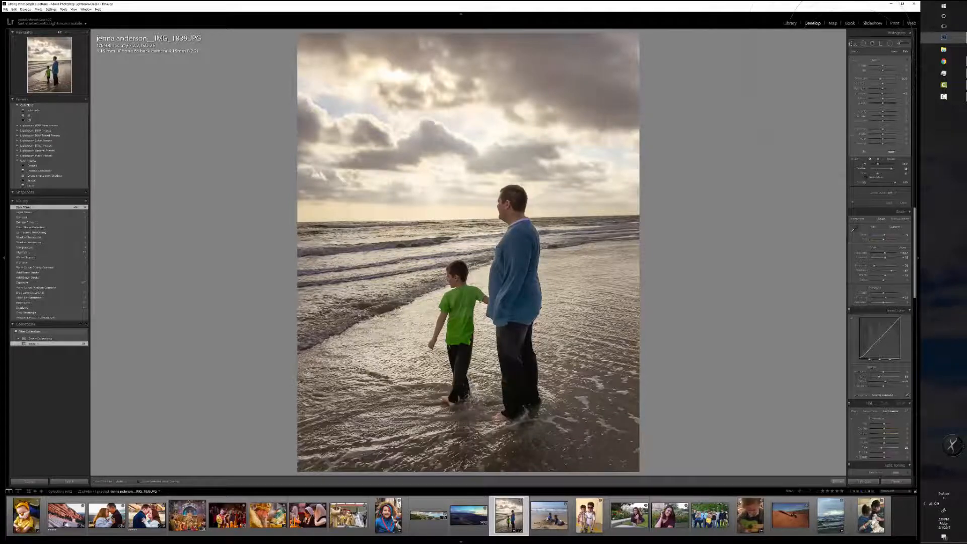
- Rotate the beach photo slightly to level its horizon and compare the result with the original
key("r")
left_click_drag(699, 225, 698, 228)
key("backslash")
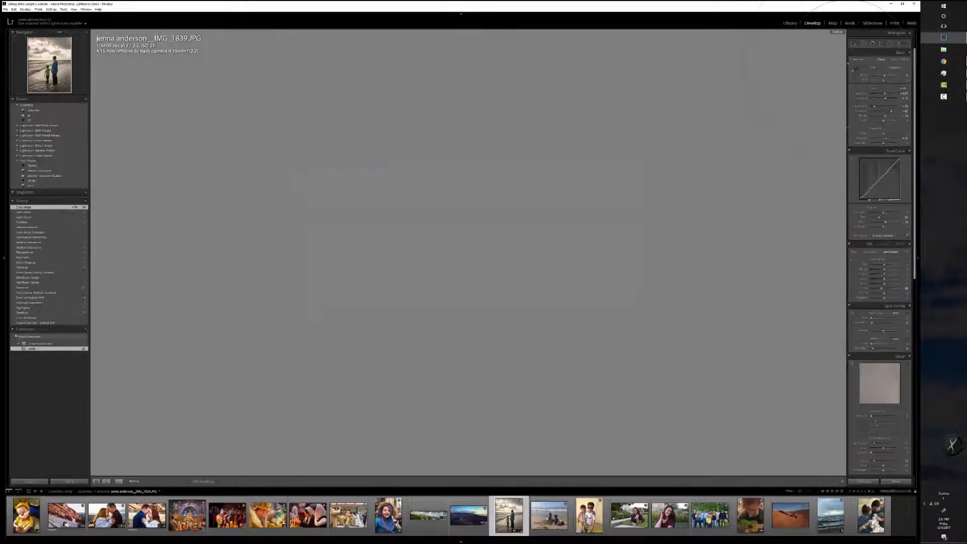
key("backslash")
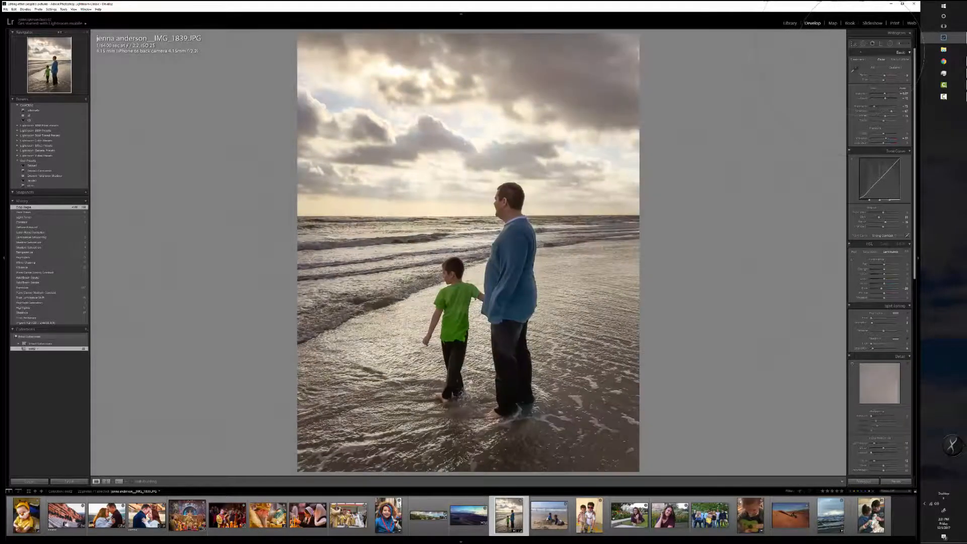
- Refine the beach photo's crop at its upper and lower edges, previewing the framing with the lights out
left_click(855, 44)
left_click(855, 44)
key("r")
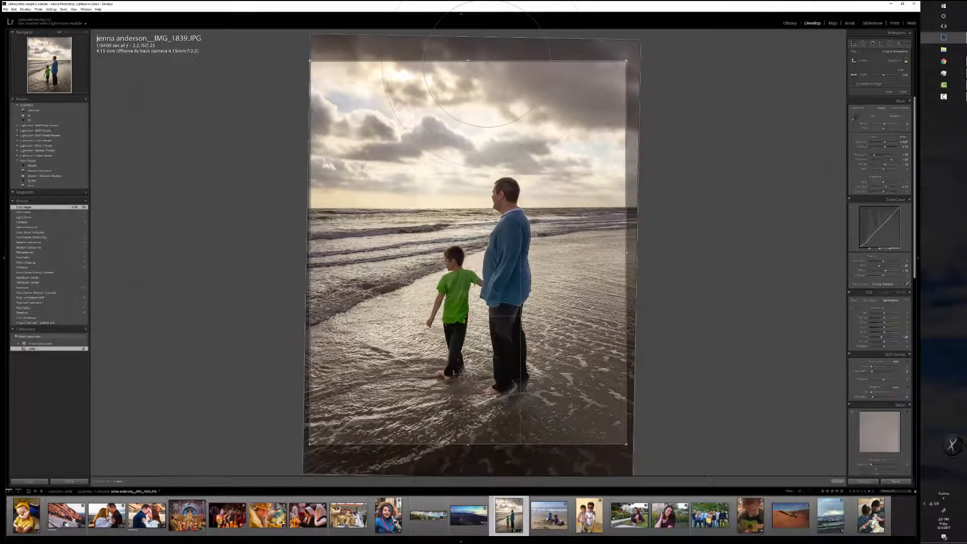
left_click_drag(487, 63, 488, 64)
key("l")
key("l")
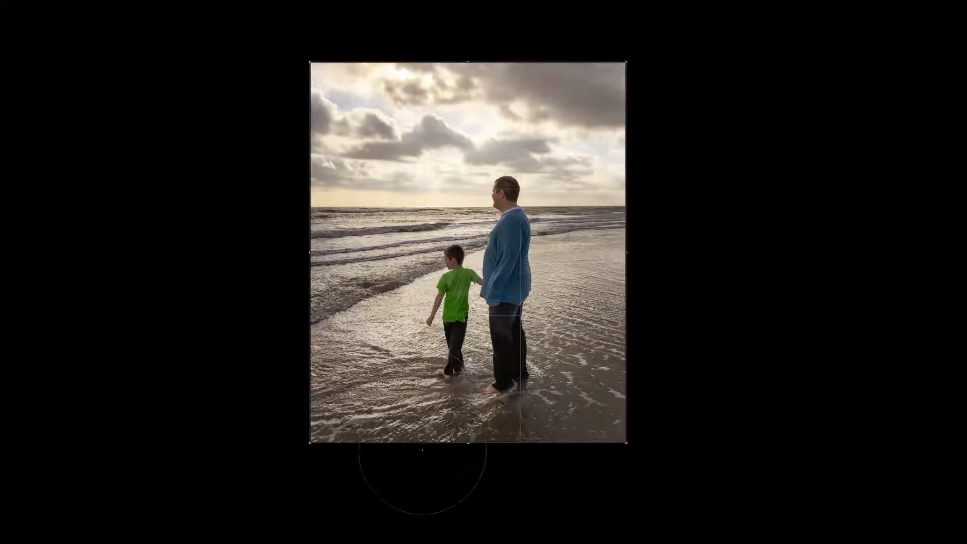
left_click_drag(420, 443, 419, 456)
key("l")
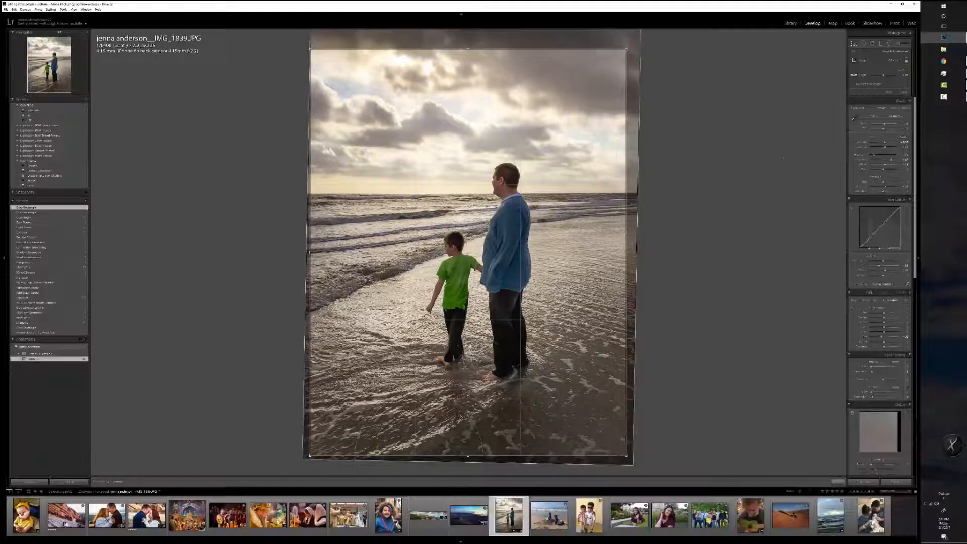
- Apply the beach portrait's crop and compare the edited photo with its original
left_click(856, 42)
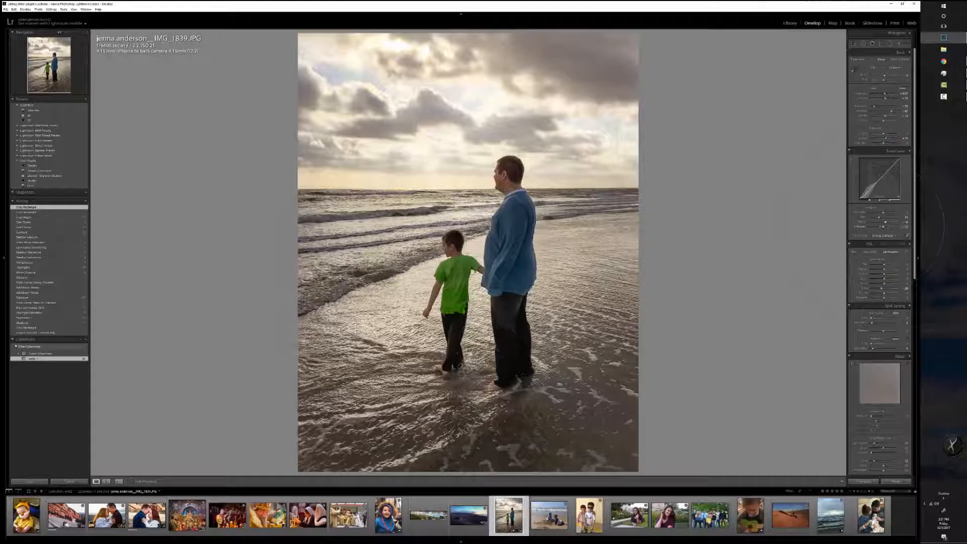
key("backslash")
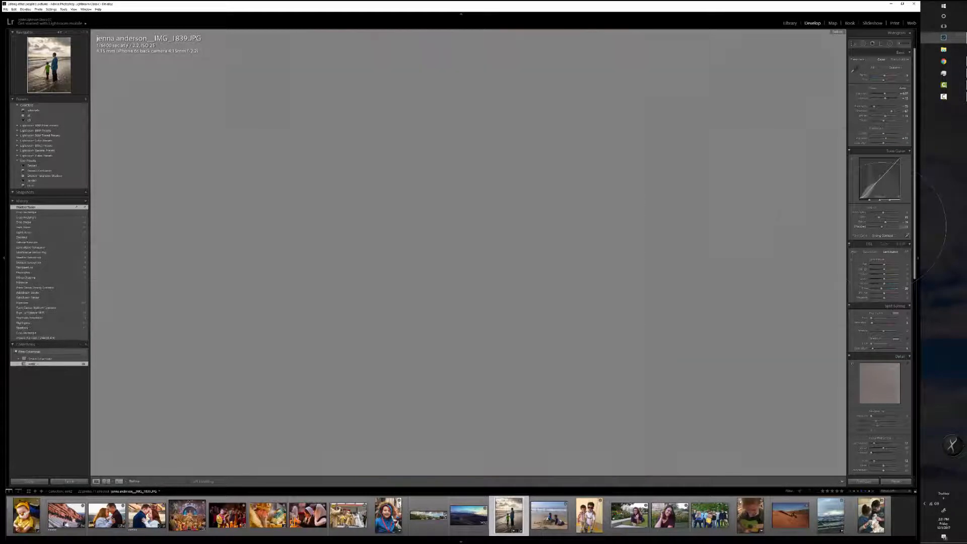
key("backslash")
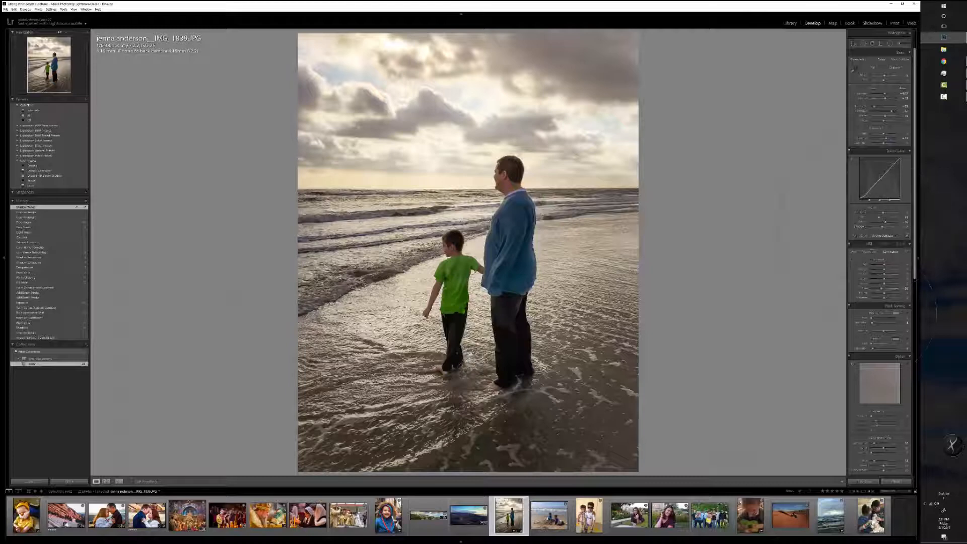
key("backslash")
key("backslash")
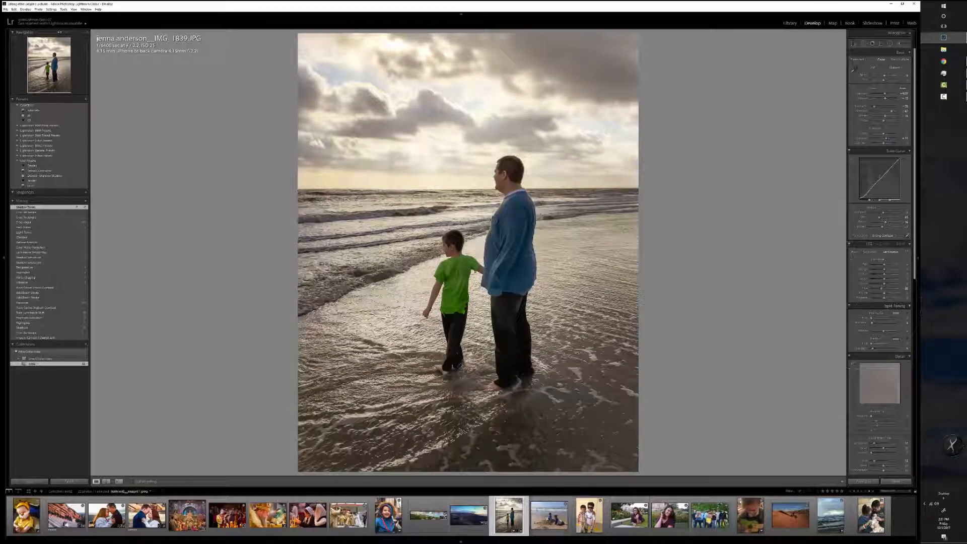
- Open the photo of two boys digging in the sand, level its horizon and crop it tighter around them
left_click(549, 515)
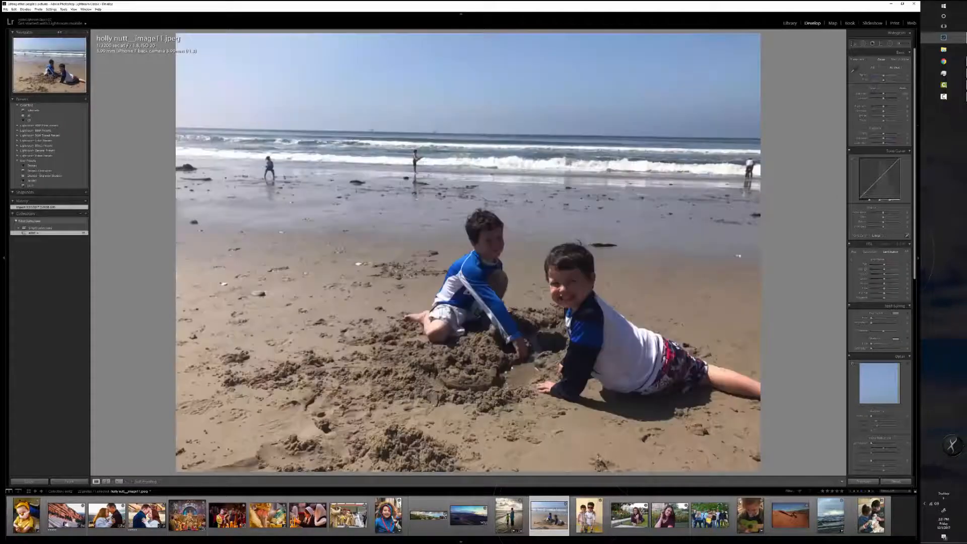
key("r")
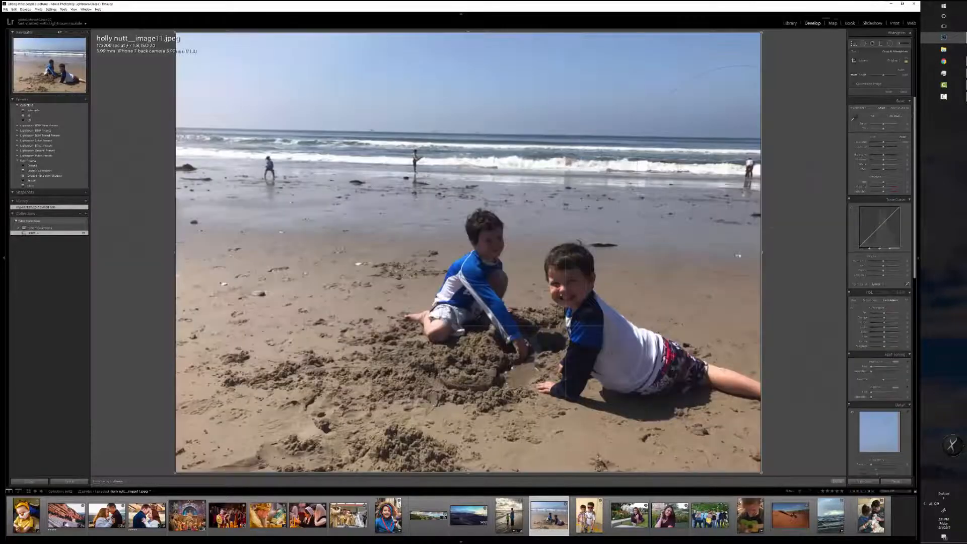
left_click_drag(787, 104, 783, 99)
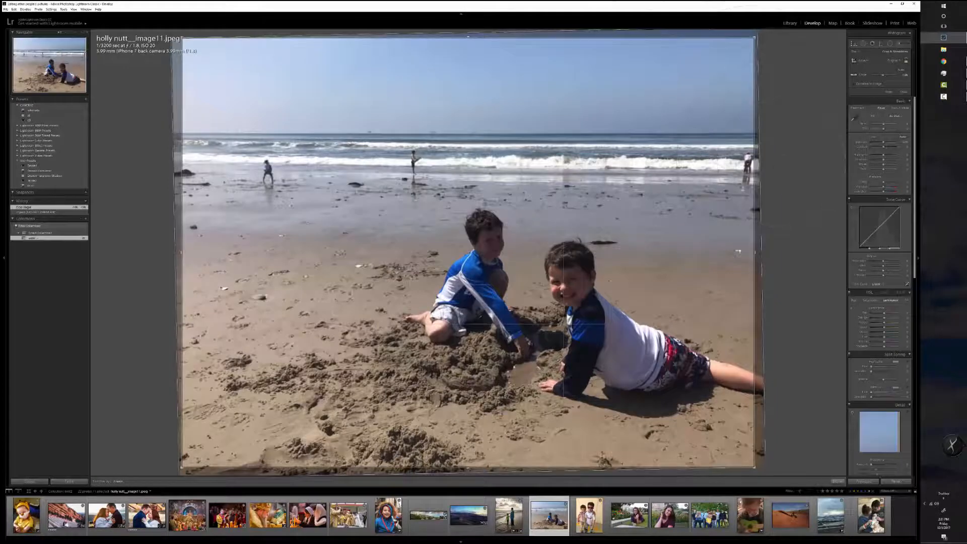
left_click_drag(738, 251, 745, 250)
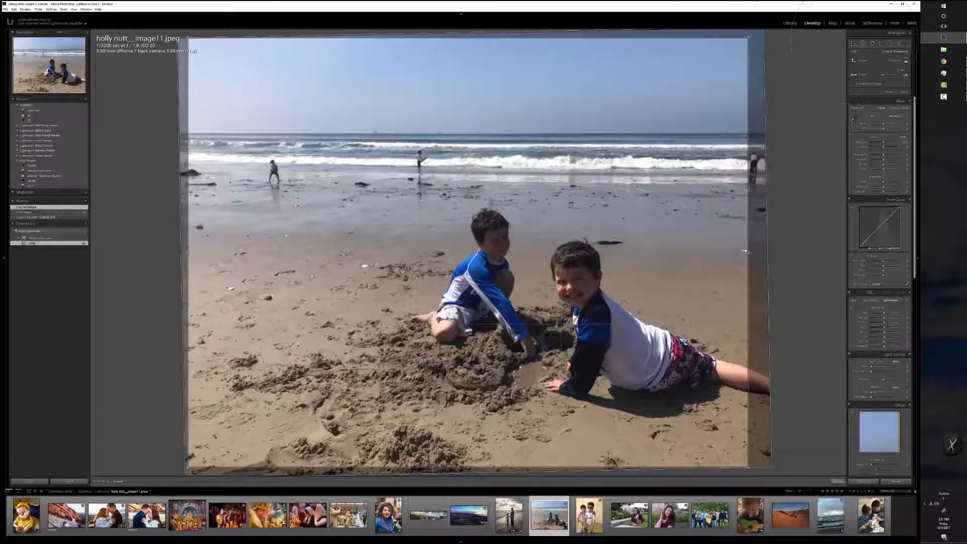
mouse_move(745, 251)
left_mouse_down()
mouse_move(744, 241)
mouse_move(746, 253)
mouse_move(729, 253)
left_mouse_up()
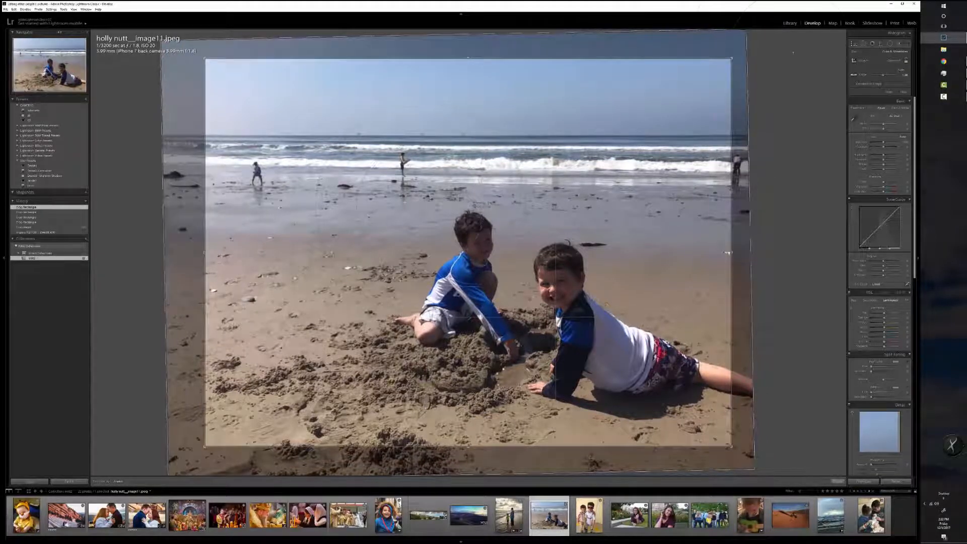
key("Return")
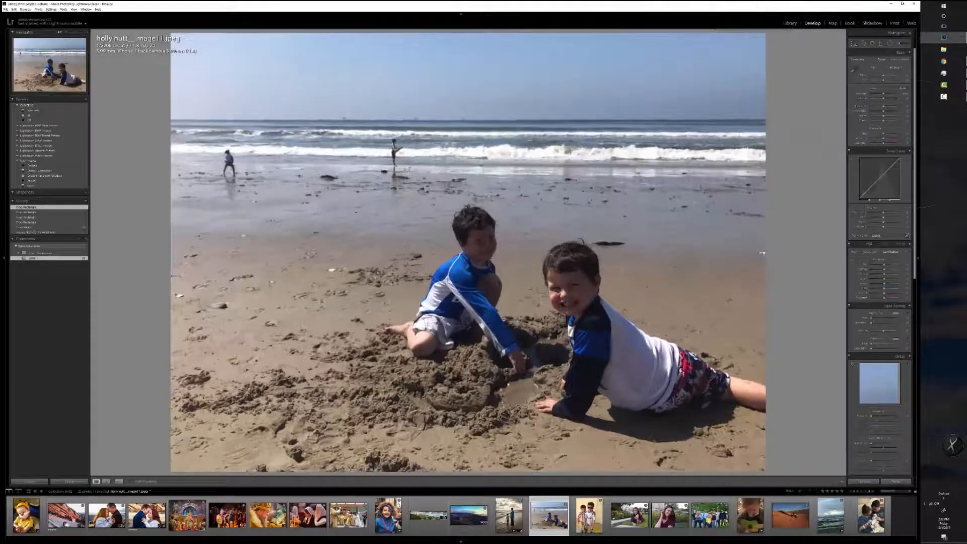
- Lower the sand photo's highlights, raise its shadows and set its point curve to Medium Contrast
left_click_drag(893, 111, 877, 106)
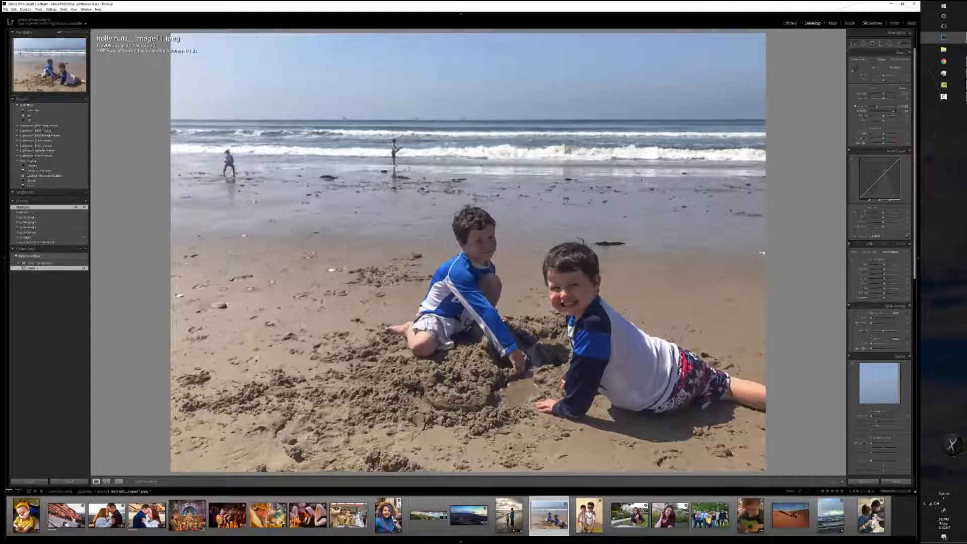
left_click(884, 235)
left_click(881, 247)
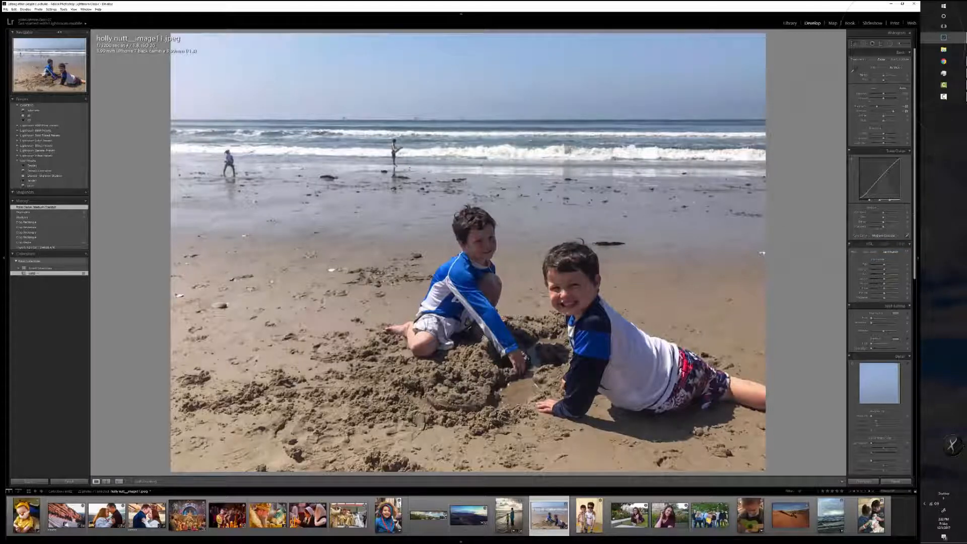
- Paint an adjustment brush with the LIGHT preset over the boys in the sand, and slightly raise the photo's overall clarity
left_click(903, 43)
left_click(875, 60)
left_click(851, 191)
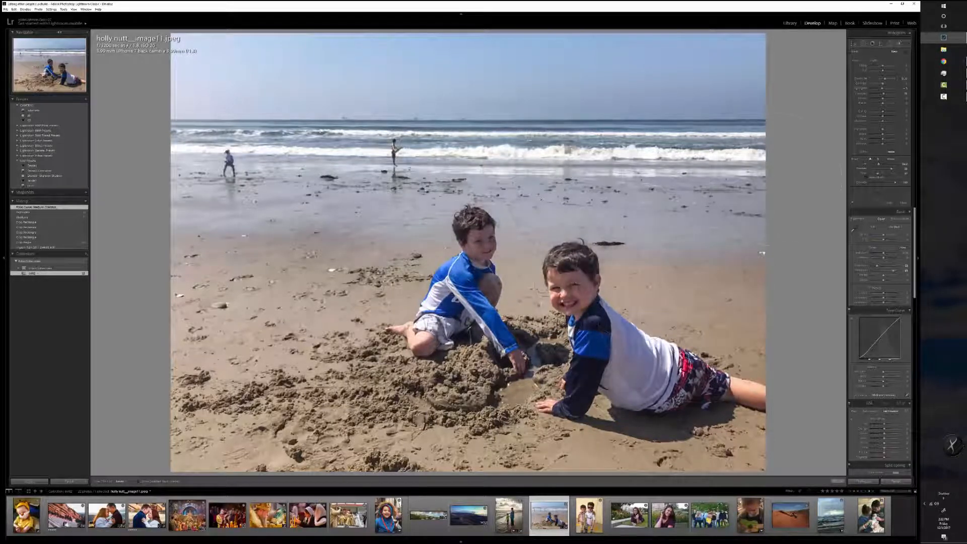
left_click(570, 280)
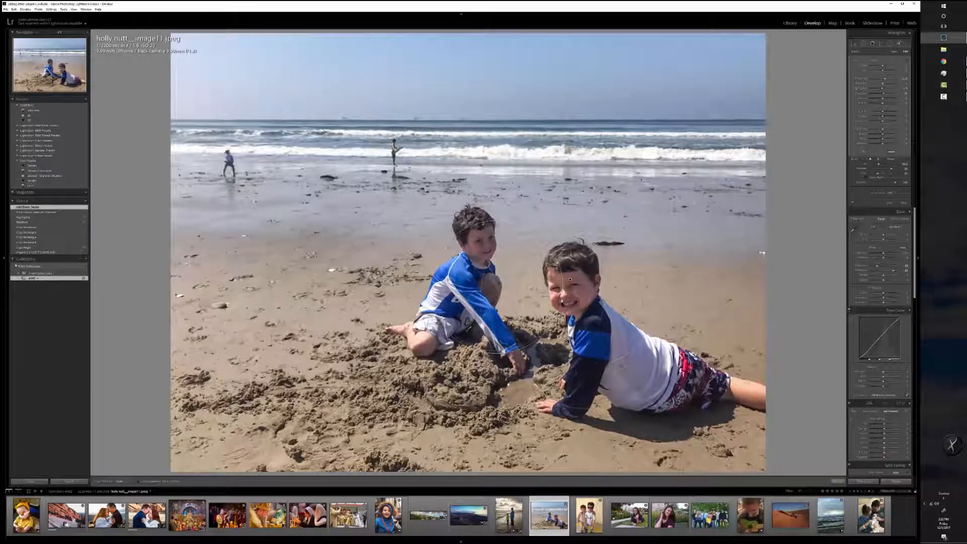
key("i")
left_click_drag(883, 293, 887, 293)
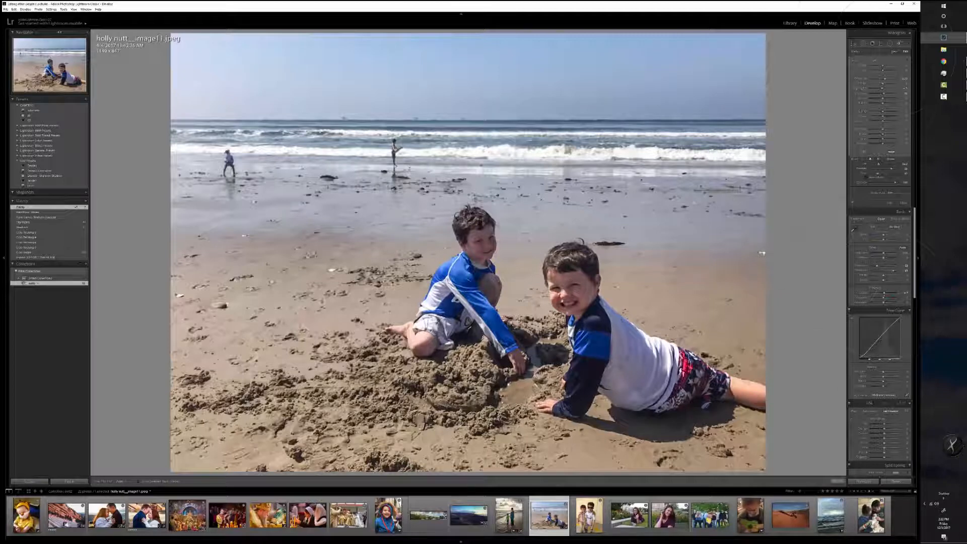
- Paint a new adjustment brush with the DARK preset over the sand around the two boys
left_click(876, 60)
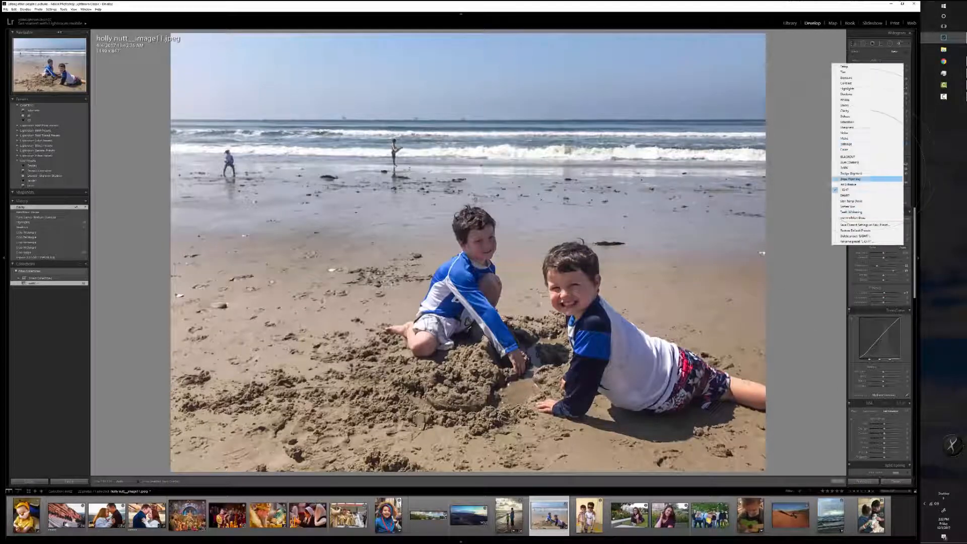
left_click(852, 168)
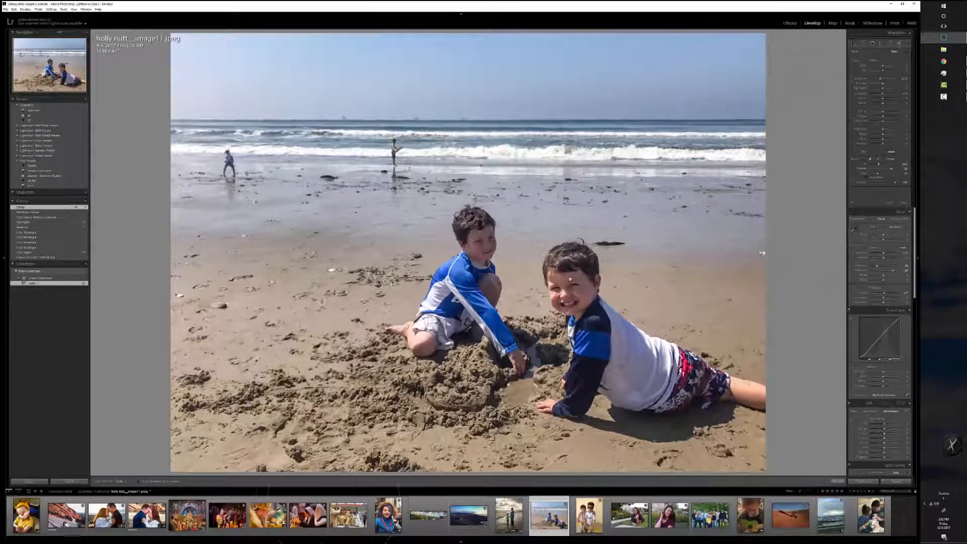
key("h")
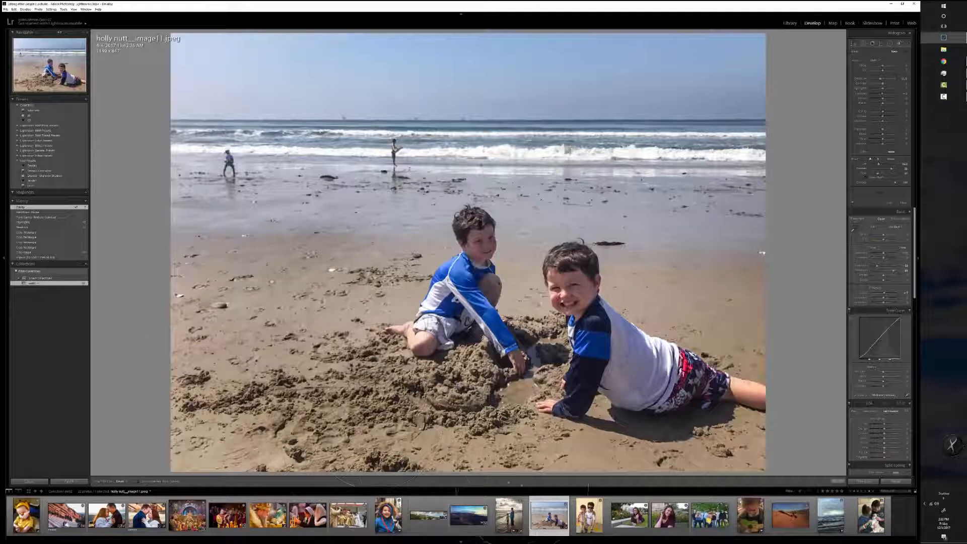
mouse_move(770, 268)
left_mouse_down()
mouse_move(628, 23)
mouse_move(323, 75)
mouse_move(177, 202)
mouse_move(216, 282)
left_mouse_up()
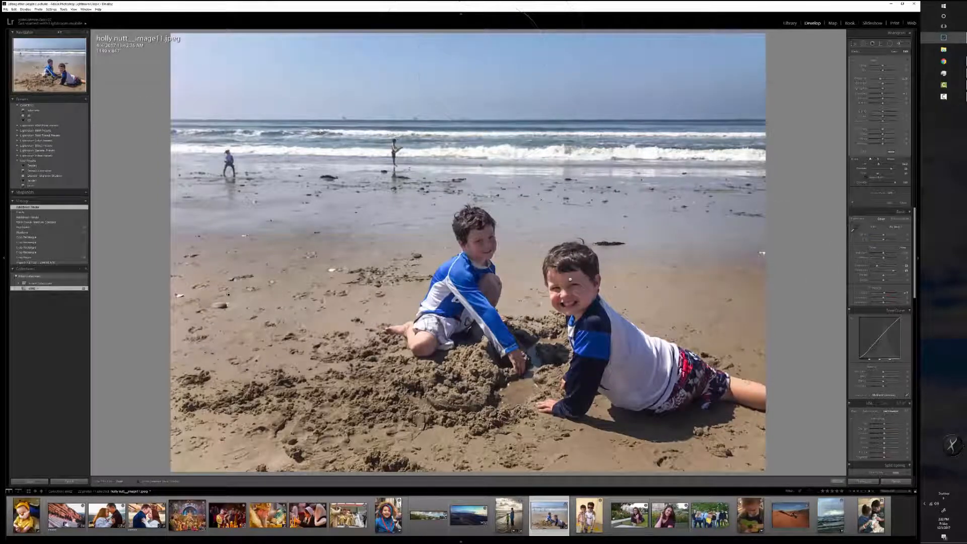
- Adjust the sand photo's split-toning highlight saturation, reduce its luminance and colour noise, and check it at another zoom level
scroll(879, 339, "down", 5)
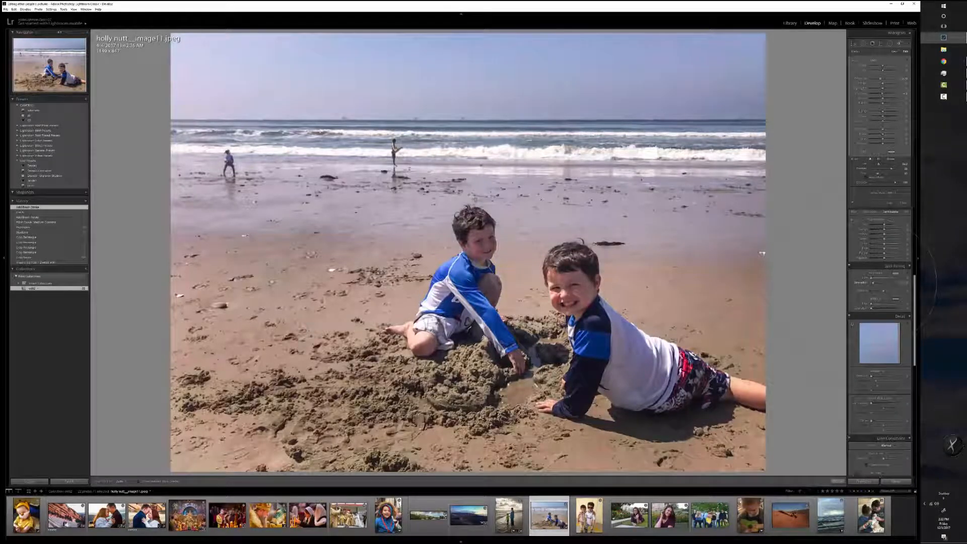
left_click_drag(874, 283, 873, 282)
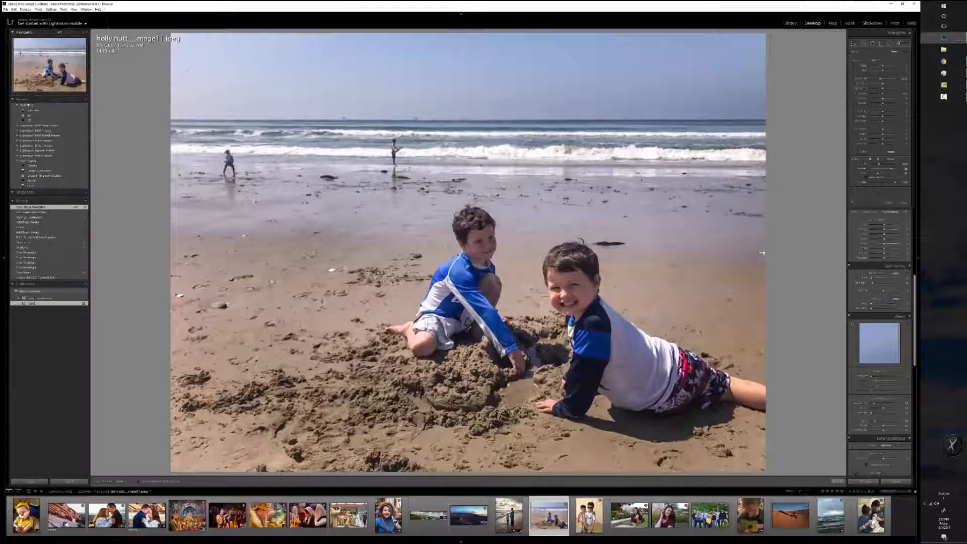
key("z")
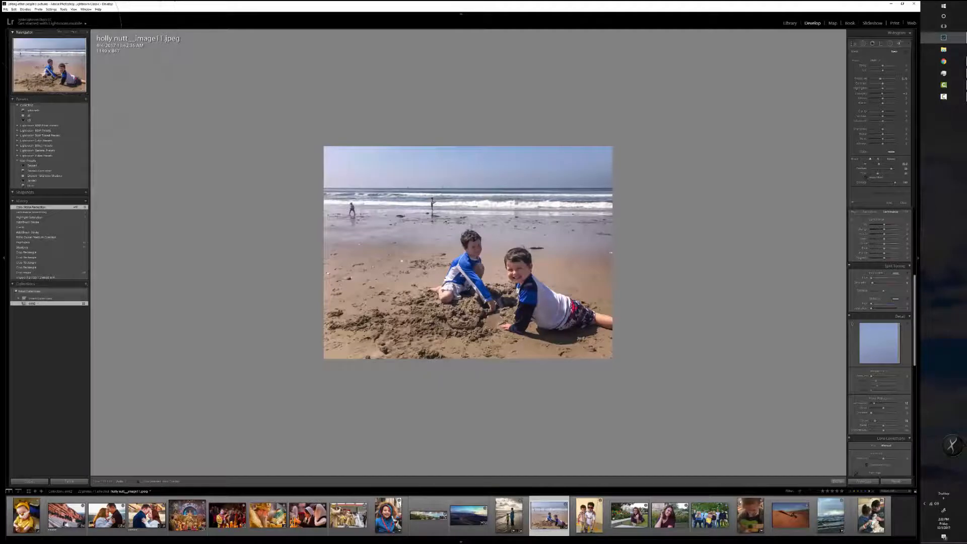
key("z")
- Open the portrait of two boys against the cream wall, lower its highlights and raise its shadows
key("Right")
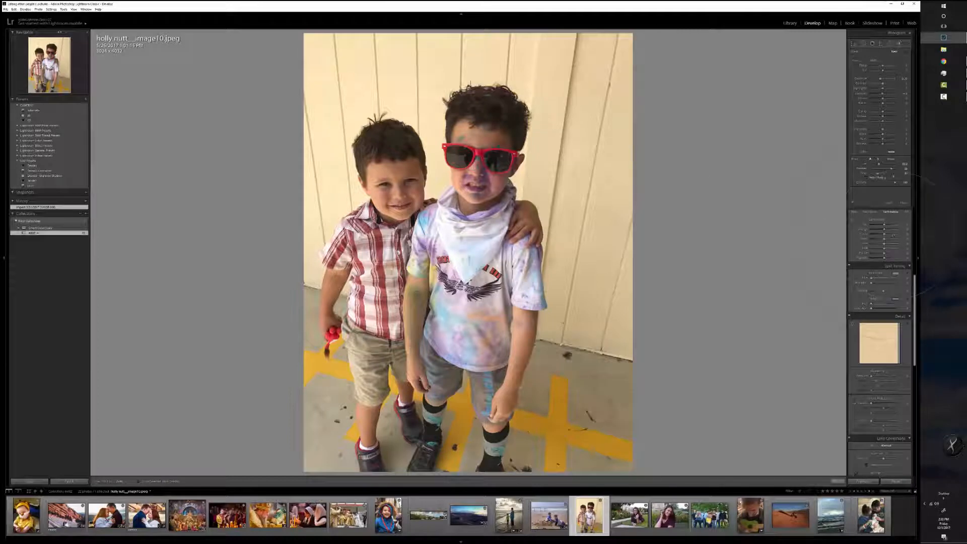
scroll(882, 282, "up", 5)
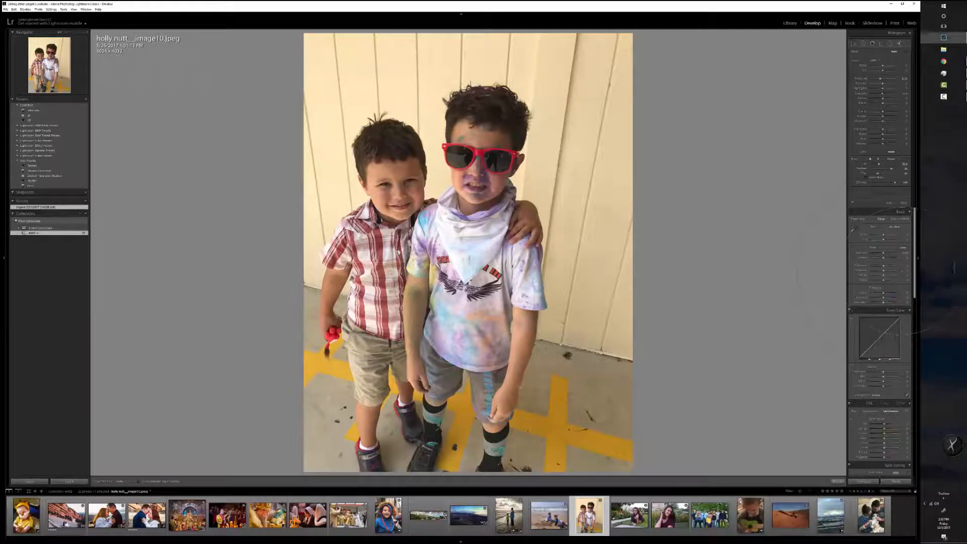
left_click_drag(884, 271, 880, 265)
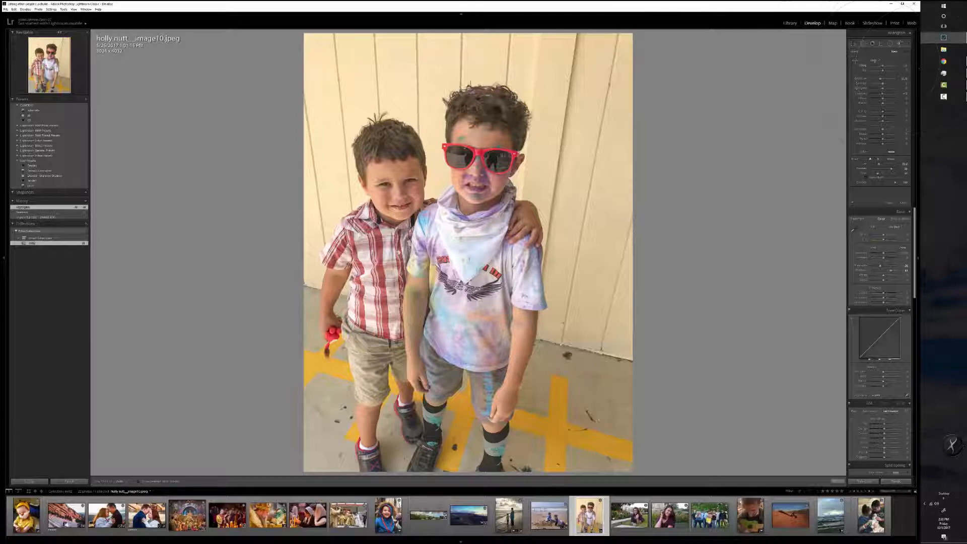
- Paint an adjustment brush with the LIGHT preset over the faces and shirts of the two boys by the wall
left_click(877, 60)
left_click(867, 189)
left_click_drag(401, 127, 402, 164)
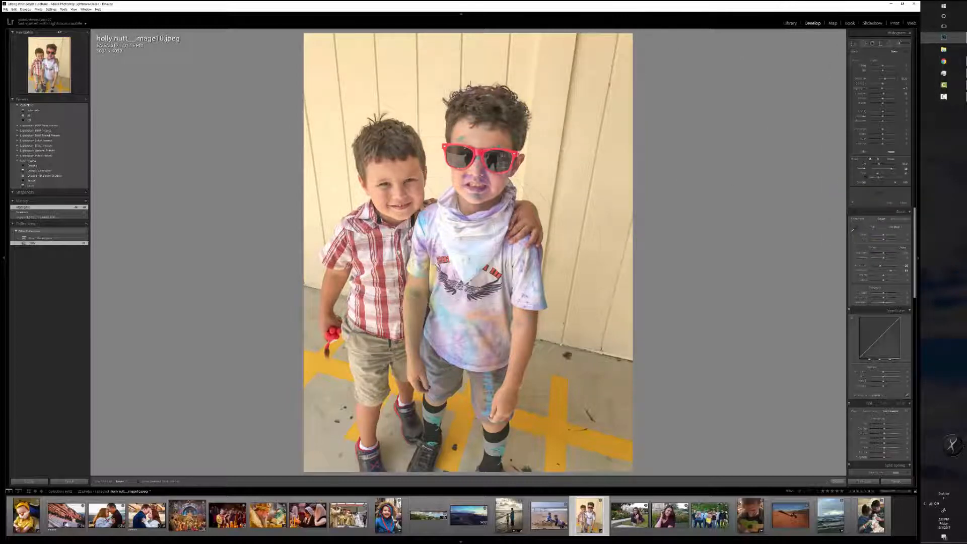
left_click_drag(525, 203, 536, 198)
key("i")
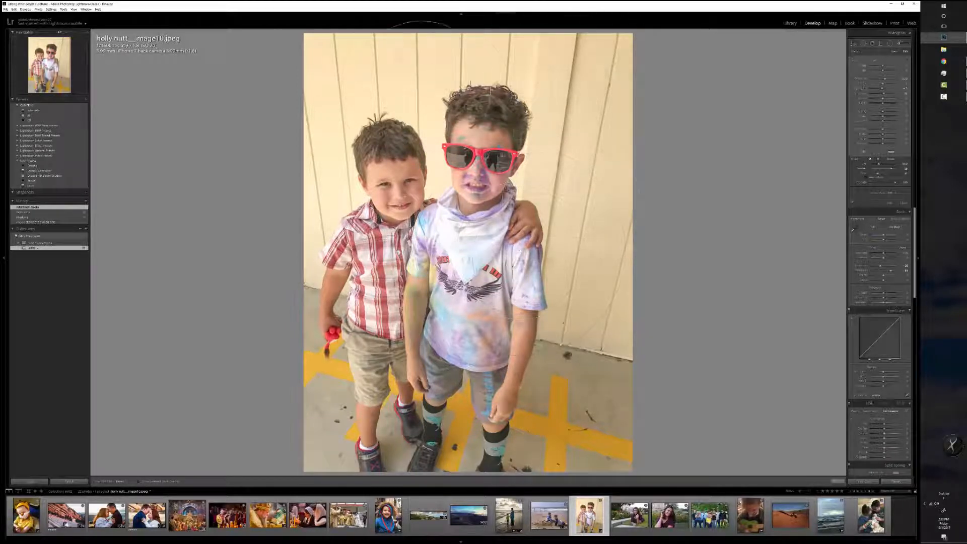
left_click_drag(488, 237, 511, 235)
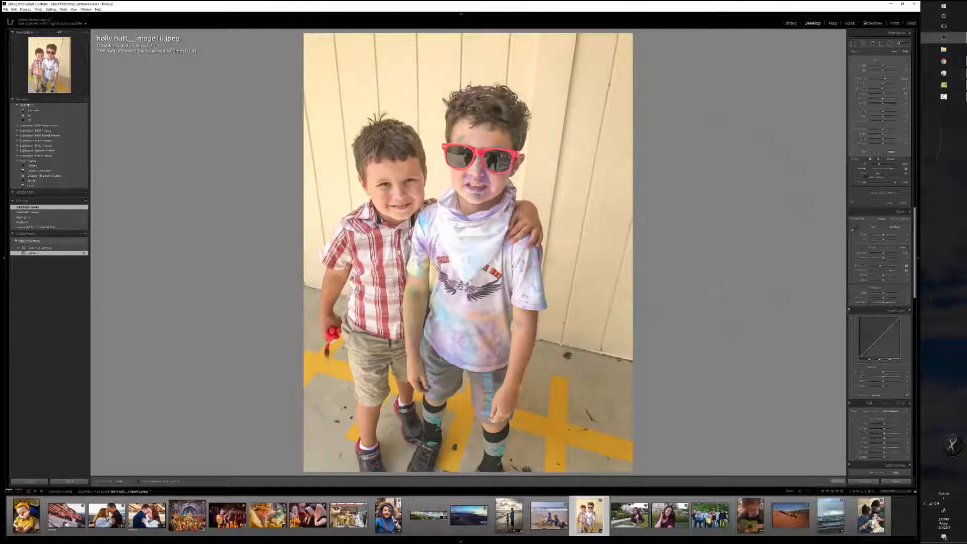
- Paint a new adjustment brush with the DARK preset over the ground and wall around the two boys
left_click(879, 60)
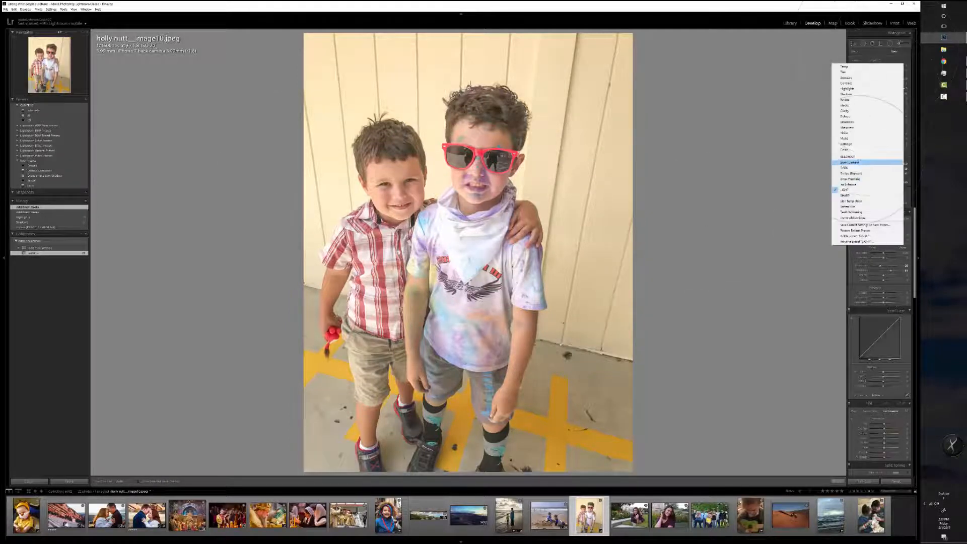
left_click(856, 167)
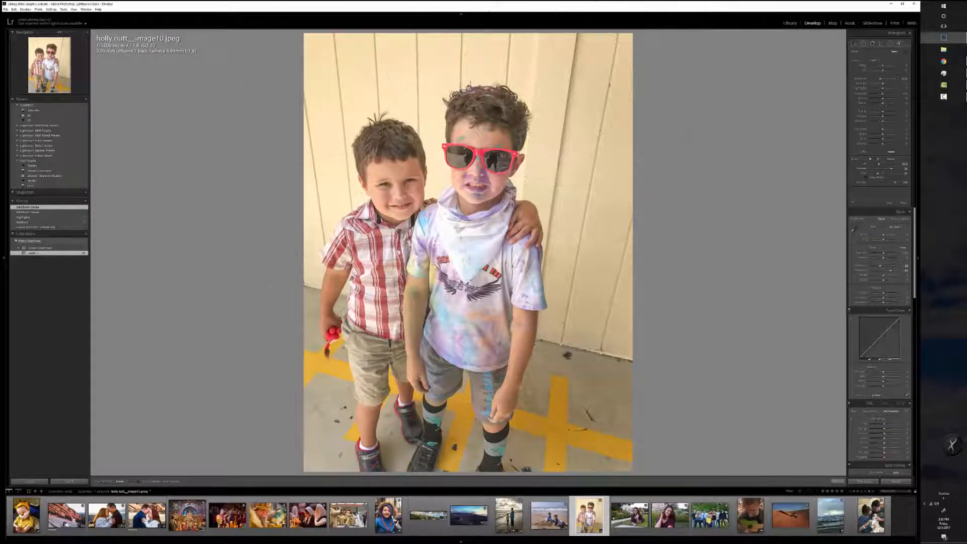
mouse_move(336, 410)
left_mouse_down()
mouse_move(587, 444)
mouse_move(644, 48)
mouse_move(675, 207)
left_mouse_up()
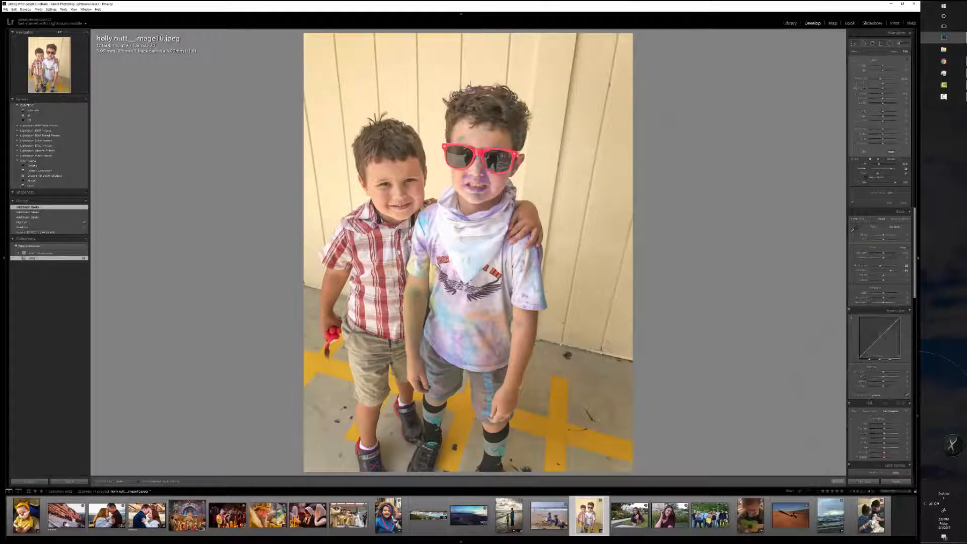
- Lower the wall portrait's tone-curve lights and its highlights, and raise its whites and contrast
left_click_drag(884, 377, 883, 379)
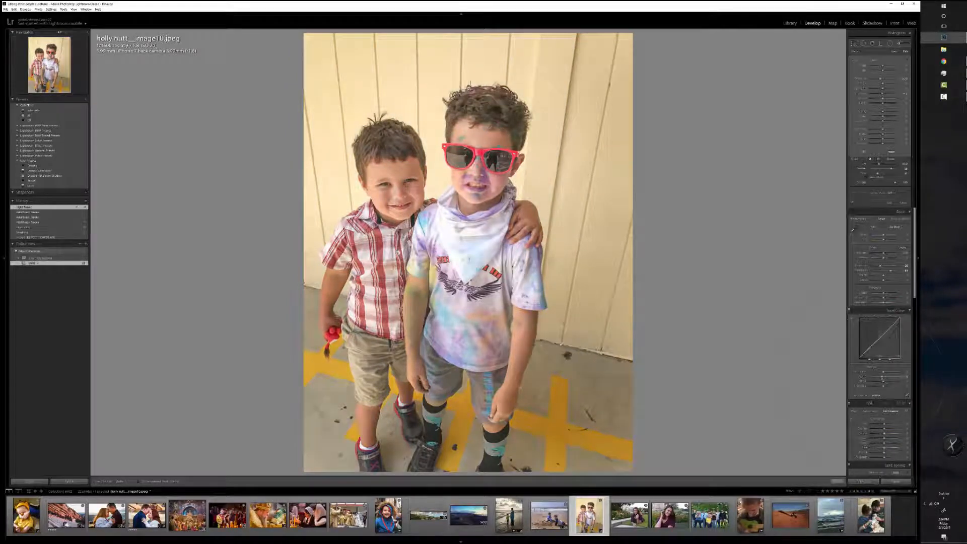
left_click(874, 265)
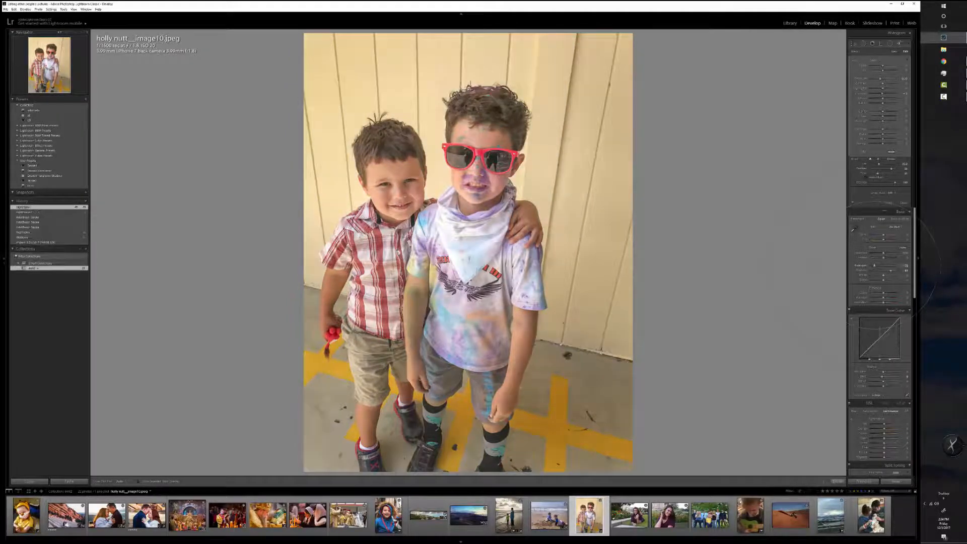
left_click_drag(883, 275, 888, 257)
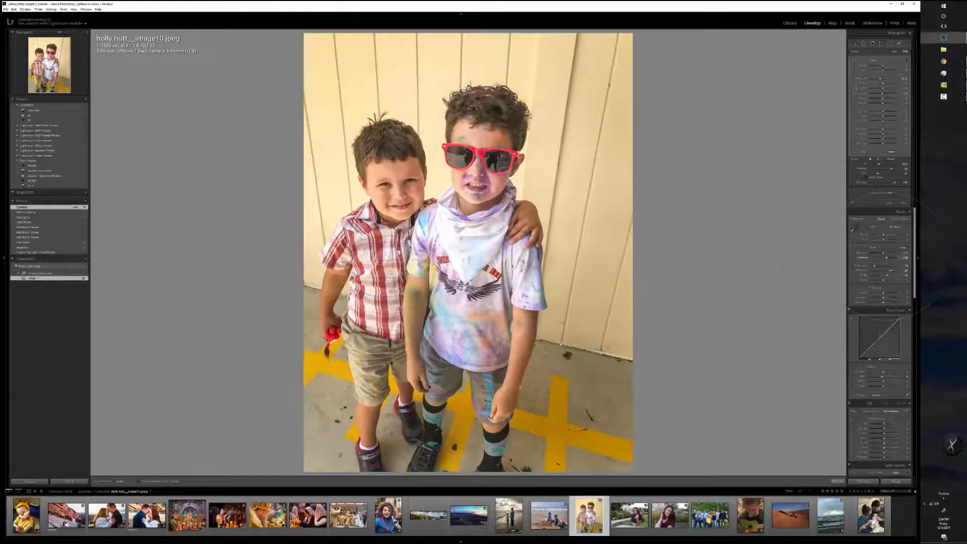
- Start a new adjustment brush with the LIGHT preset and paint over the hair of the boy in sunglasses
left_click(894, 52)
left_click(874, 61)
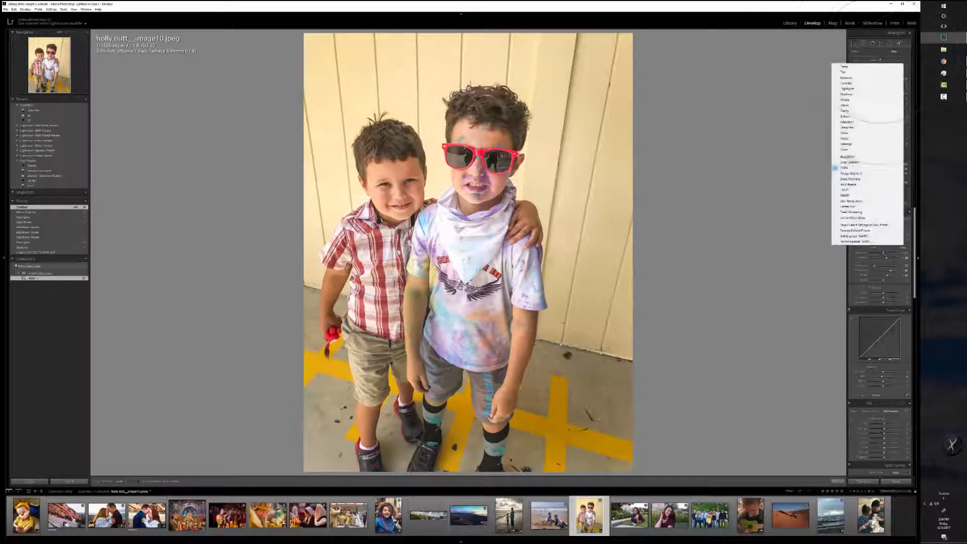
left_click(864, 190)
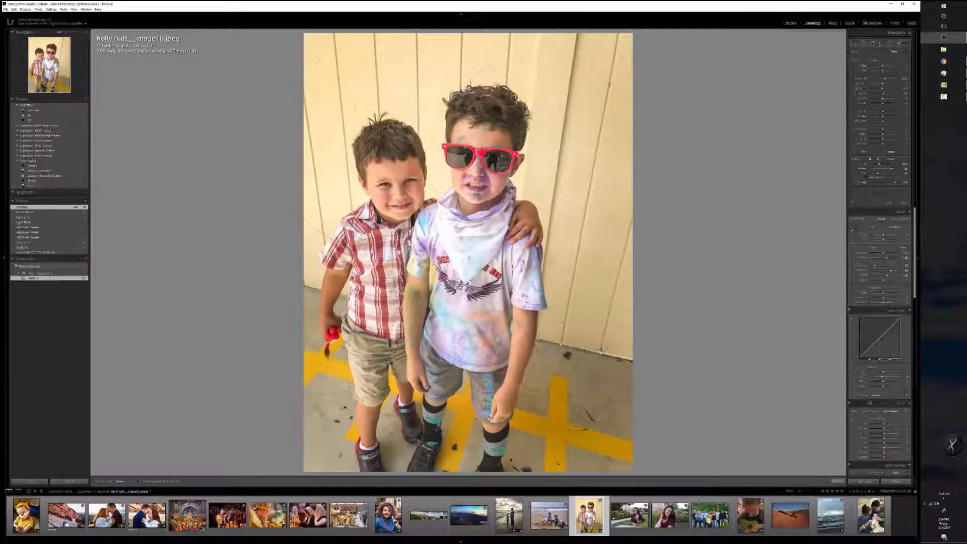
left_click(518, 132)
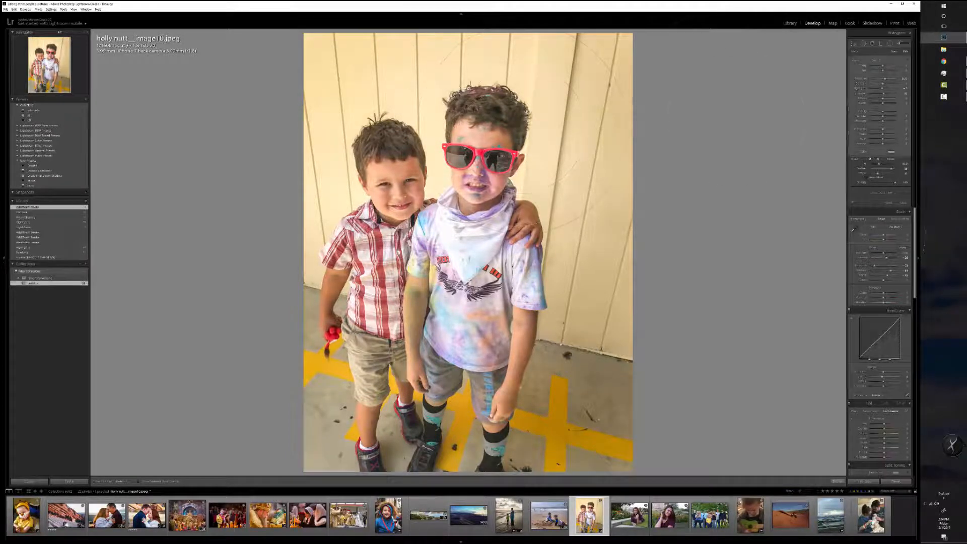
- Set the wall portrait's point curve to Medium Contrast and fine-tune its highlights
left_click(880, 396)
left_click(881, 406)
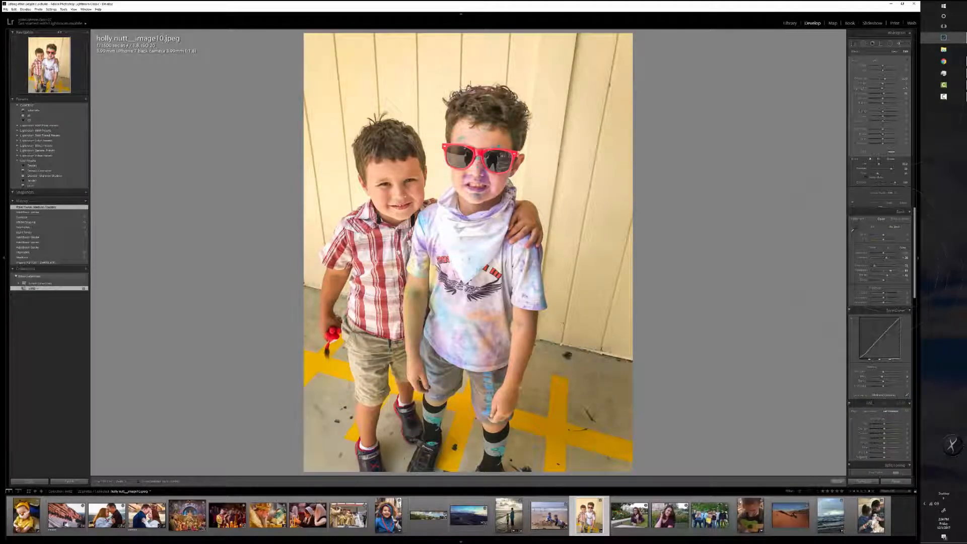
left_click_drag(874, 266, 874, 266)
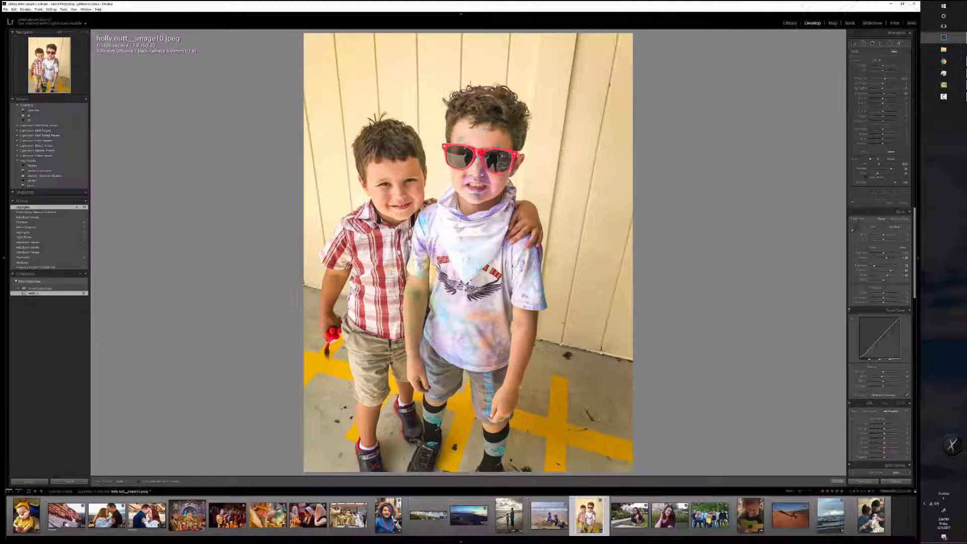
- Brush with the LIGHT preset over the neck, shoulders and lower shirt of the boy in sunglasses
left_click(860, 60)
left_click(867, 190)
left_click(438, 187)
left_click(499, 198)
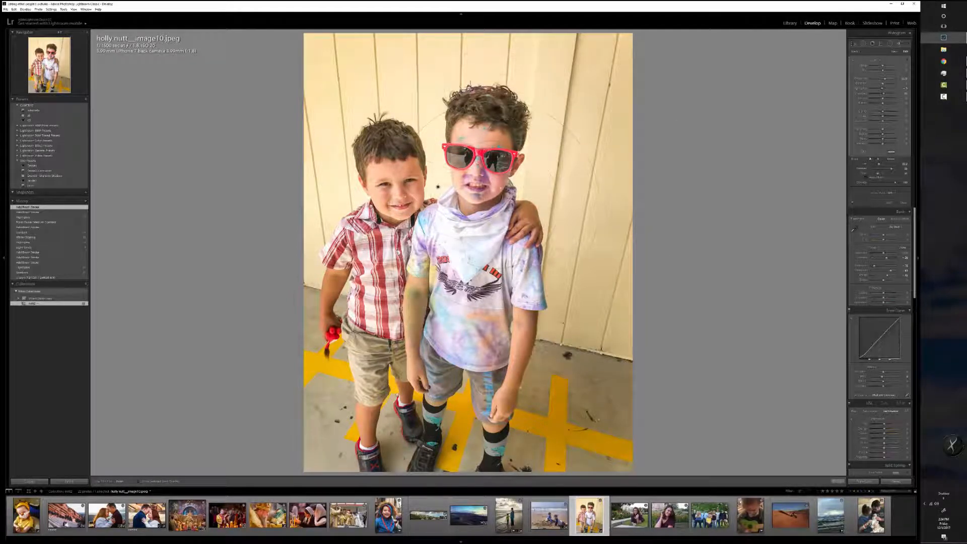
left_click(449, 347)
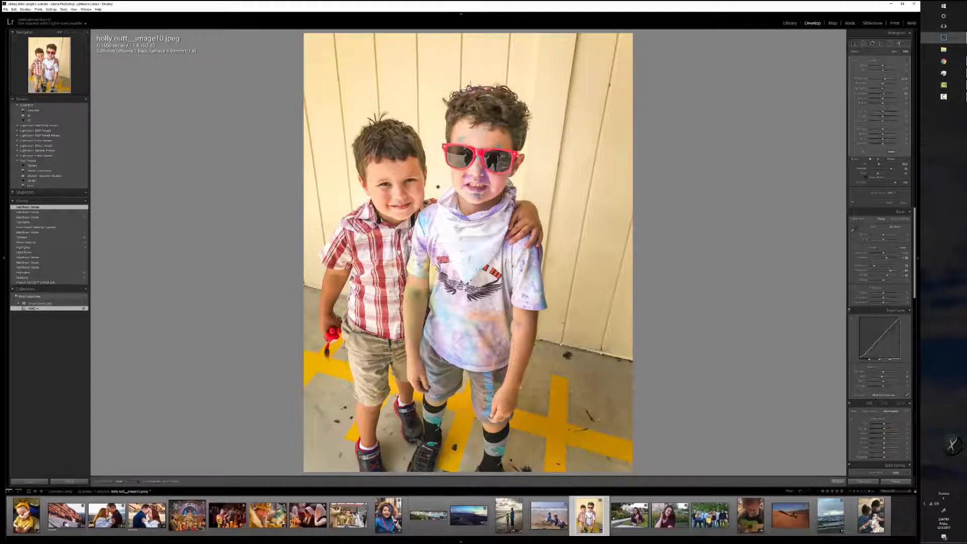
- Finish brushing the taller boy's socks, then paint over his tie-dye shirt with a new adjustment brush using the DARK preset
left_click_drag(465, 437, 507, 441)
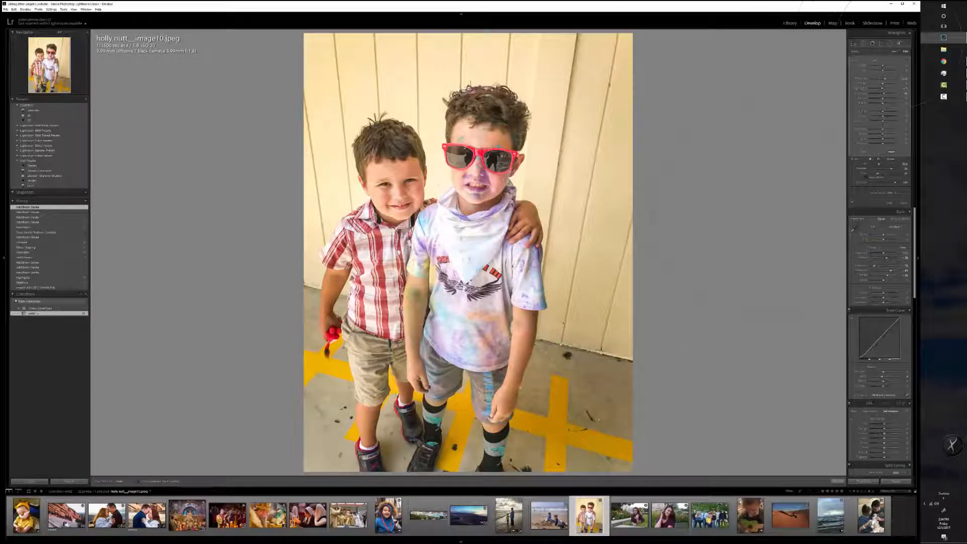
left_click(901, 44)
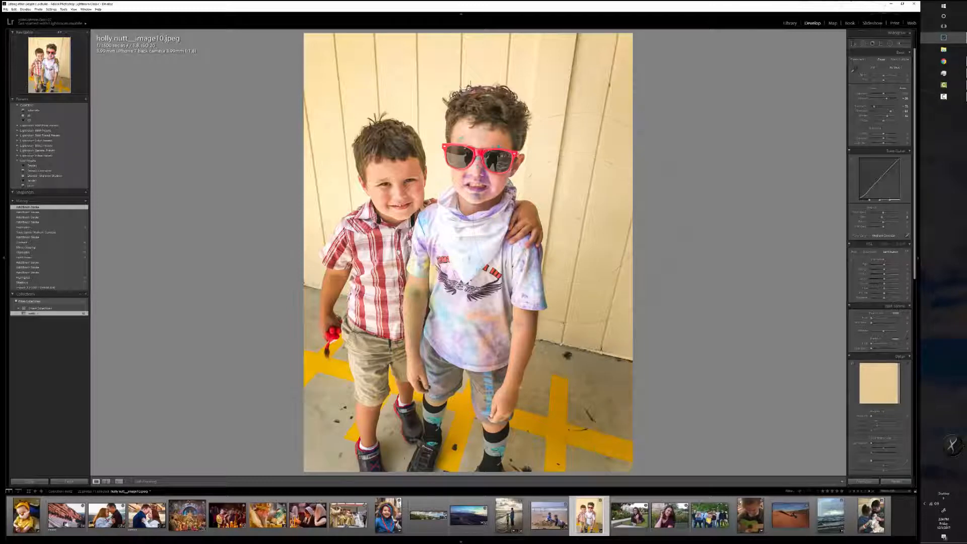
left_click(901, 44)
left_click(874, 60)
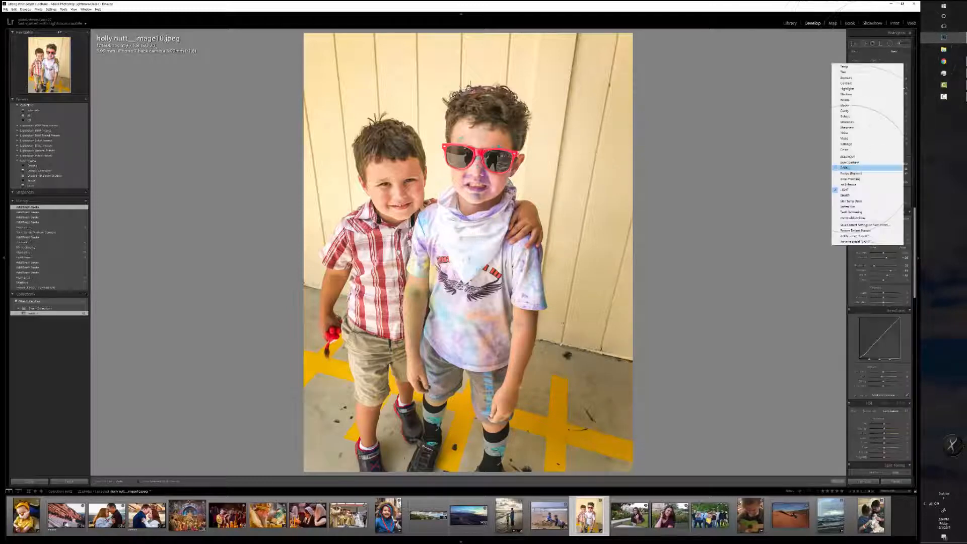
left_click(846, 167)
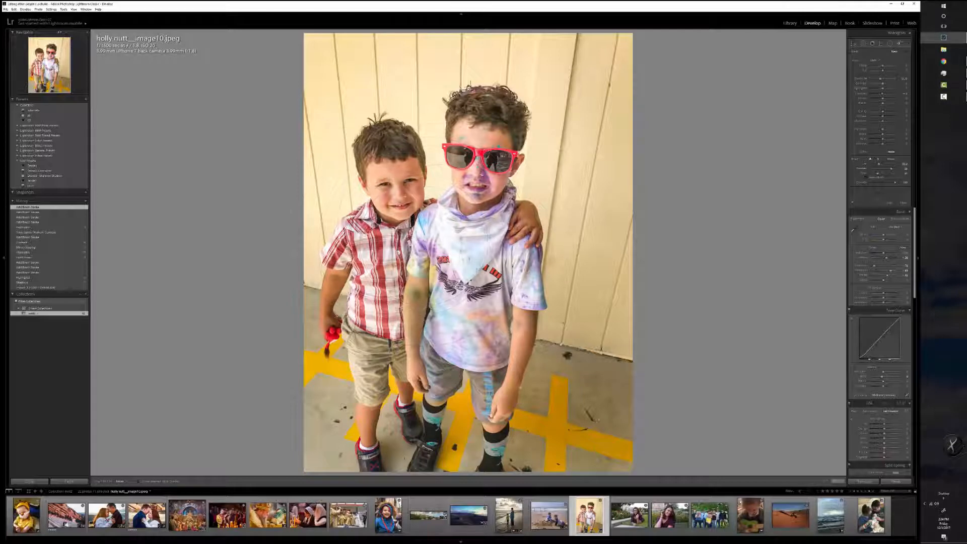
left_click(462, 252)
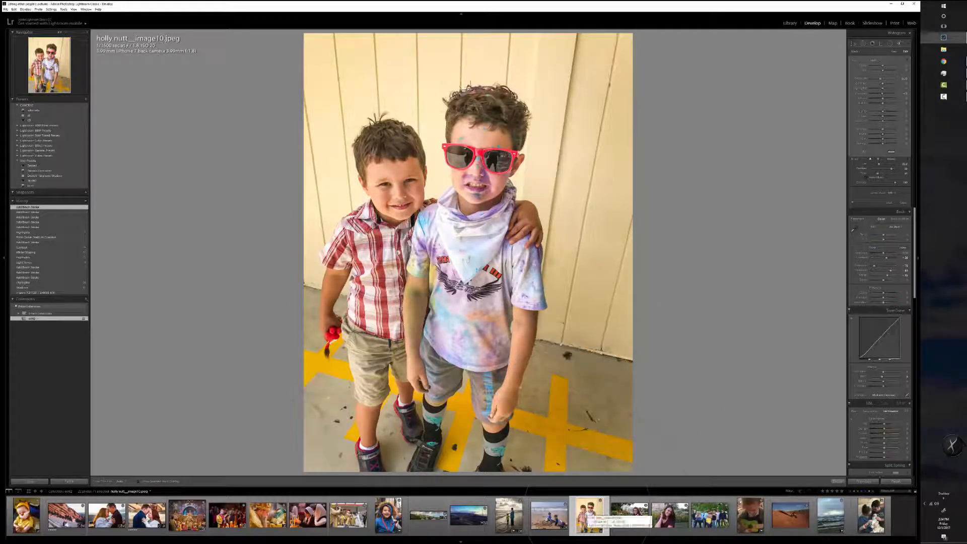
- Compare the edited photo of the two boys against its unedited version
key("backslash")
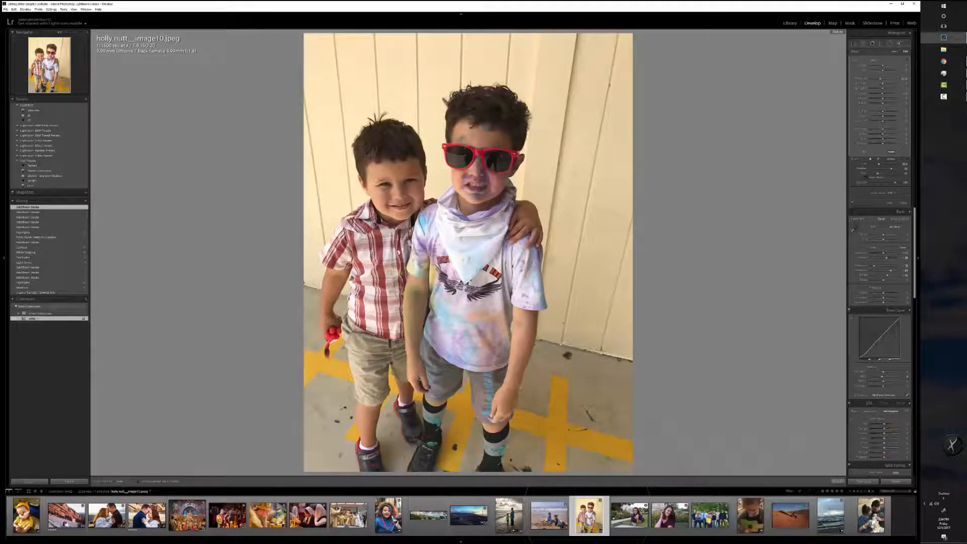
key("backslash")
key("backslash")
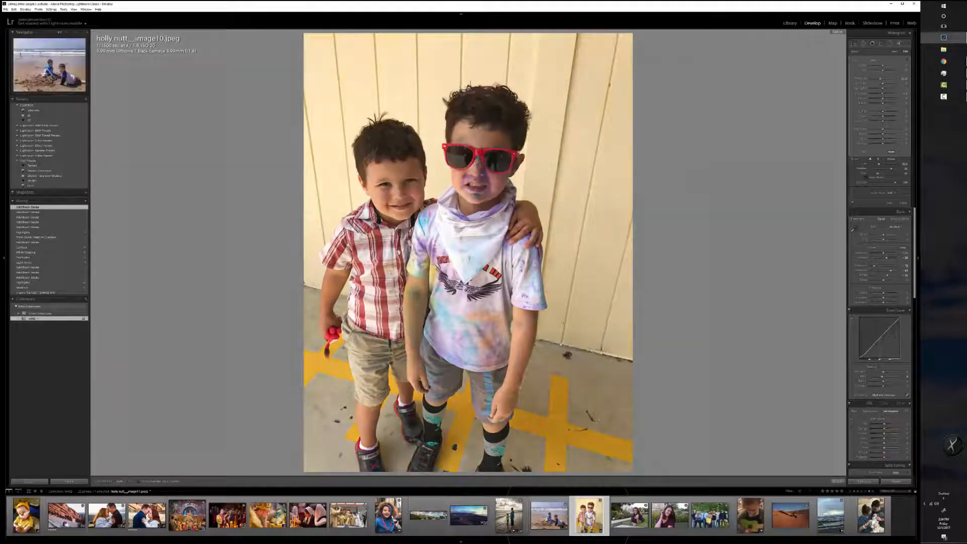
key("backslash")
- Open the beach photo of the two boys playing in the sand and compare its before and after versions
left_click(567, 514)
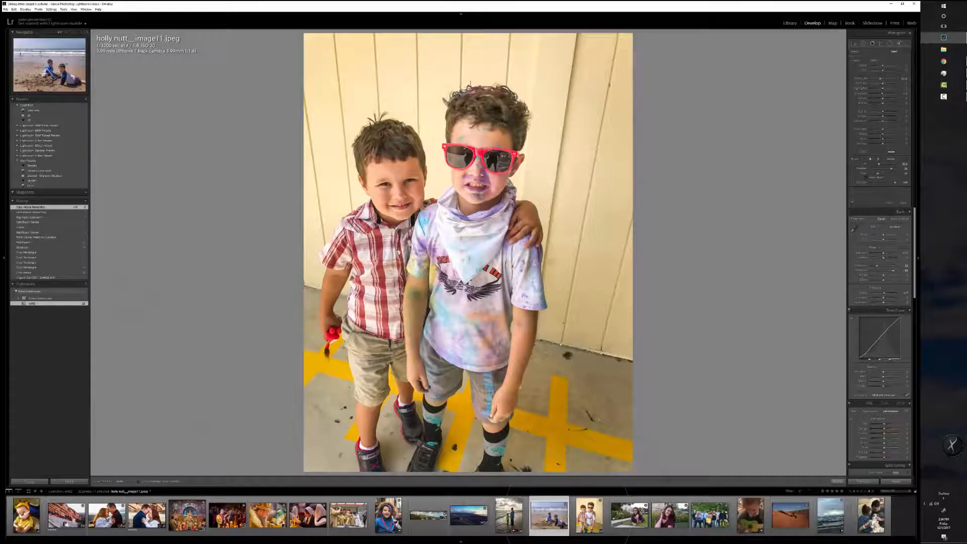
key("backslash")
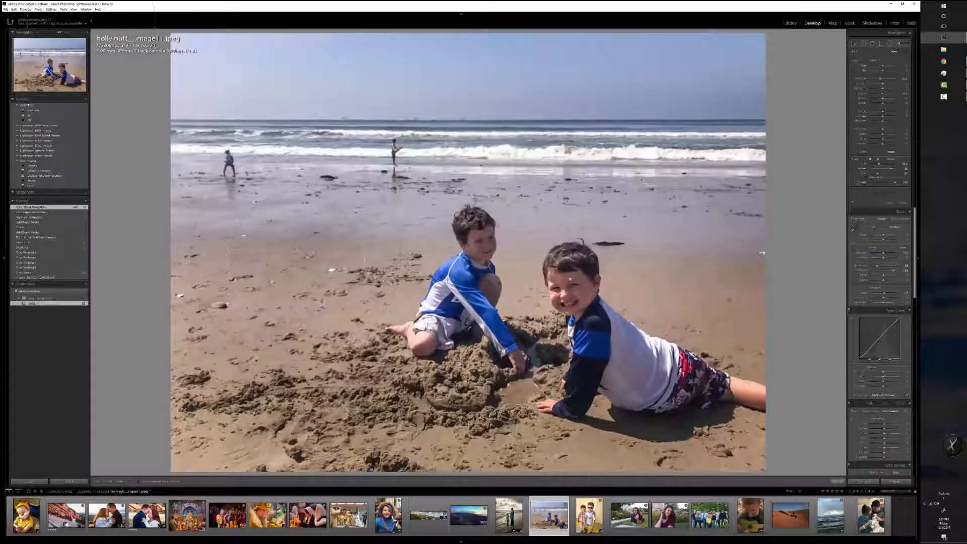
key("backslash")
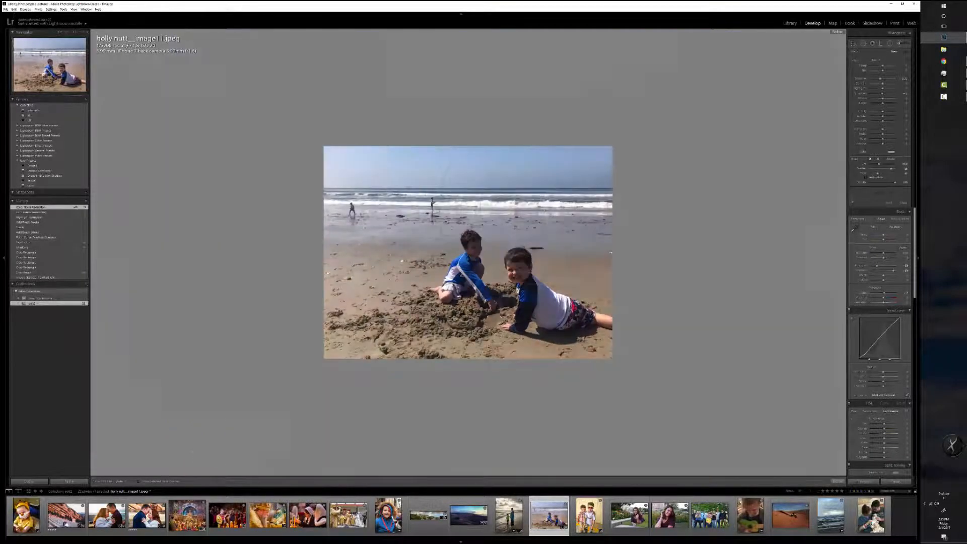
key("backslash")
key("backslash")
key("backslash")
- Open the photo DSC00105.ARW and fit the whole image in the view with its exposure details overlaid
left_click(630, 516)
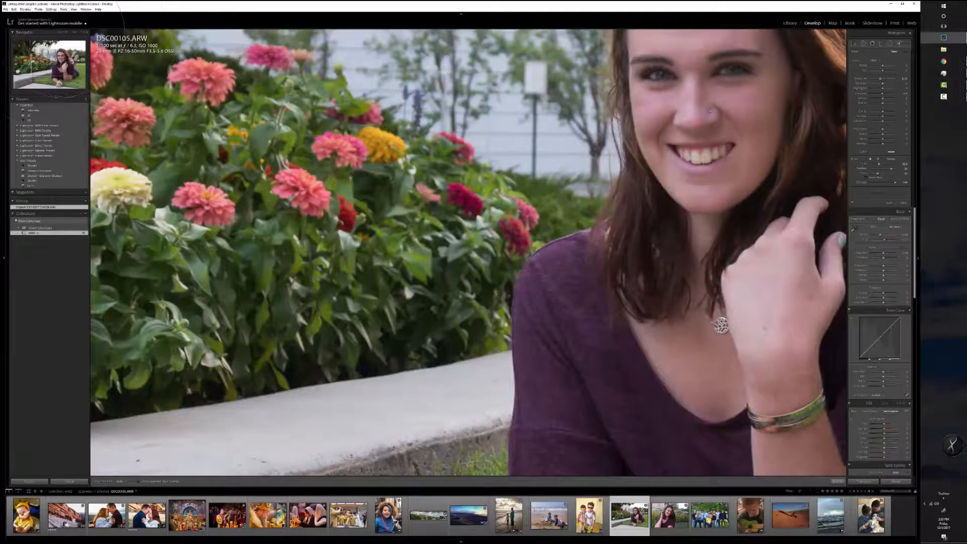
left_click(59, 32)
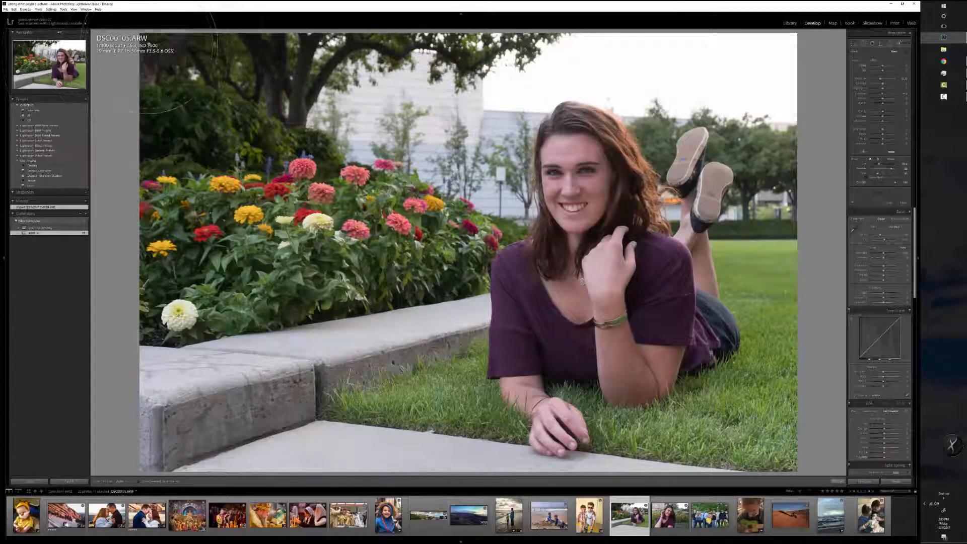
left_click_drag(282, 130, 281, 130)
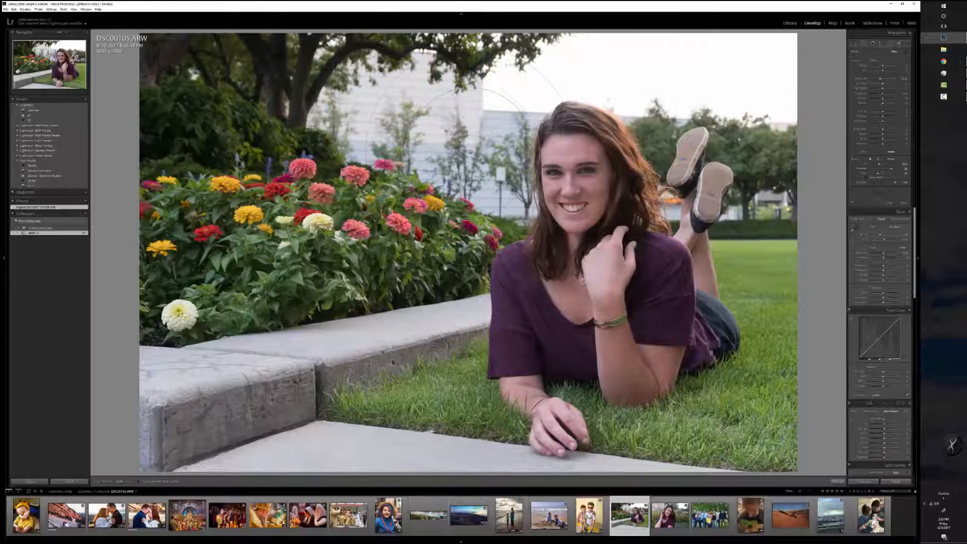
key("i")
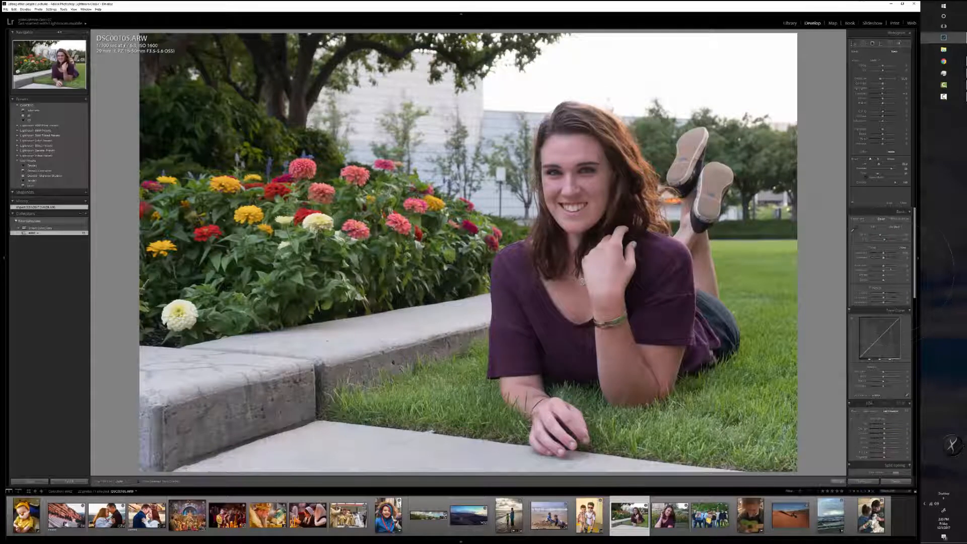
- Lower the highlights, lift the shadows and set the point curve to Medium Contrast
mouse_move(884, 271)
left_mouse_down()
mouse_move(896, 271)
mouse_move(875, 266)
left_mouse_up()
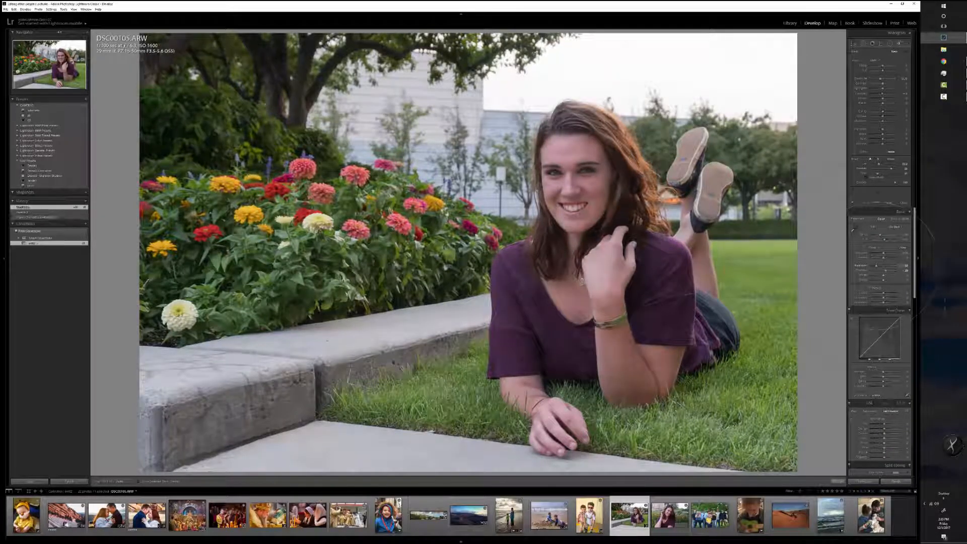
left_click(879, 395)
left_click(878, 407)
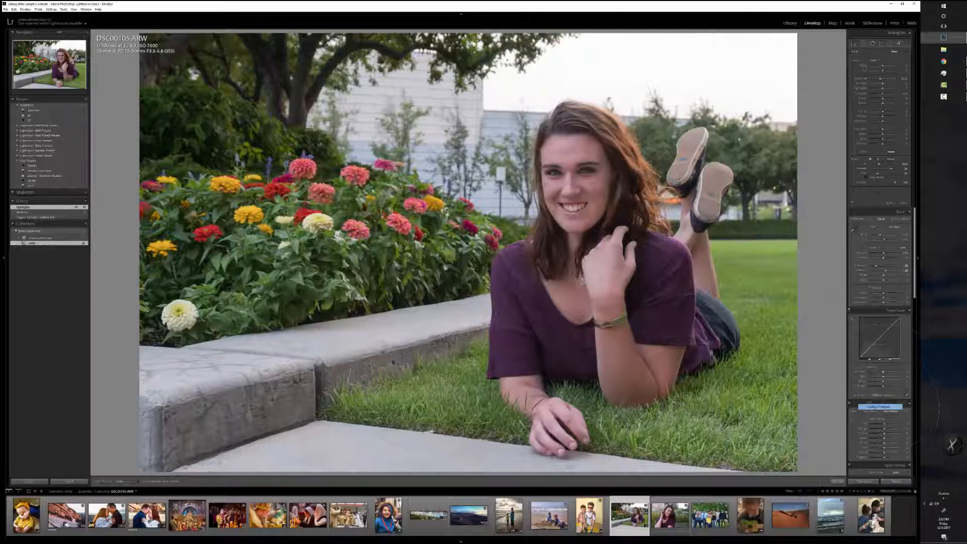
left_click_drag(887, 271, 887, 270)
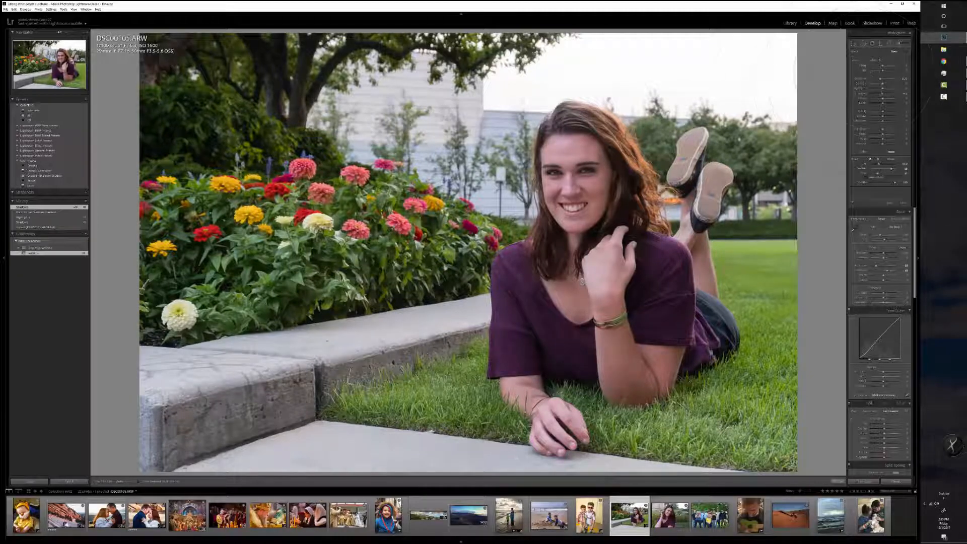
- Darken the bright sky at the photo's upper right using an adjustment brush with the DARK preset
left_click(876, 60)
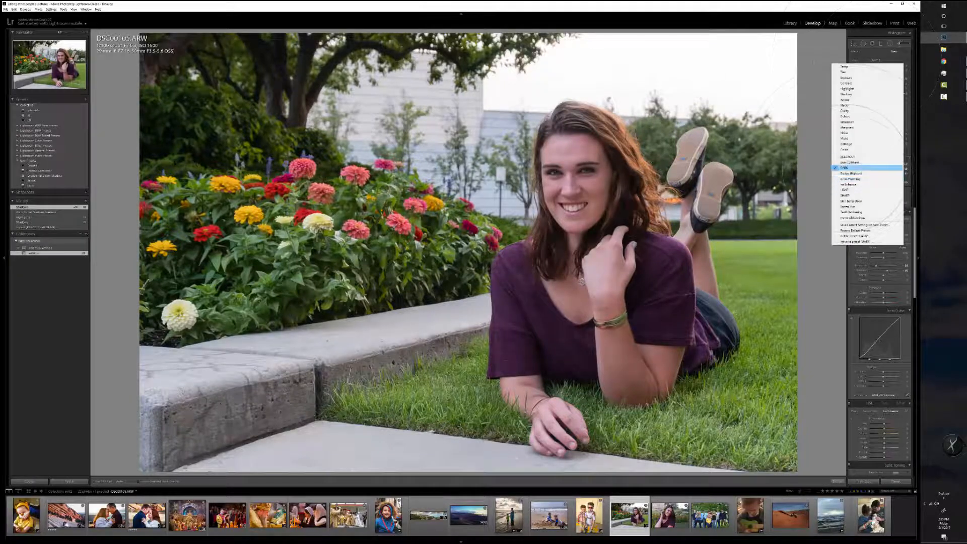
left_click(867, 168)
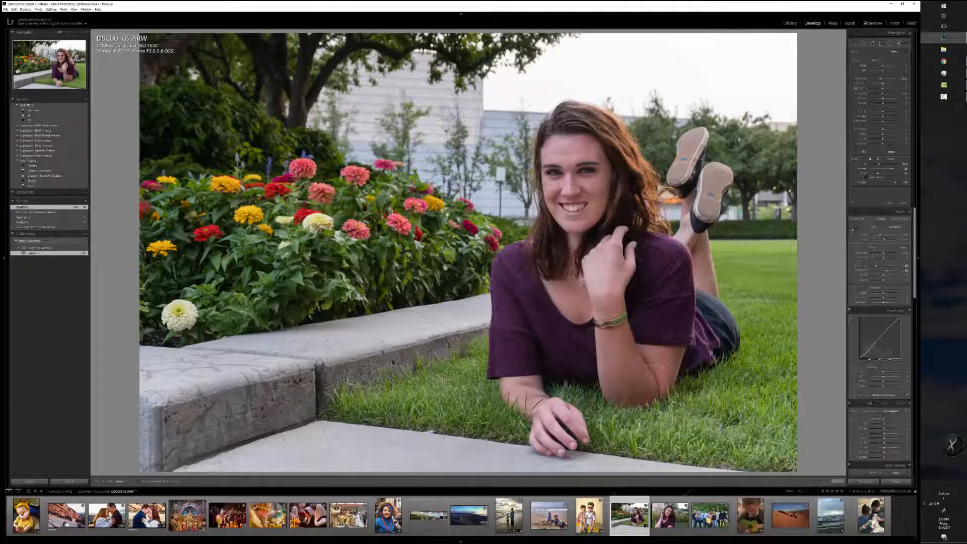
left_click(781, 53)
- Paint the woman's face and hair with a new lightening brush adjustment and warm its color temperature slightly
left_click(887, 60)
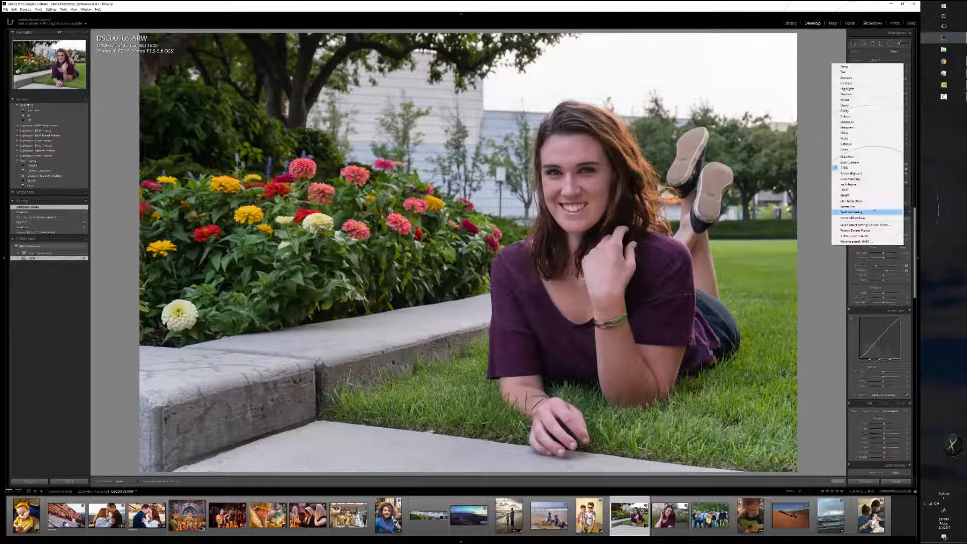
left_click(872, 202)
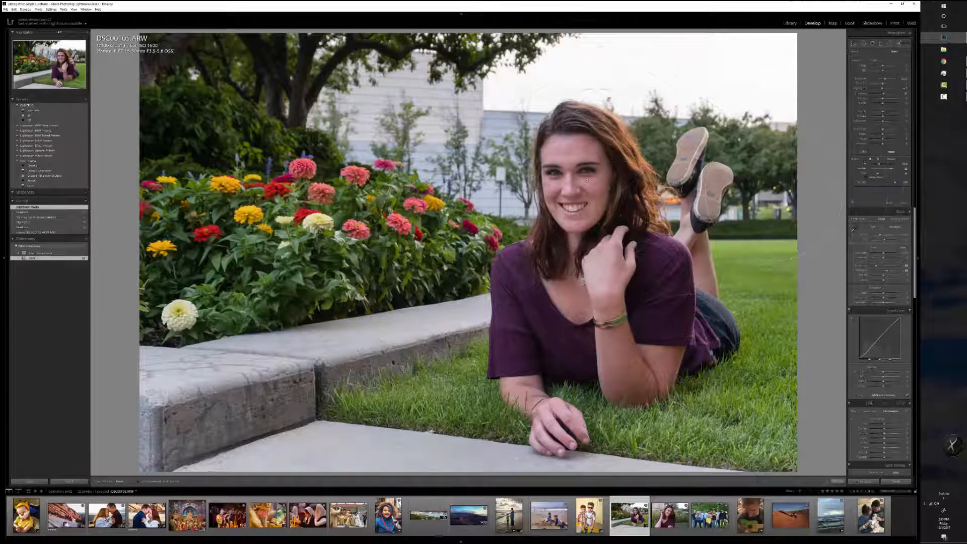
mouse_move(594, 211)
left_mouse_down()
mouse_move(615, 216)
mouse_move(655, 201)
left_mouse_up()
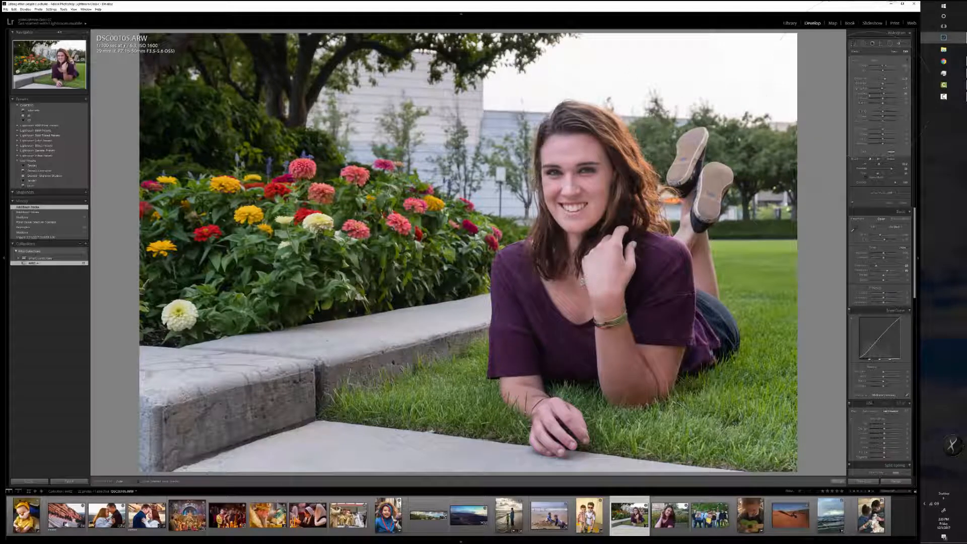
left_click_drag(885, 66, 890, 66)
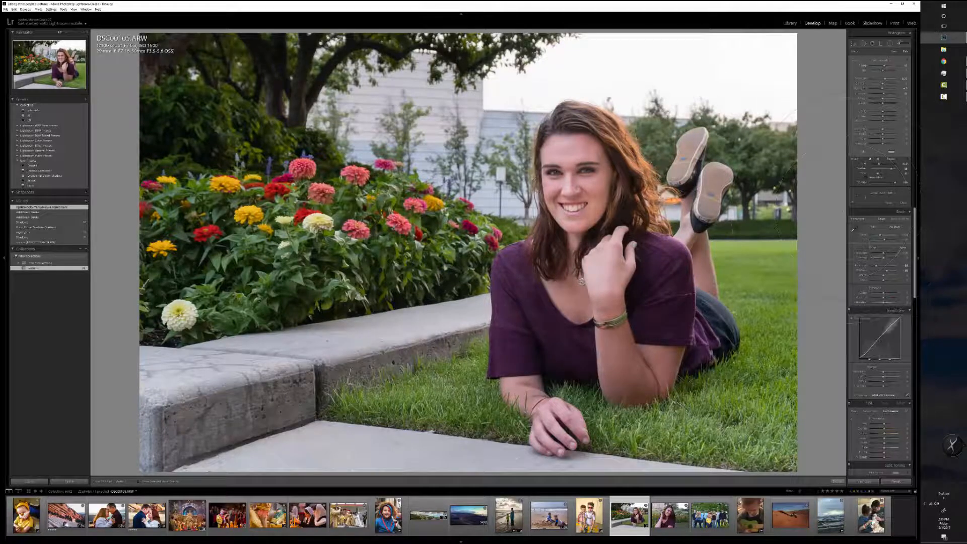
- Increase the luminance and color noise reduction for the photo
left_click_drag(915, 232, 930, 324)
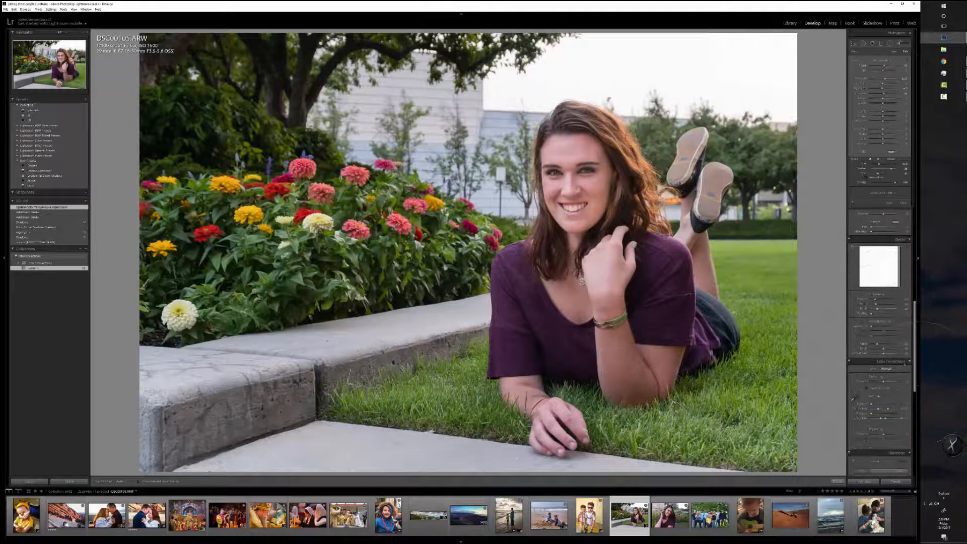
left_click_drag(871, 327, 879, 344)
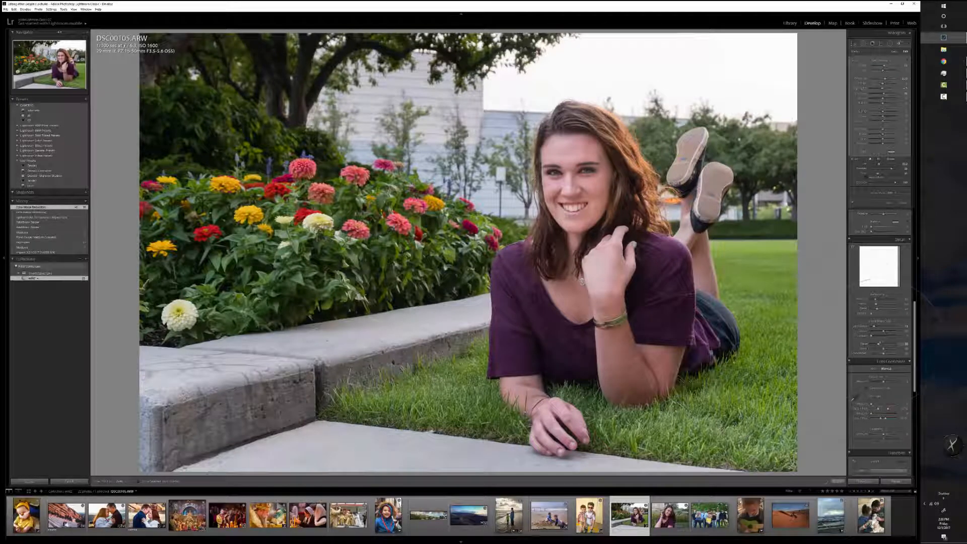
- Crop in the photo's left and top edges and black out the surrounding interface to judge the composition
key("r")
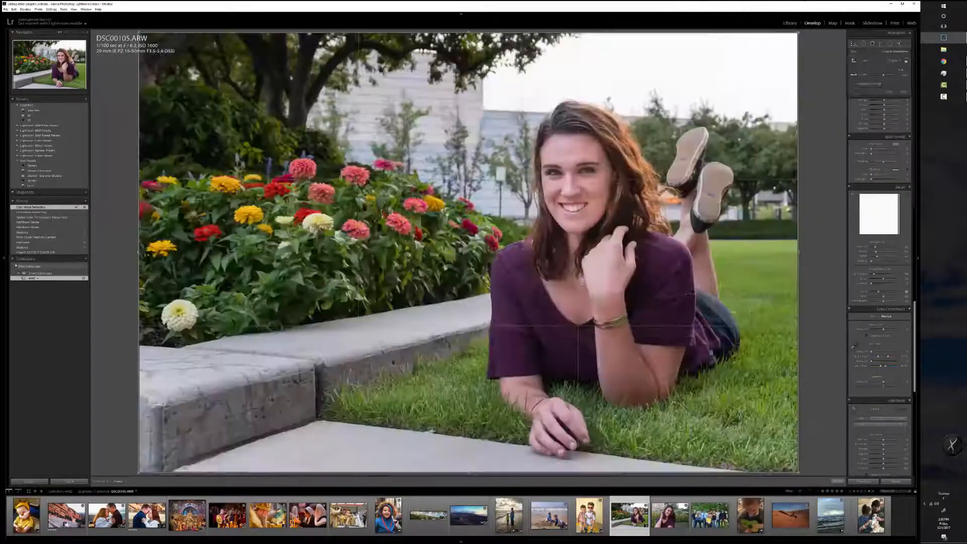
left_click_drag(138, 252, 169, 252)
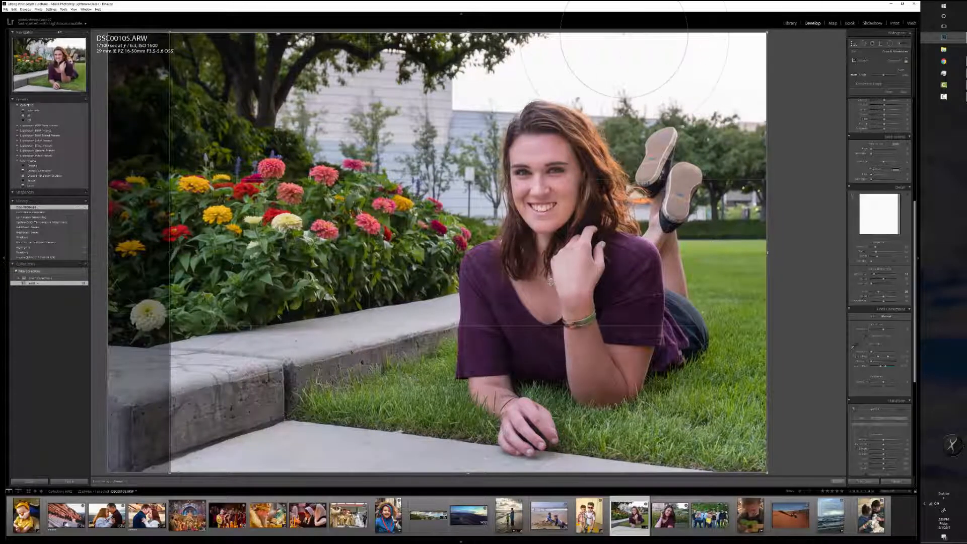
left_click_drag(627, 33, 636, 51)
key("l")
key("l")
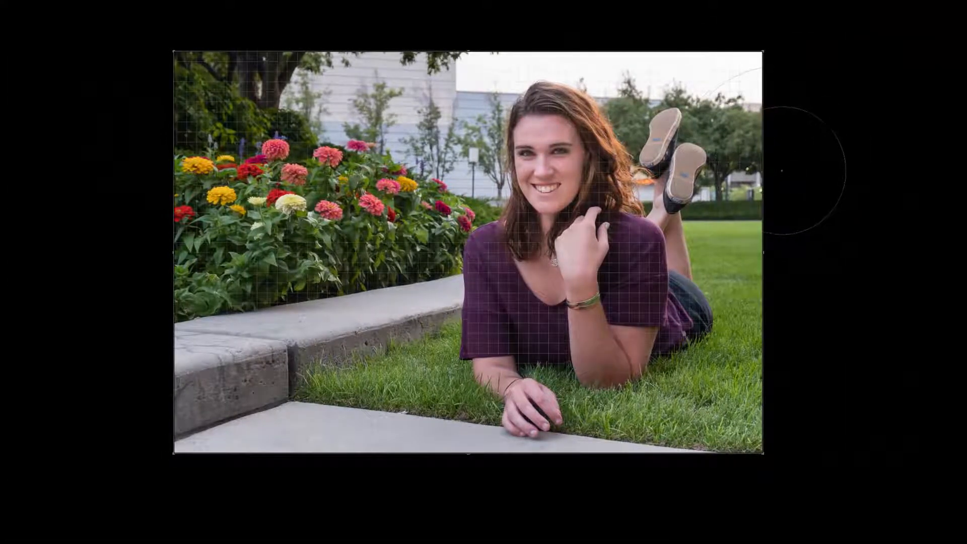
- Rotate the photo slightly, extend the crop back out at the top and left edges, and apply the crop
left_click_drag(763, 171, 781, 168)
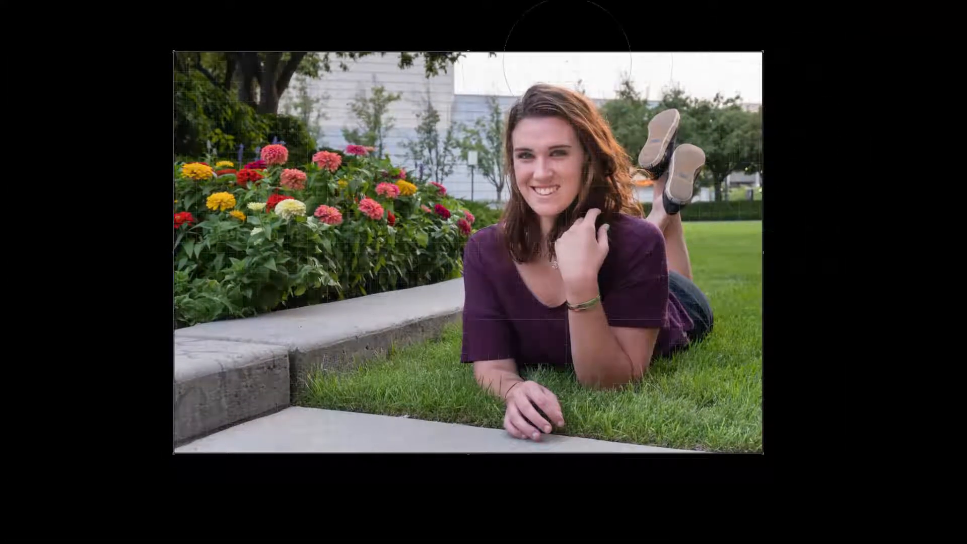
left_click_drag(547, 51, 547, 42)
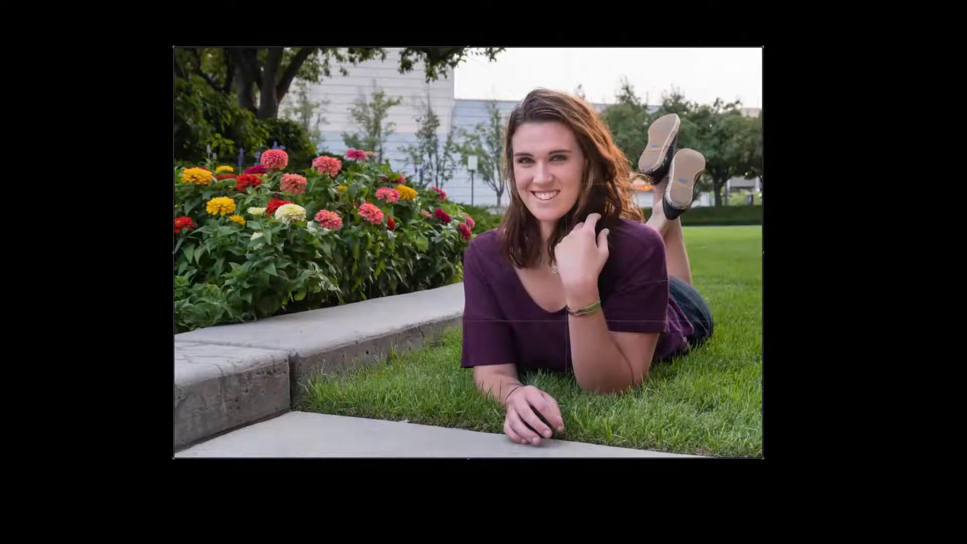
left_click_drag(173, 204, 152, 204)
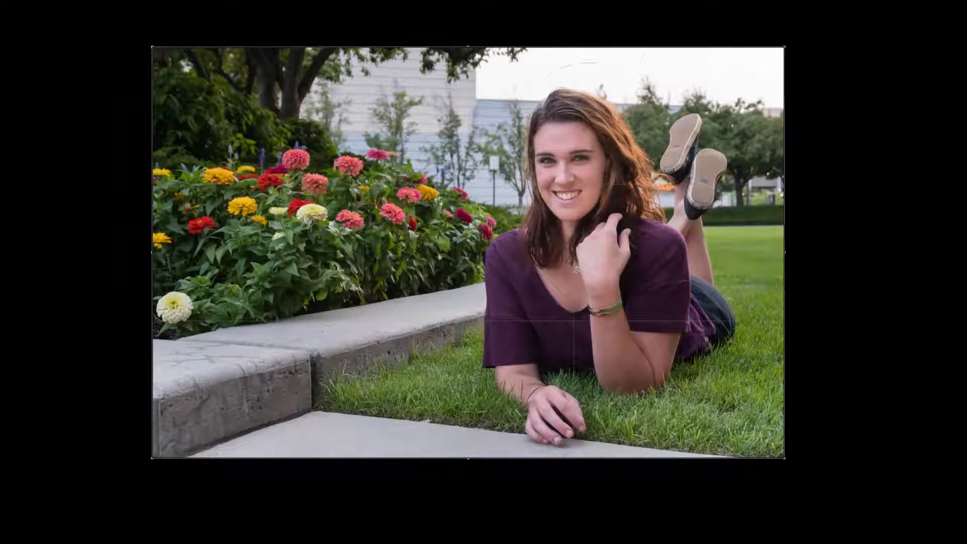
key("l")
key("Return")
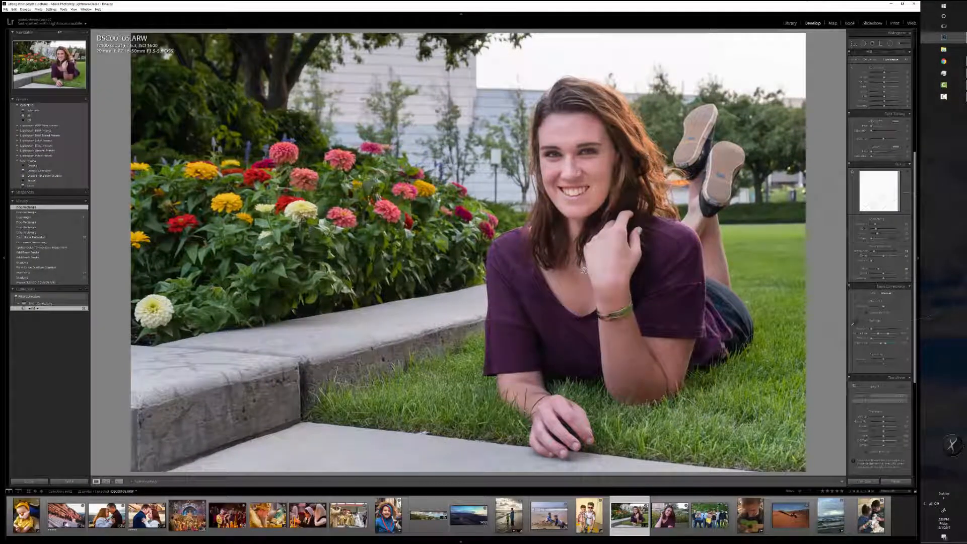
- Fine-tune the Lights region of the tone curve and the Whites level
left_click_drag(915, 255, 915, 152)
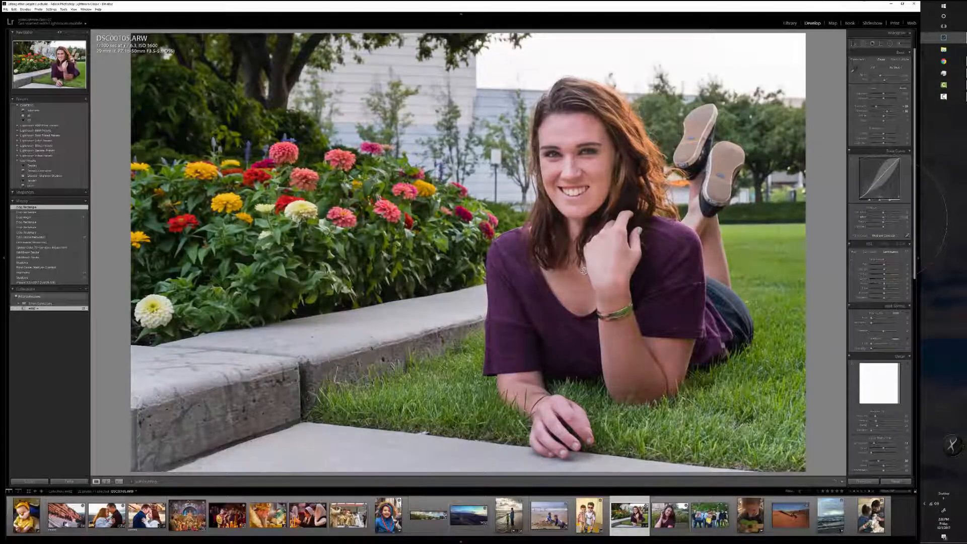
left_click_drag(884, 218, 883, 218)
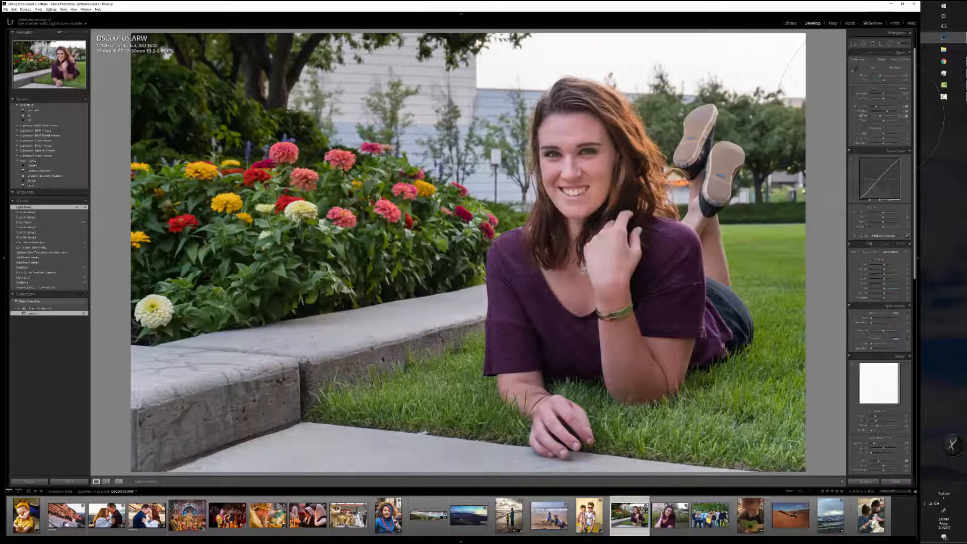
left_click_drag(881, 116, 880, 116)
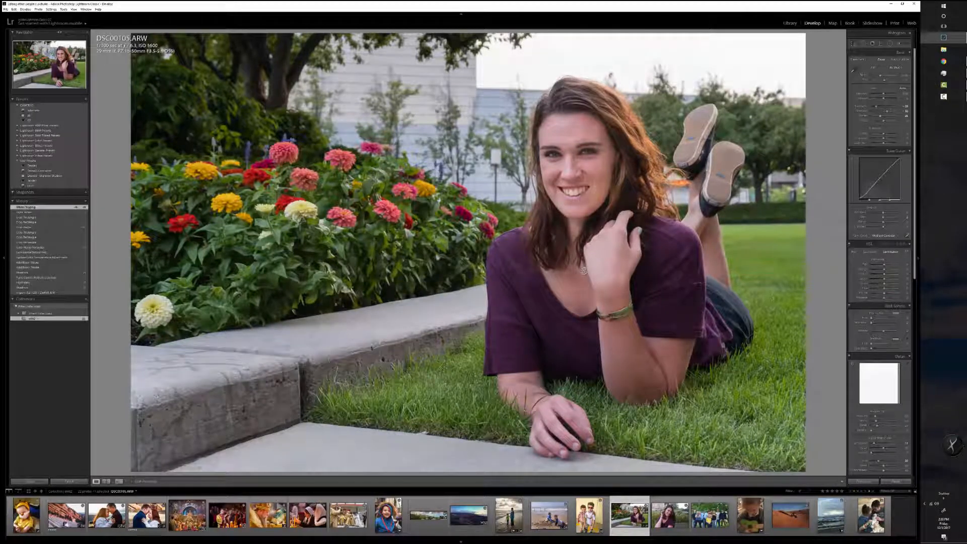
- Start the Adjustment Brush with the DARK preset and paint it over the sky near the photo's upper-right edge
key("k")
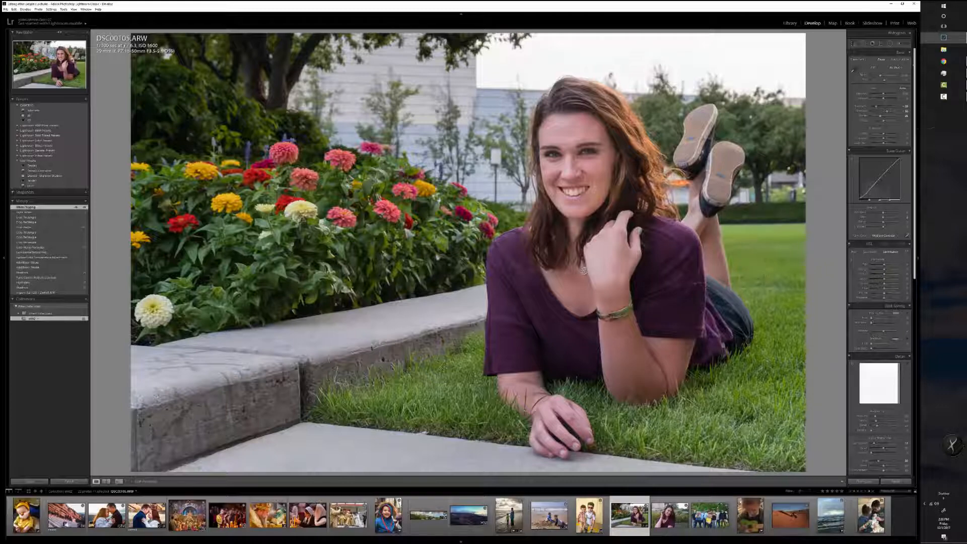
left_click(877, 59)
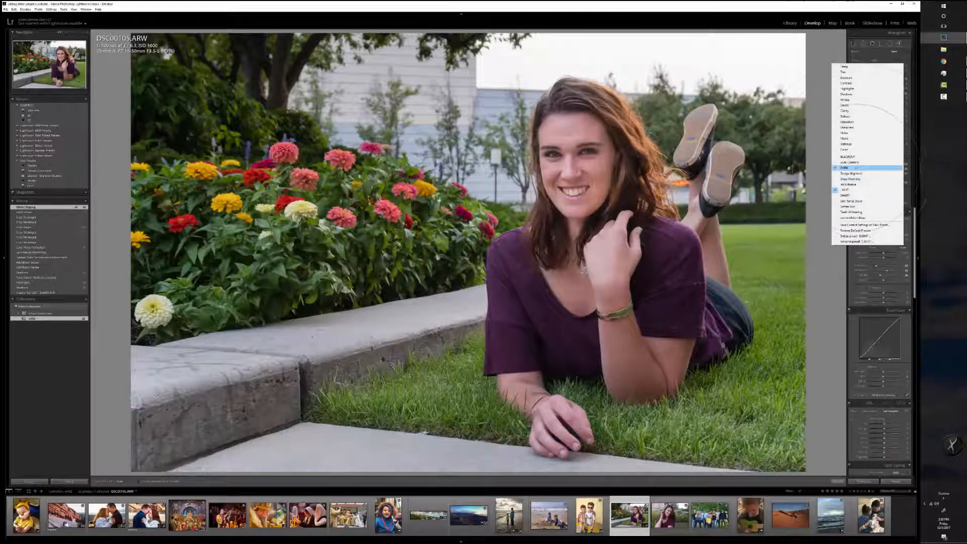
left_click(856, 168)
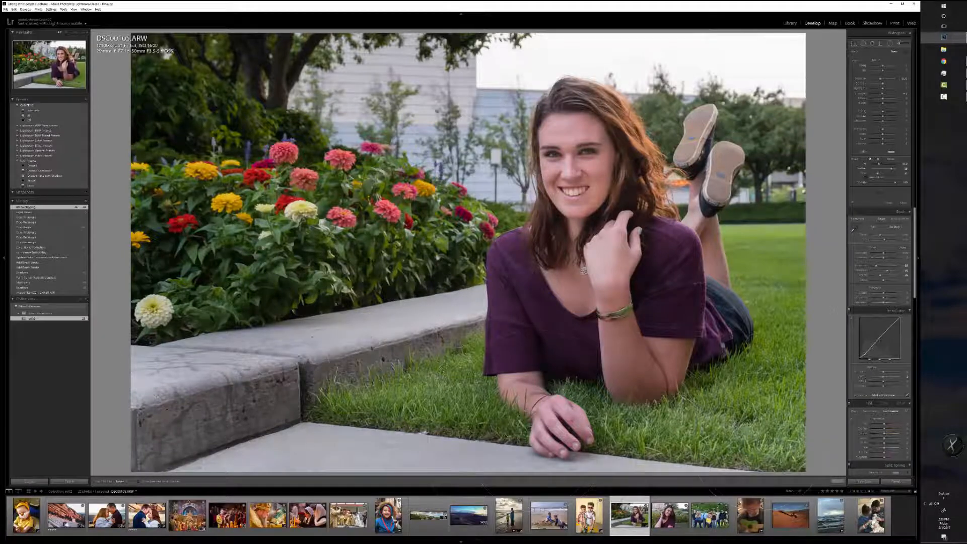
left_click(804, 61)
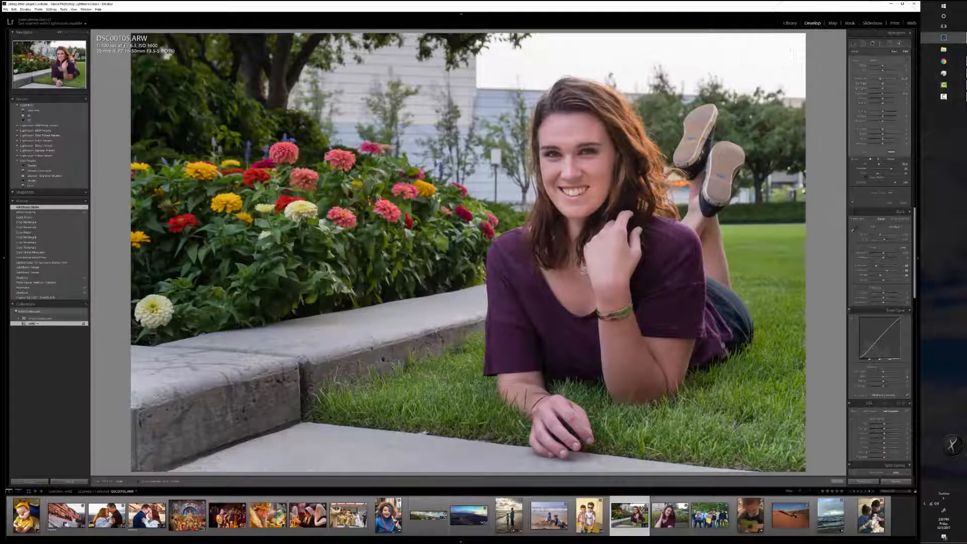
- Apply the Temp brush effect across the woman's purple shirt and up over her raised hand
left_click(876, 60)
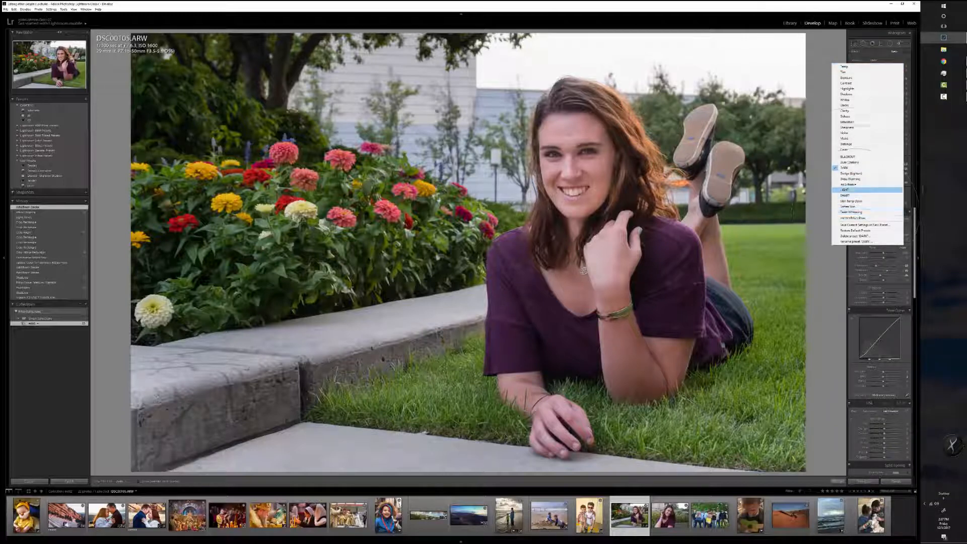
left_click(857, 66)
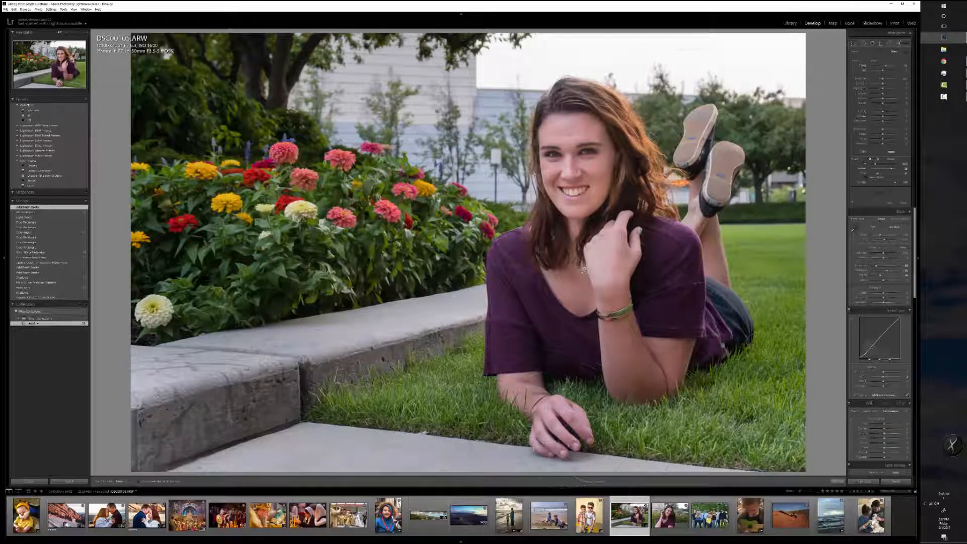
left_click_drag(548, 374, 613, 327)
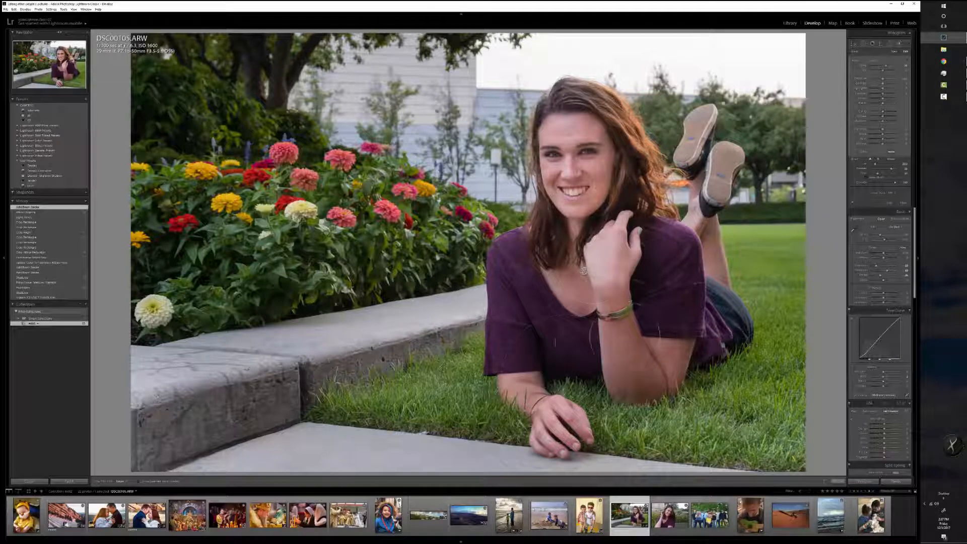
left_click_drag(626, 260, 610, 227)
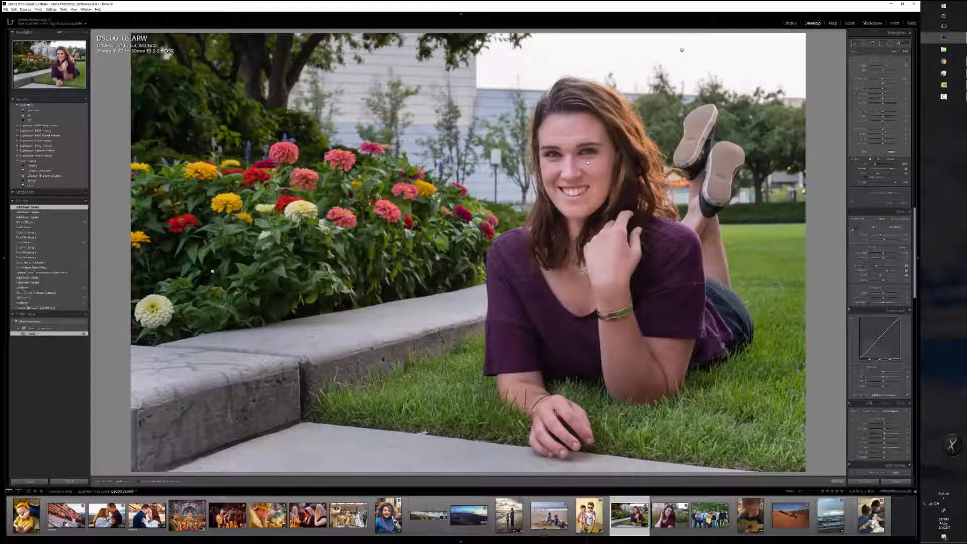
- Create a new brush adjustment with the Teeth Whitening preset and paint it over the woman's teeth in DSC00105
key("Right")
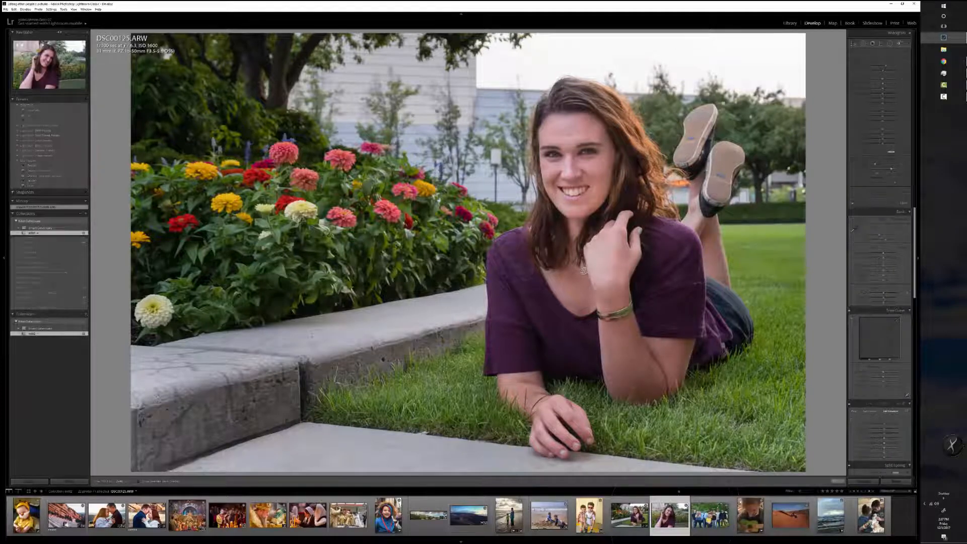
key("Left")
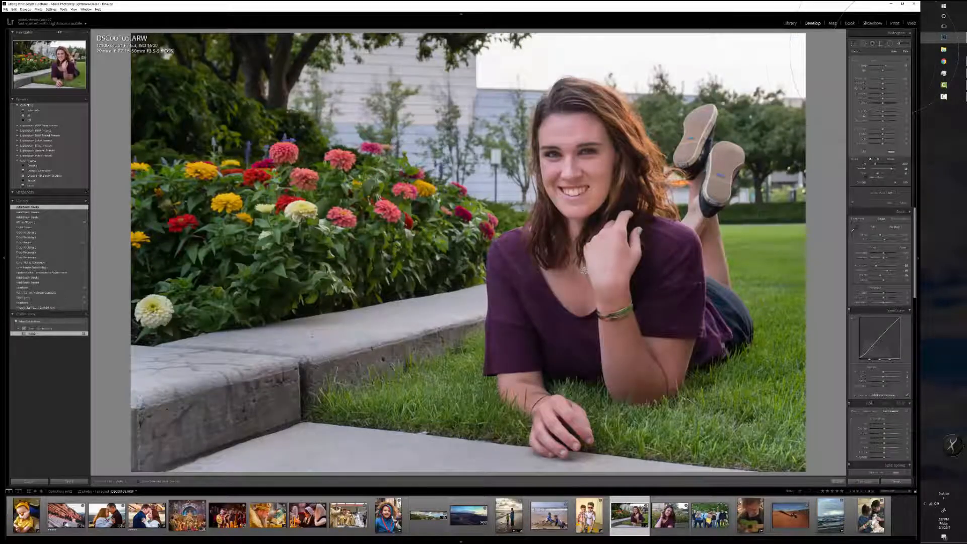
left_click(894, 51)
left_click(875, 61)
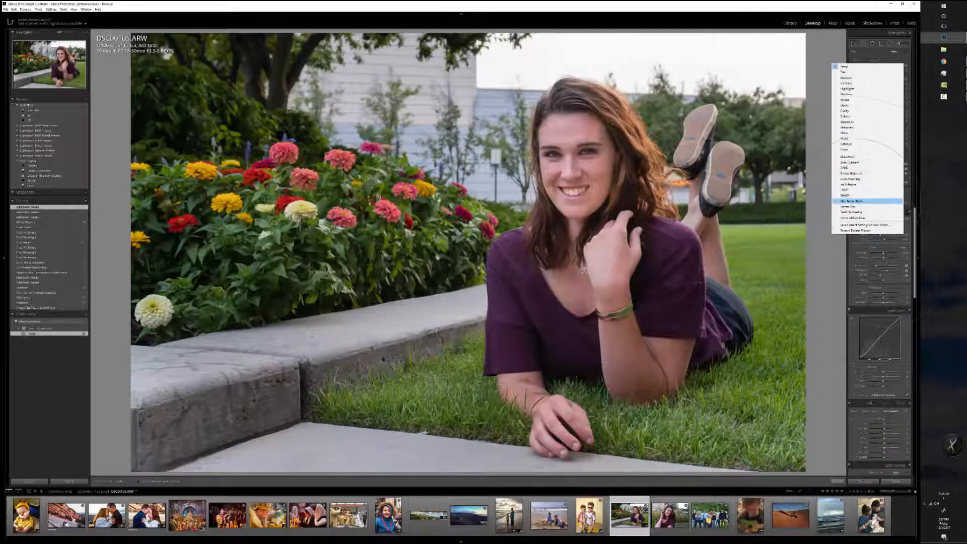
left_click(852, 212)
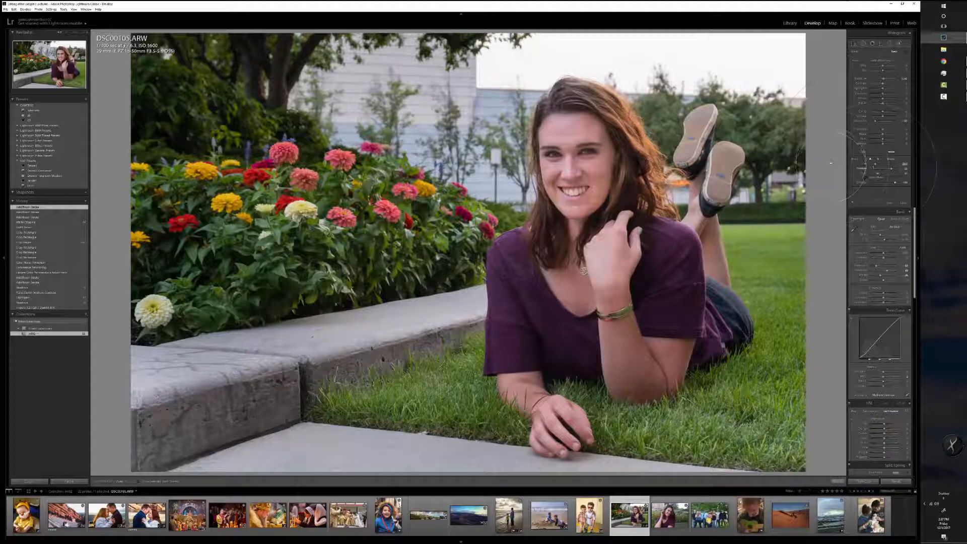
left_click_drag(875, 164, 831, 162)
left_click_drag(566, 191, 585, 190)
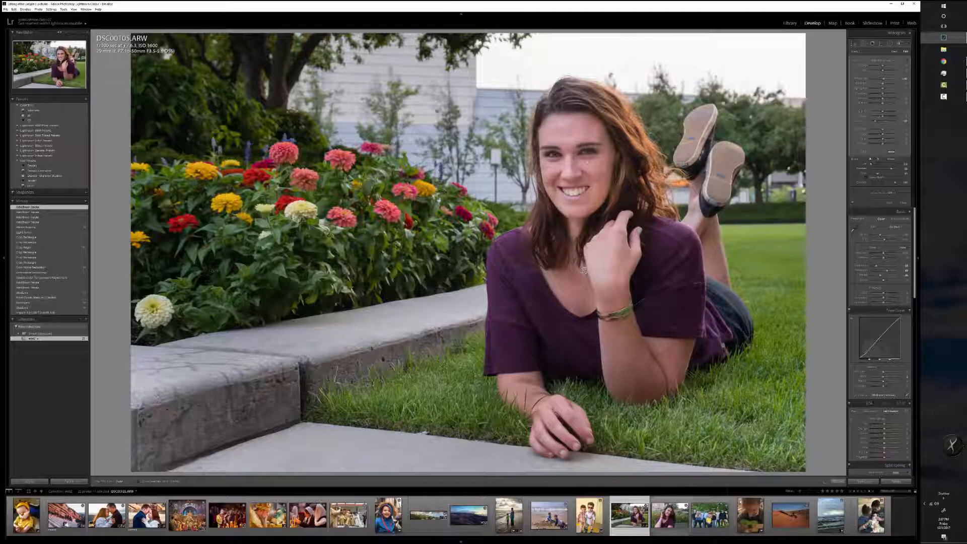
- Open the portrait DSC00125 and brush the Teeth Whitening preset over the woman's teeth
left_click(669, 516)
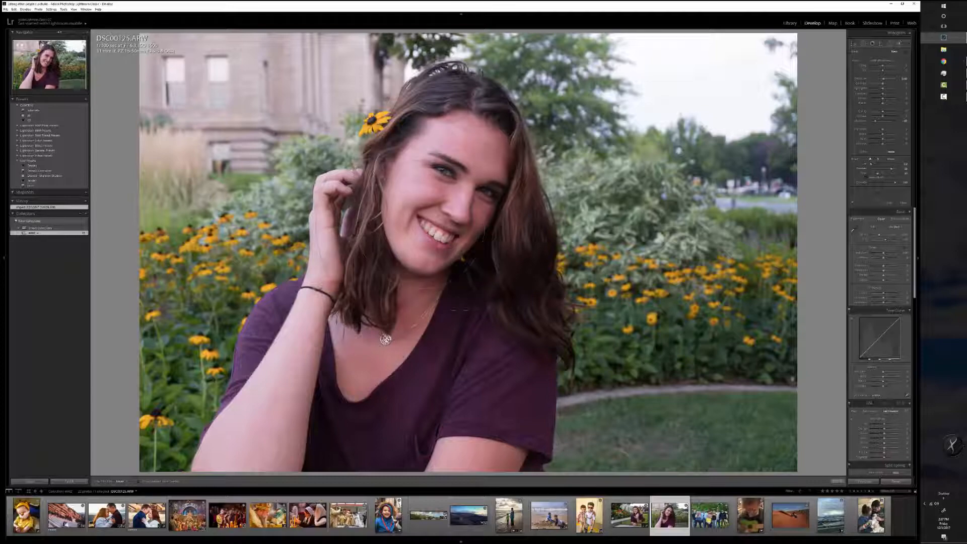
left_click(425, 228)
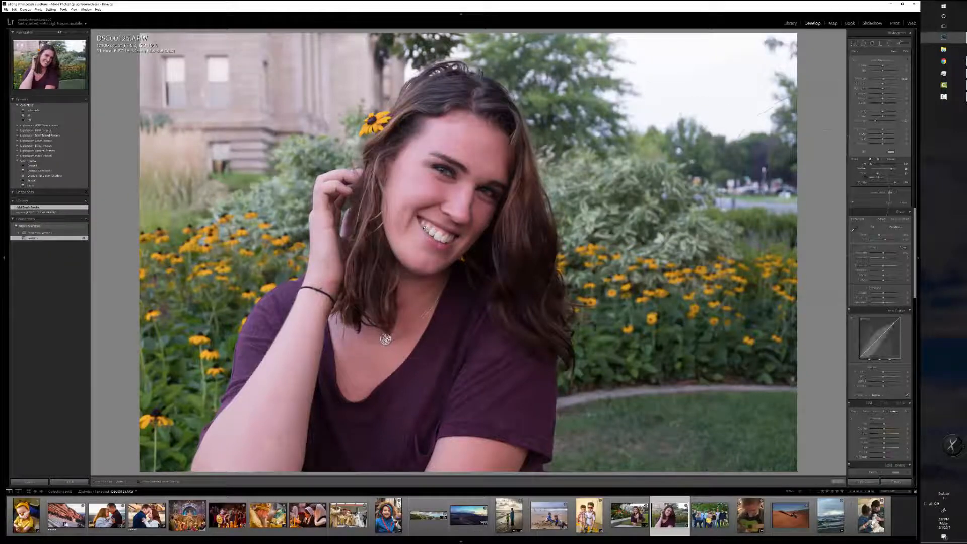
- Raise the Shadows and lower the Highlights of the DSC00125 portrait
left_click_drag(884, 270, 890, 270)
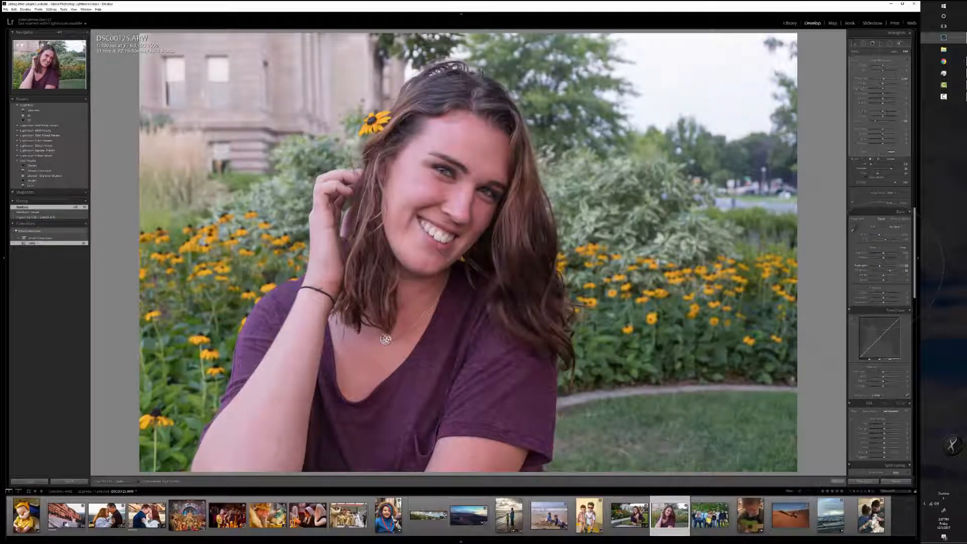
left_click_drag(883, 265, 879, 266)
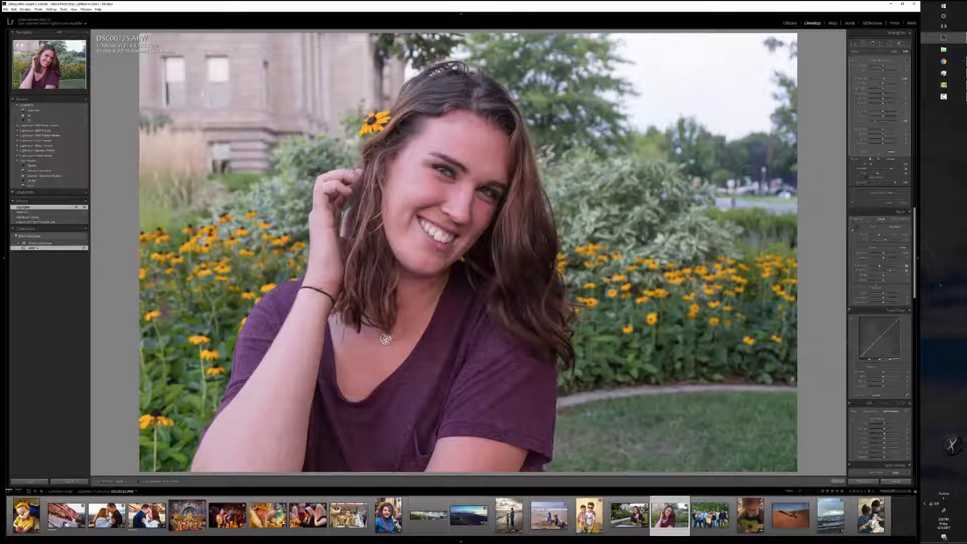
- Adjust the Highlights and Lights regions of the tone curve and set the point curve to Medium Contrast
left_click_drag(883, 377, 880, 372)
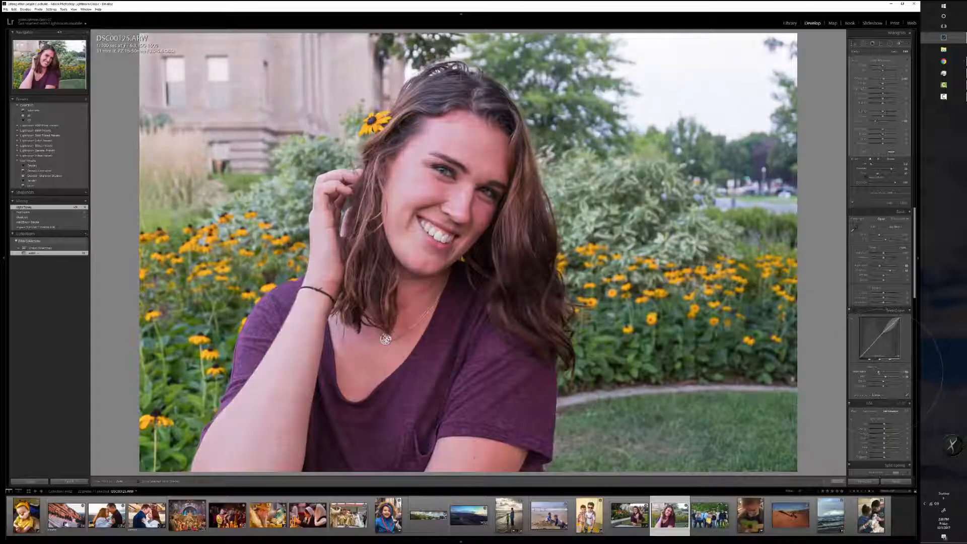
left_click(882, 395)
left_click(882, 403)
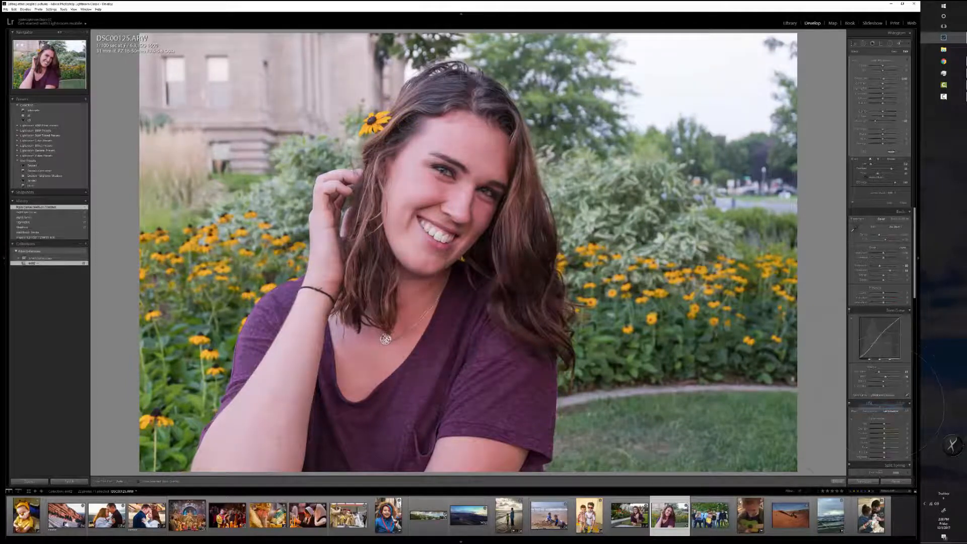
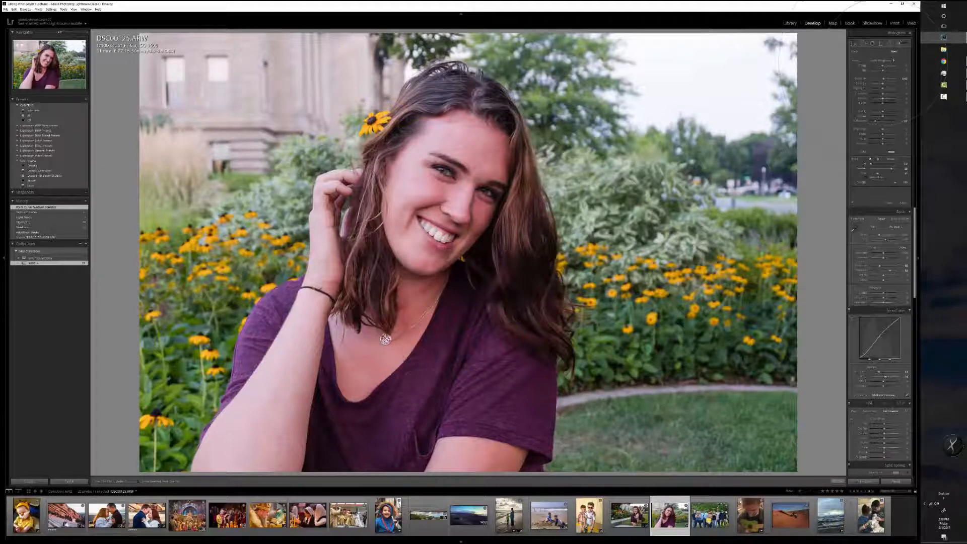
- Brush the DARK preset from the lawn across to the woman's shirt, and warm the photo's color temperature
left_click(887, 61)
left_click(864, 168)
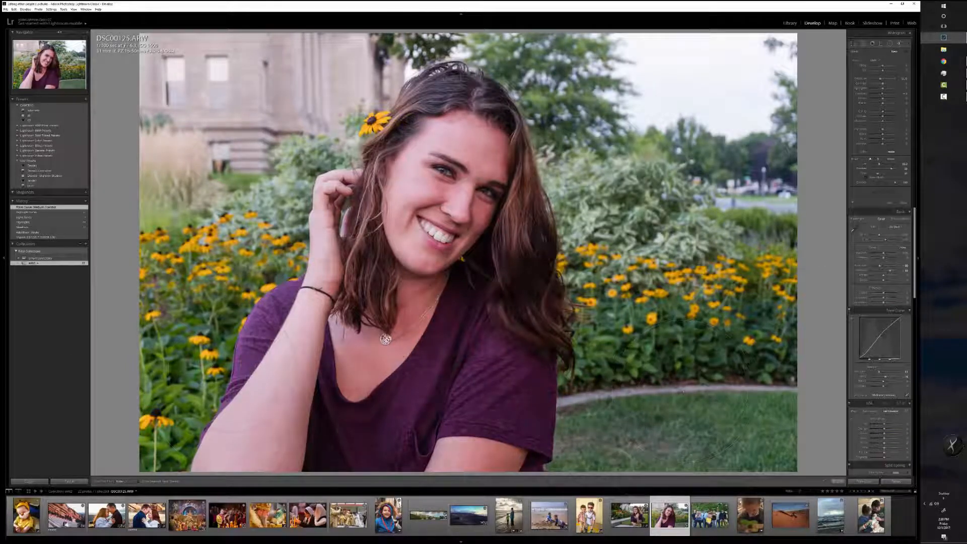
left_click_drag(684, 392, 456, 345)
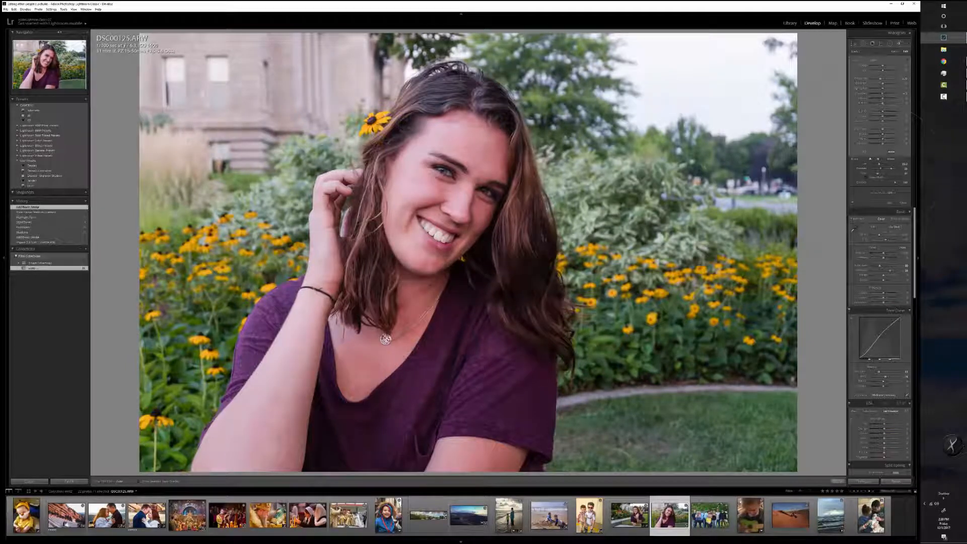
left_click(882, 234)
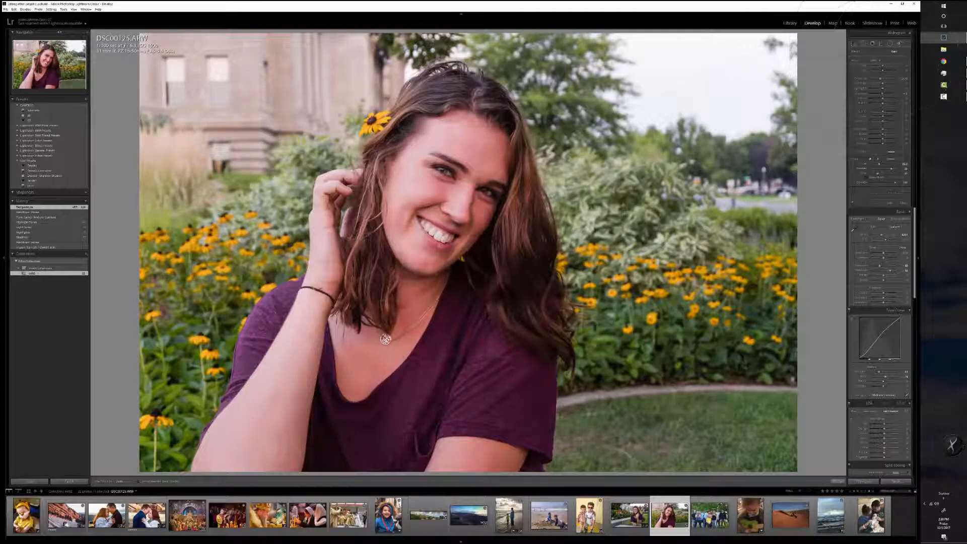
- Switch the brush to the LIGHT preset and paint it beside the woman's chin
left_click(880, 60)
left_click(847, 190)
left_click_drag(407, 271, 403, 267)
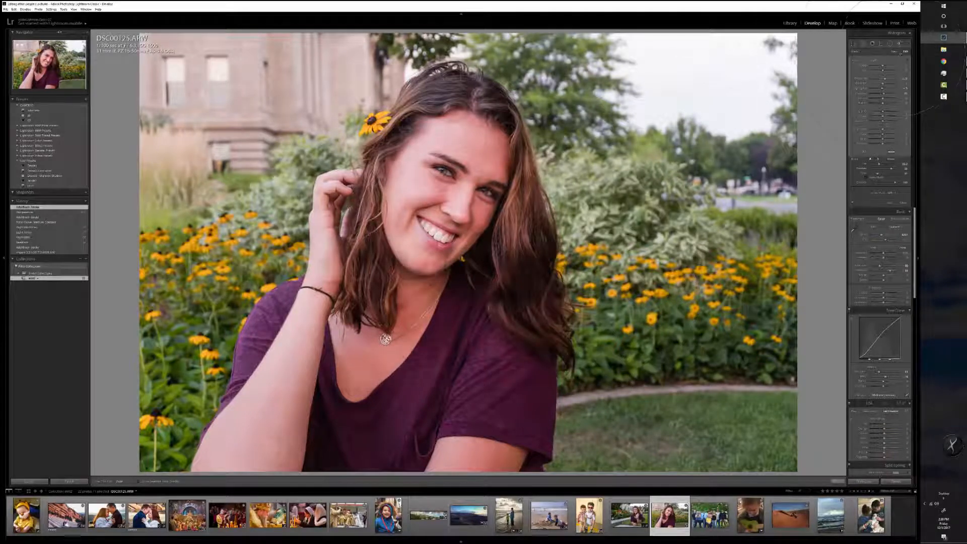
- Create a new brush adjustment with the Soften Skin preset and paint it over the woman's arm, neck and face
left_click(894, 51)
left_click(875, 61)
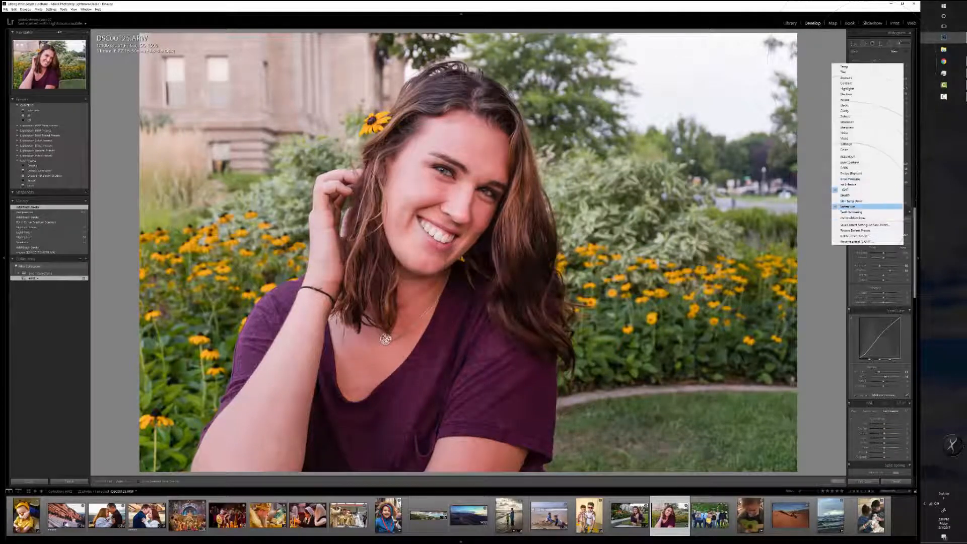
left_click(852, 206)
scroll(243, 336, "down", 5)
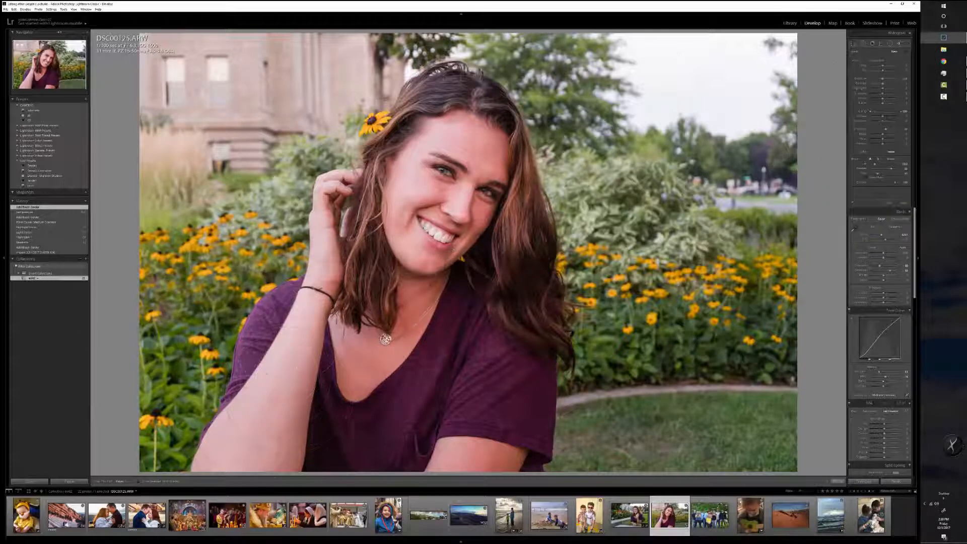
mouse_move(278, 421)
left_mouse_down()
mouse_move(334, 304)
mouse_move(368, 317)
left_mouse_up()
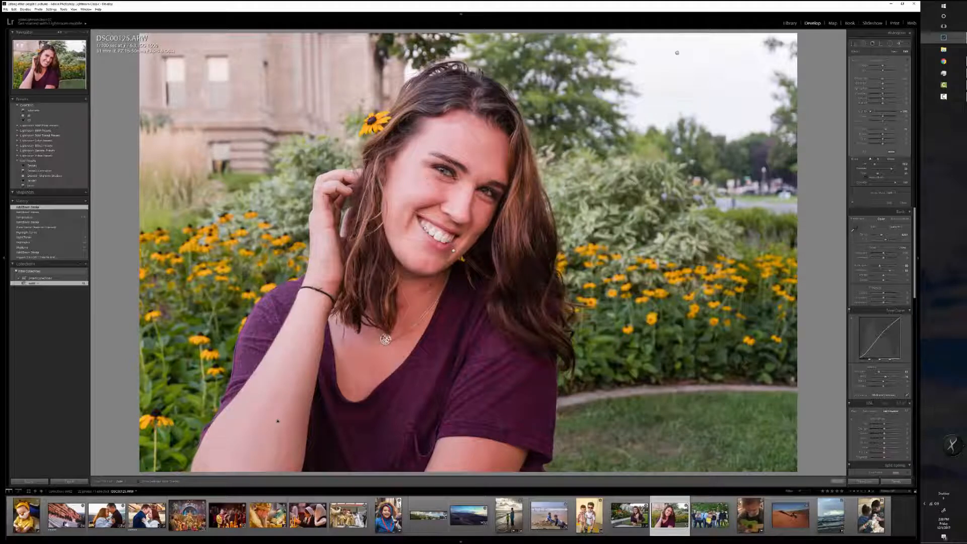
left_click_drag(415, 241, 472, 171)
left_click_drag(485, 170, 471, 221)
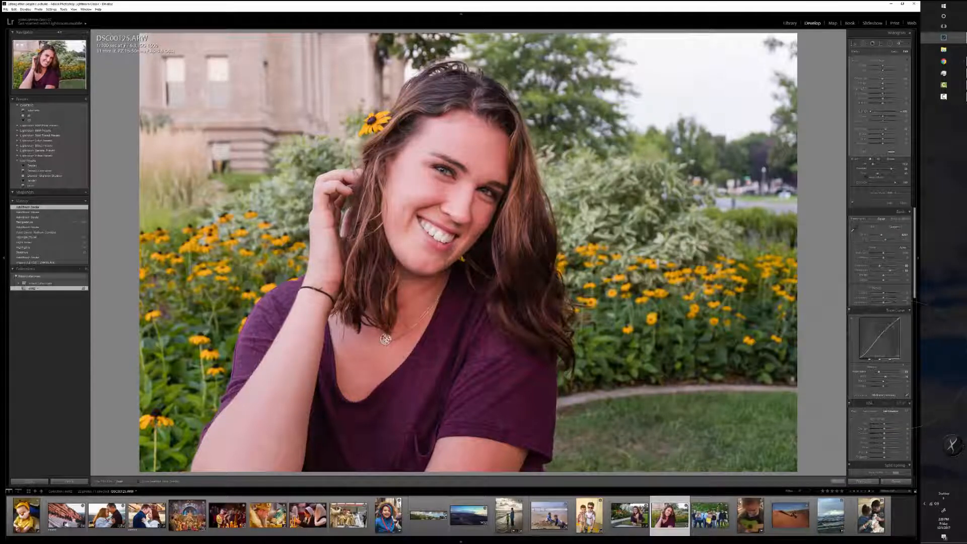
- Increase the photo's Dehaze amount slightly
scroll(880, 343, "down", 10)
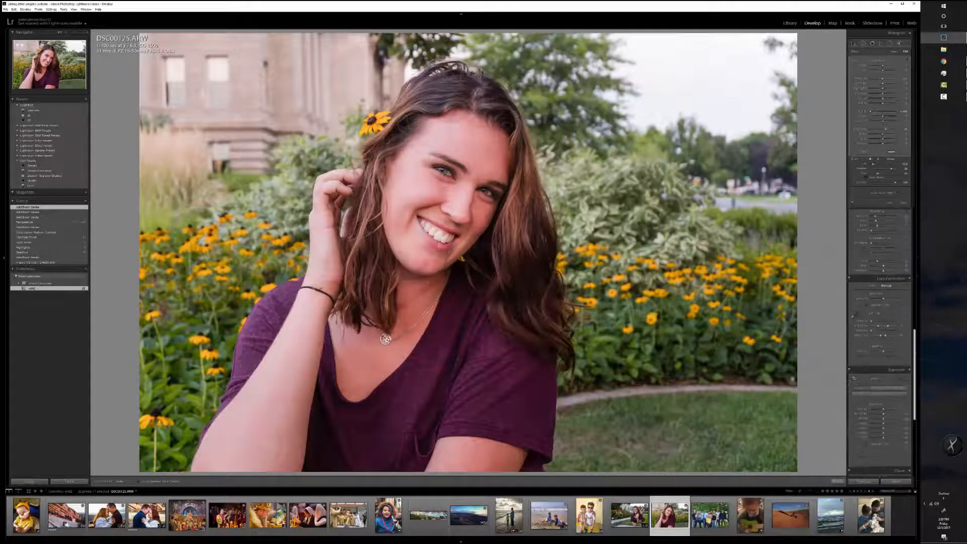
scroll(880, 343, "down", 5)
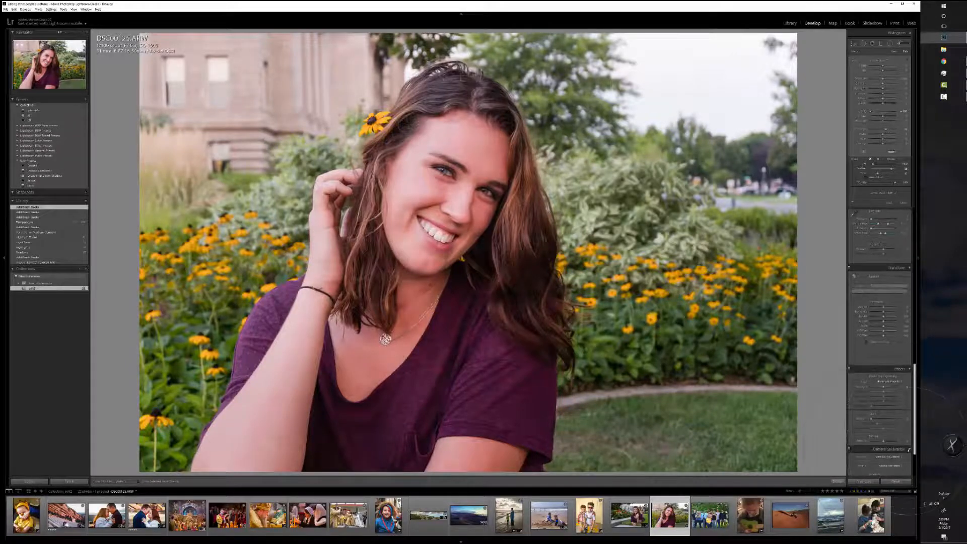
scroll(880, 342, "down", 1)
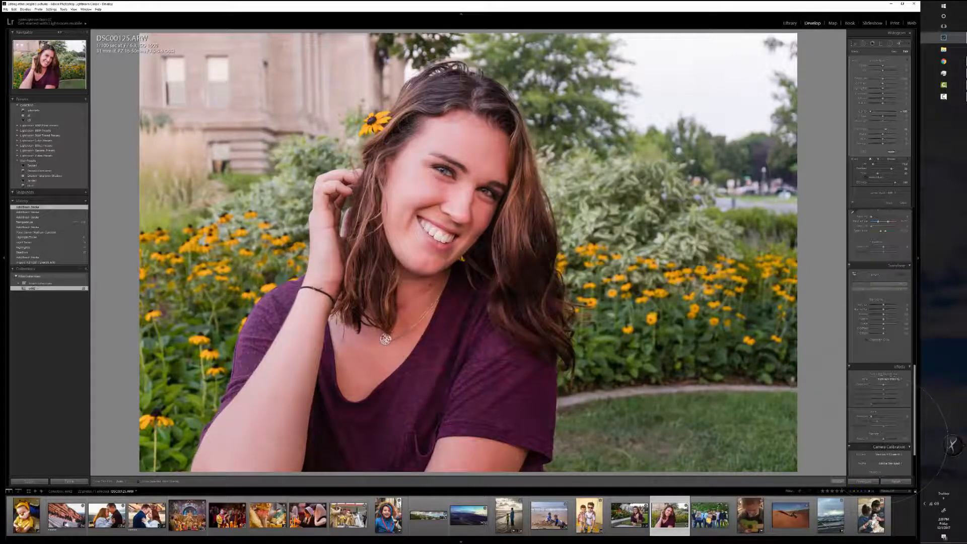
left_click_drag(884, 439, 885, 439)
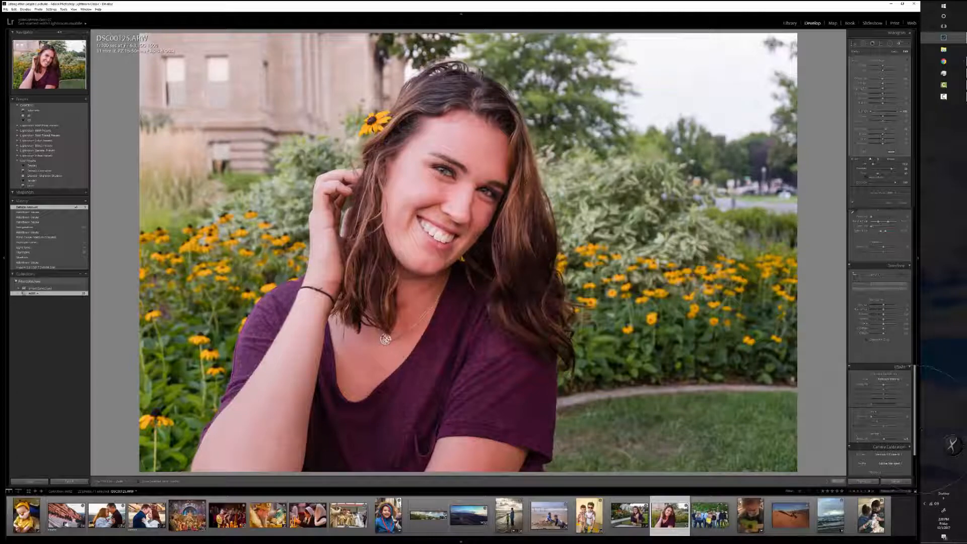
- Increase the photo's Clarity slightly
left_click_drag(914, 408, 915, 259)
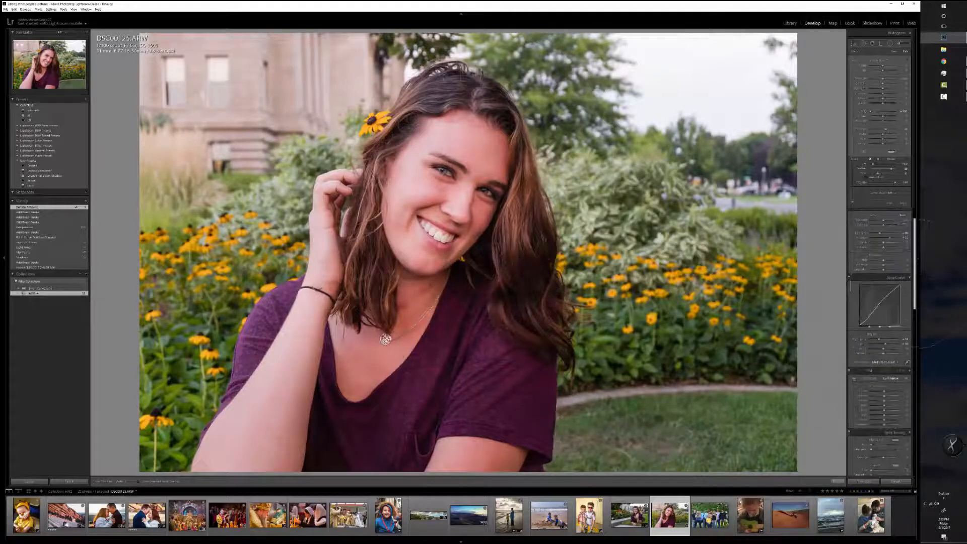
scroll(879, 340, "up", 1)
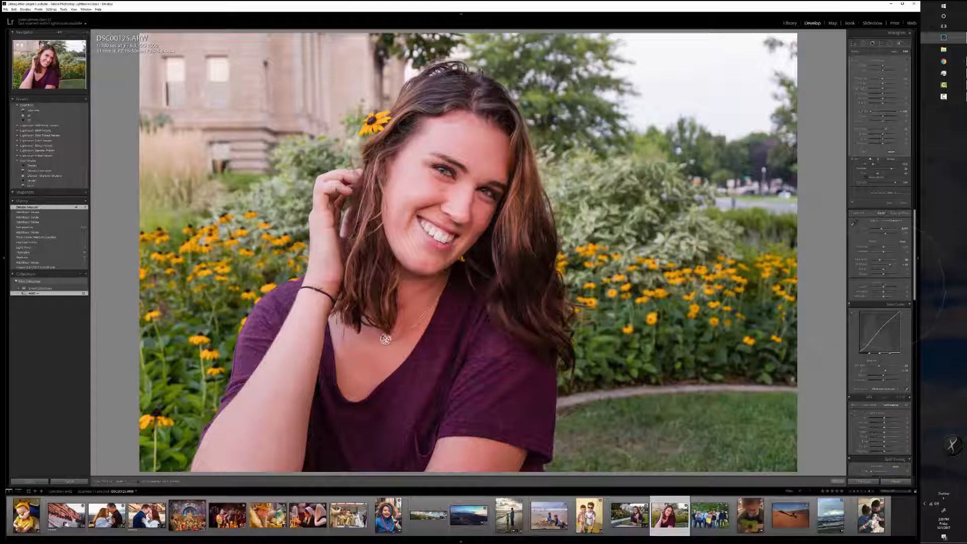
left_click_drag(883, 287, 885, 287)
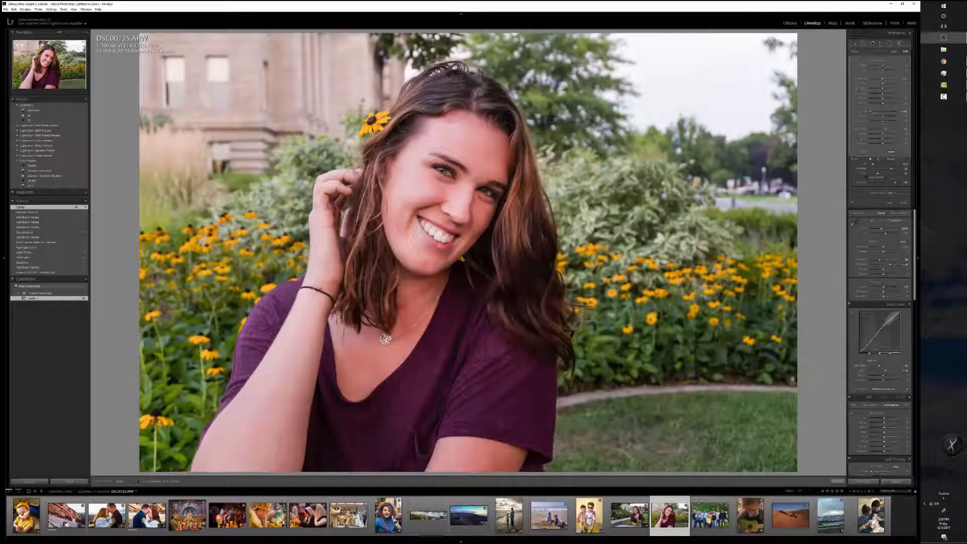
- Open the next photo, the family group portrait, then straighten it slightly and crop in its sides
key("Right")
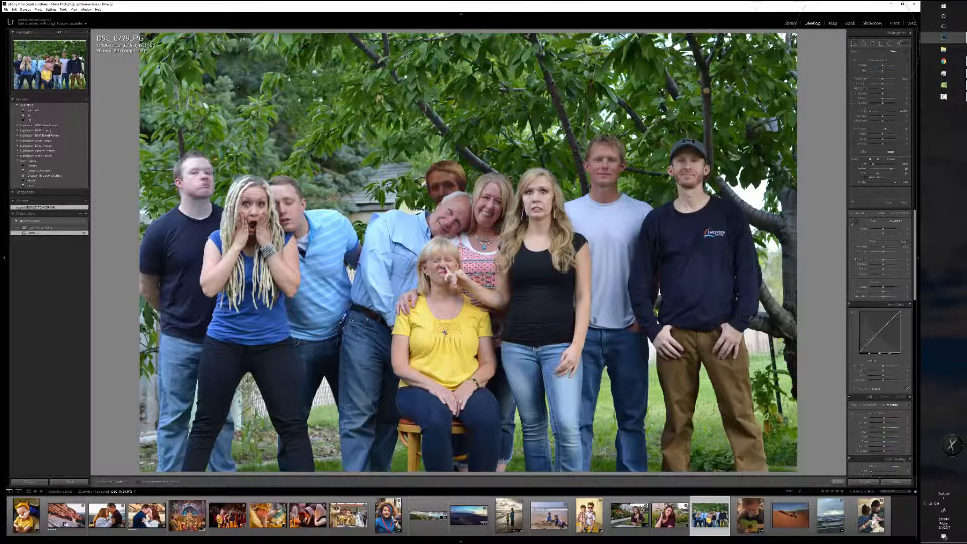
key("r")
left_click_drag(815, 104, 815, 106)
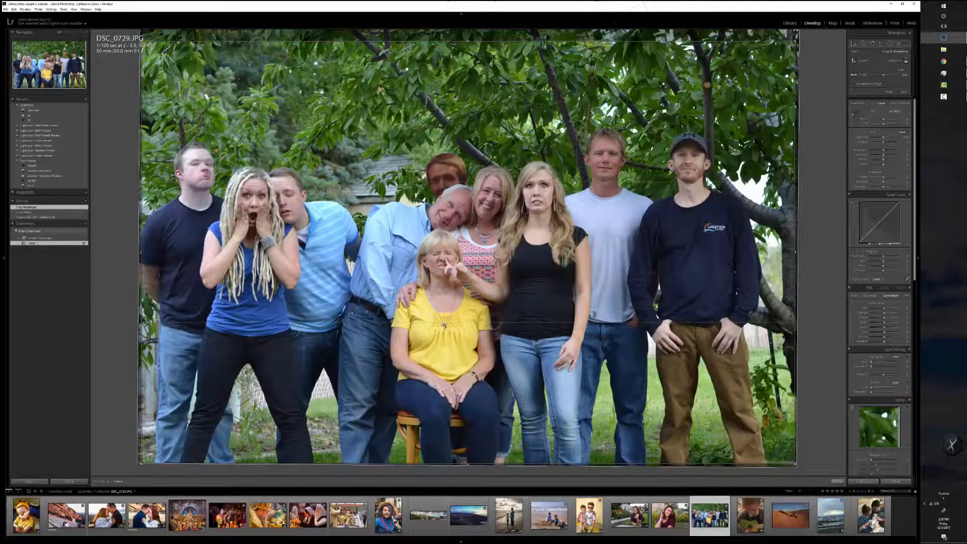
left_click_drag(817, 36, 819, 40)
key("l")
key("l")
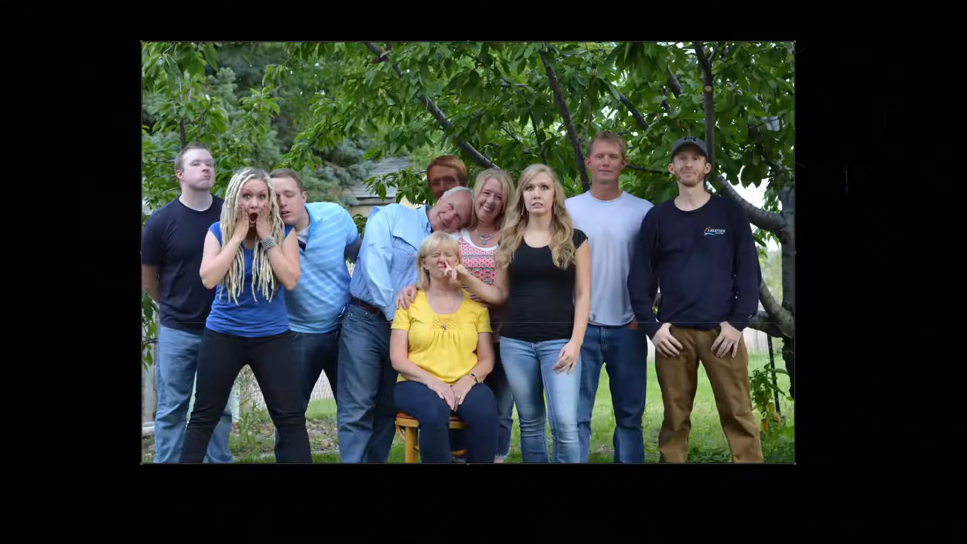
left_click_drag(794, 184, 781, 194)
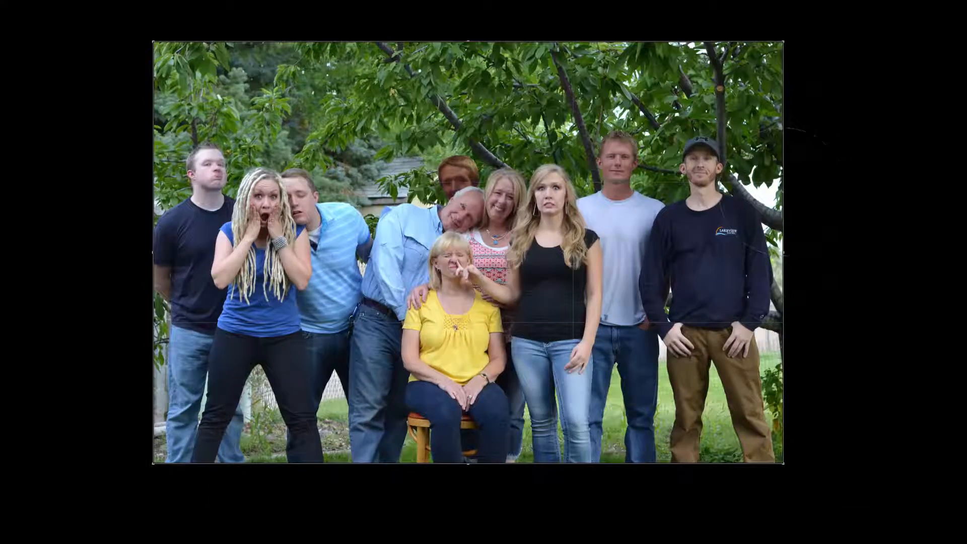
key("l")
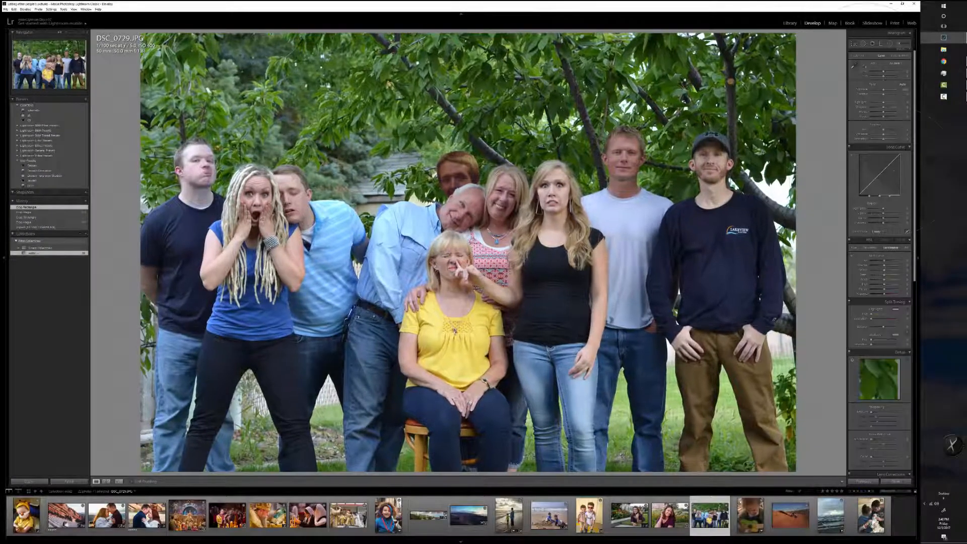
key("Return")
- Apply the Medium Contrast point curve to the group portrait, raise its Shadows and lower its Highlights
left_click(879, 232)
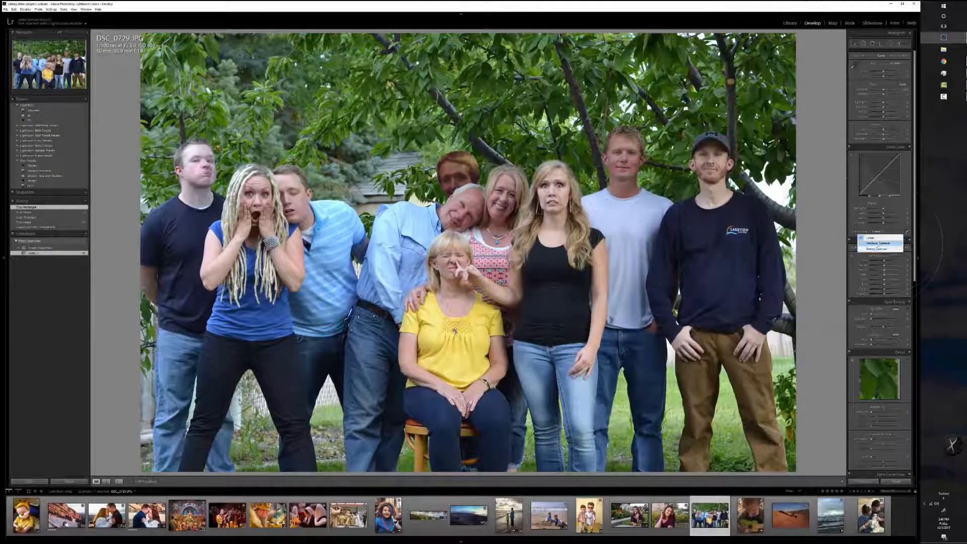
left_click(877, 243)
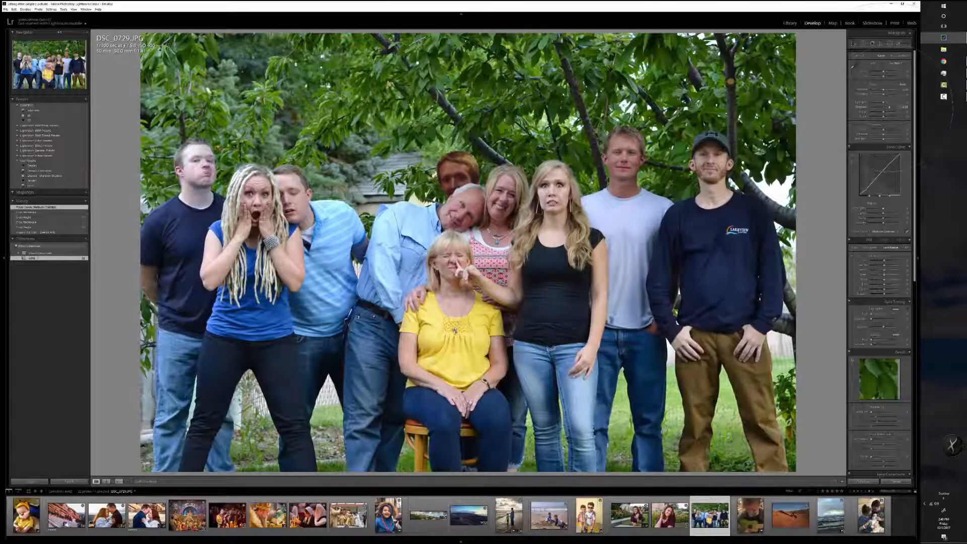
mouse_move(890, 107)
left_mouse_down()
mouse_move(888, 94)
mouse_move(877, 102)
left_mouse_up()
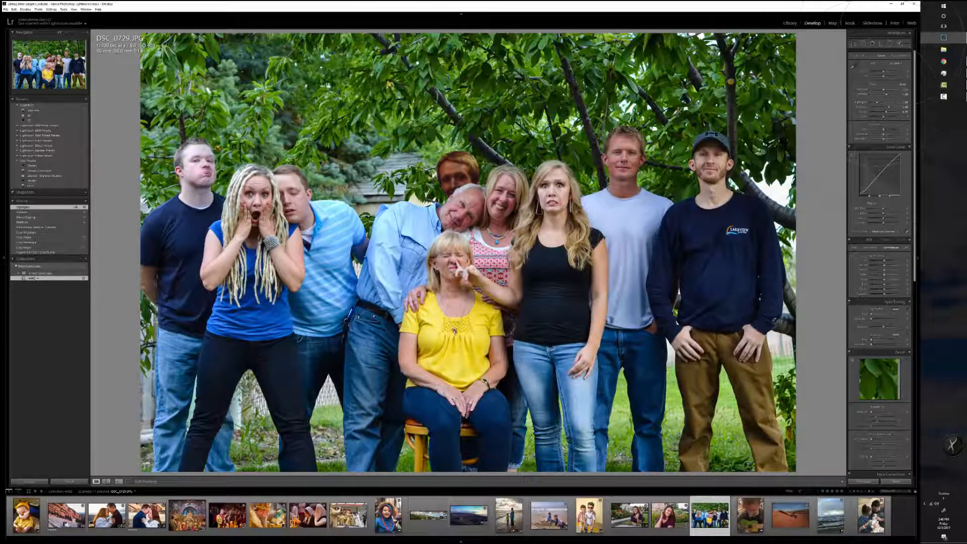
- Paint the LIGHT brush preset over the faces of the man at the back and the woman with dreadlocks
left_click(900, 44)
left_click(878, 61)
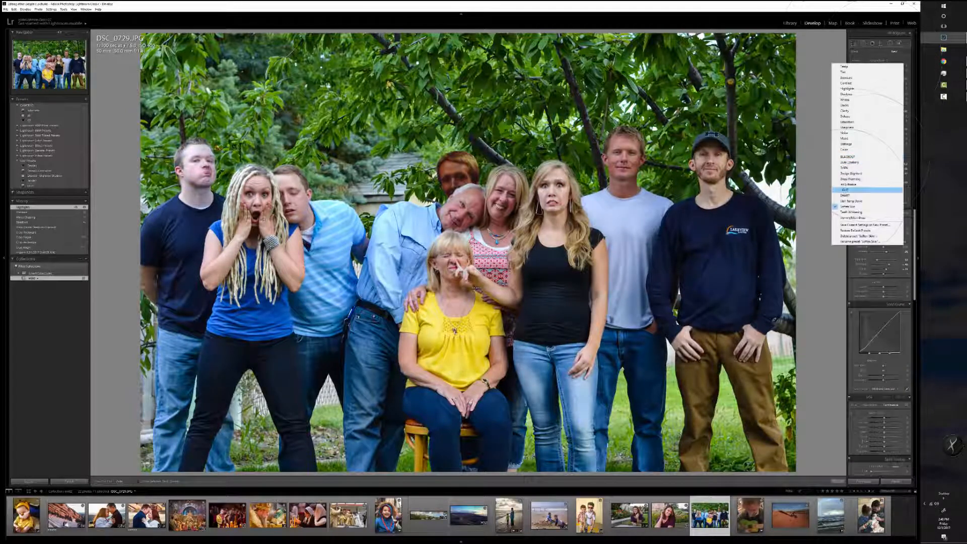
left_click(851, 190)
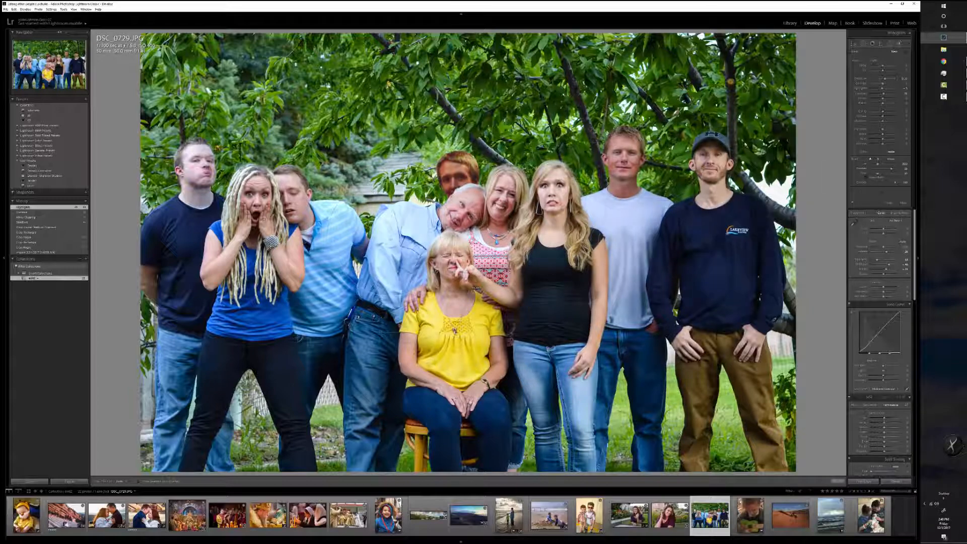
left_click_drag(439, 178, 453, 155)
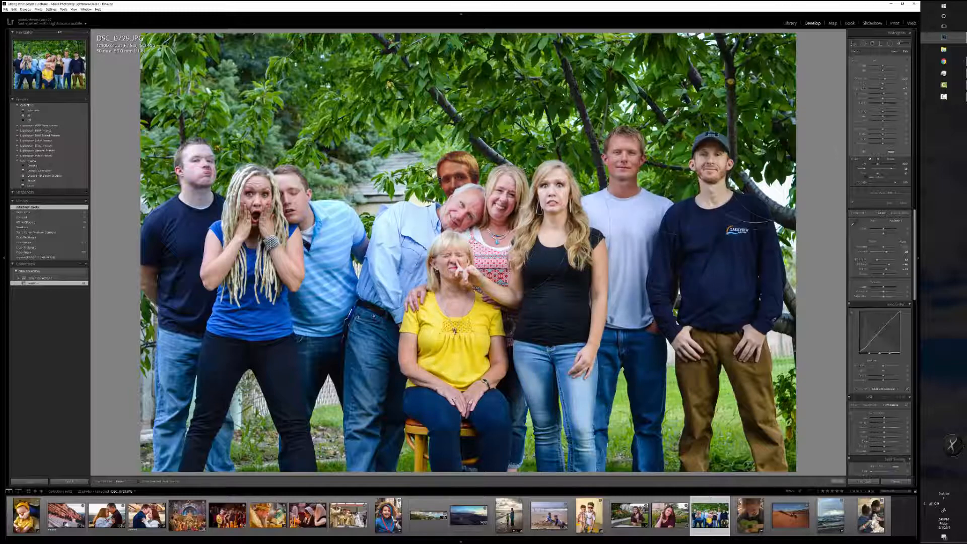
left_click_drag(246, 224, 255, 204)
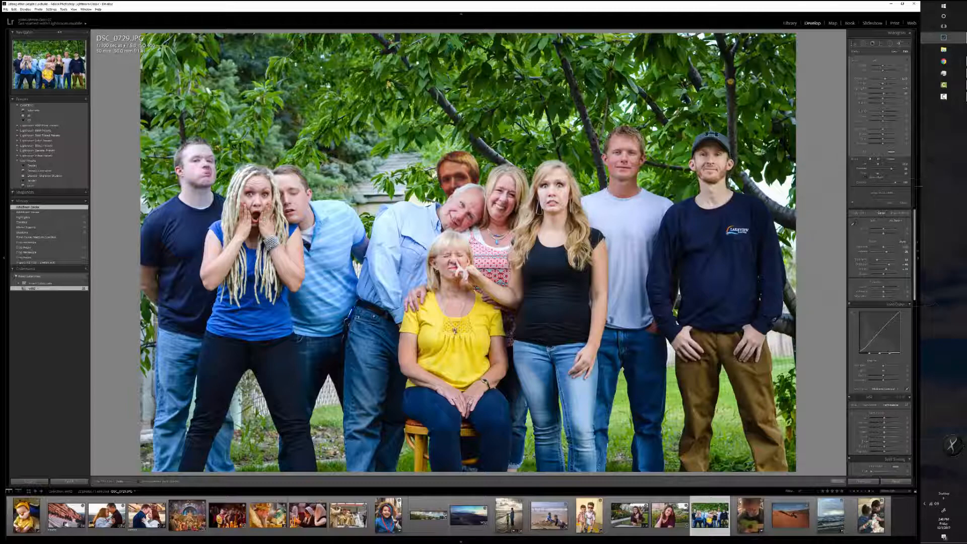
- Fine-tune the tone curve's Highlights and Lights and warm the group portrait's white balance temperature slightly
left_click_drag(883, 371, 884, 366)
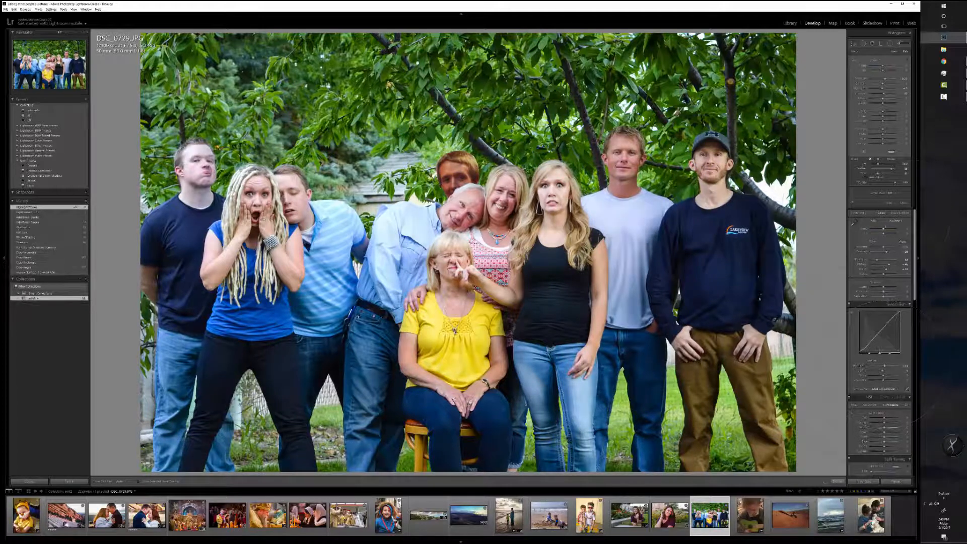
left_click_drag(883, 228, 885, 229)
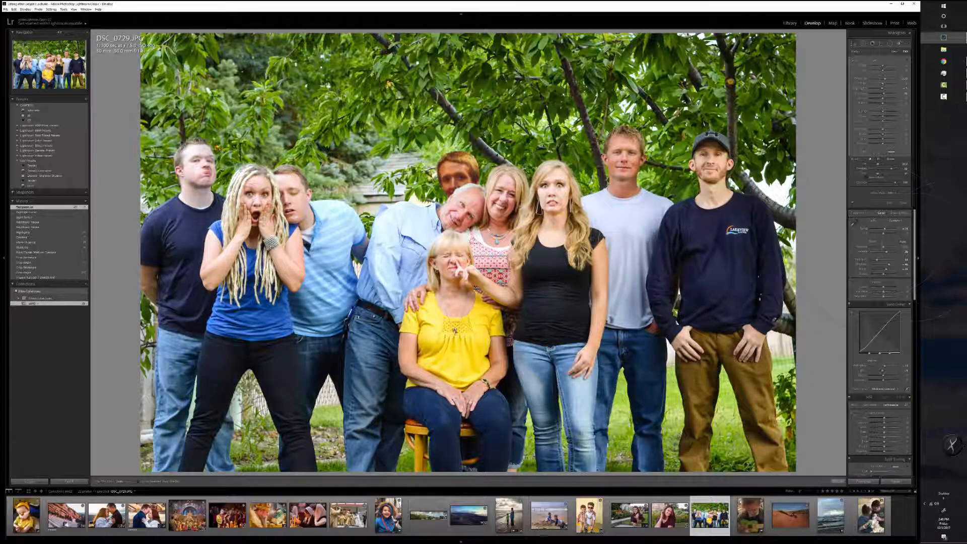
- Add luminance and color noise reduction to the group portrait and readjust its basic Highlights
left_click_drag(915, 256, 914, 361)
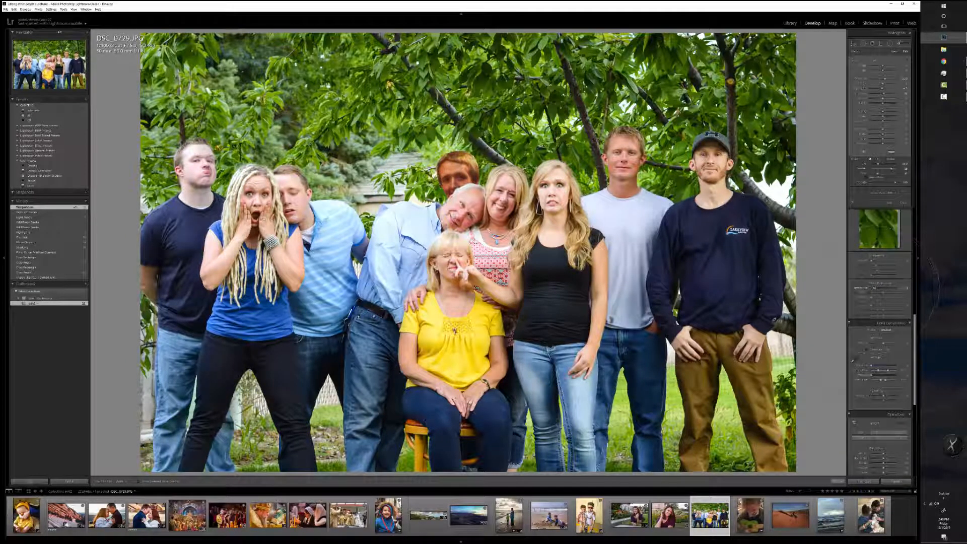
left_click_drag(872, 288, 874, 305)
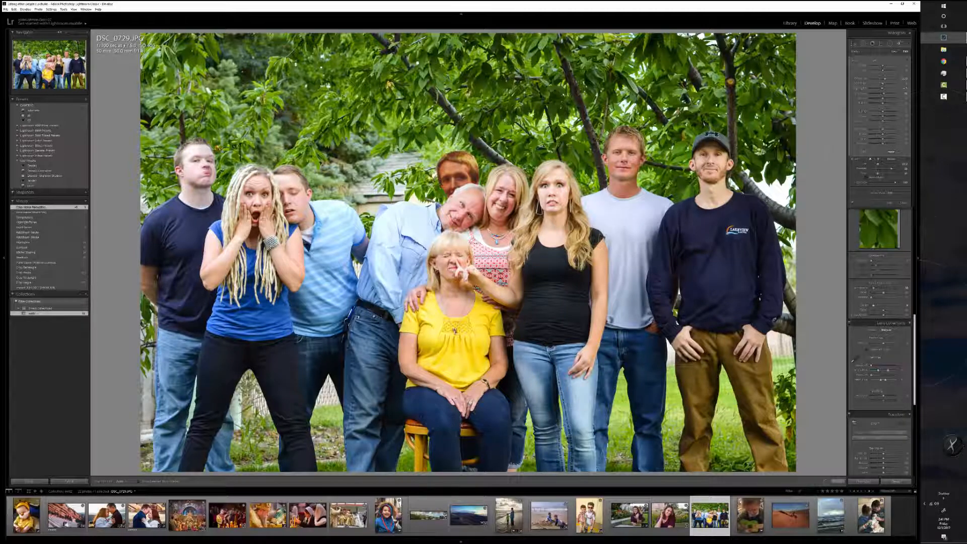
left_click_drag(914, 365, 874, 266)
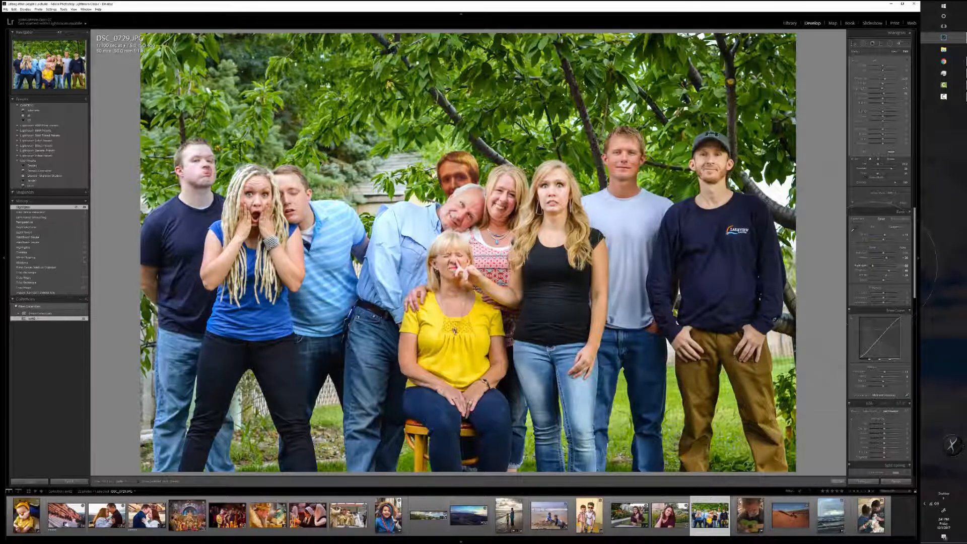
- Compare the group portrait before and after the edits
key("backslash")
key("backslash")
key("backslash")
- Open the photo of the child playing the green guitar and apply the Medium Contrast point curve
left_click(750, 515)
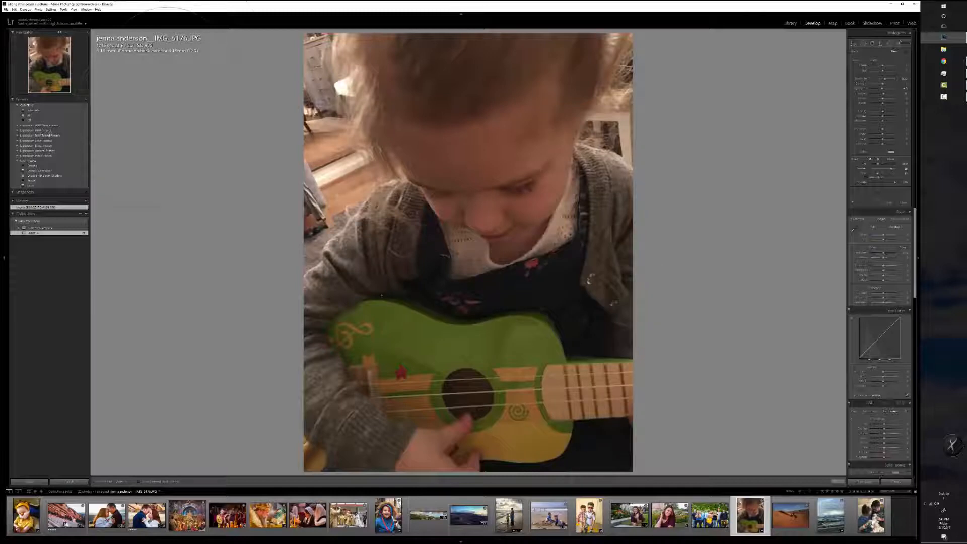
key("i")
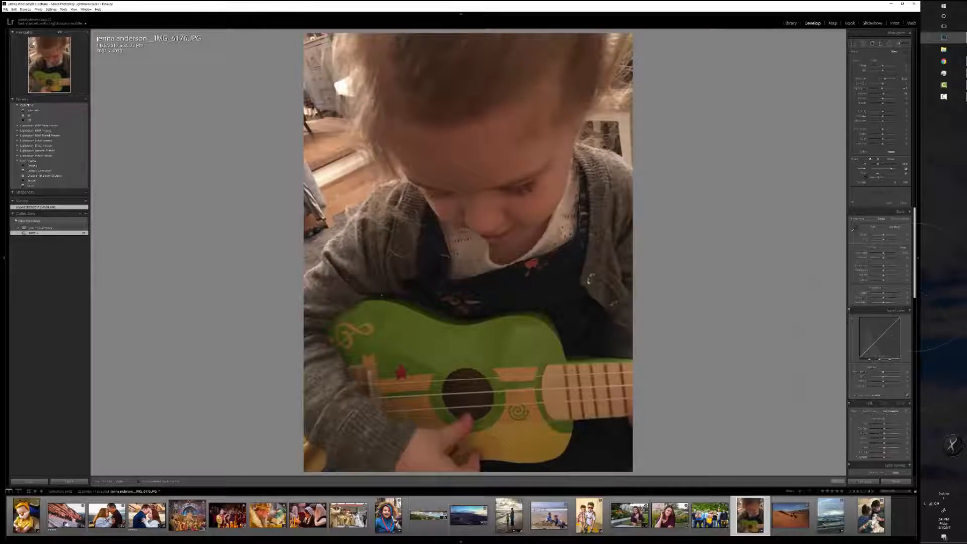
scroll(879, 302, "down", 3)
left_click(877, 303)
left_click(877, 315)
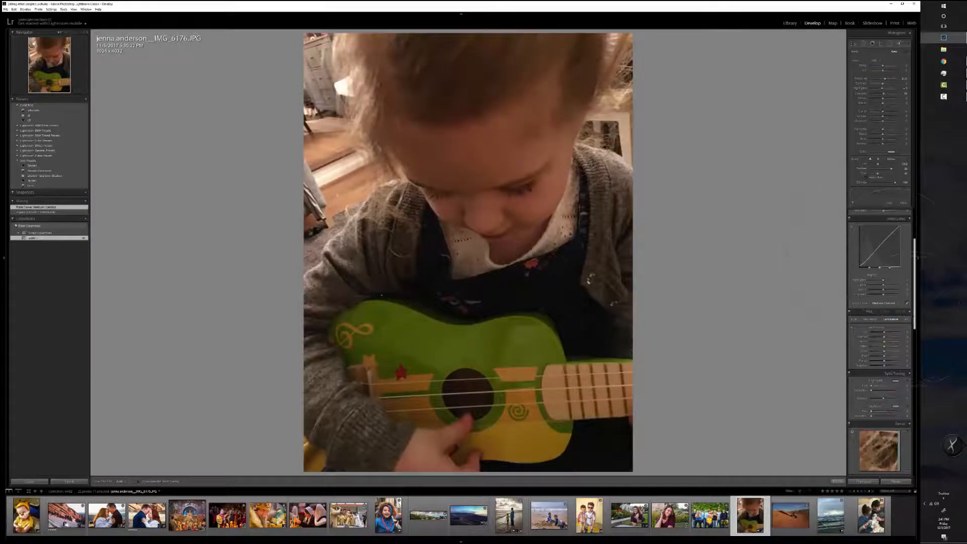
- Add luminance and color noise reduction to the guitar photo
scroll(854, 390, "down", 5)
left_click(877, 318)
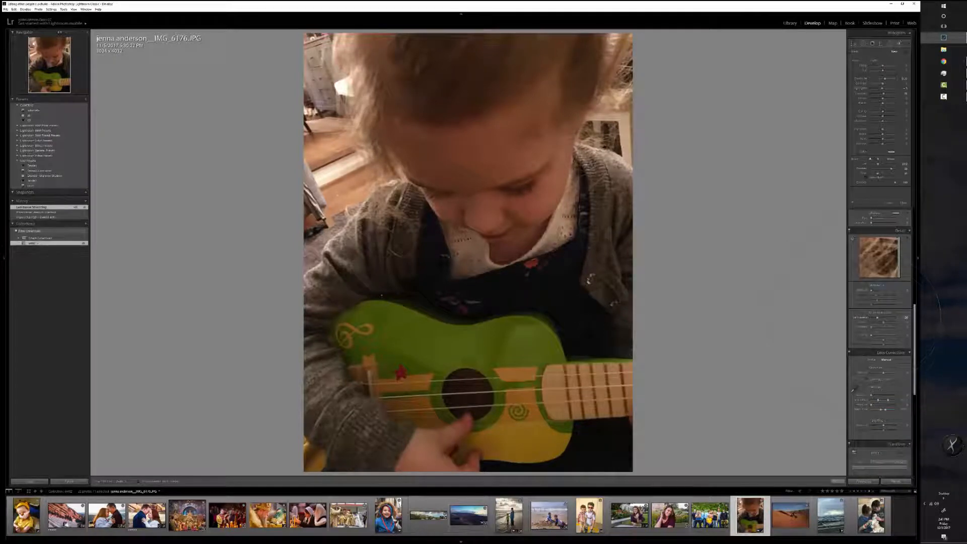
left_click(877, 335)
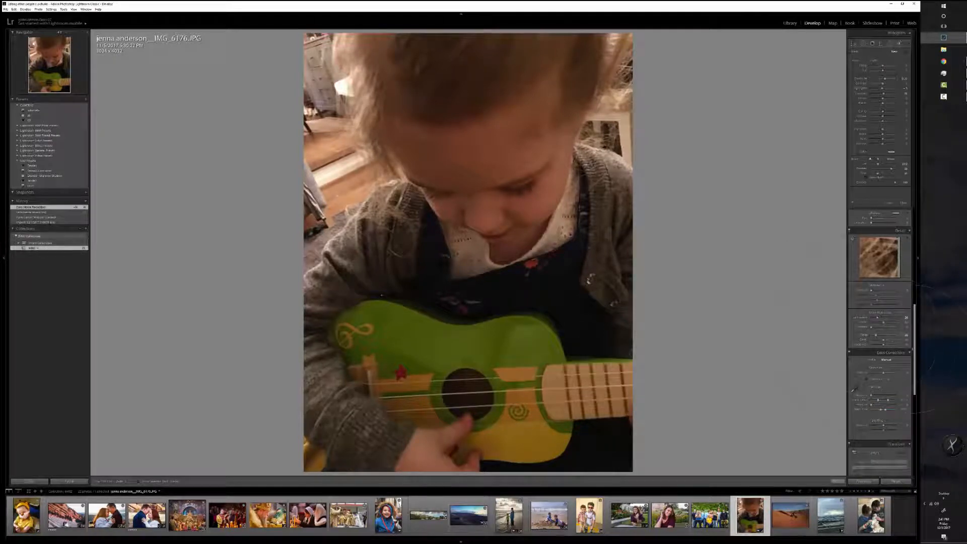
- Brighten the guitar photo with raised Shadows and Exposure, lower its Highlights and add some Clarity
scroll(853, 389, "up", 5)
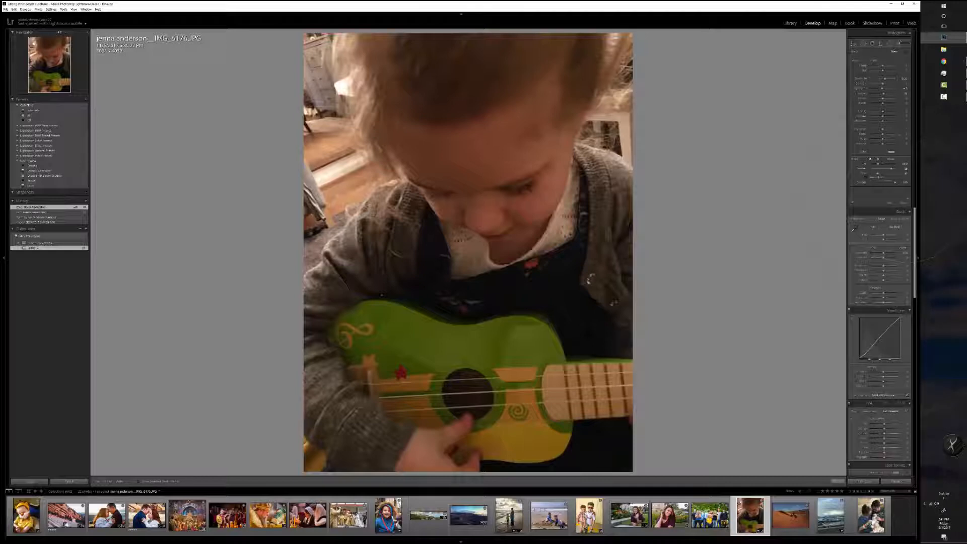
left_click(890, 270)
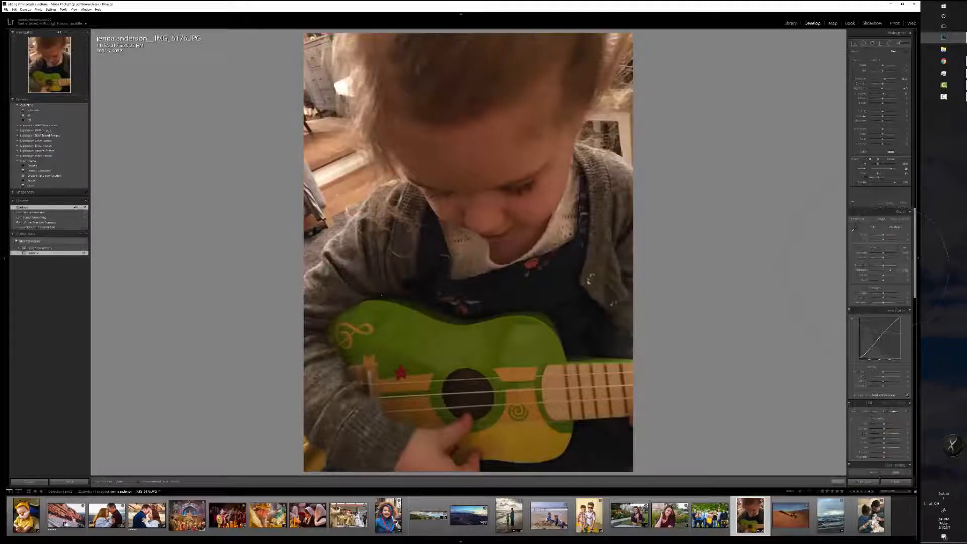
left_click_drag(876, 266, 886, 292)
left_click(885, 253)
- Dab a darkening brush preset at the guitar photo's right edge and raise the tone curve's Lights
left_click(874, 61)
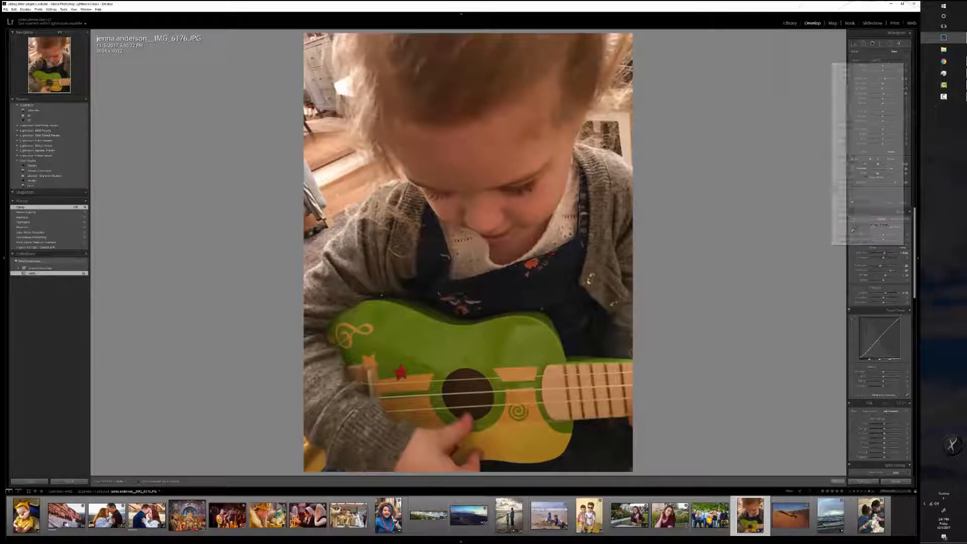
left_click(863, 167)
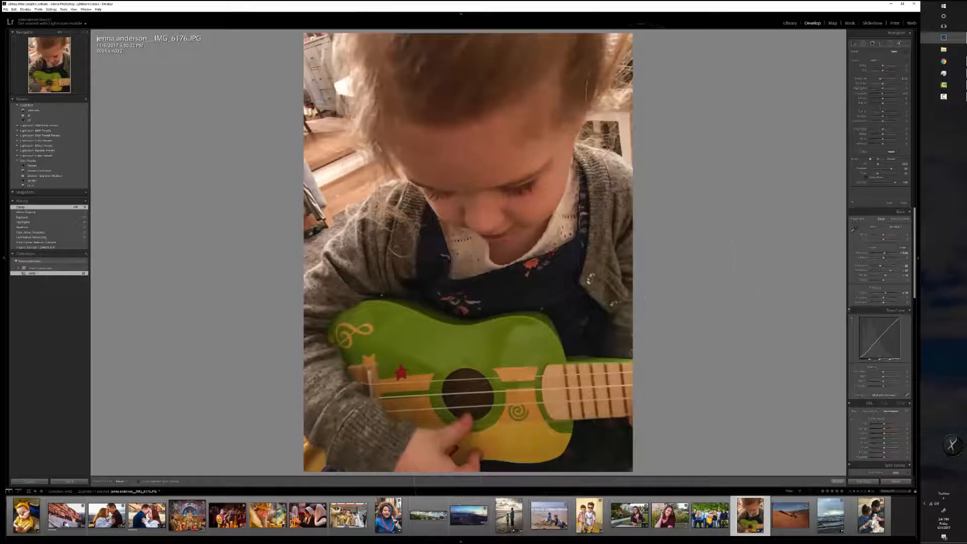
left_click(667, 296)
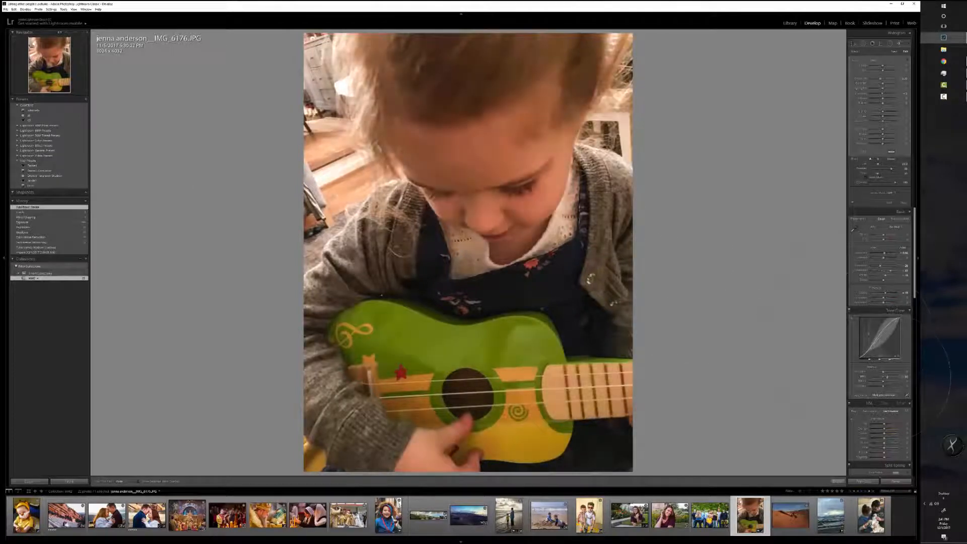
left_click_drag(883, 376, 886, 376)
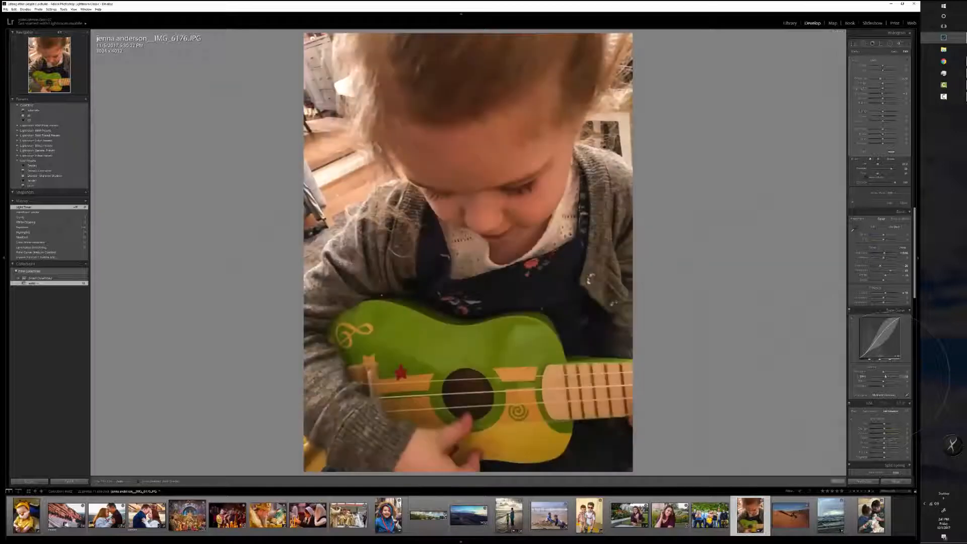
- Open the next photo, the quad rider in the desert, and rotate its crop to level the horizon
key("Right")
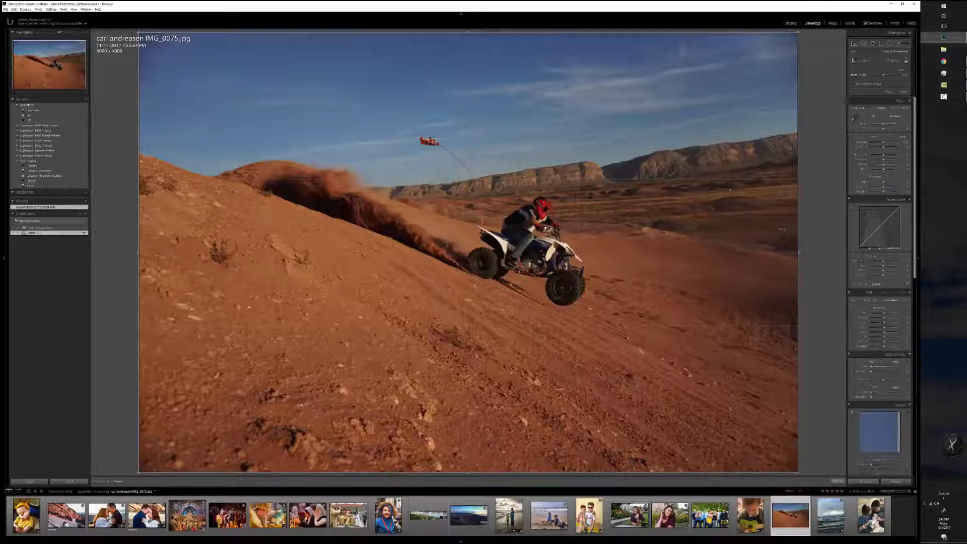
left_click_drag(828, 166, 835, 201)
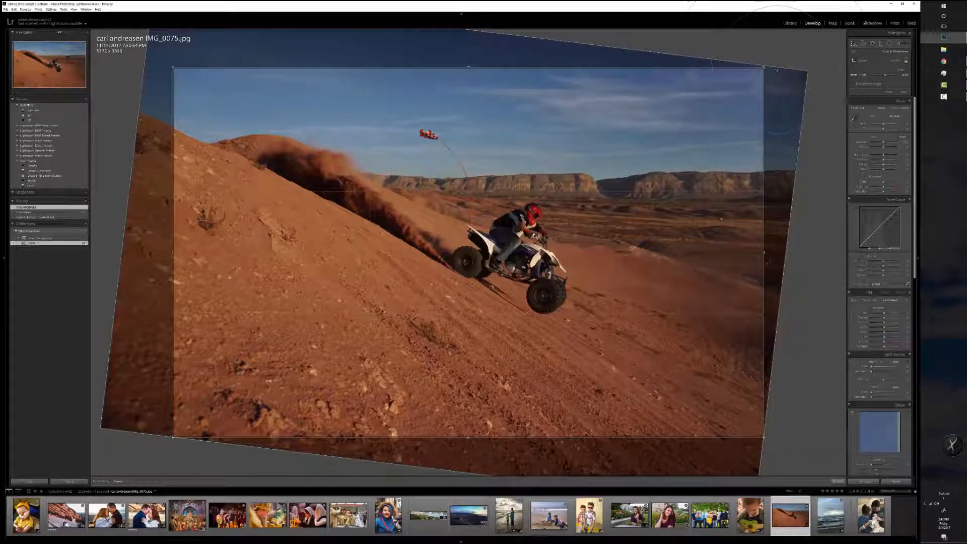
key("Return")
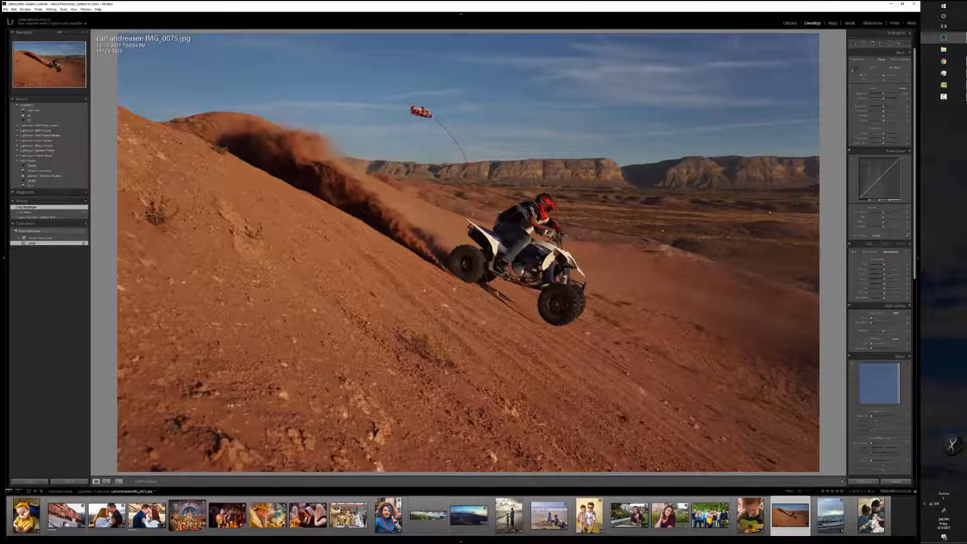
- Apply the Medium Contrast point curve to the quad photo, raise Shadows and Exposure, and lower Highlights
left_click(879, 235)
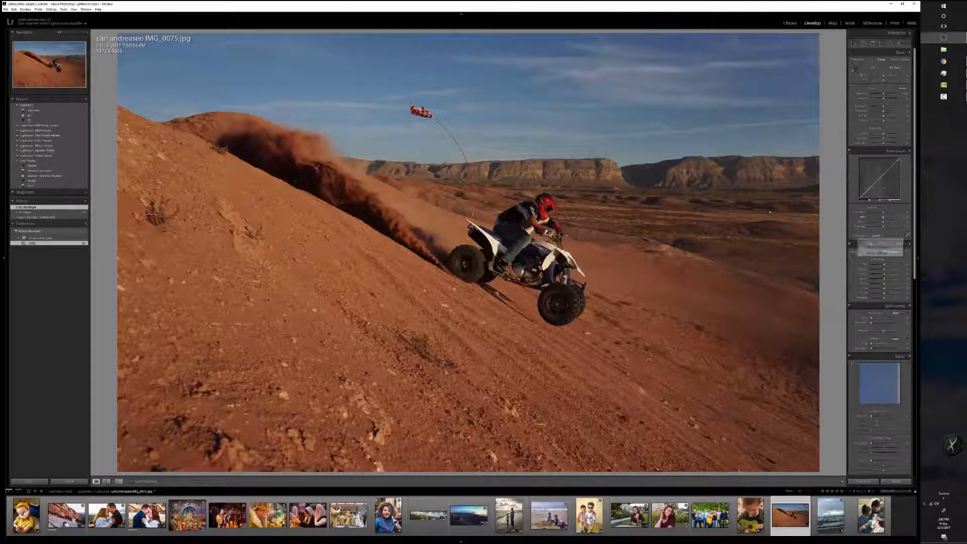
left_click(879, 248)
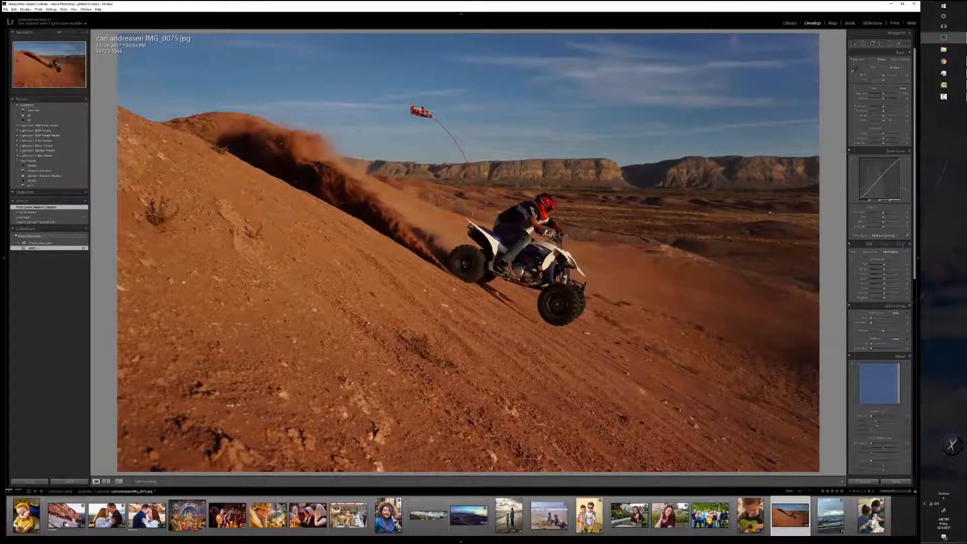
mouse_move(883, 111)
left_mouse_down()
mouse_move(892, 111)
mouse_move(878, 107)
mouse_move(885, 93)
left_mouse_up()
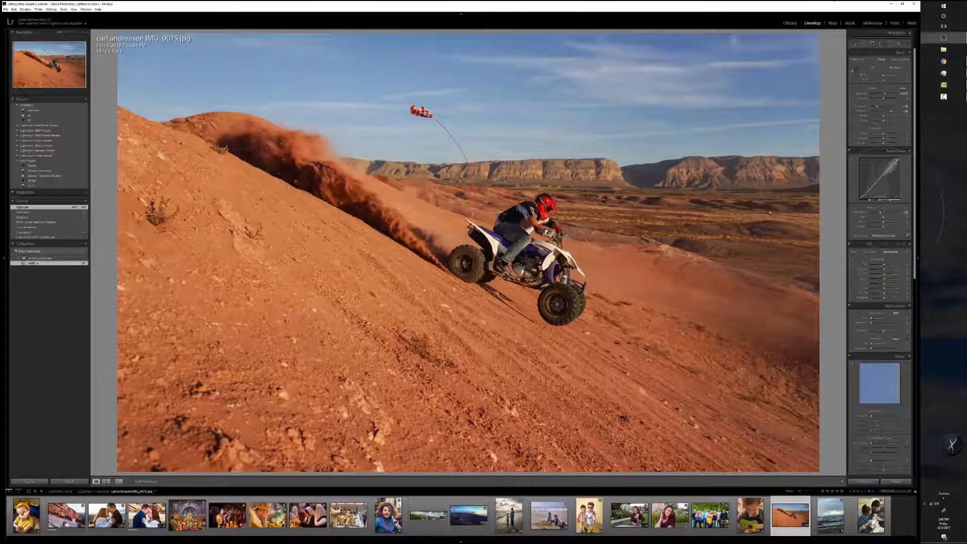
- Adjust the quad photo's tone curve Highlights and add darkening graduated filters over the lower-left slope and the sky
left_click_drag(881, 212, 881, 213)
left_click(882, 44)
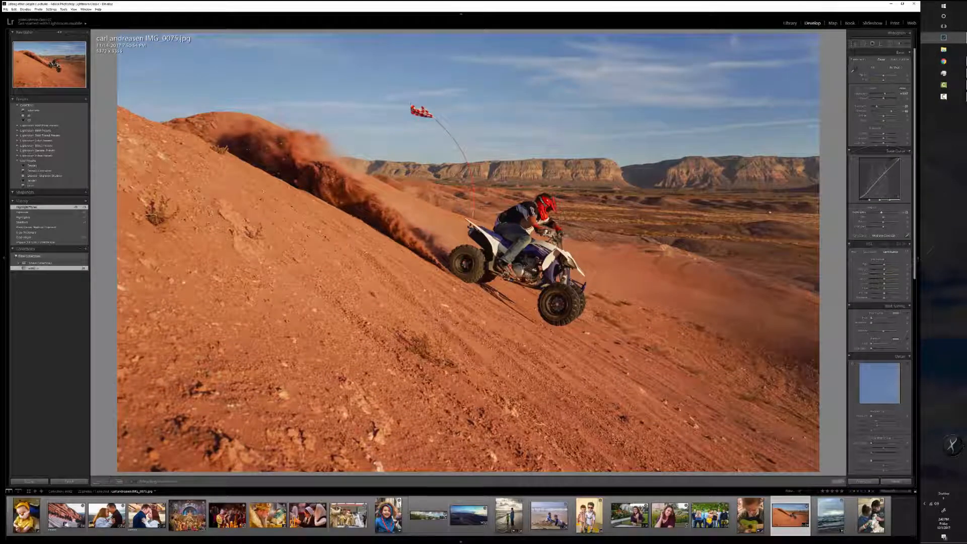
left_click_drag(249, 376, 464, 80)
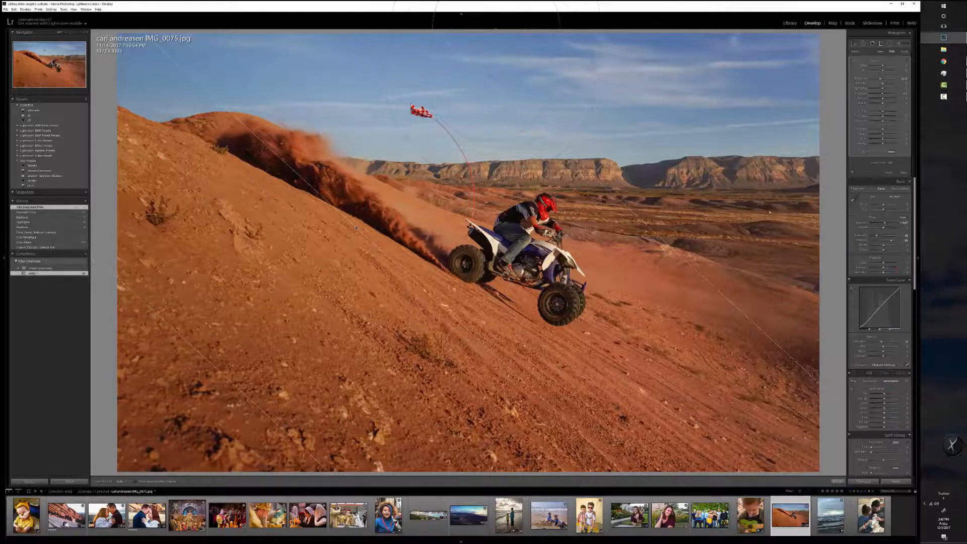
left_click(497, 82)
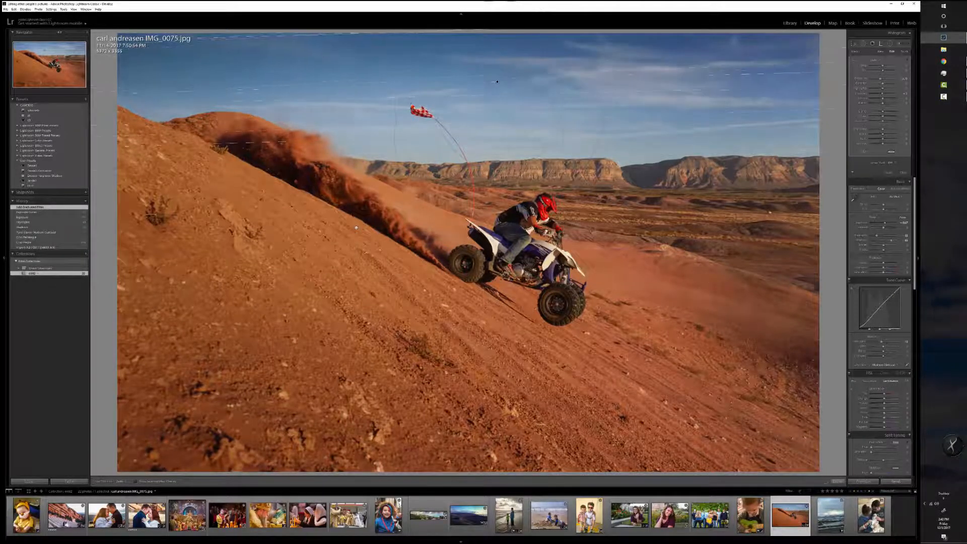
left_click_drag(498, 81, 492, 95)
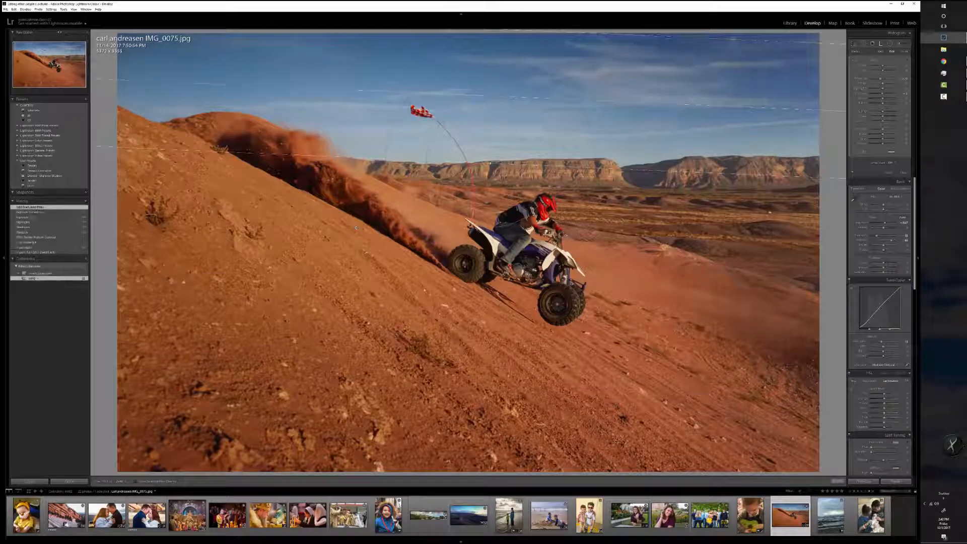
- Choose a brightening brush preset and paint it over the quad and its rider
left_click(877, 60)
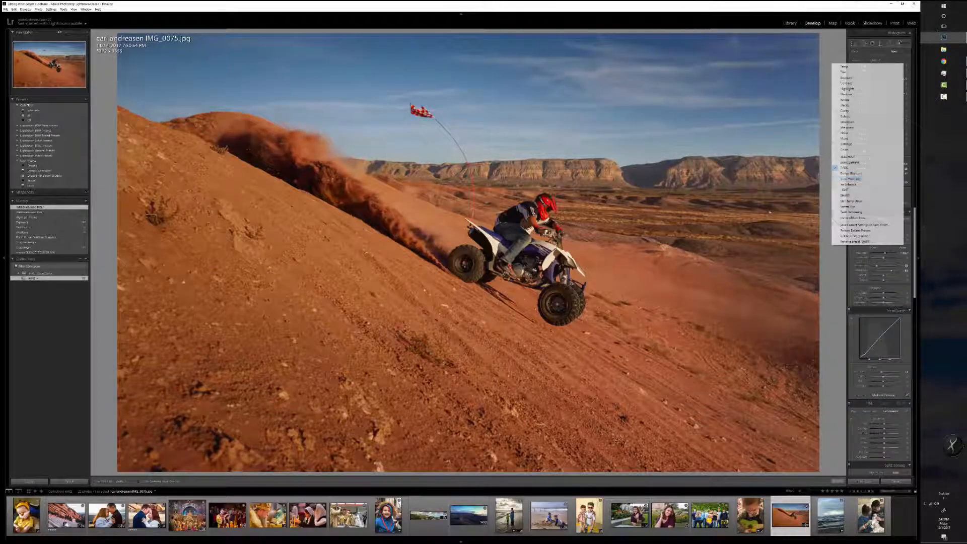
left_click(851, 190)
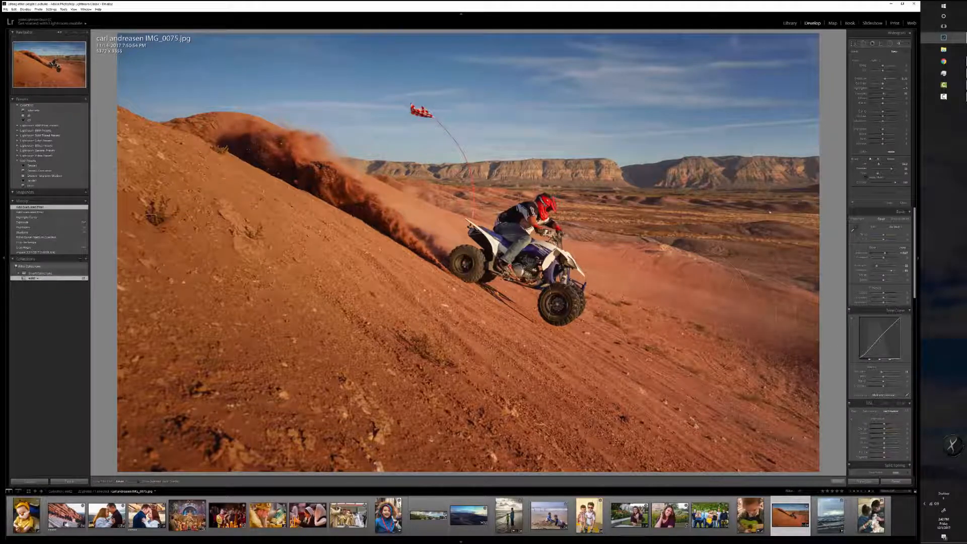
mouse_move(562, 303)
left_mouse_down()
mouse_move(528, 352)
mouse_move(504, 237)
mouse_move(529, 257)
left_mouse_up()
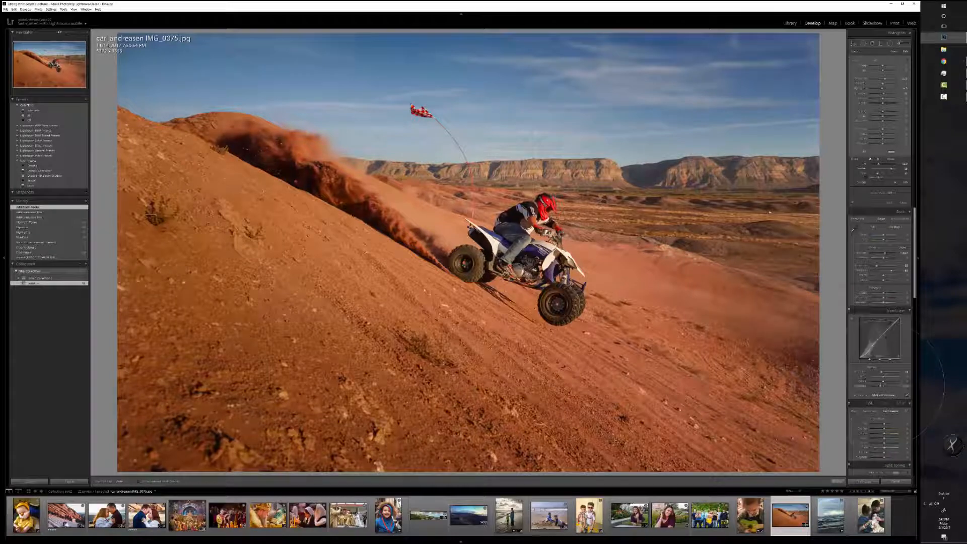
- Refine the quad photo's curve Shadows, Highlights and Whites, and slightly raise the split toning highlight Saturation
left_click_drag(881, 386, 881, 386)
left_click_drag(876, 265, 894, 271)
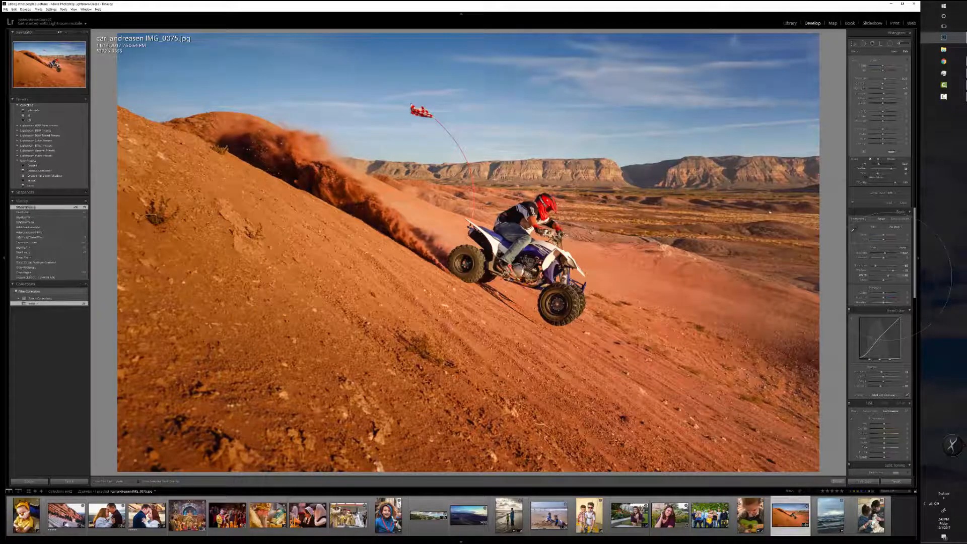
scroll(879, 348, "down", 10)
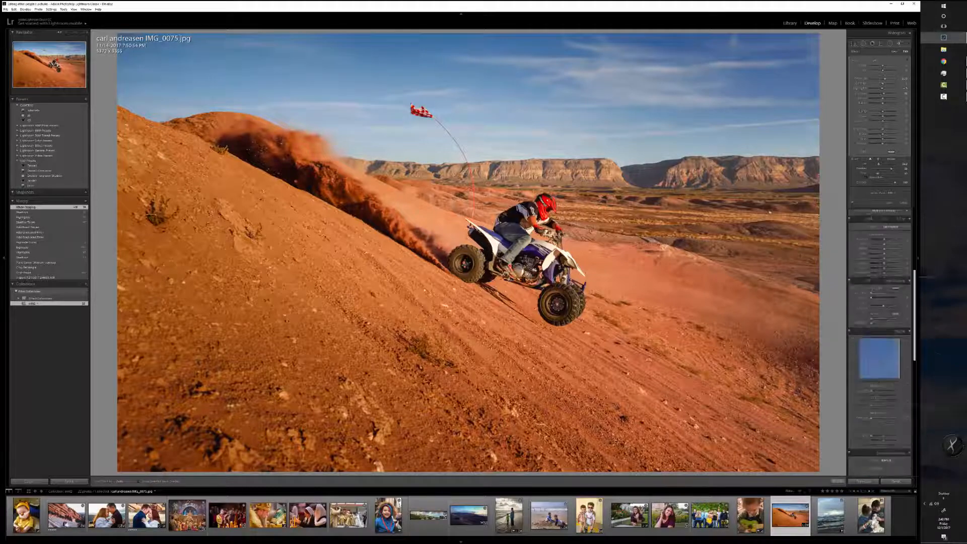
scroll(879, 347, "up", 6)
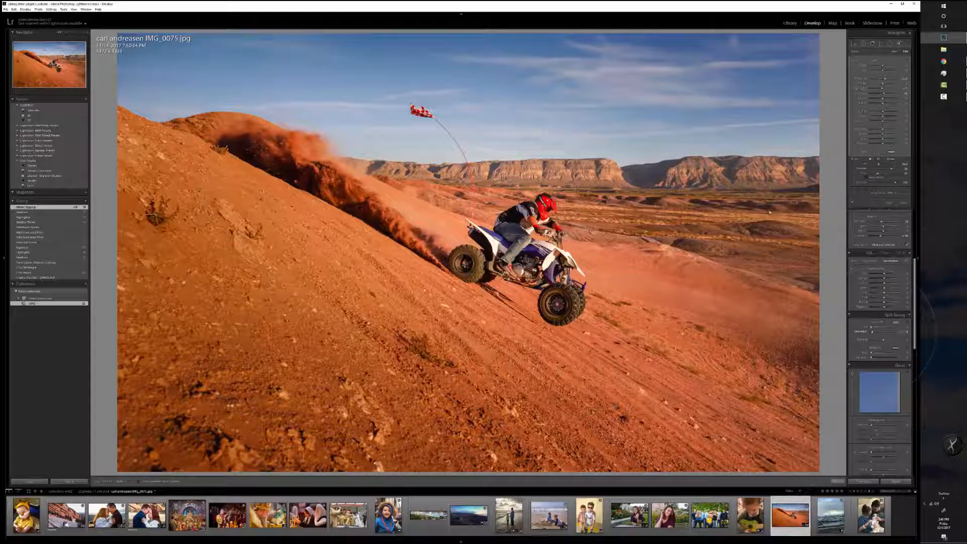
left_click_drag(871, 332, 873, 332)
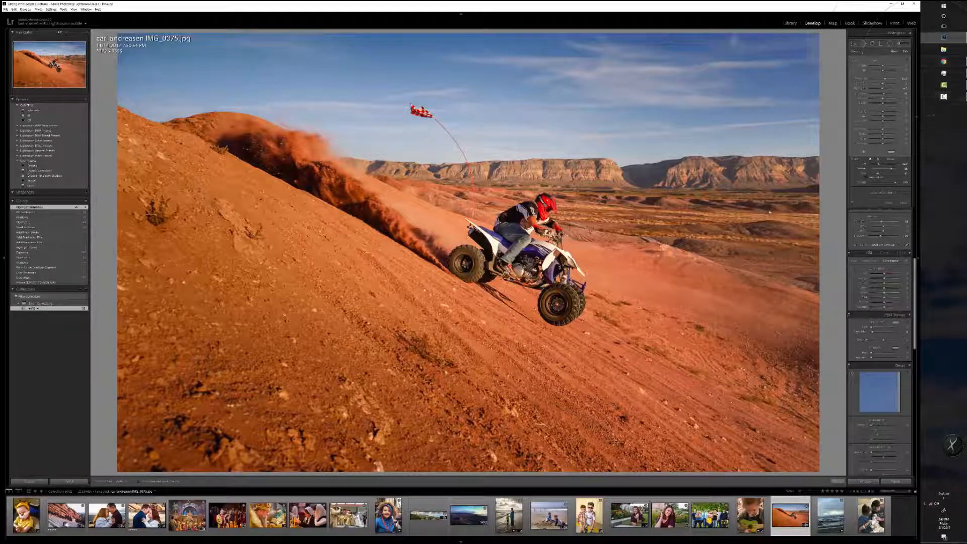
- Dab a clarity and sharpness brush preset below the quad, and add a new brush with raised Shadows on the dust cloud
left_click(879, 61)
left_click(866, 196)
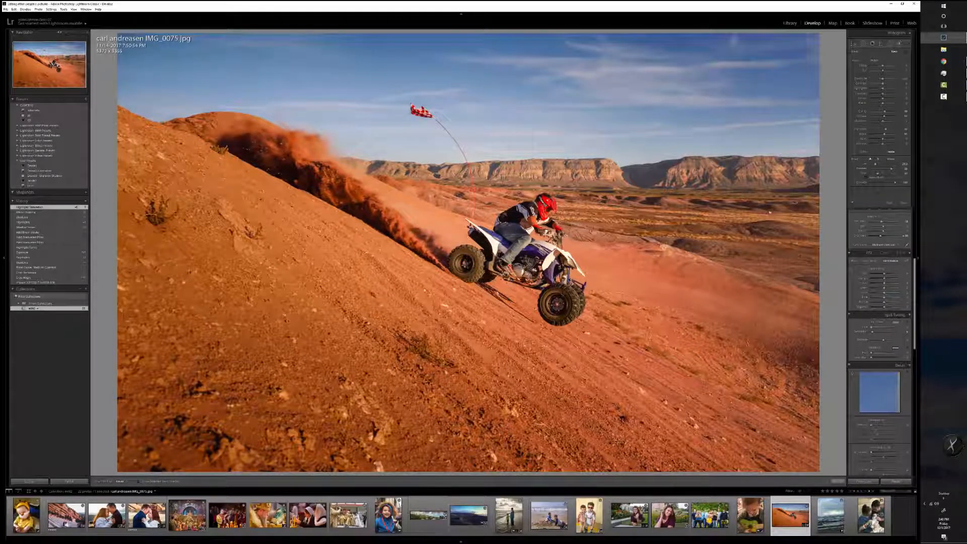
left_click(516, 327)
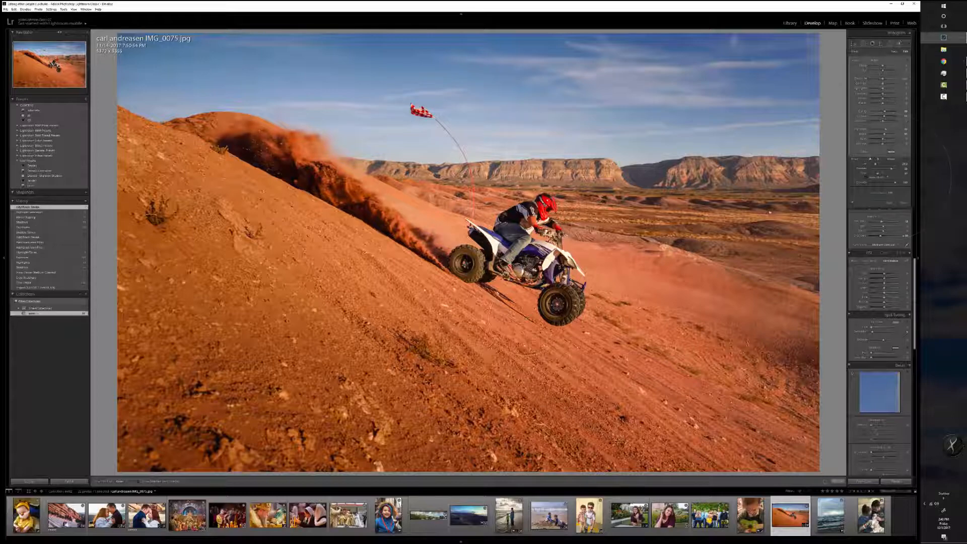
left_click(894, 52)
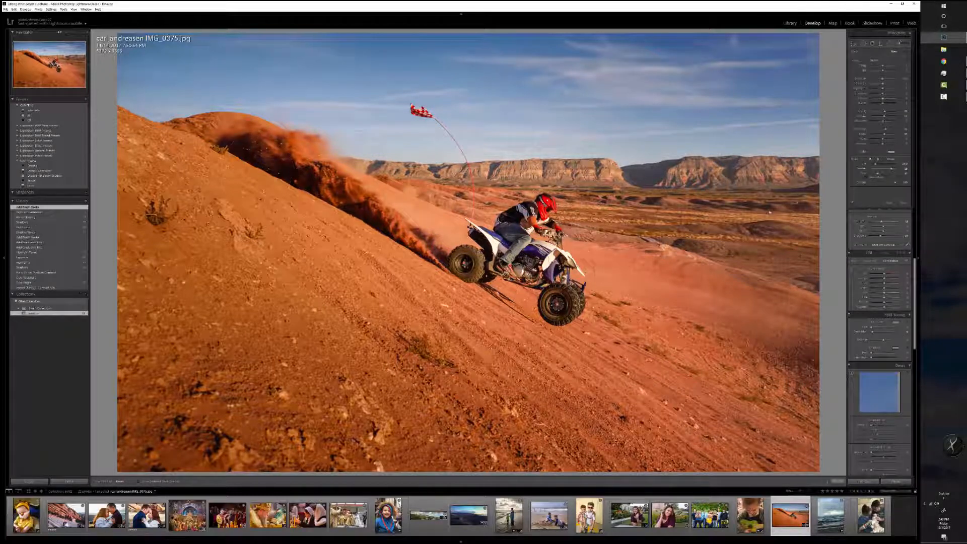
left_click(250, 149)
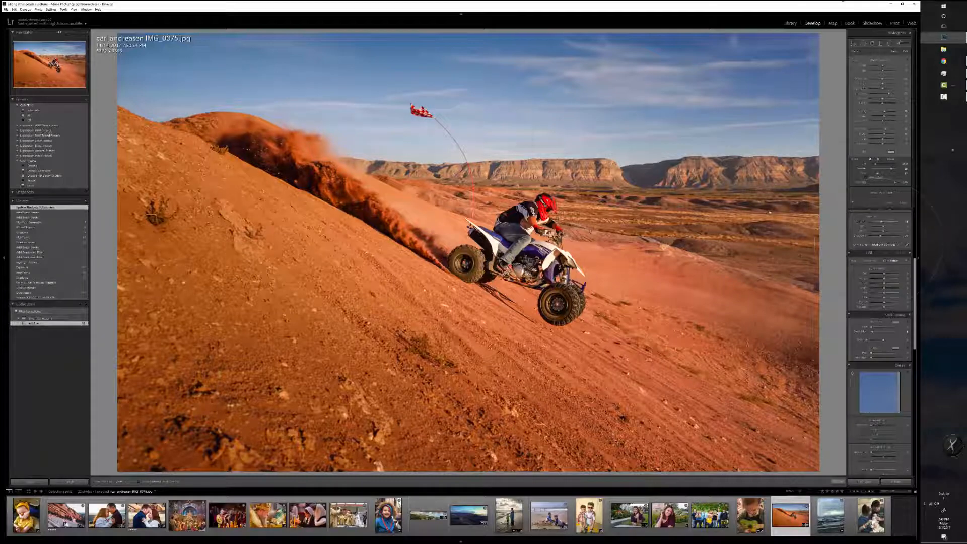
- Tighten the quad photo's crop on all sides to about 4877 x 2828 pixels, judging it in Lights Out view
key("r")
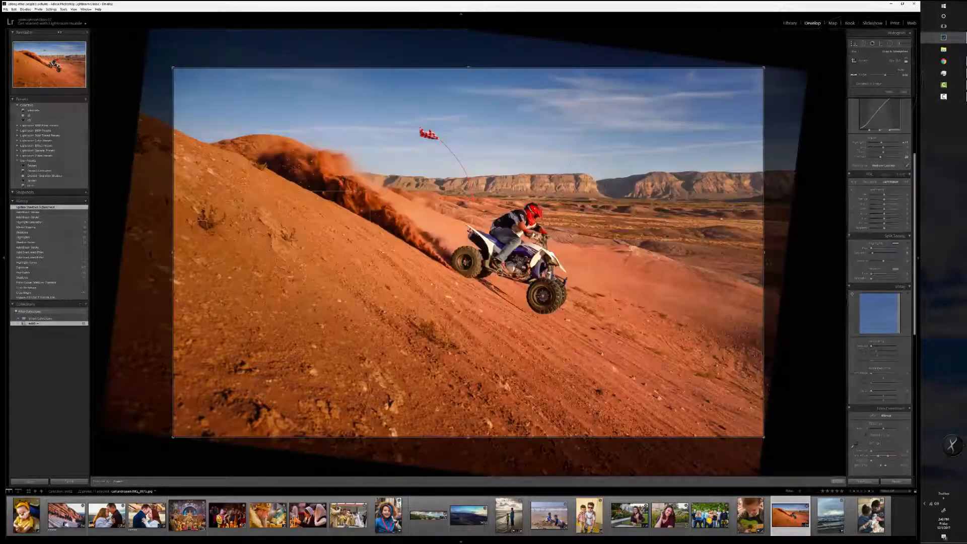
key("l")
key("l")
left_click_drag(536, 437, 536, 427)
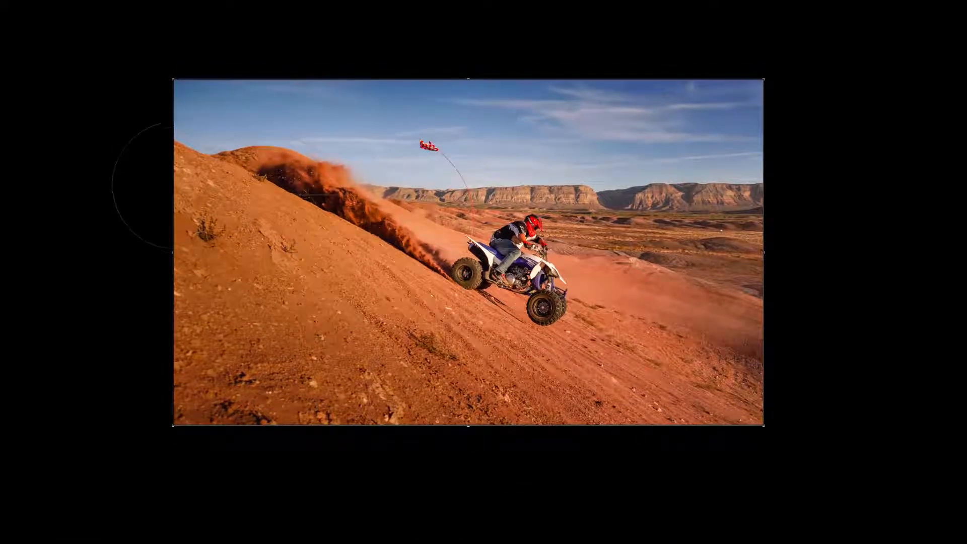
left_click_drag(176, 185, 202, 182)
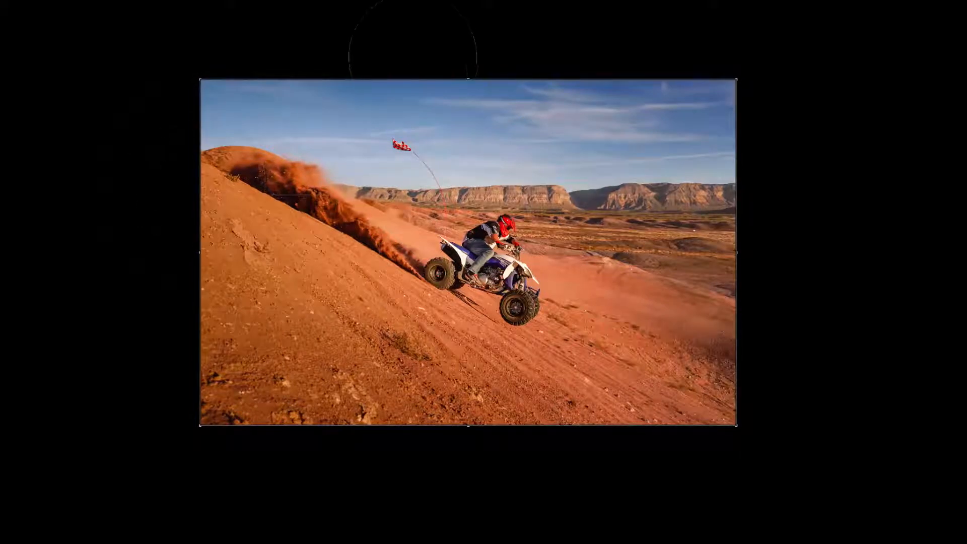
left_click_drag(404, 78, 401, 91)
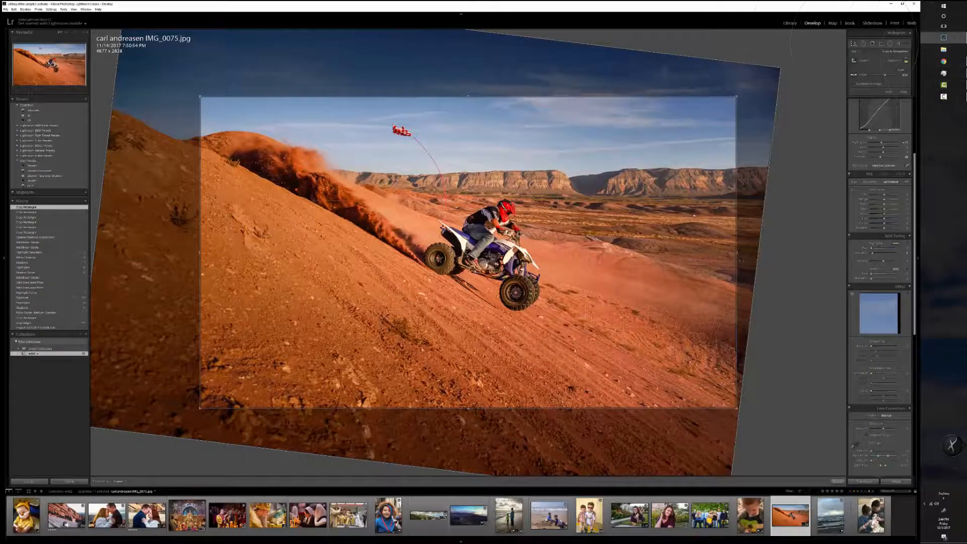
key("Return")
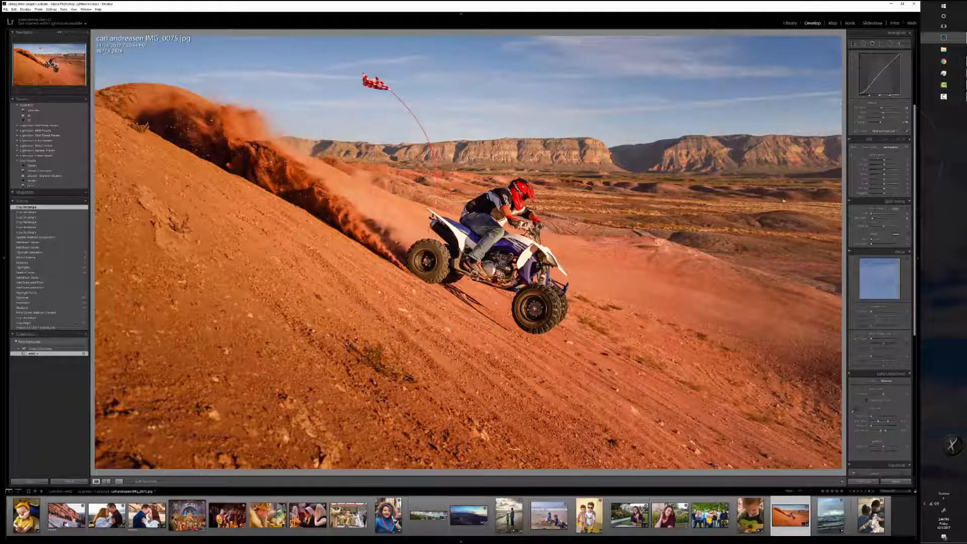
- Compare the quad photo's before and after versions
scroll(853, 412, "up", 5)
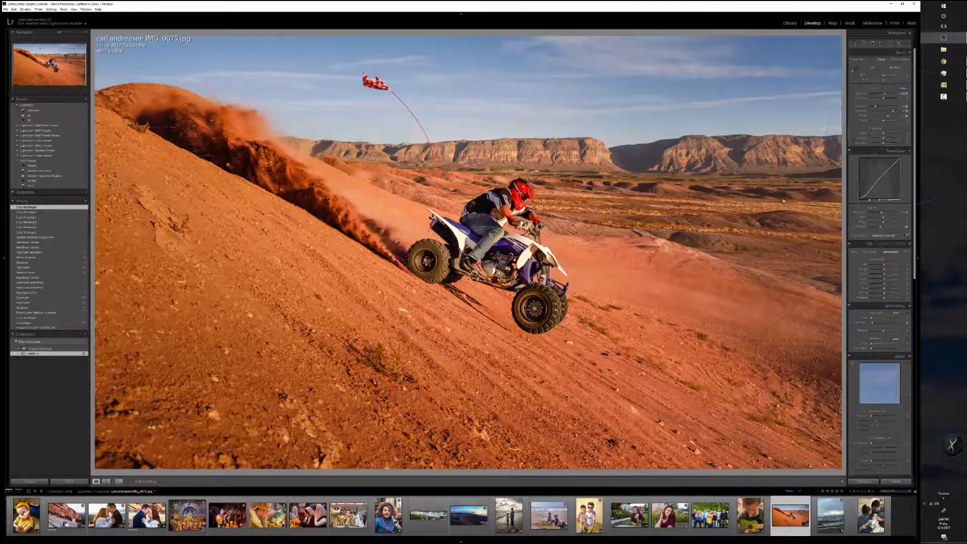
key("backslash")
key("backslash")
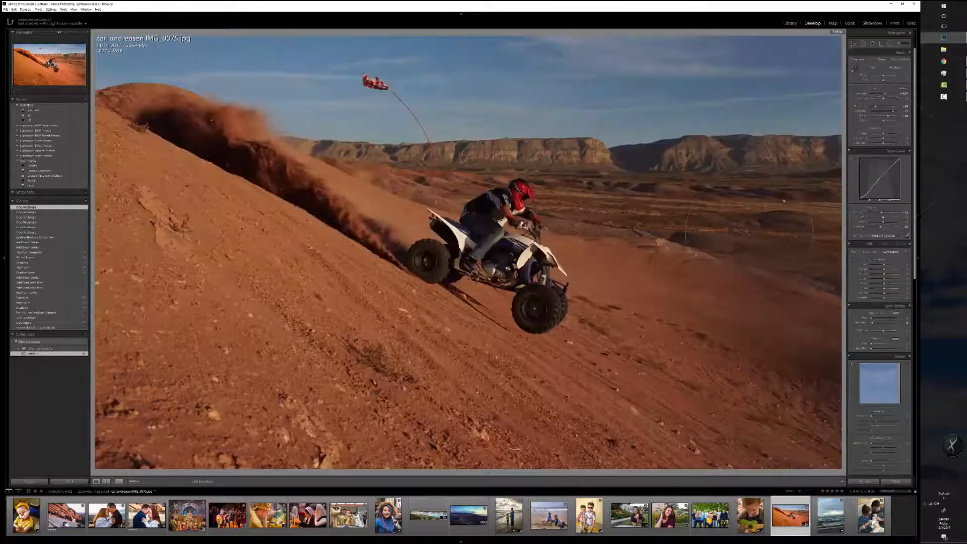
key("backslash")
key("backslash")
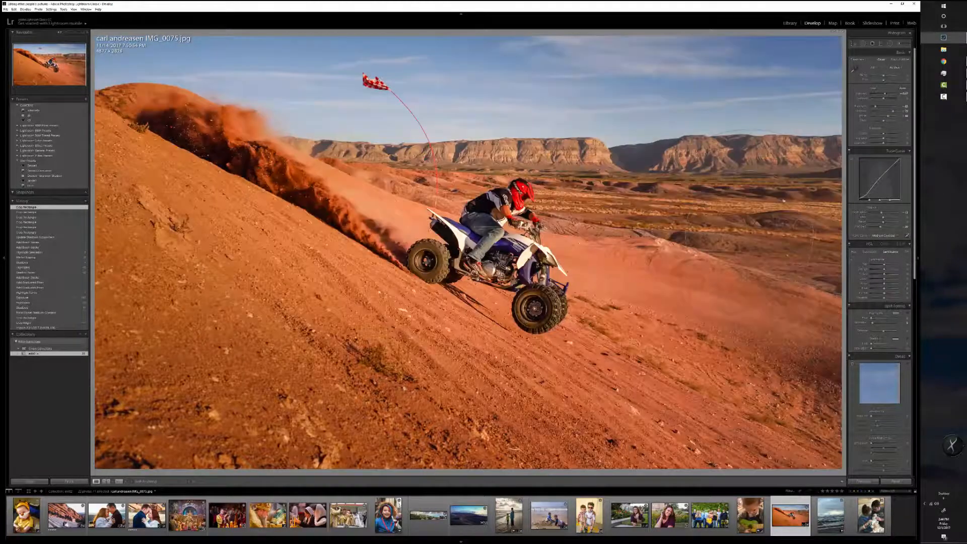
key("backslash")
key("backslash")
- Open the next photo, the snowy mountain landscape, and rotate its crop to level the horizon
key("Right")
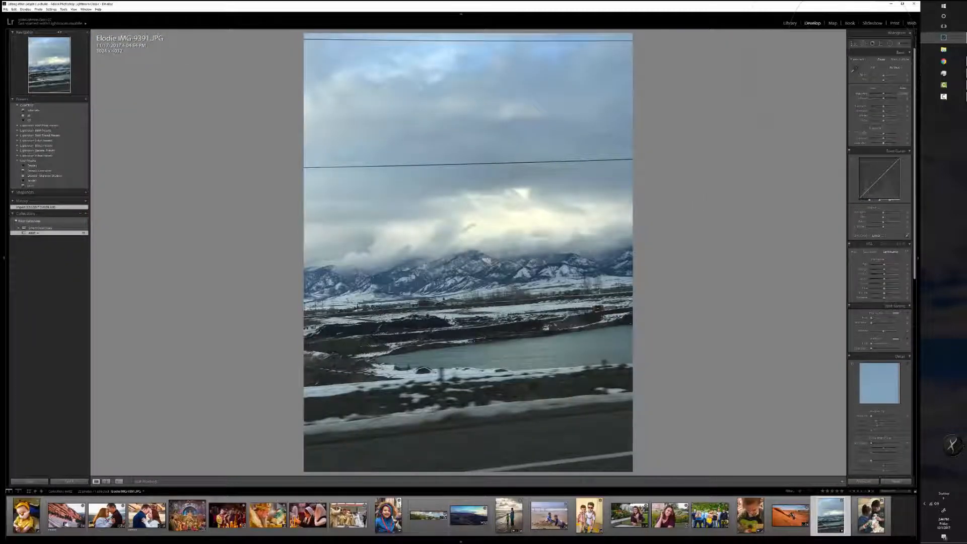
left_click(854, 44)
left_click_drag(676, 206, 679, 220)
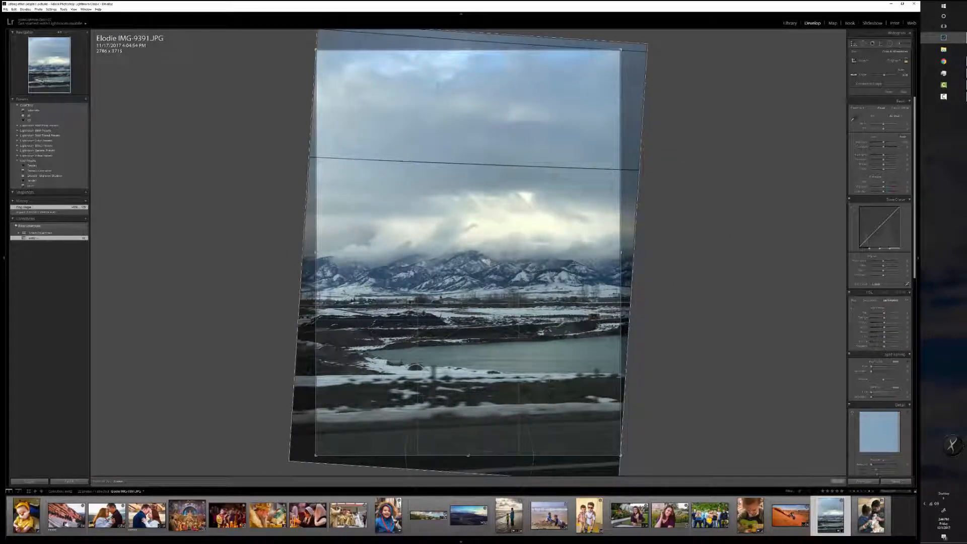
- Crop the mountain photo to a wide landscape strip, removing the road and the upper sky with the power lines
left_click_drag(468, 455, 473, 408)
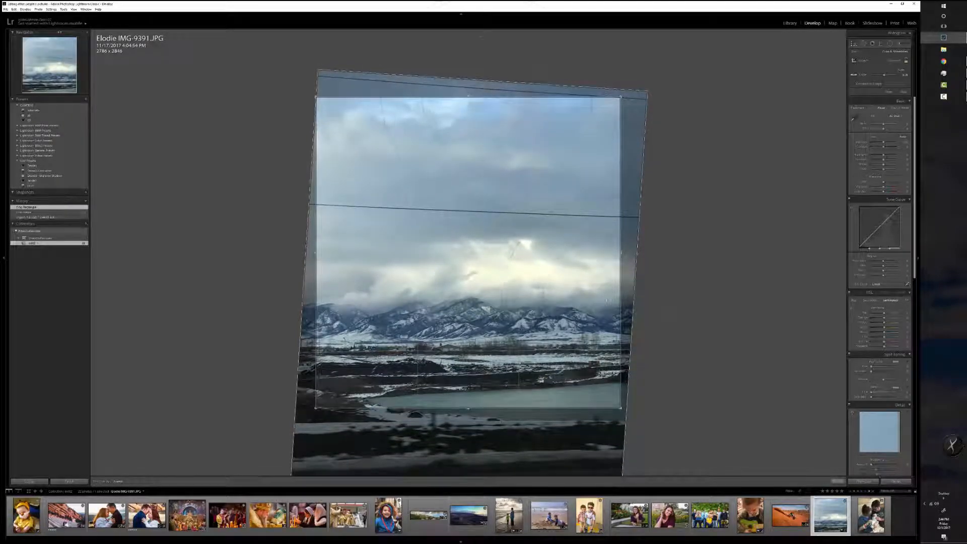
left_click_drag(495, 97, 495, 162)
key("l")
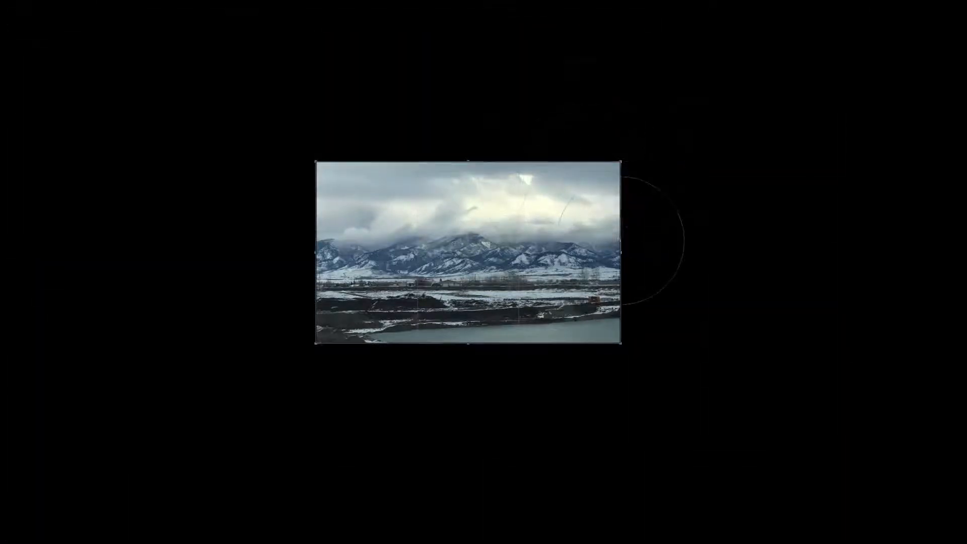
left_click_drag(620, 241, 627, 242)
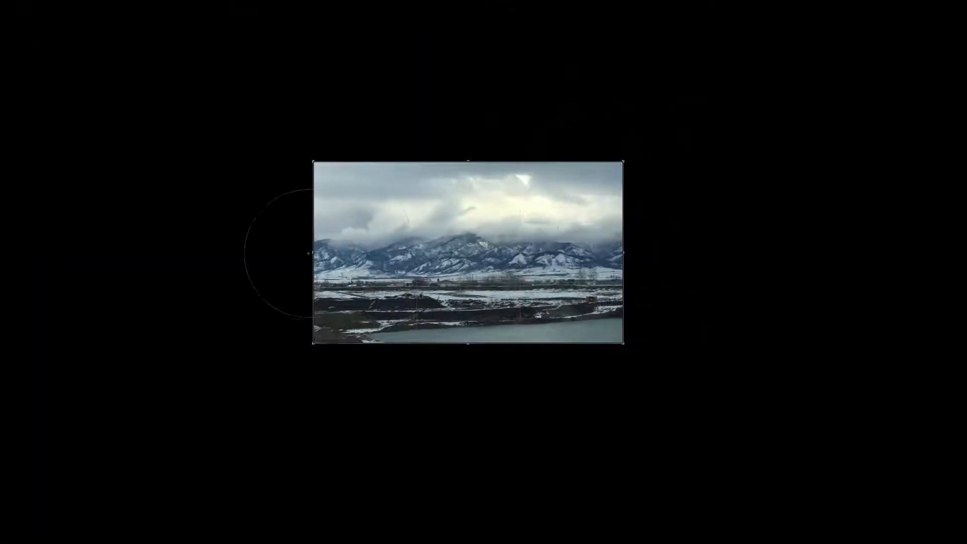
left_click_drag(313, 253, 309, 253)
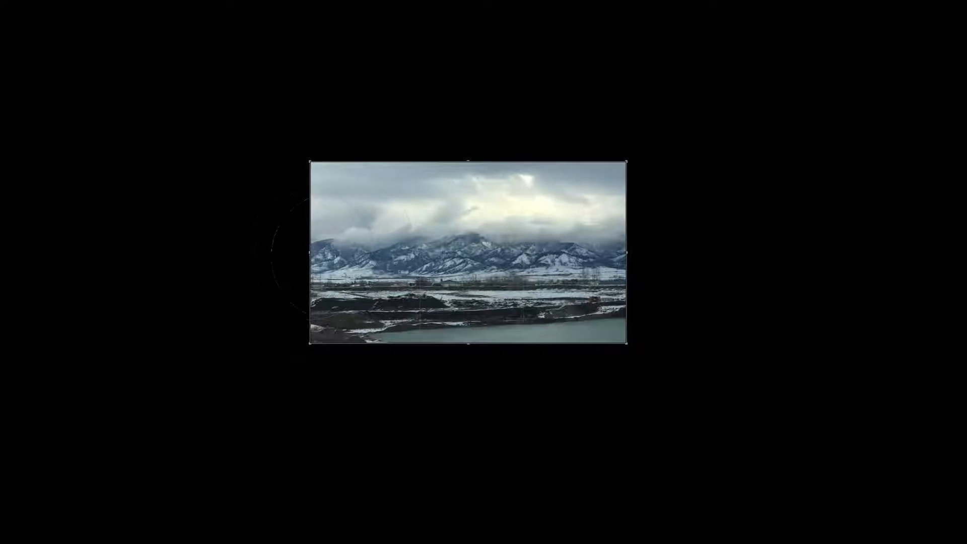
key("l")
key("Return")
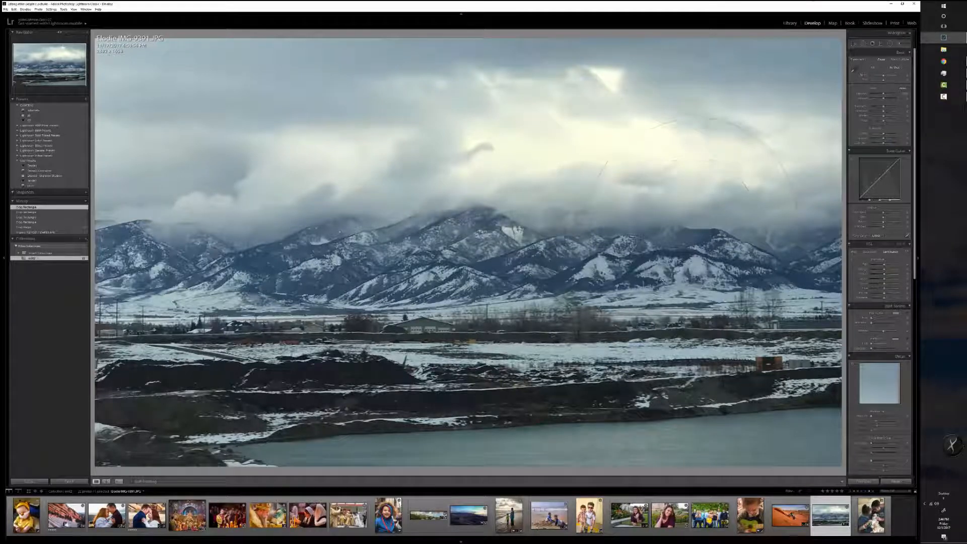
- Raise Shadows, lower Highlights and add some Dehaze on the mountain photo, with the photo info overlay switched
key("i")
left_click_drag(884, 111, 876, 107)
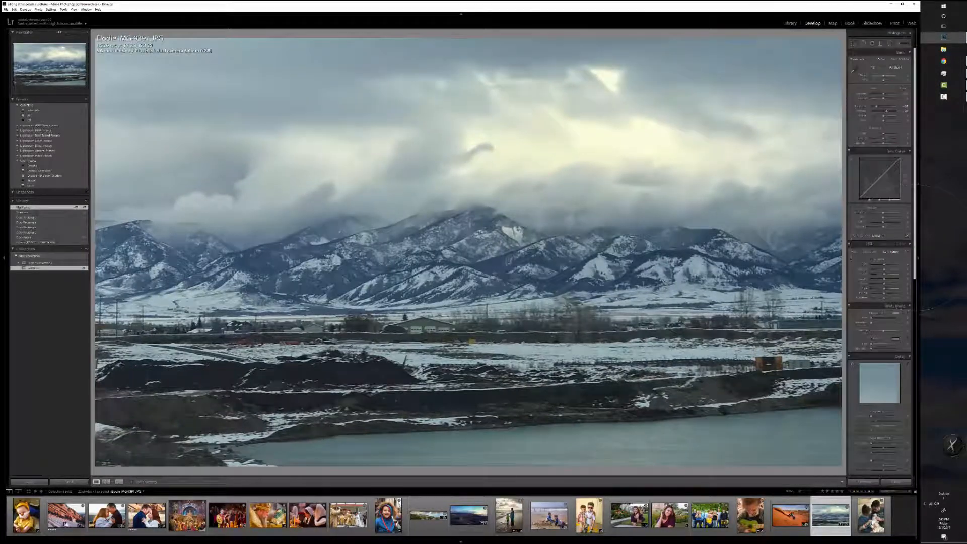
left_click_drag(914, 247, 915, 445)
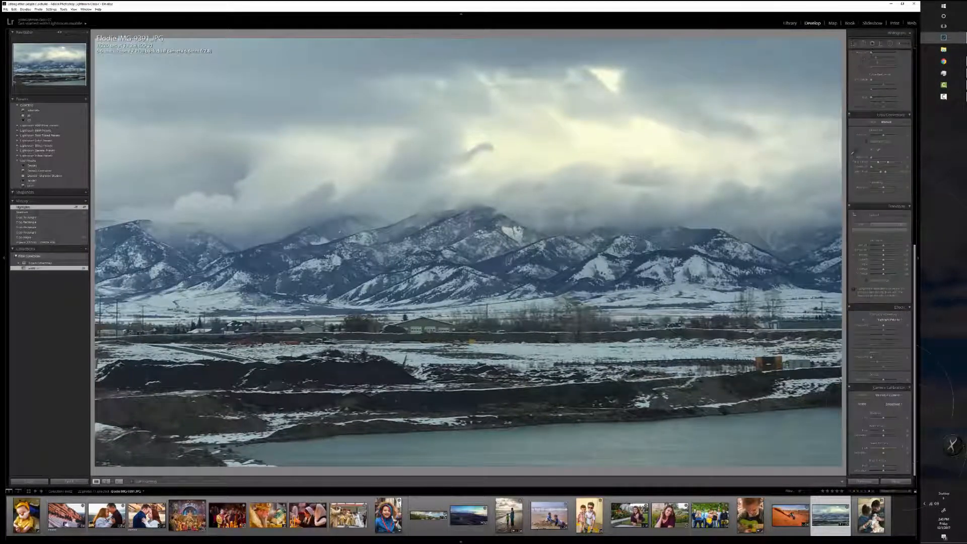
left_click_drag(883, 380, 887, 380)
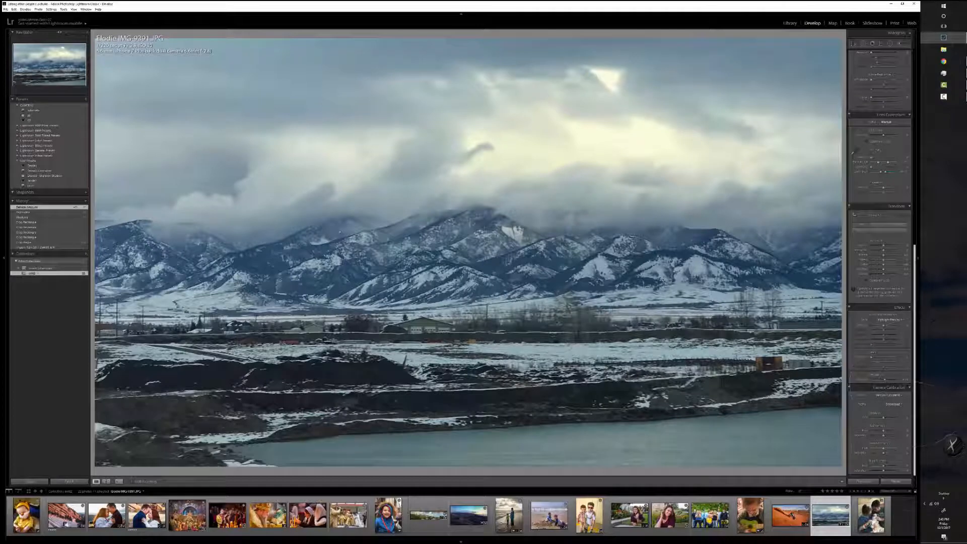
- Tint the mountain photo's highlights with split toning and apply the Medium Contrast point curve
left_click_drag(915, 383, 915, 228)
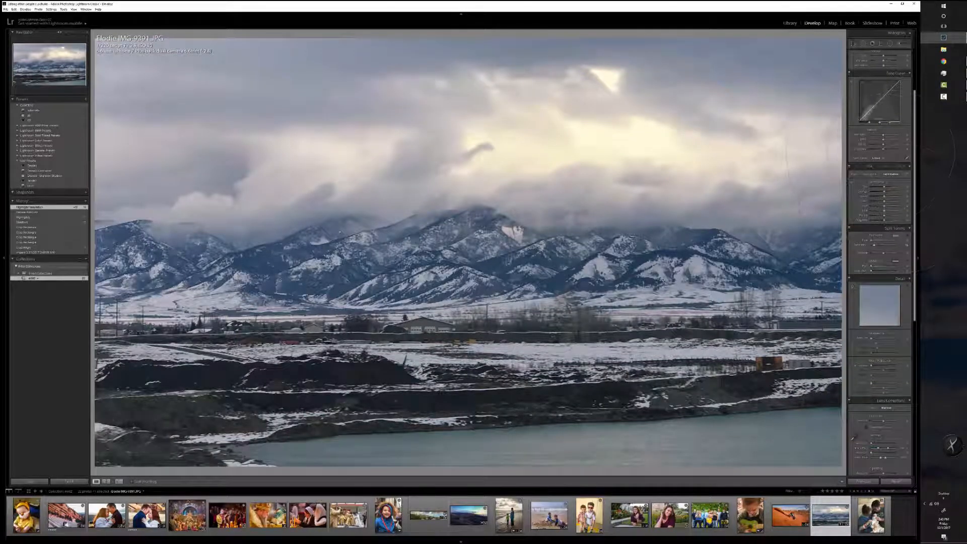
left_click(878, 158)
left_click(881, 170)
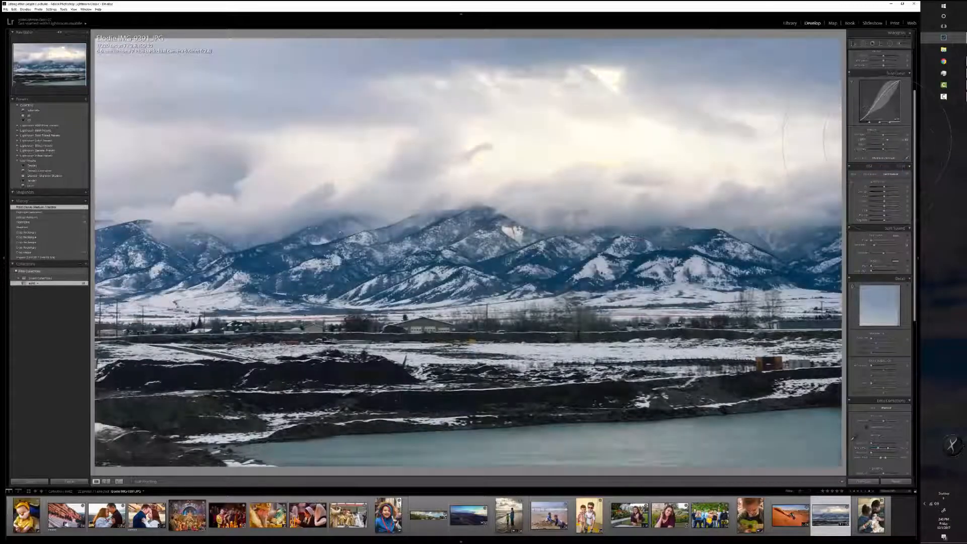
- Adjust the Lights region of the mountain photo's tone curve and add a little Clarity
left_click_drag(884, 140, 899, 59)
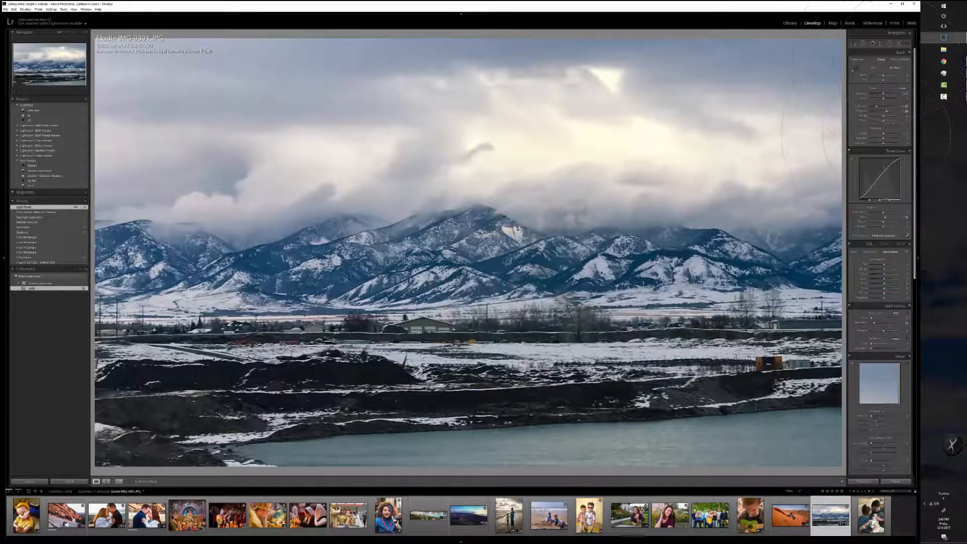
left_click_drag(884, 134, 886, 134)
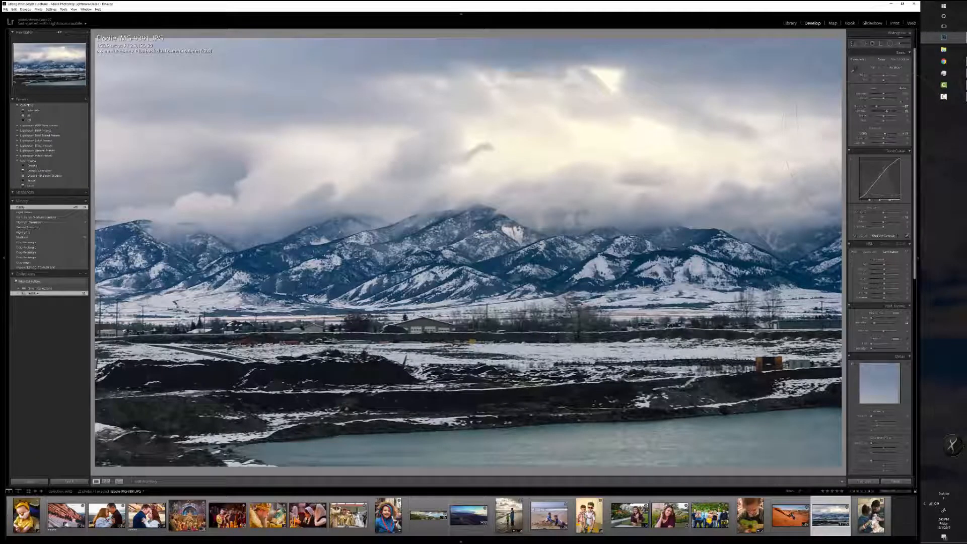
- Paint a brush adjustment with a preset that raises exposure across the snowy mountain range
left_click(904, 43)
left_click(876, 60)
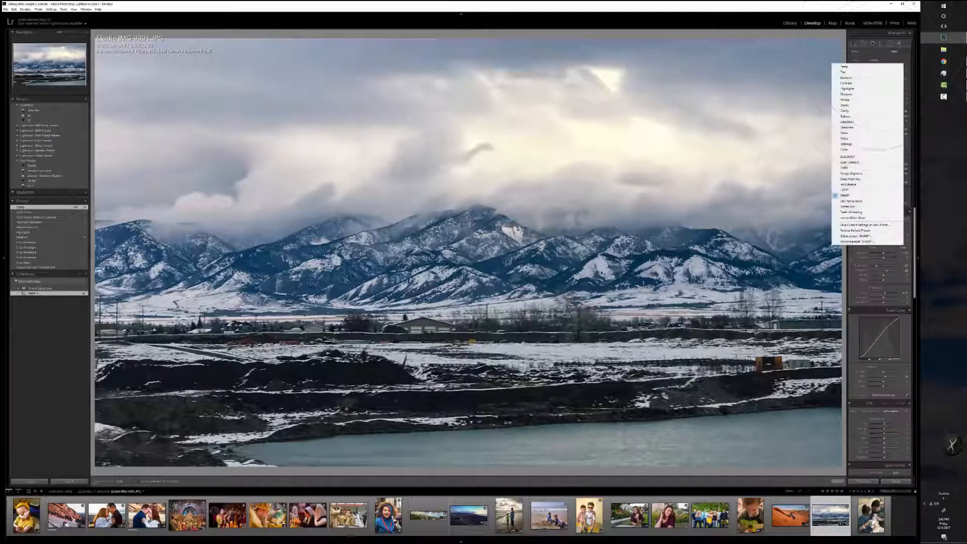
left_click(852, 201)
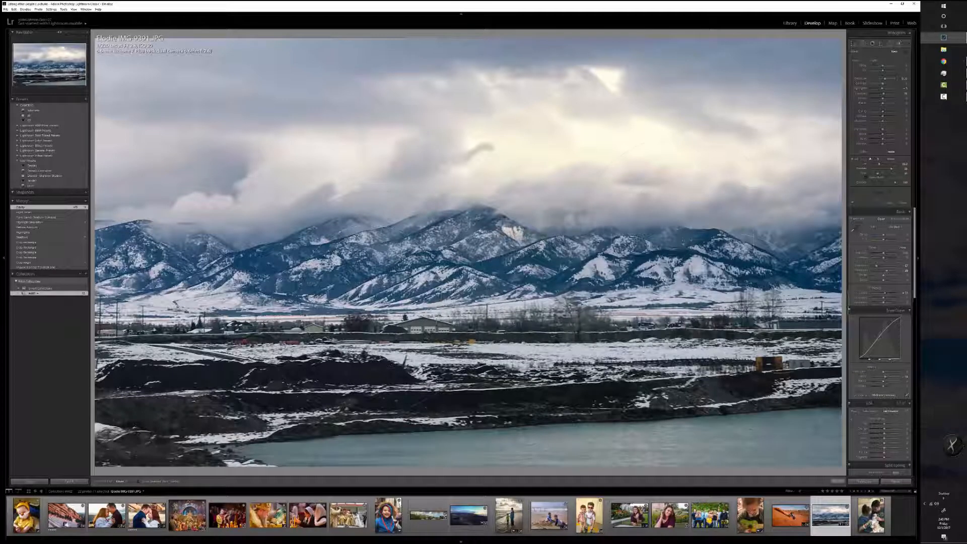
left_click_drag(322, 265, 453, 262)
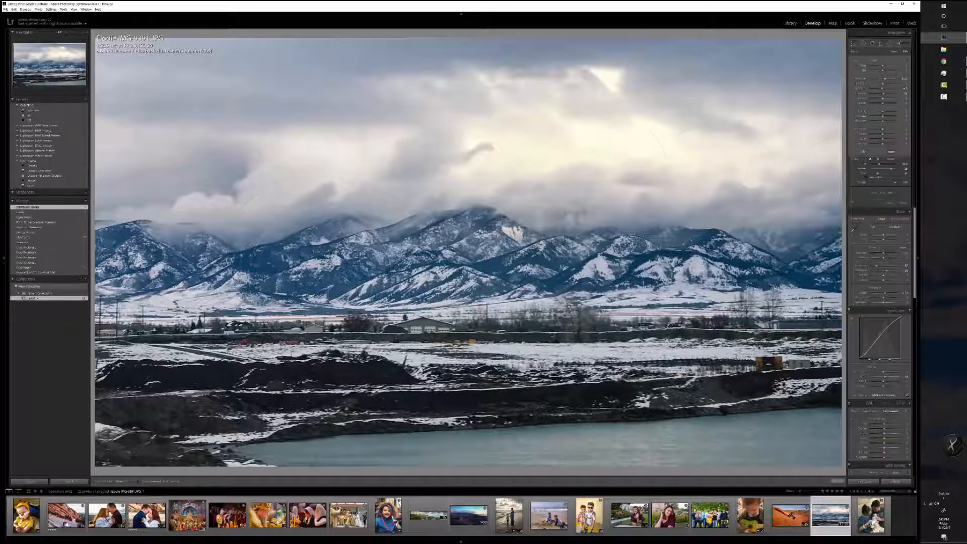
- Apply luminance and color noise reduction to the mountain photo and compare it with its unedited version
scroll(879, 342, "down", 10)
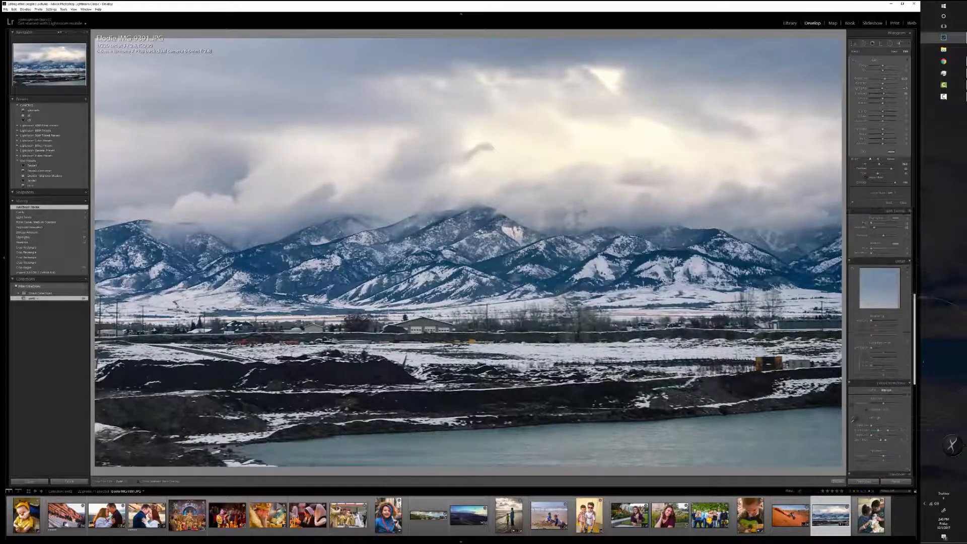
mouse_move(872, 344)
left_mouse_down()
mouse_move(879, 344)
mouse_move(875, 362)
left_mouse_up()
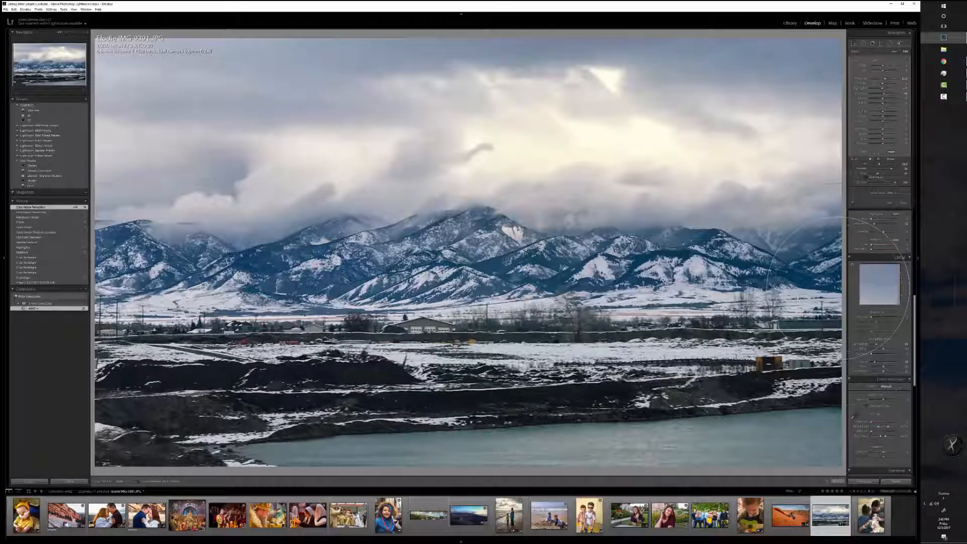
key("backslash")
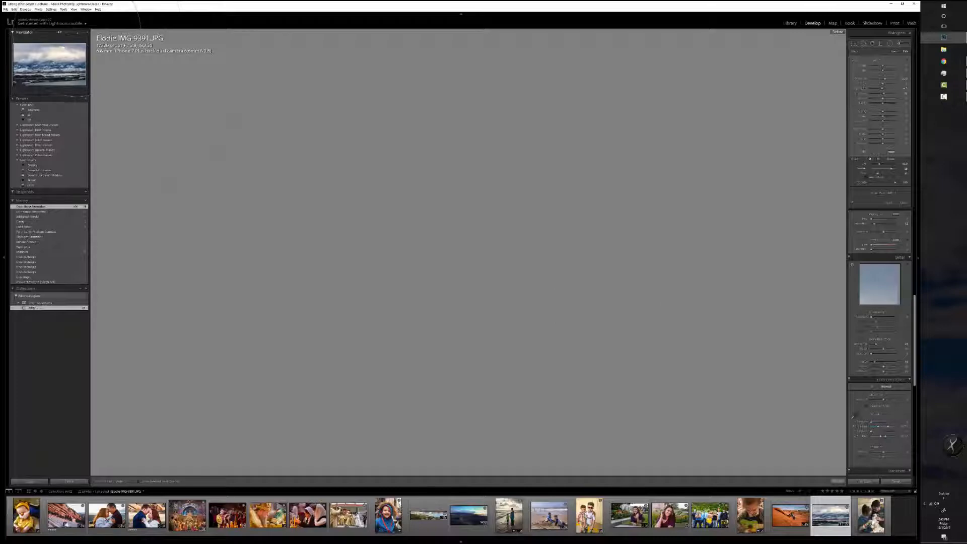
- Collapse the Navigator preview and open the hospital photo of the parents holding a newborn
left_click(73, 32)
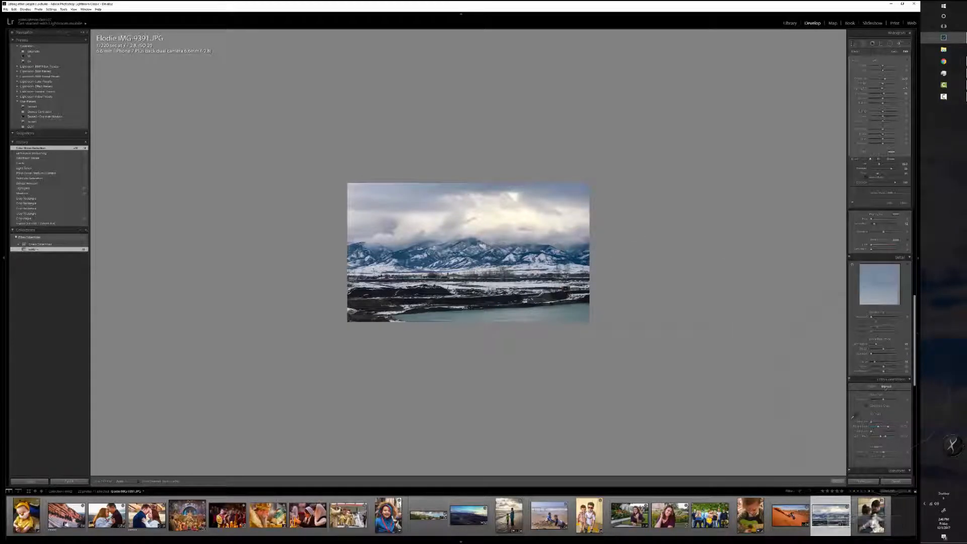
left_click(871, 514)
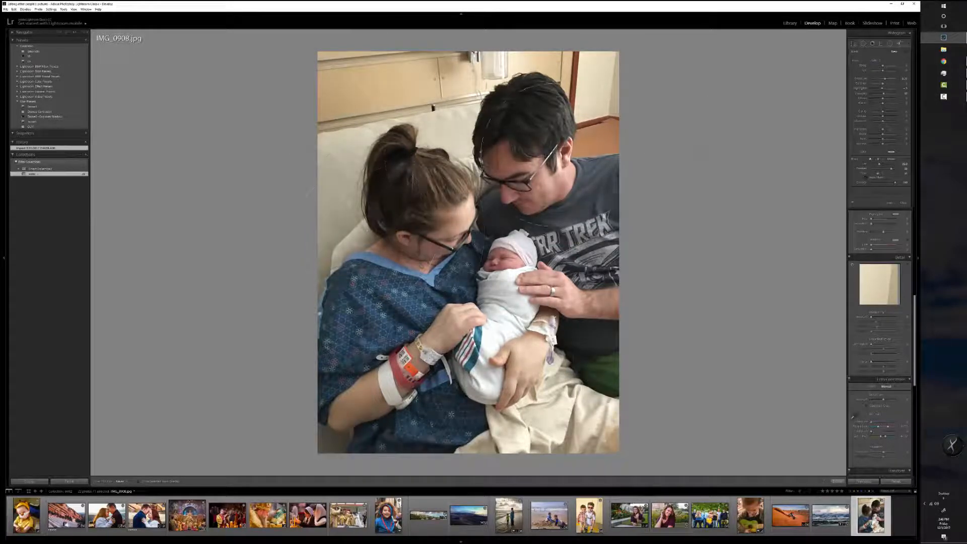
- Brush separate exposure-raising adjustments over the parents and the newborn in the hospital photo
left_click_drag(443, 237, 536, 194)
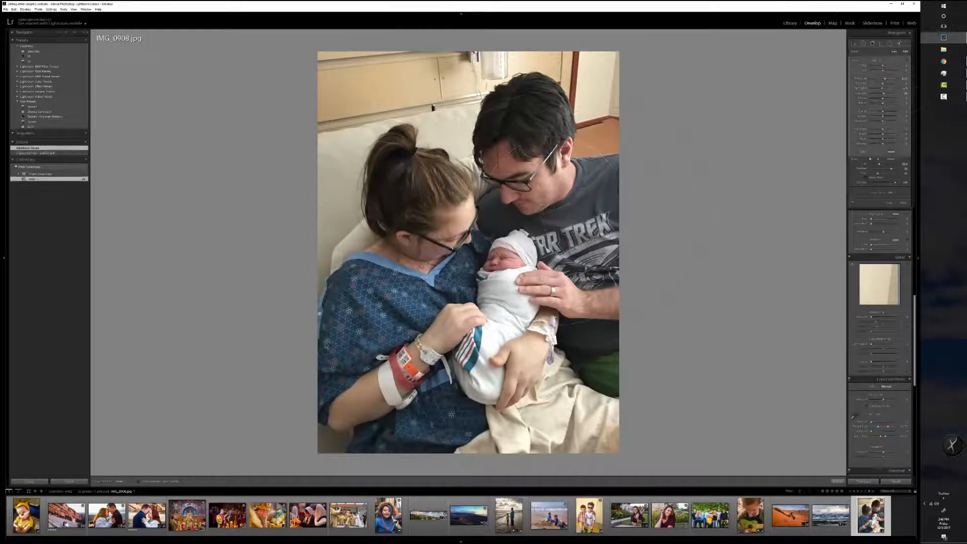
left_click(894, 51)
mouse_move(358, 258)
left_mouse_down()
mouse_move(291, 216)
mouse_move(250, 212)
left_mouse_up()
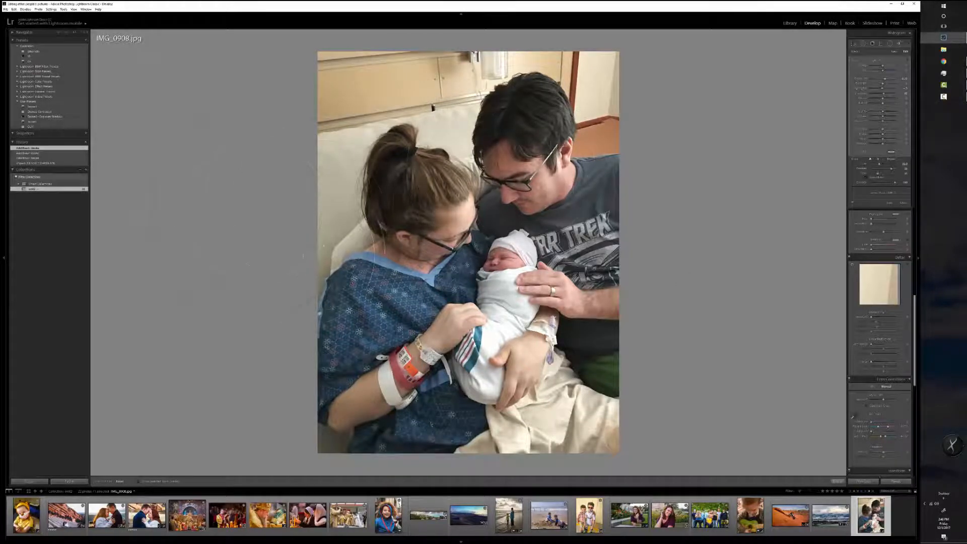
mouse_move(499, 194)
left_mouse_down()
mouse_move(531, 154)
mouse_move(585, 265)
mouse_move(472, 279)
left_mouse_up()
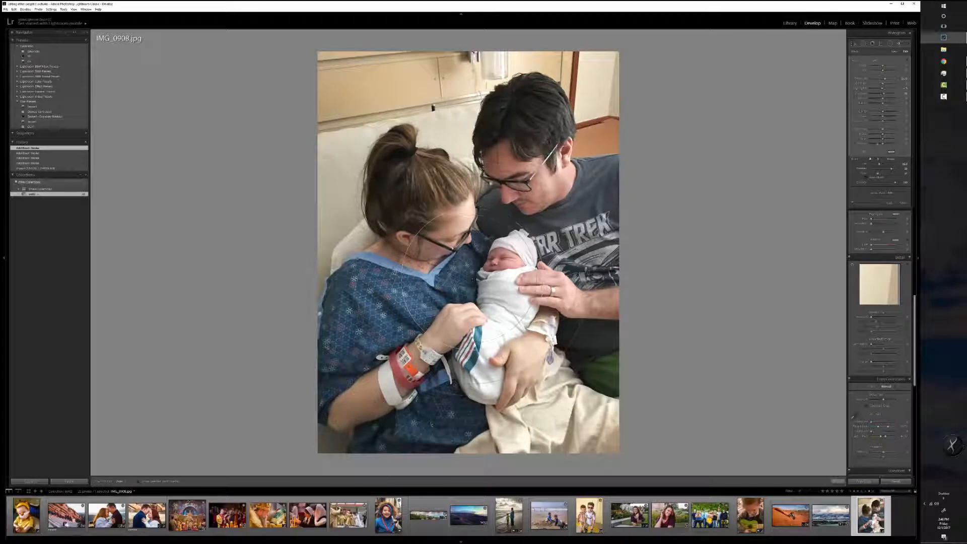
- Lower Highlights and raise Shadows on the newborn photo, with Whites slightly up and Blacks slightly down
left_click_drag(914, 343, 890, 271)
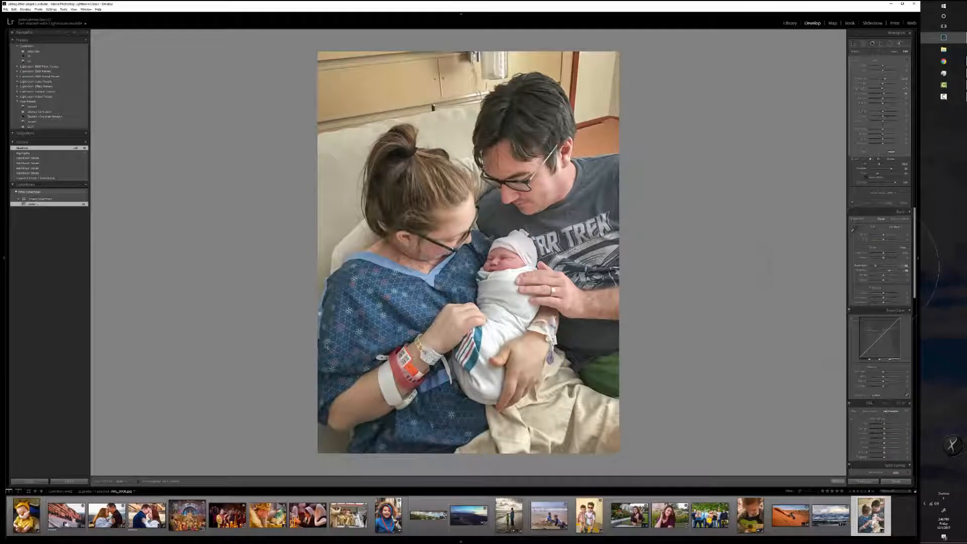
left_click_drag(876, 265, 880, 280)
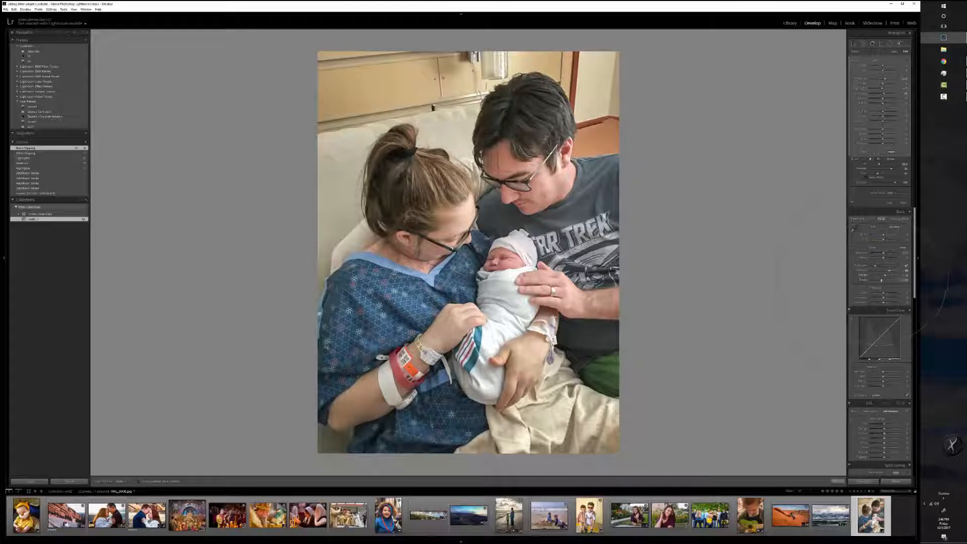
- Apply the Medium Contrast point curve to the newborn photo and add luminance and color noise reduction
left_click(880, 394)
left_click(879, 404)
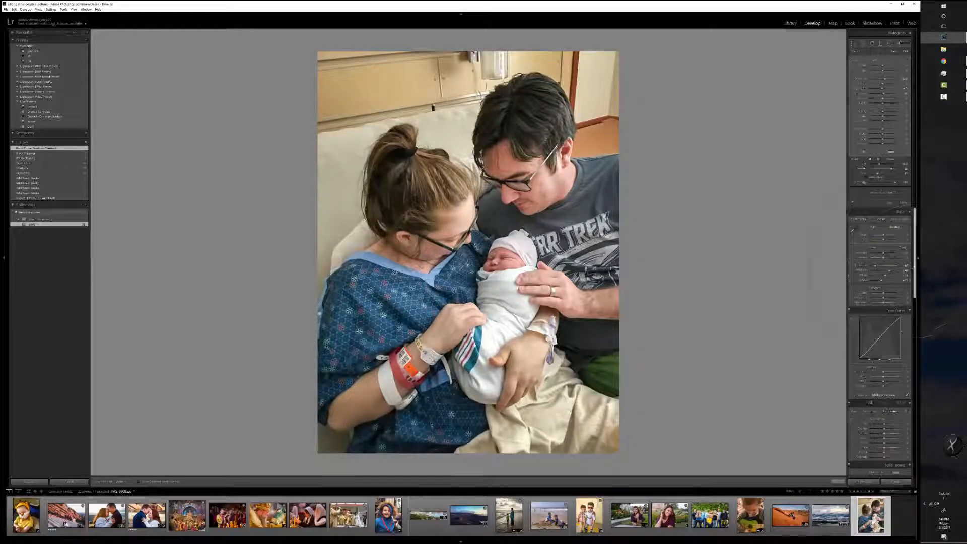
left_click_drag(914, 252, 918, 396)
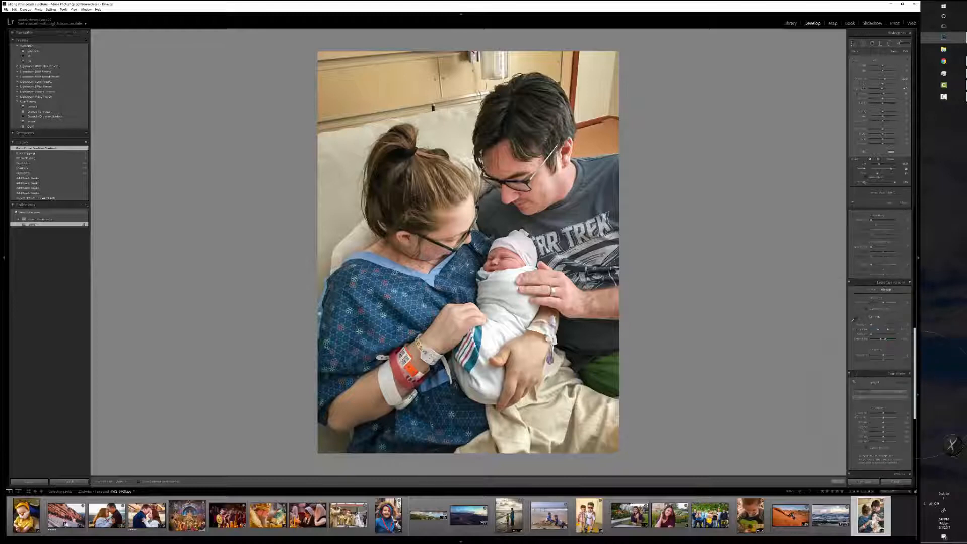
mouse_move(872, 248)
left_mouse_down()
mouse_move(874, 264)
mouse_move(877, 247)
left_mouse_up()
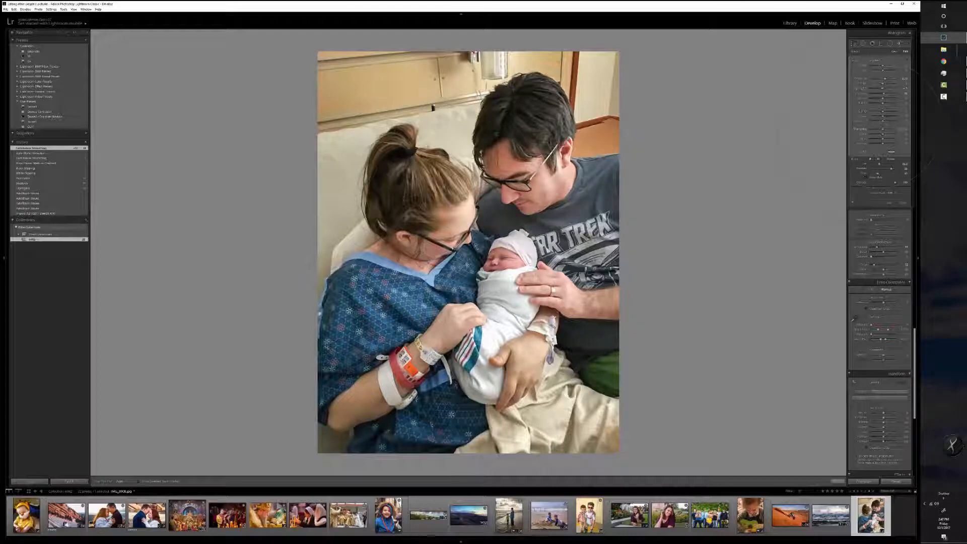
- Add a new brush adjustment to the newborn photo using the SHARP effect preset
left_click(895, 51)
left_click(877, 60)
left_click(867, 190)
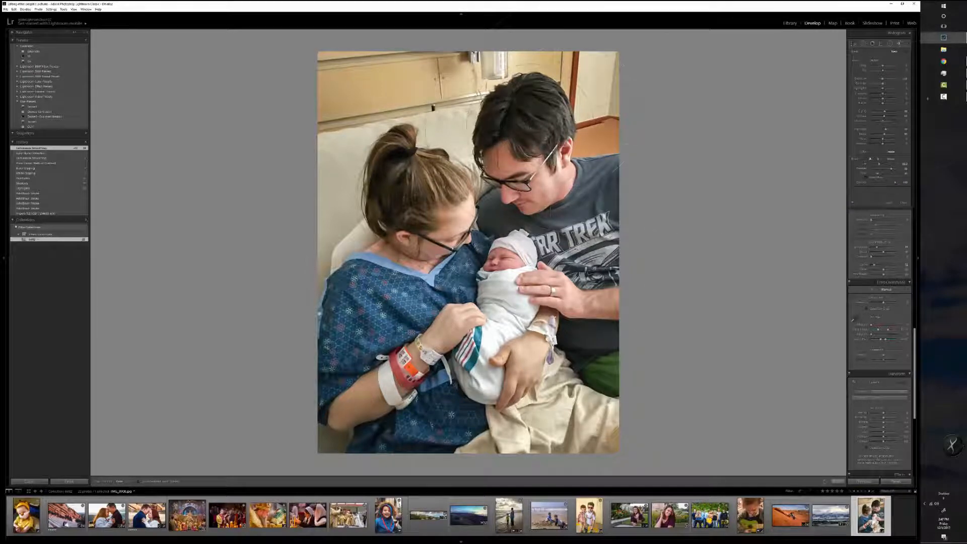
- Paint brush strokes with a darkening preset over the right edge and upper background around the family
left_click(877, 60)
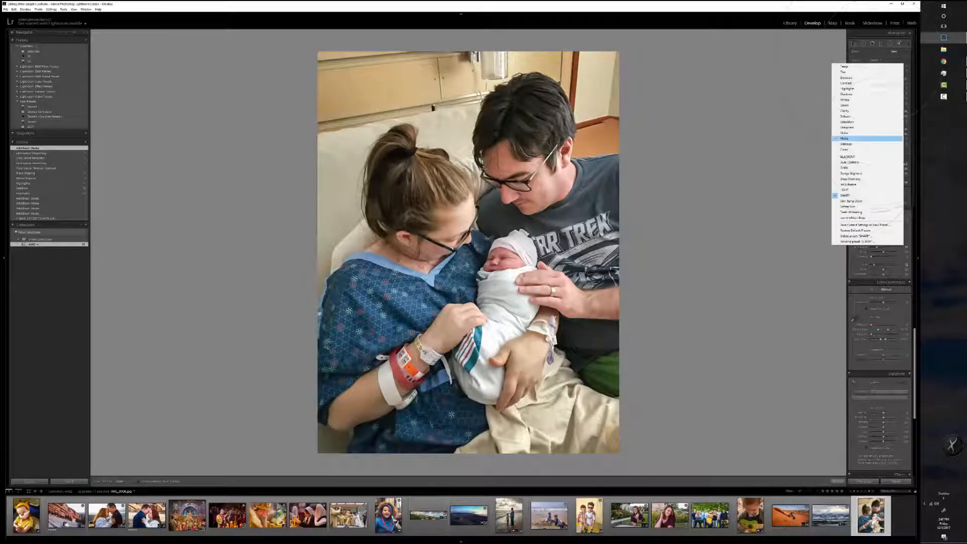
left_click(849, 168)
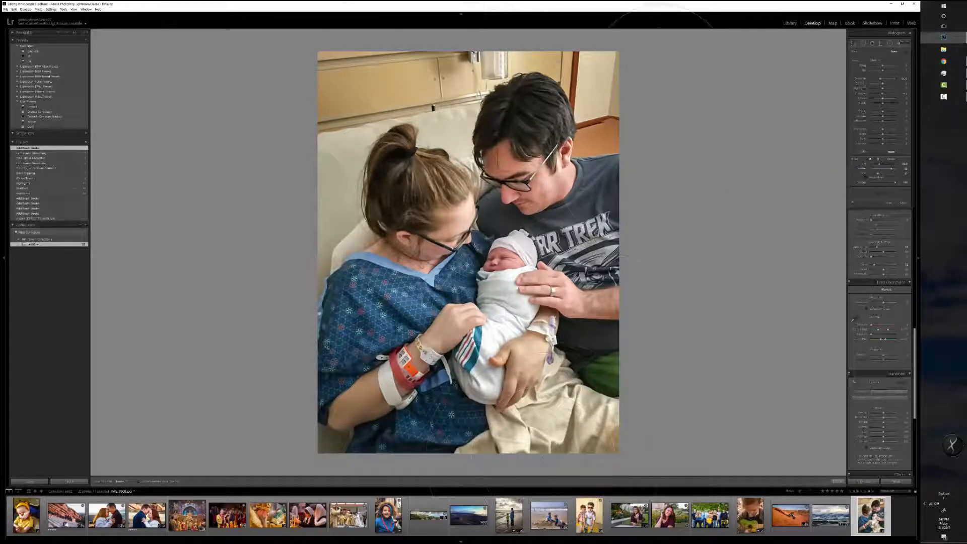
left_click_drag(617, 118, 585, 269)
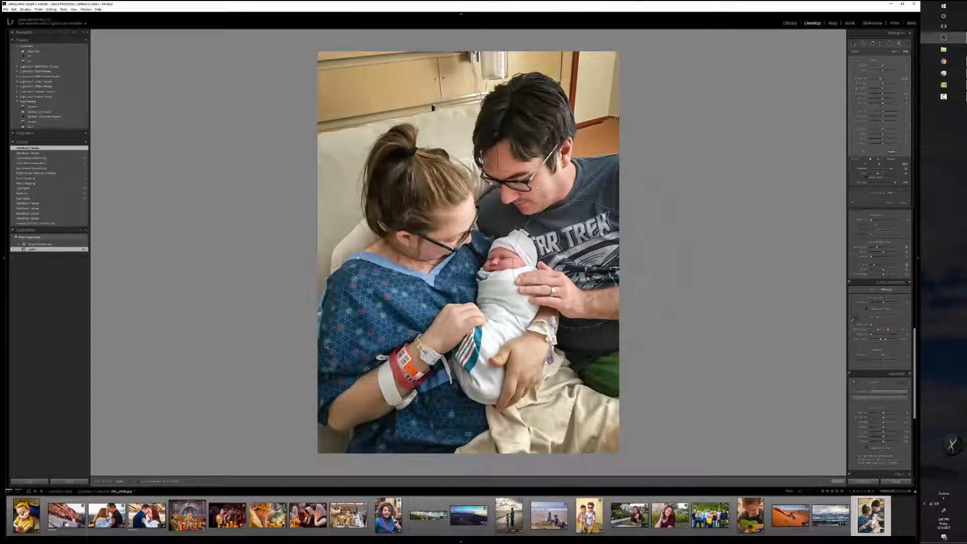
mouse_move(655, 69)
left_mouse_down()
mouse_move(522, 40)
mouse_move(432, 40)
left_mouse_up()
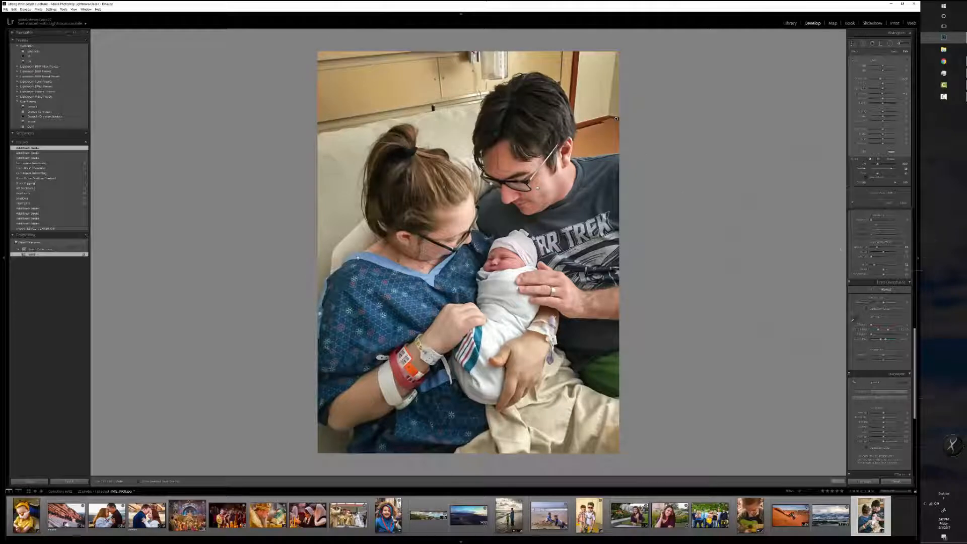
- Warm the newborn photo's temperature slightly, raise its Whites, and compare the before and after versions
left_click_drag(915, 348, 918, 195)
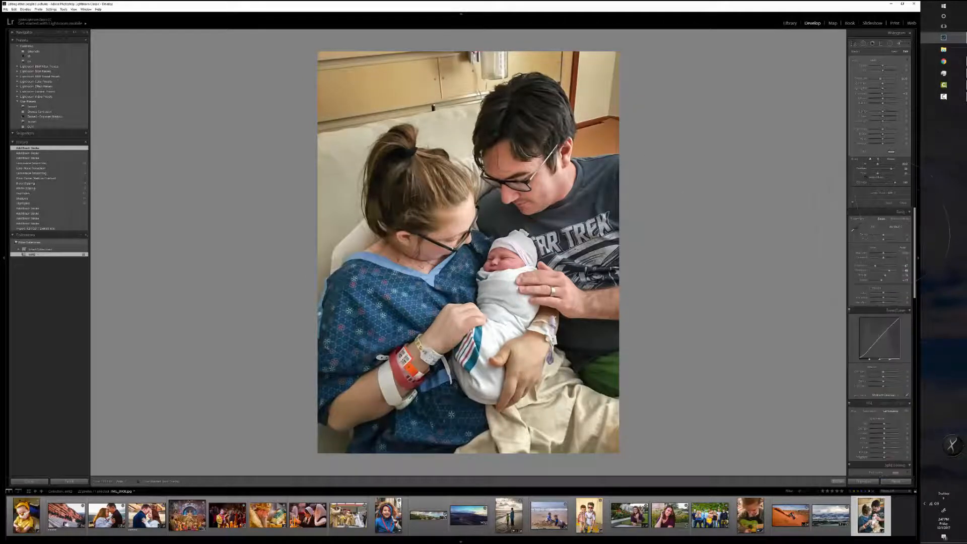
left_click_drag(885, 235, 885, 235)
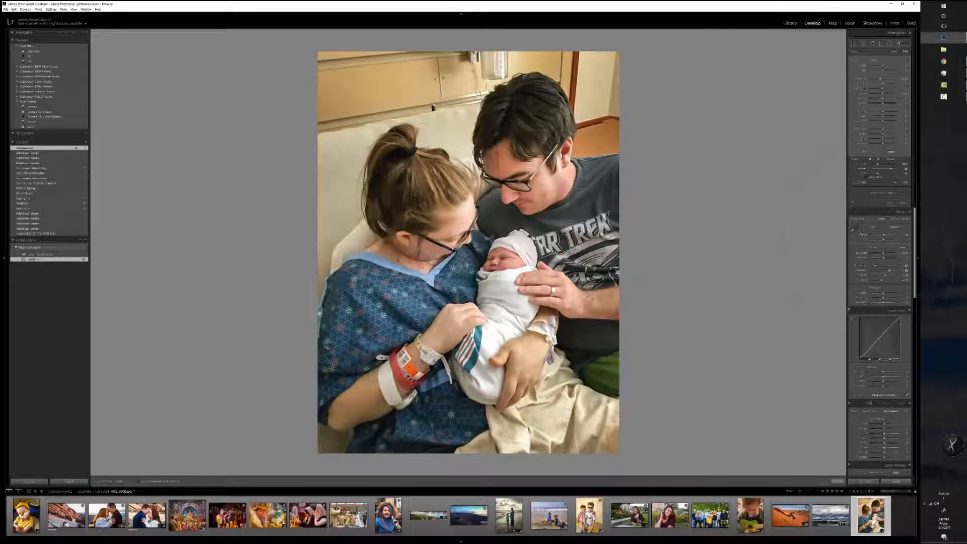
left_click_drag(886, 276, 889, 276)
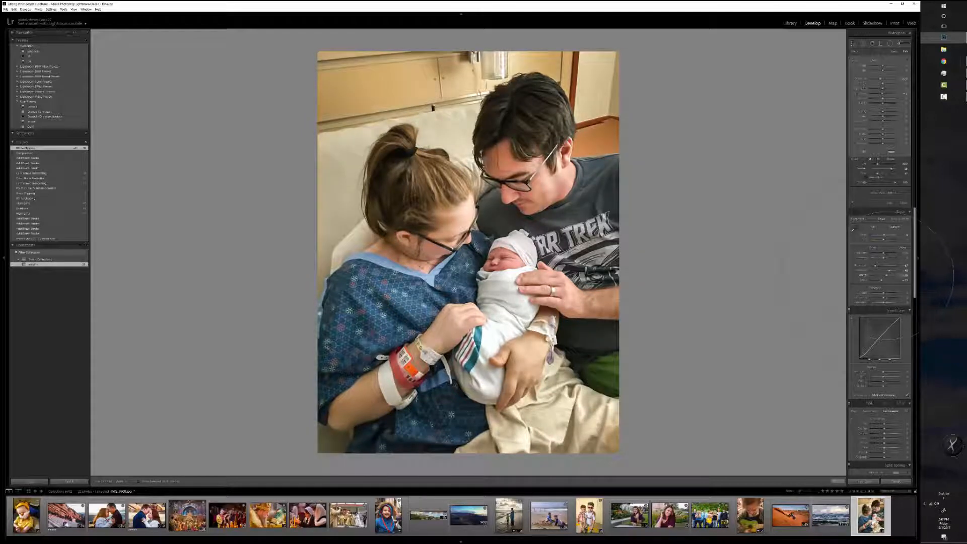
key("backslash")
key("backslash")
key("backslash")
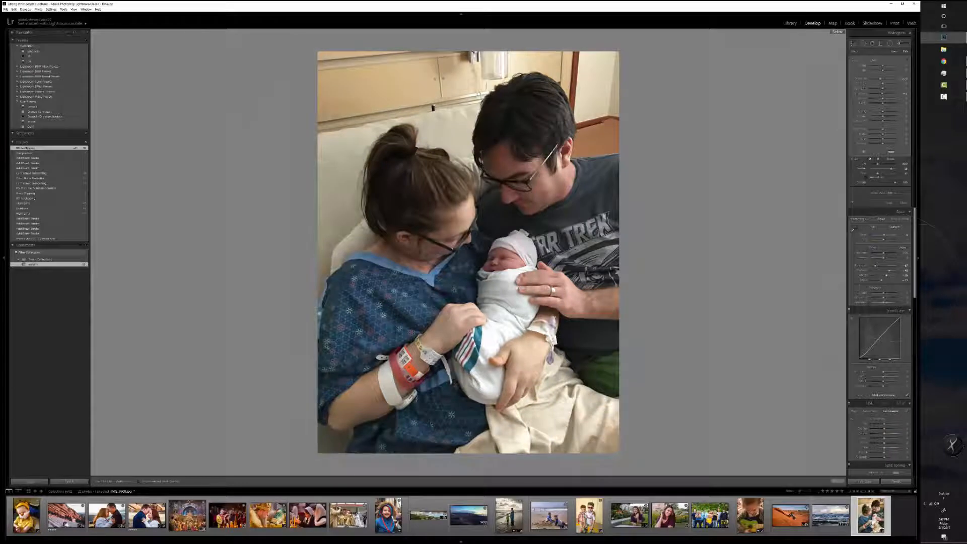
key("backslash")
key("backslash")
- Add a small amount of Dehaze to the newborn photo and fine-tune it
scroll(879, 328, "down", 15)
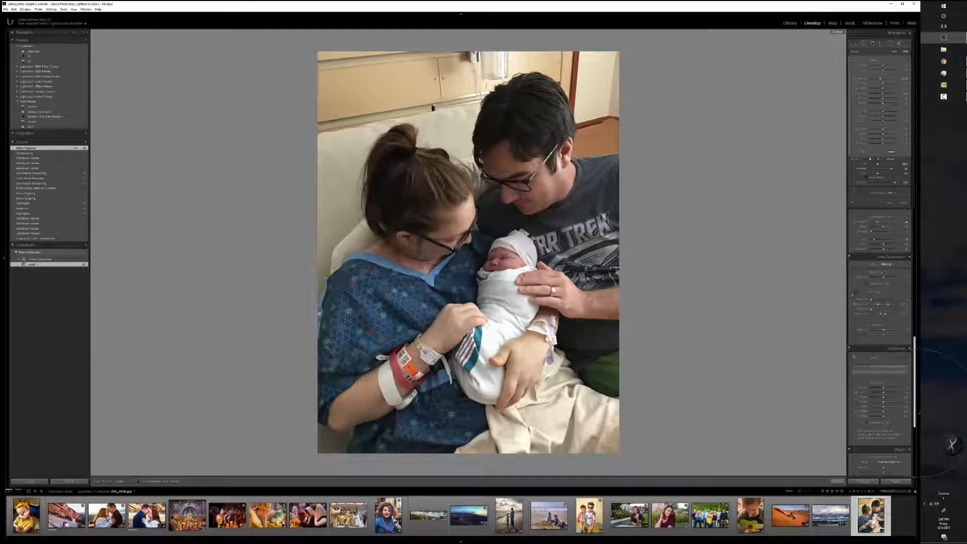
scroll(852, 295, "down", 5)
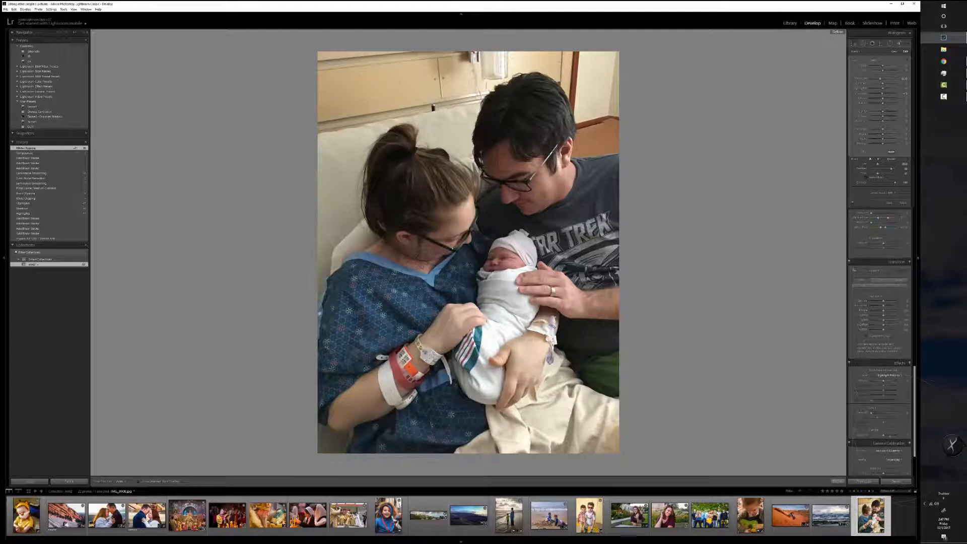
left_click_drag(883, 435, 887, 435)
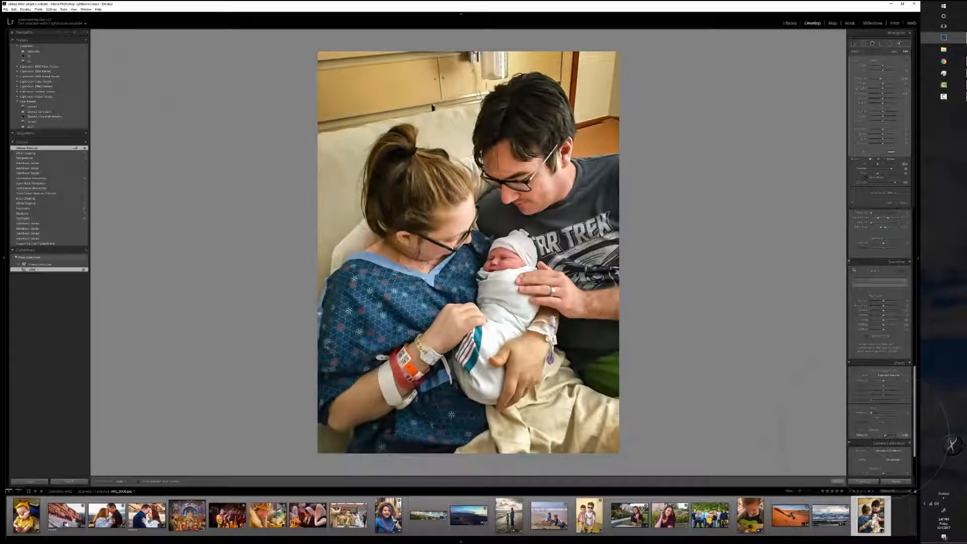
left_click_drag(886, 436, 886, 436)
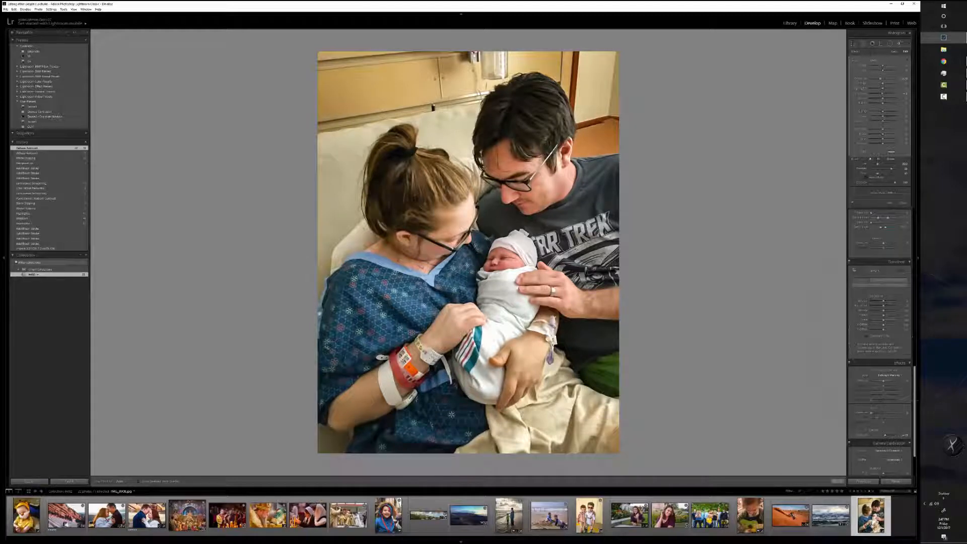
- Raise the luminance noise reduction's Contrast and the Sharpening amount on the newborn photo
scroll(855, 394, "up", 5)
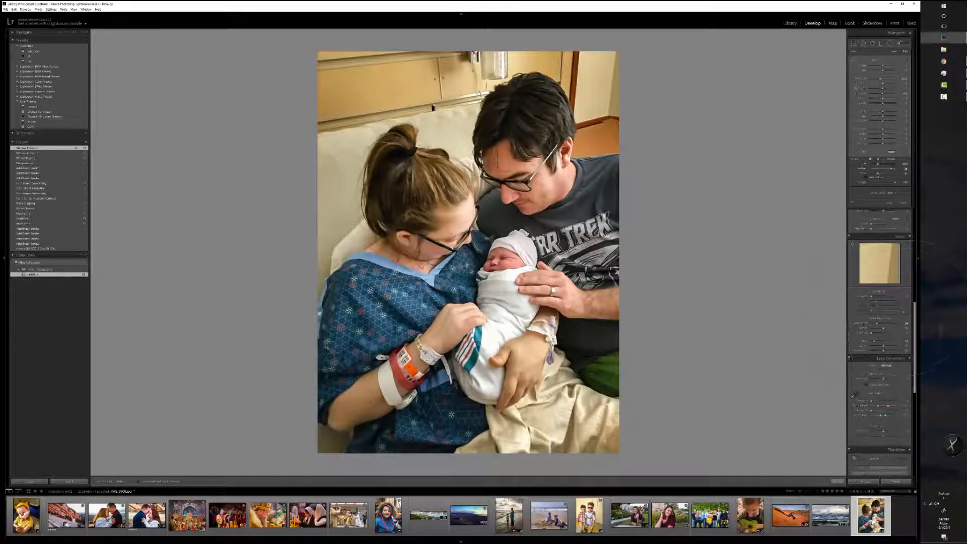
left_click_drag(873, 333, 874, 333)
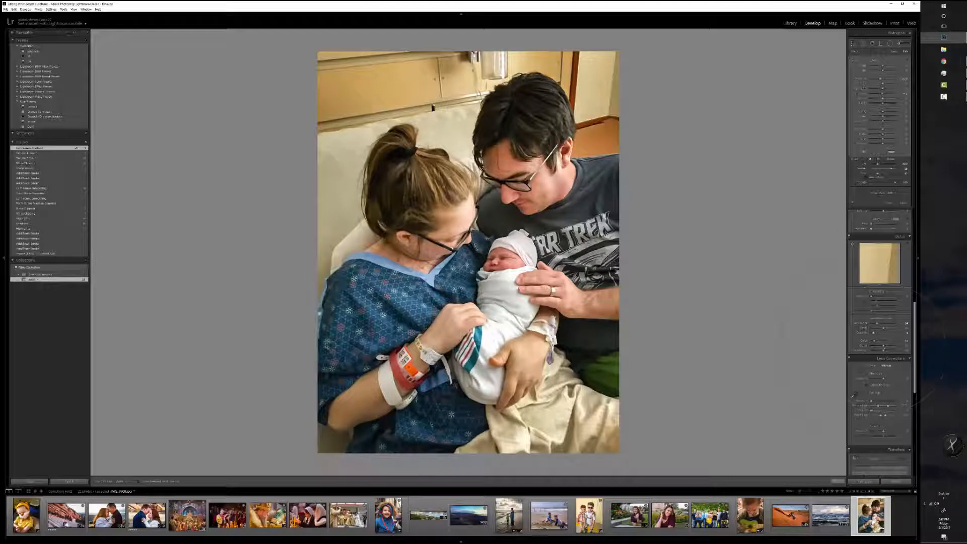
left_click_drag(873, 296, 875, 296)
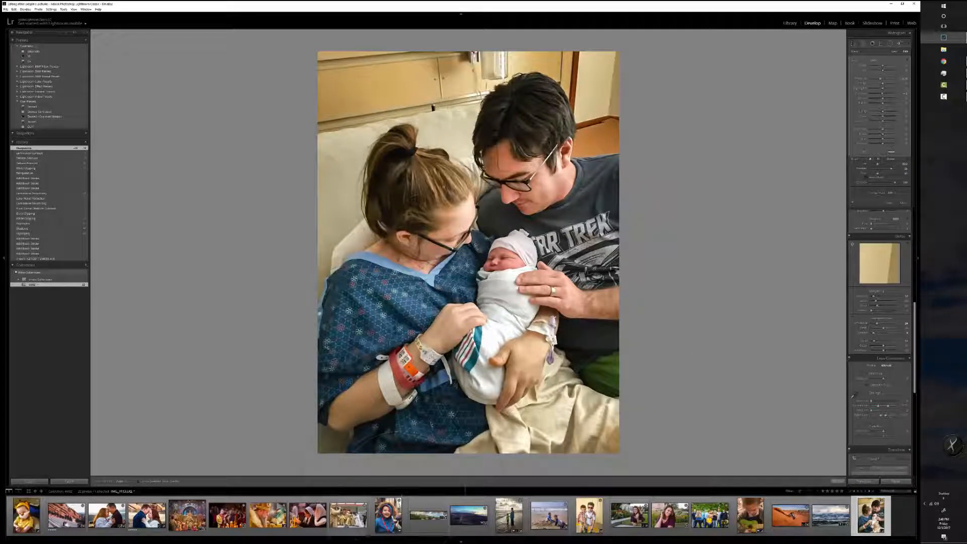
- Open the photo of the smiling child in the blue hooded jacket
left_click(388, 515)
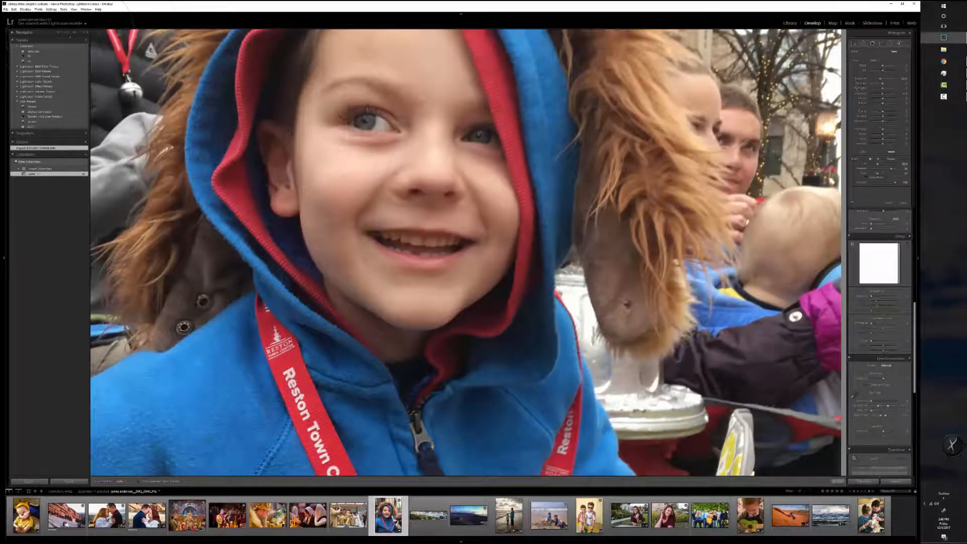
- Fit the hooded child's photo in view, apply light Luminance and Color noise reduction, and show the photo information overlay
left_click(59, 33)
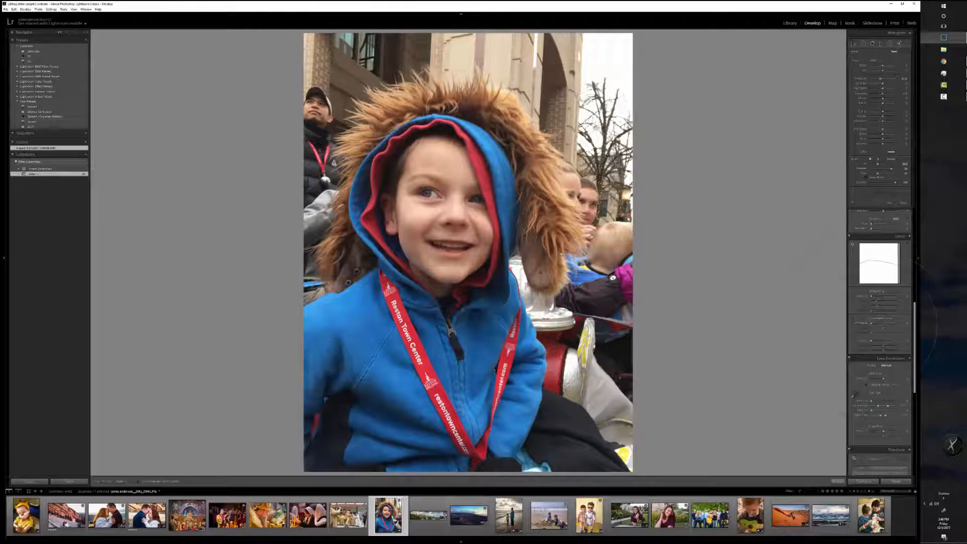
left_click_drag(872, 323, 876, 324)
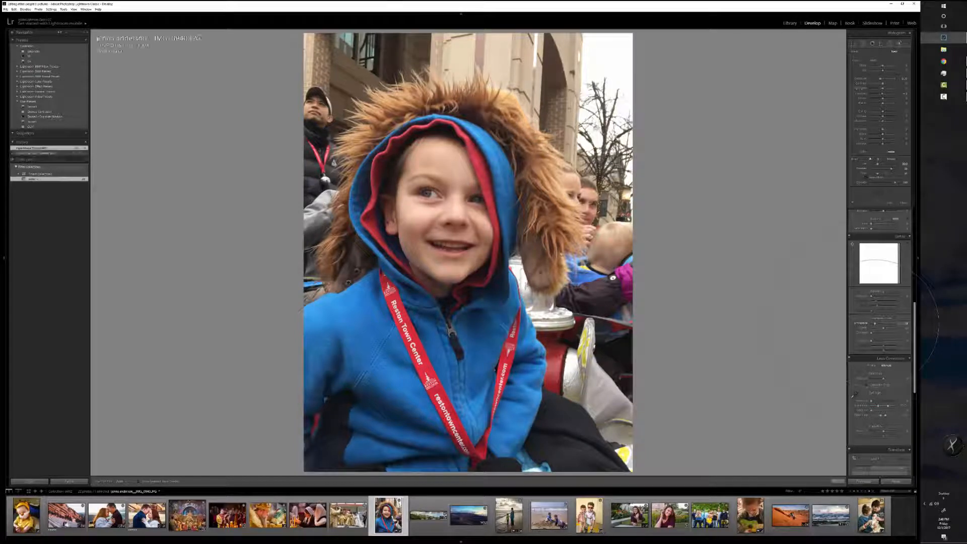
key("i")
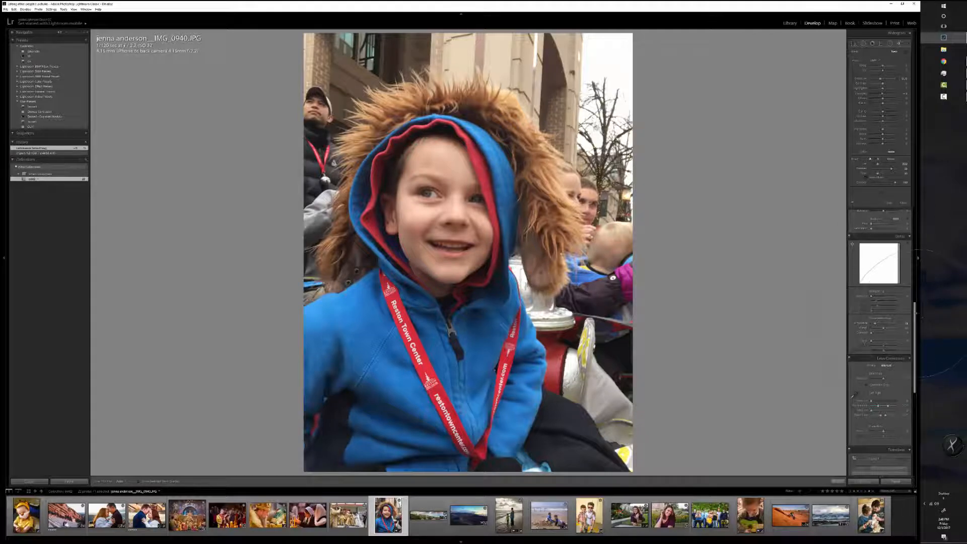
- Raise Clarity, Shadows and Contrast on the child's photo and lower its Highlights
scroll(914, 347, "up", 2)
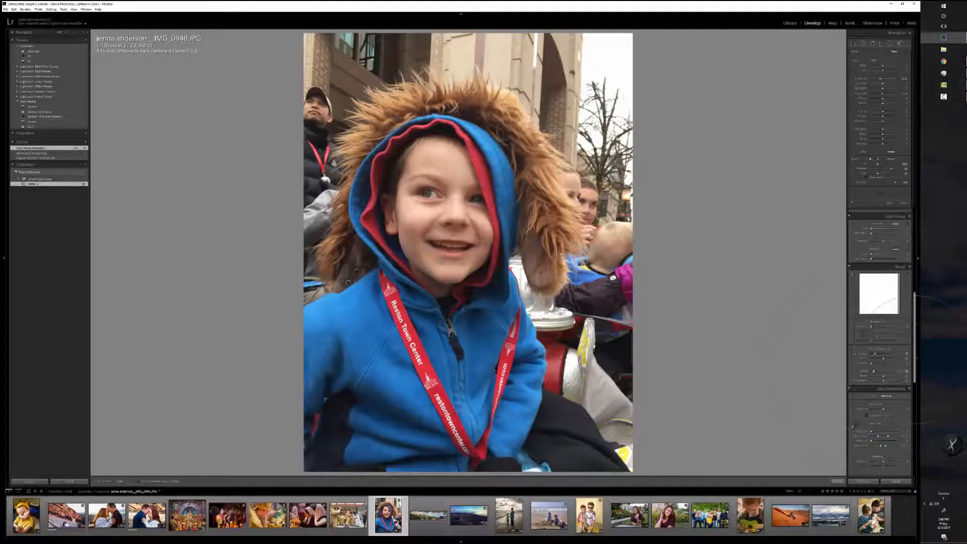
scroll(915, 348, "up", 5)
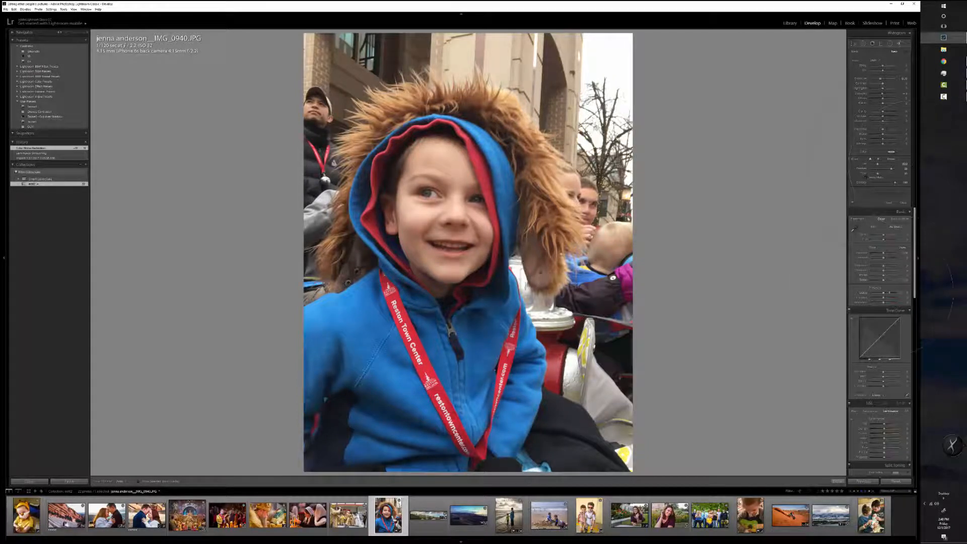
left_click_drag(888, 293, 890, 271)
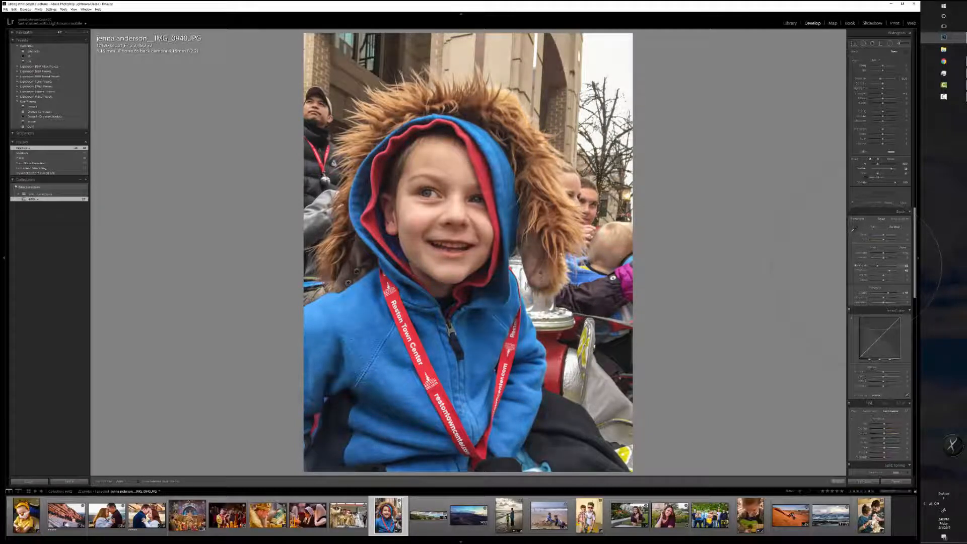
left_click_drag(879, 265, 886, 258)
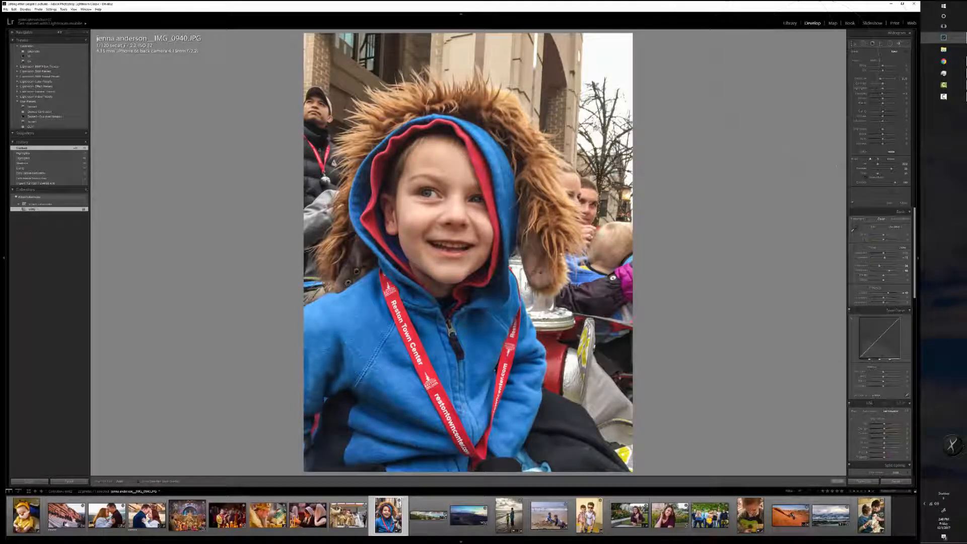
- Crop the photo tightly around the child's fur-trimmed hood and upper jacket, judging the framing with the surroundings blacked out
key("r")
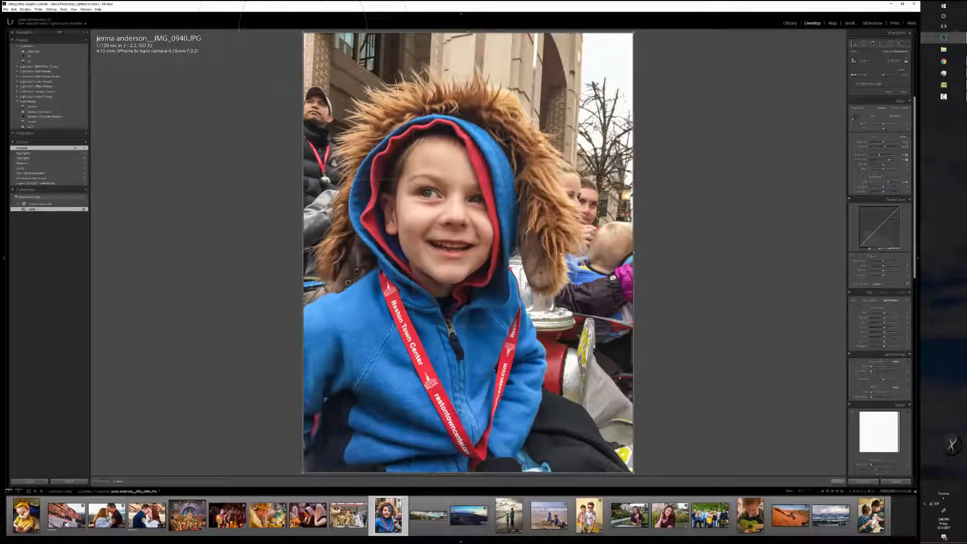
left_click_drag(304, 33, 320, 41)
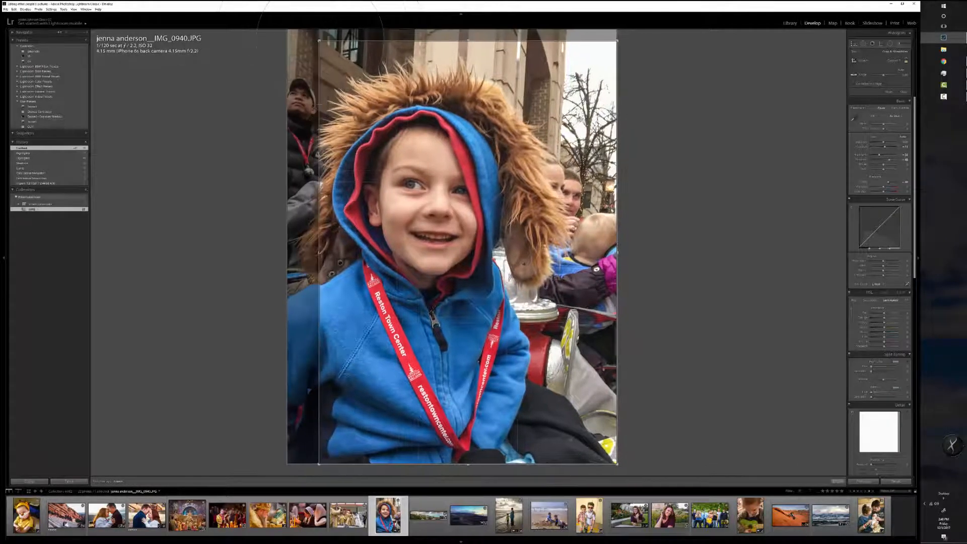
key("l")
key("l")
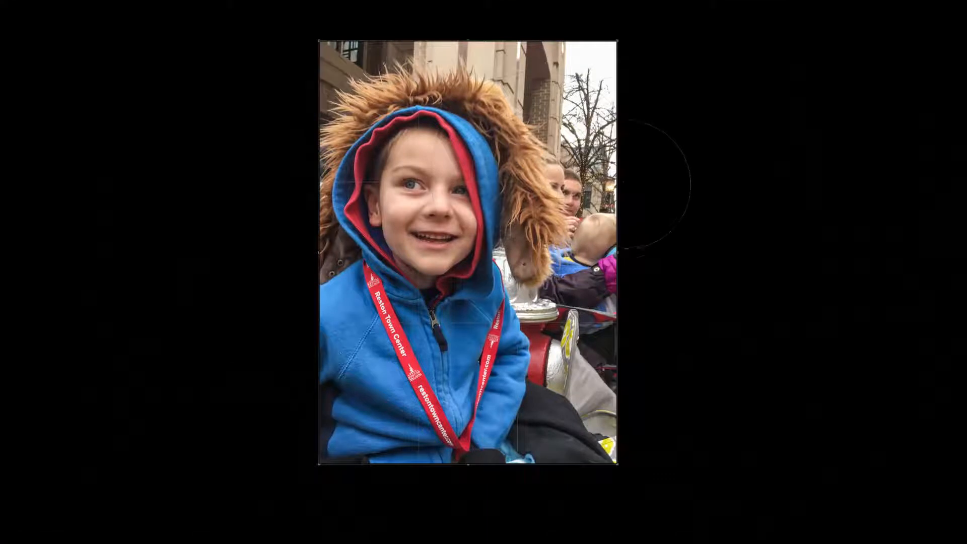
left_click_drag(617, 201, 578, 220)
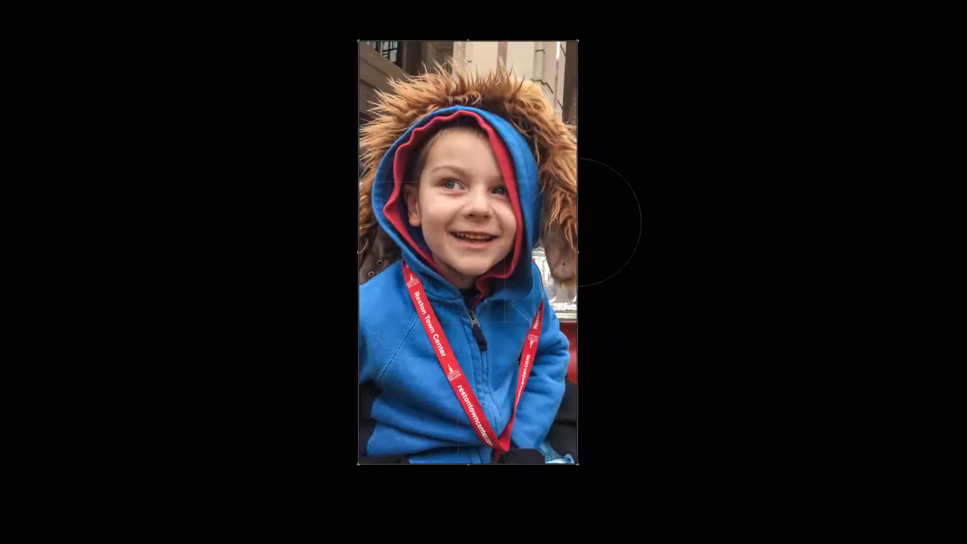
left_click_drag(464, 463, 466, 415)
left_click_drag(453, 88, 452, 91)
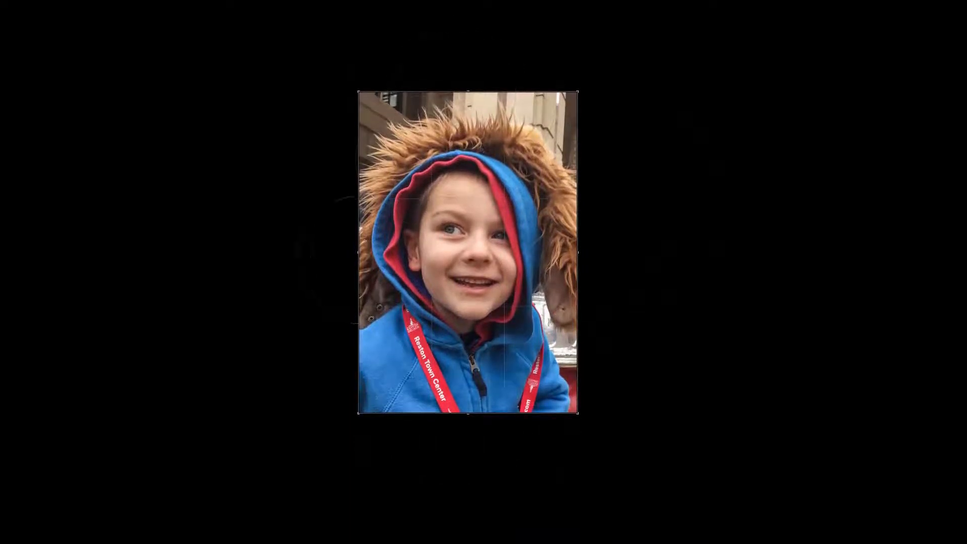
left_click_drag(359, 249, 358, 250)
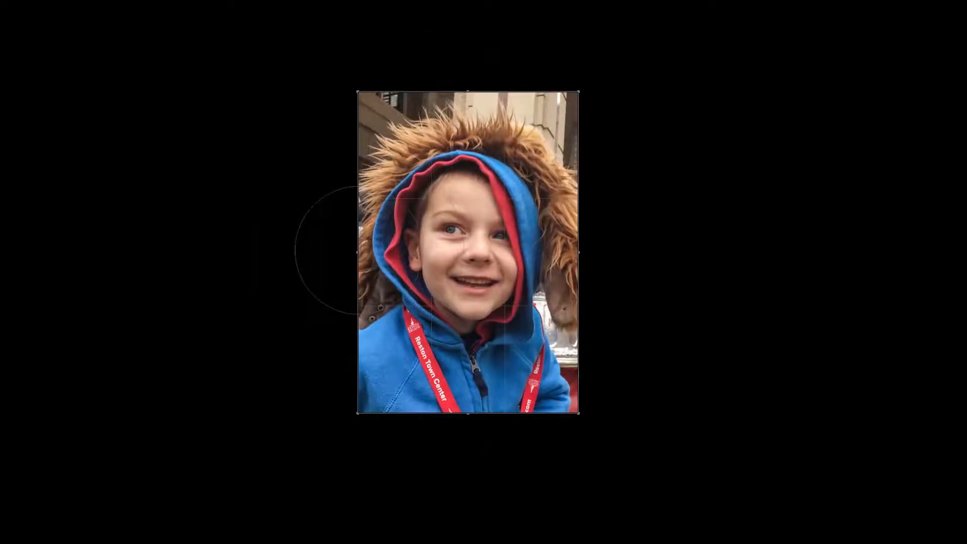
left_click_drag(580, 260, 584, 256)
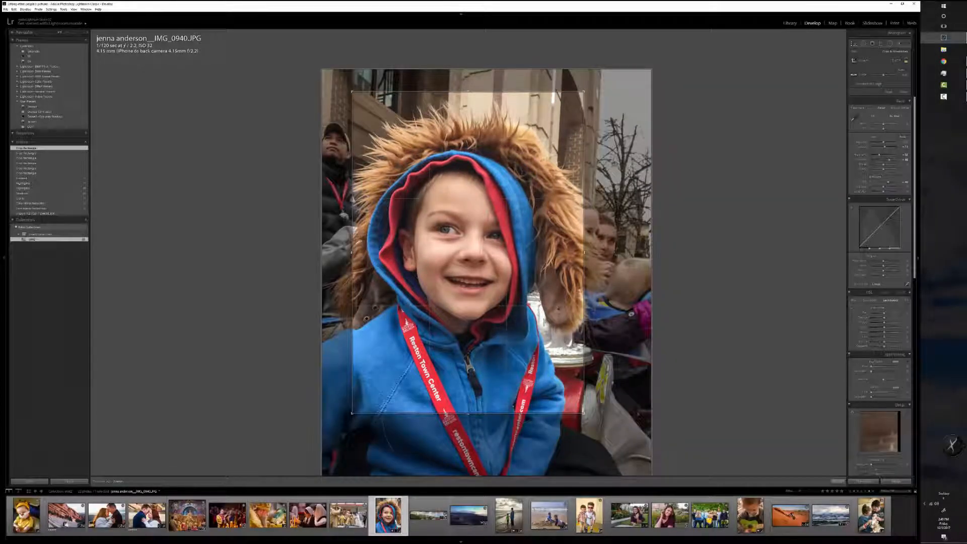
left_click_drag(584, 256, 584, 256)
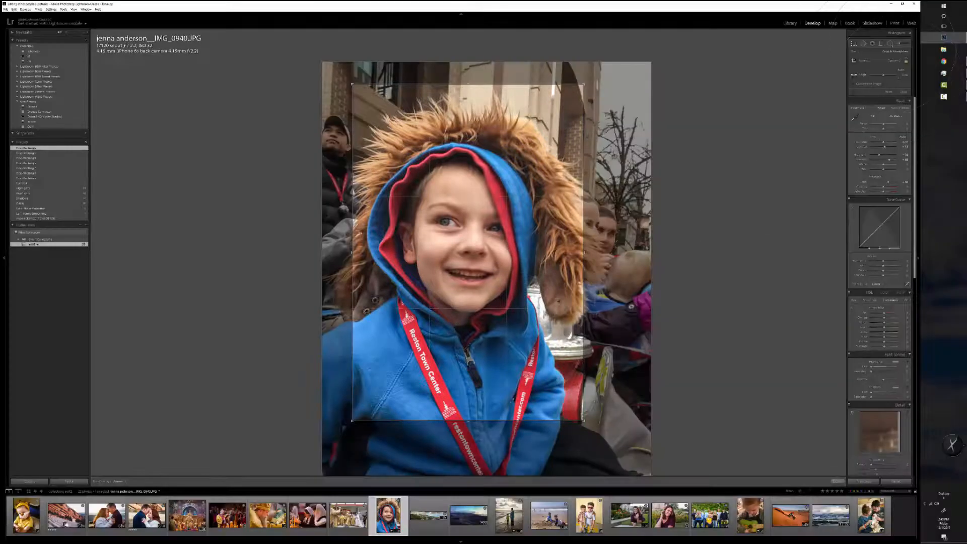
key("Return")
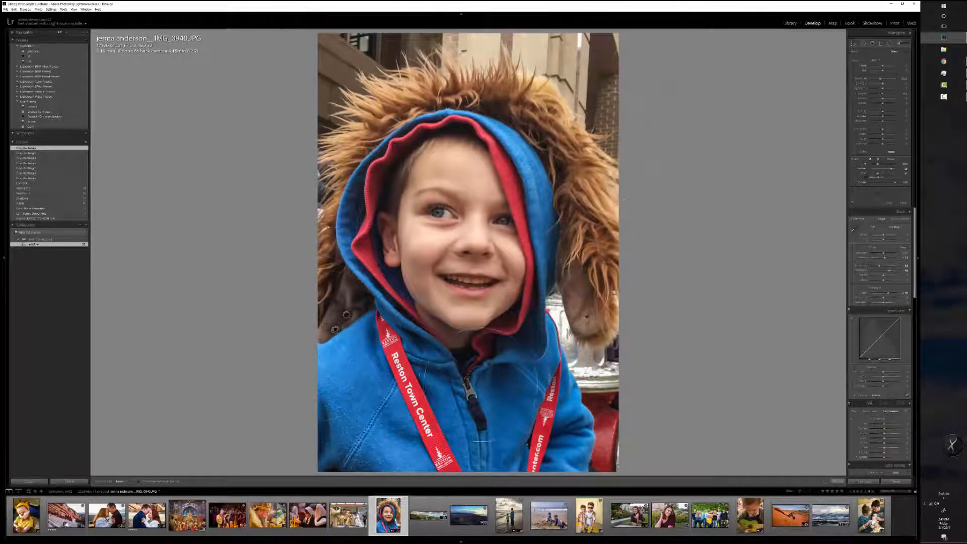
- Brush the local adjustment across the lower part of the jacket and set the point curve to Medium Contrast
mouse_move(403, 403)
left_mouse_down()
mouse_move(594, 424)
mouse_move(594, 438)
left_mouse_up()
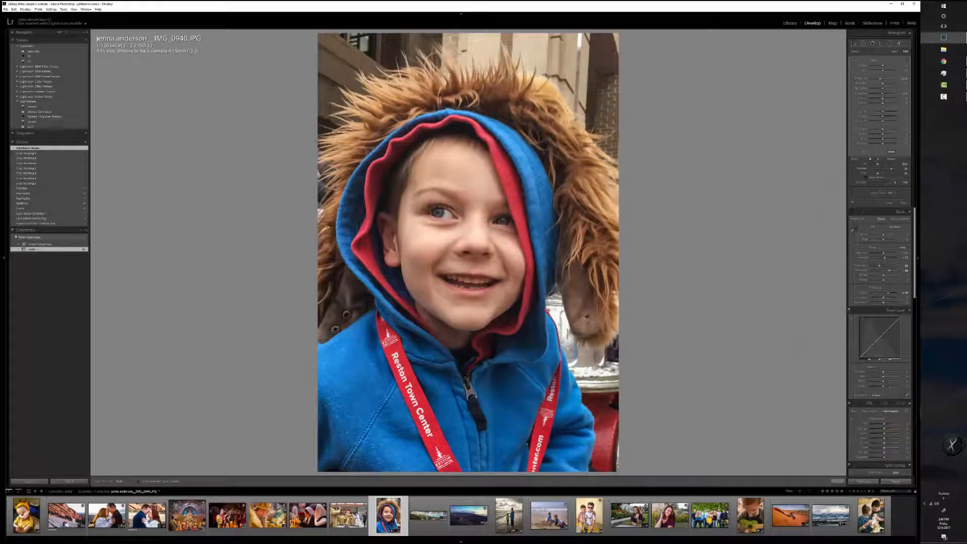
left_click(877, 395)
left_click(877, 407)
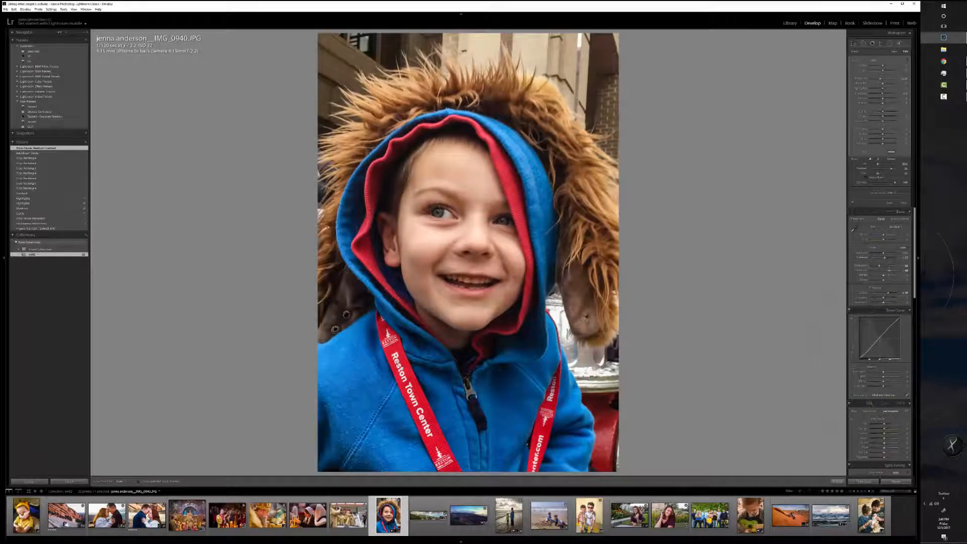
- Raise Whites and Vibrance slightly on the child's photo and lower its Highlights further
left_click_drag(890, 275, 877, 266)
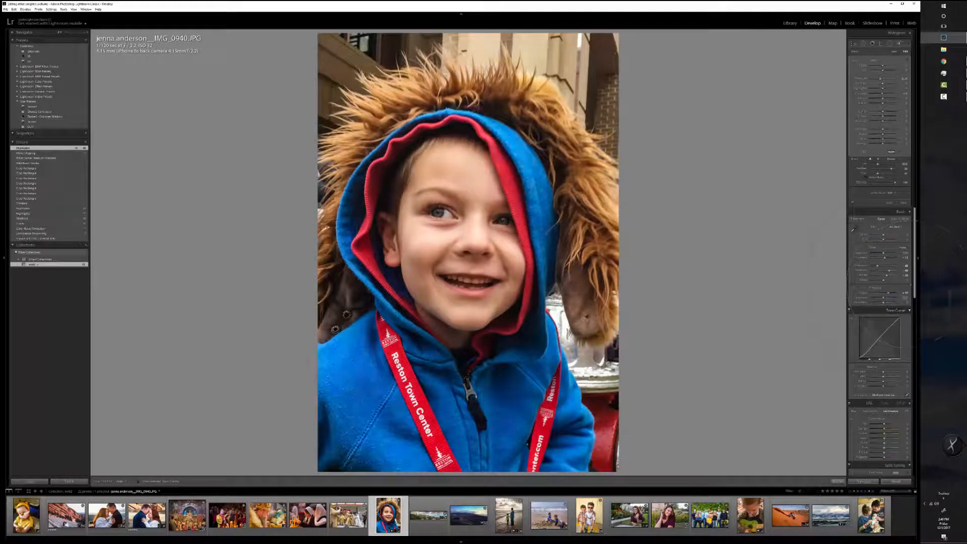
left_click_drag(884, 298, 886, 297)
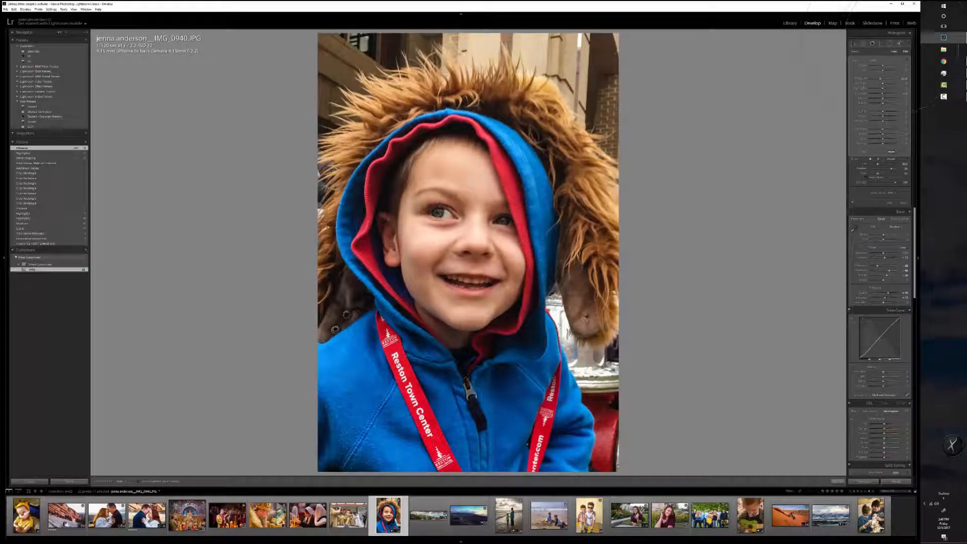
- Paint a new brush adjustment with the LIGHT preset over the child's face, and lower the photo's Highlights slightly
left_click(872, 60)
left_click(867, 190)
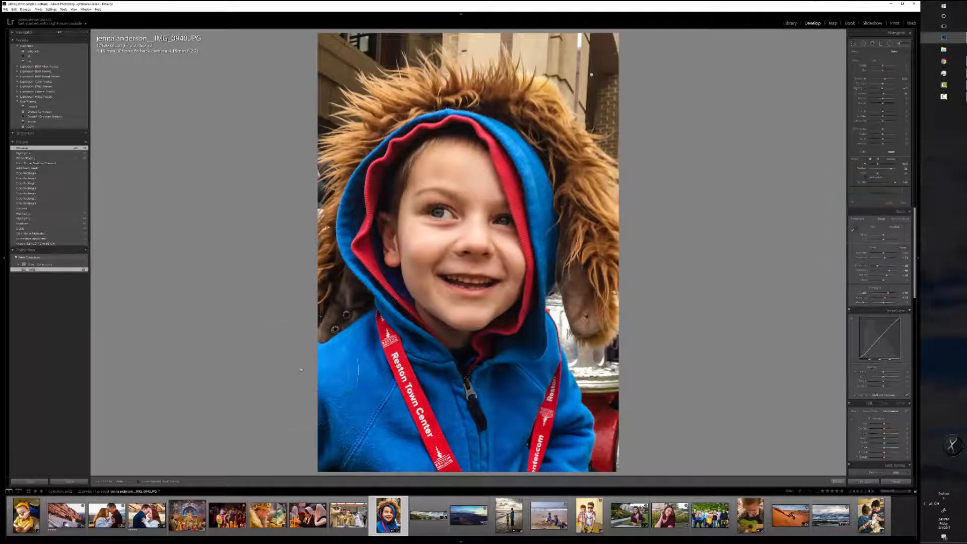
left_click_drag(512, 267, 554, 227)
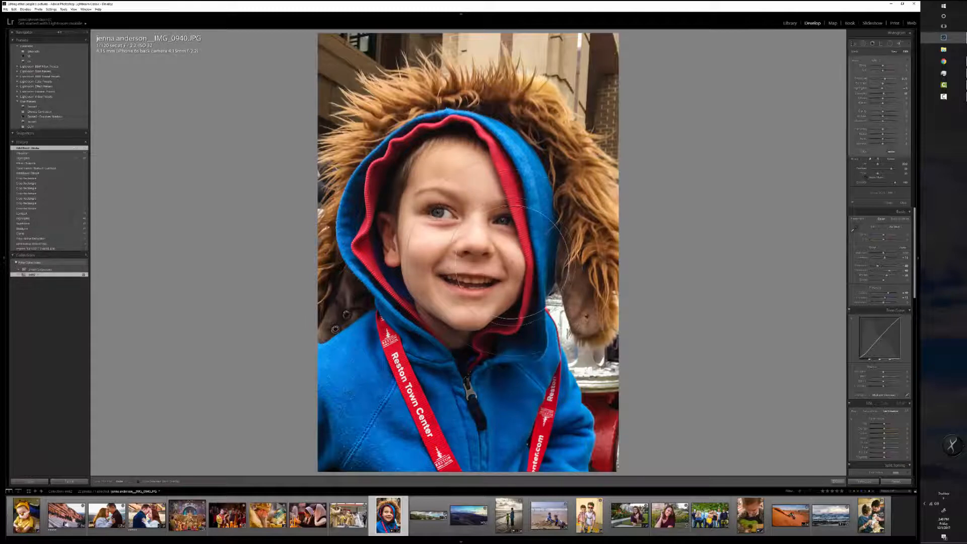
left_click_drag(877, 265, 876, 266)
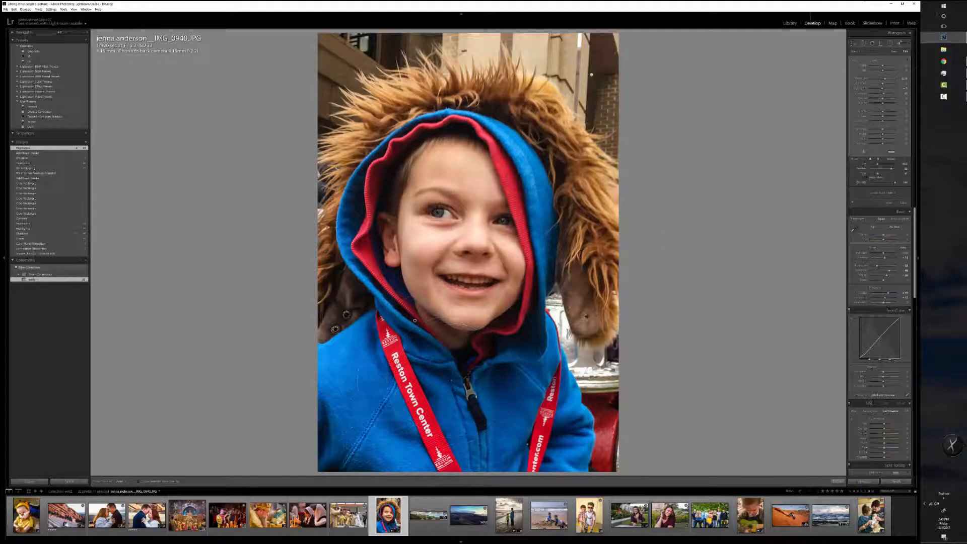
- Add a new brush adjustment with the DARK preset and paint it around the jacket and outer edges of the photo
left_click(879, 60)
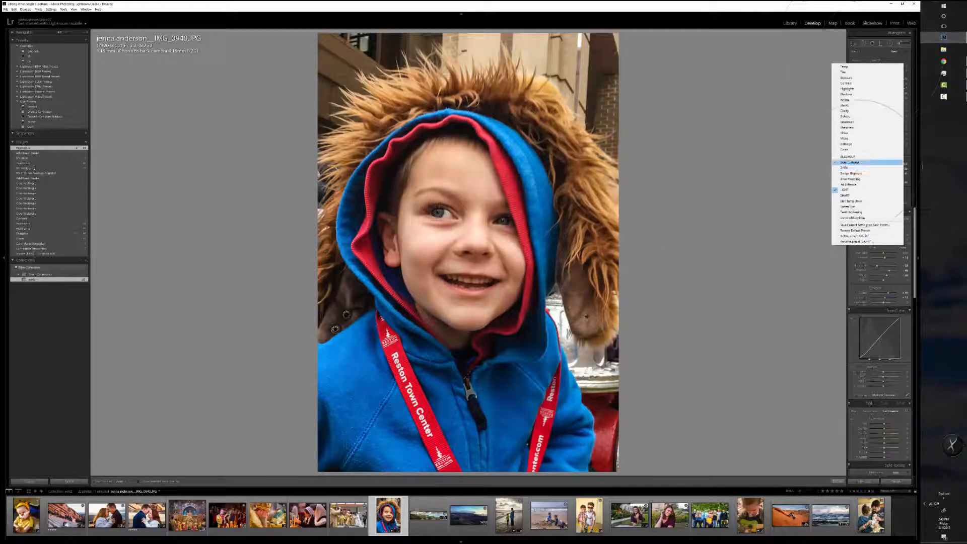
left_click(856, 167)
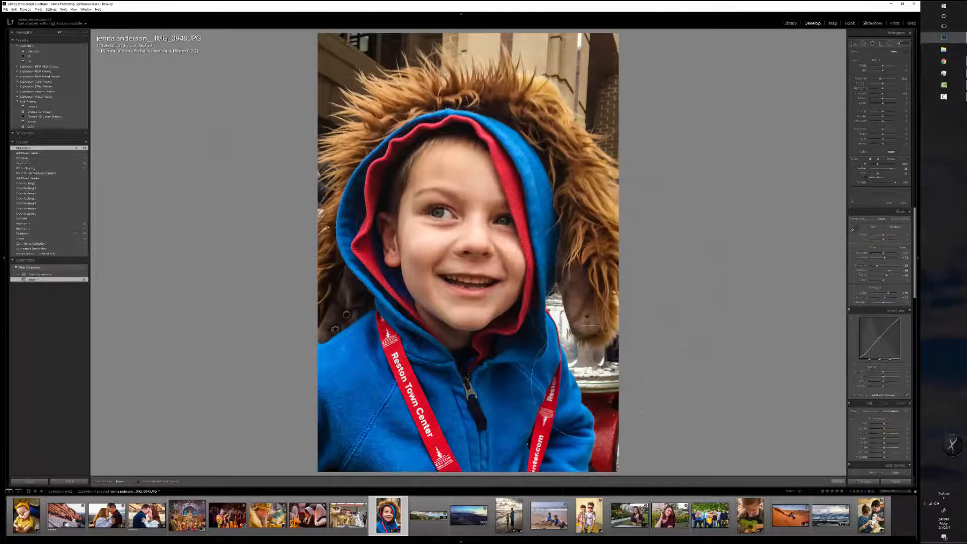
mouse_move(492, 531)
left_mouse_down()
mouse_move(494, 449)
mouse_move(563, 449)
left_mouse_up()
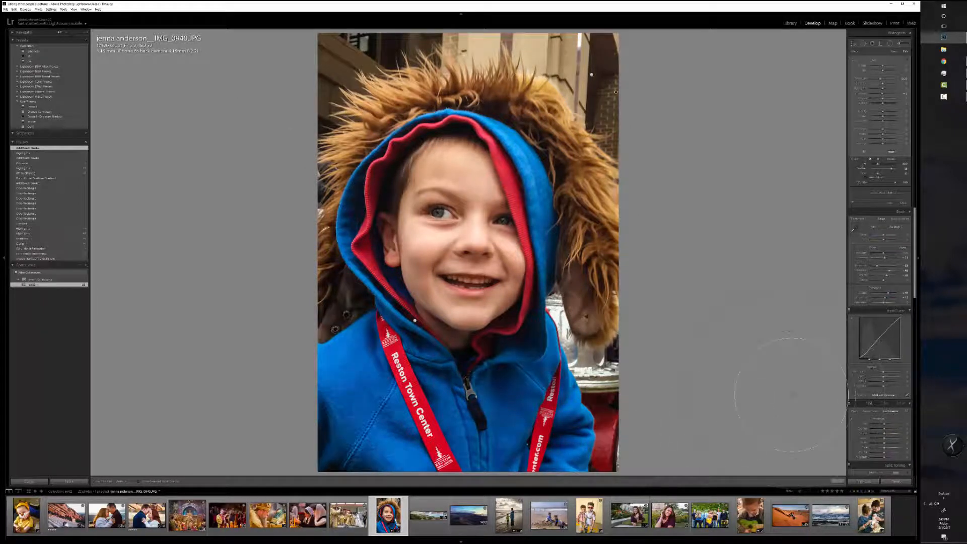
- Compare the before and after versions of the hooded child's photo
key("backslash")
key("backslash")
key("backslash")
key("backslash")
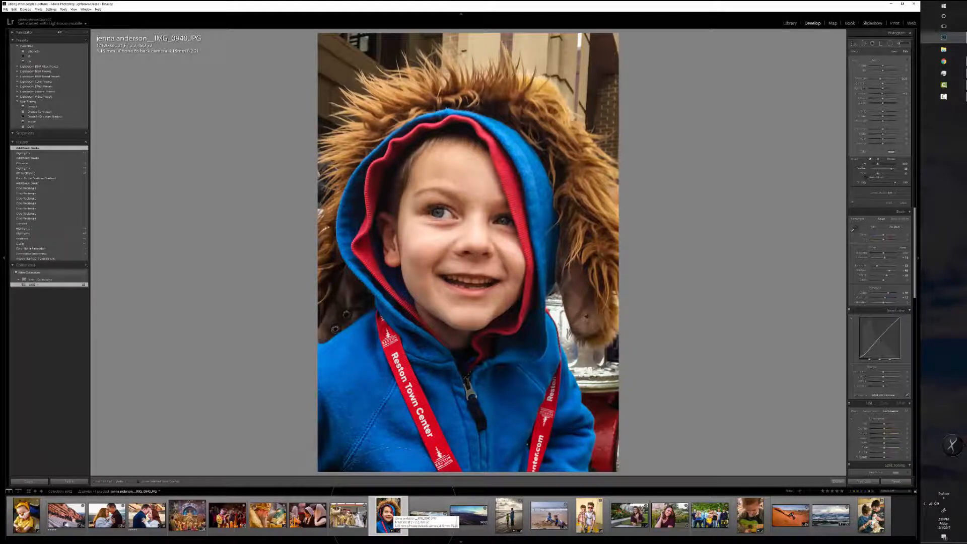
- Show the photos as a grid and add photos 6, 7, 11, 13, 14 and 15 to the selection
key("g")
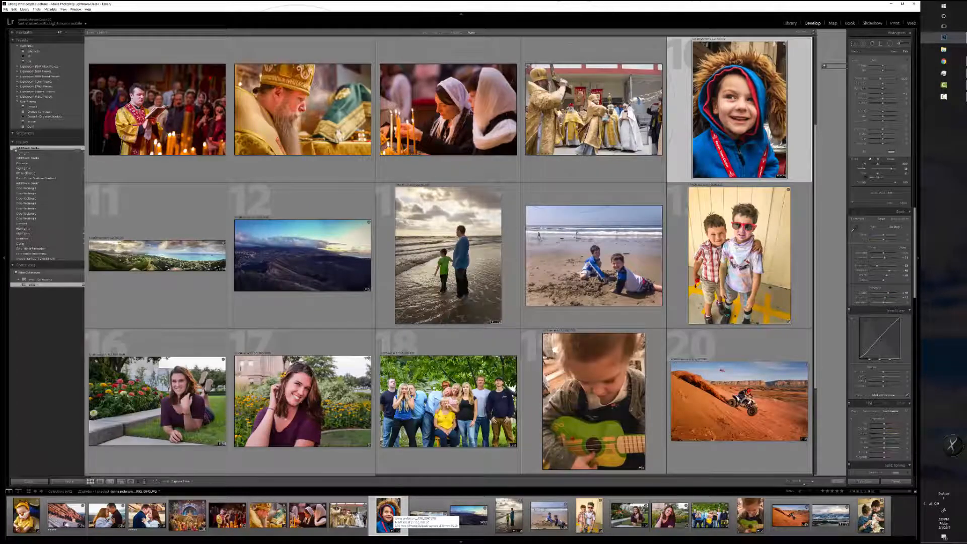
left_click(303, 111, "ctrl")
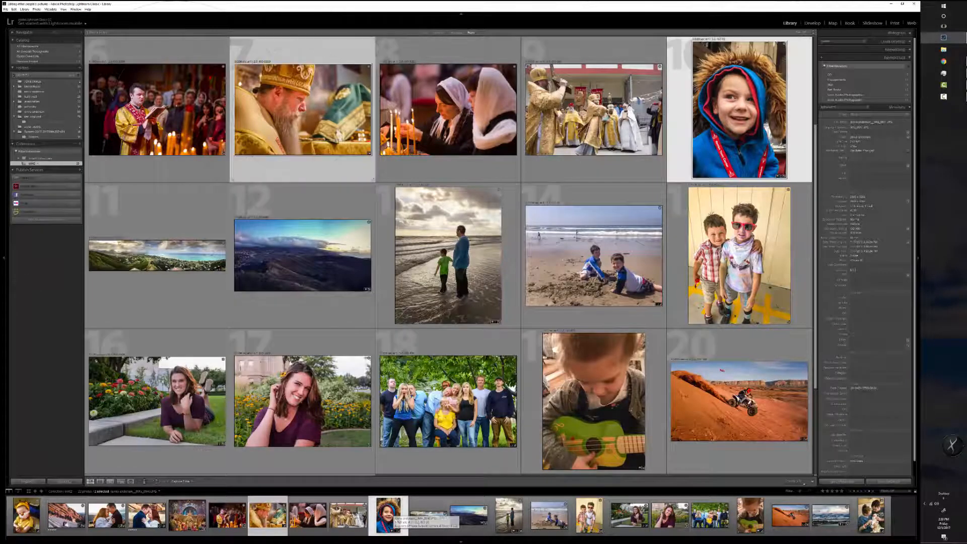
left_click(157, 109, "ctrl")
left_click(157, 255, "ctrl")
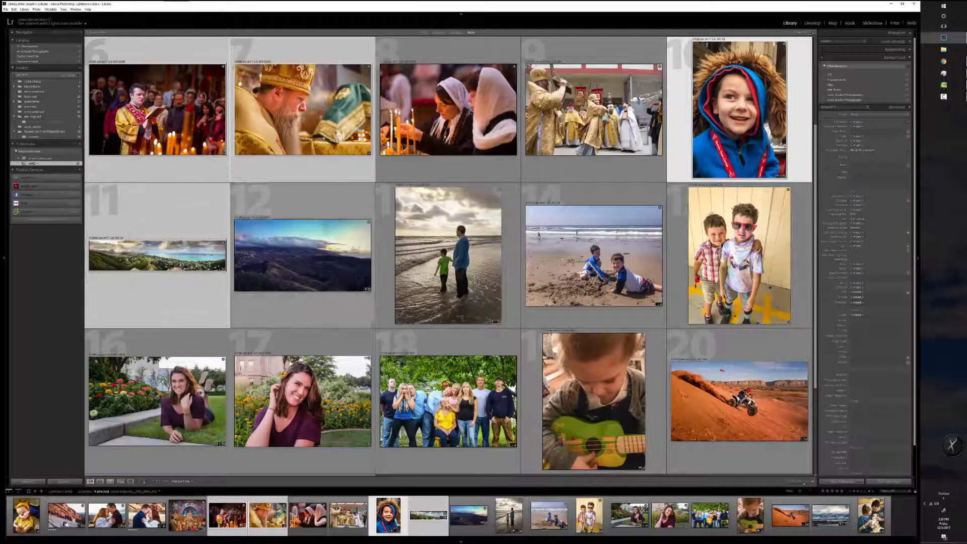
left_click(449, 256, "ctrl")
left_click(594, 256, "ctrl")
left_click(739, 255, "ctrl")
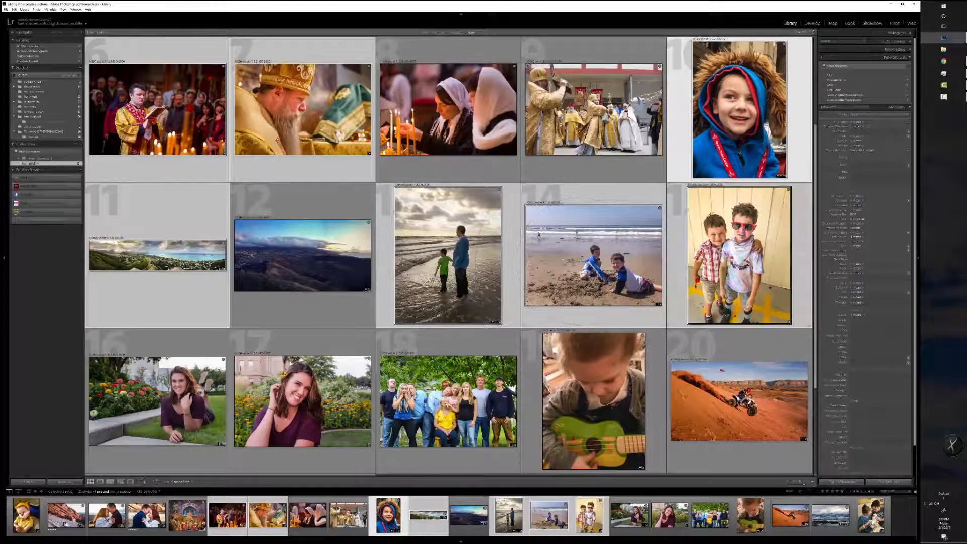
- Add photos 16 to 20 to the selection and review the rest of the grid
left_click(157, 401, "ctrl")
left_click(302, 402, "ctrl")
left_click(448, 402, "ctrl")
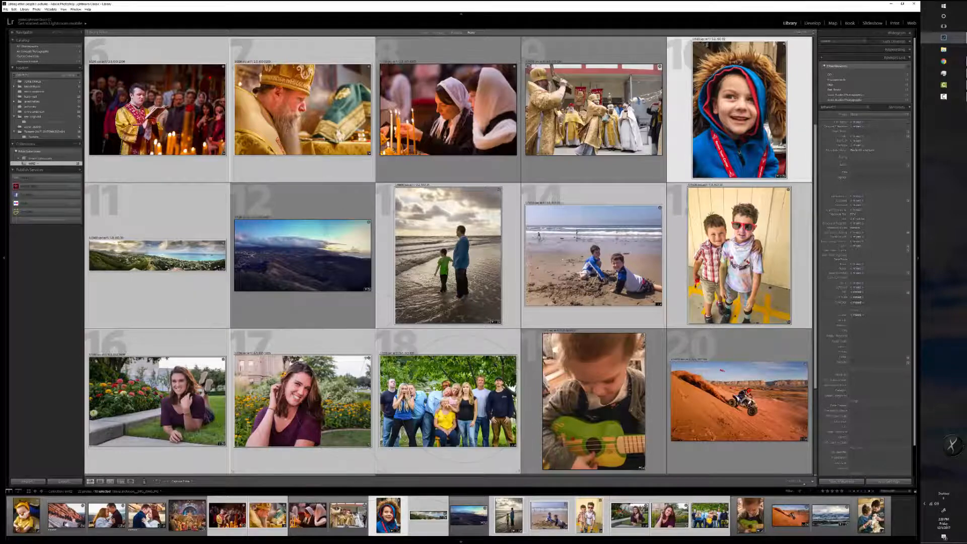
left_click(594, 402, "ctrl")
left_click(730, 403, "ctrl")
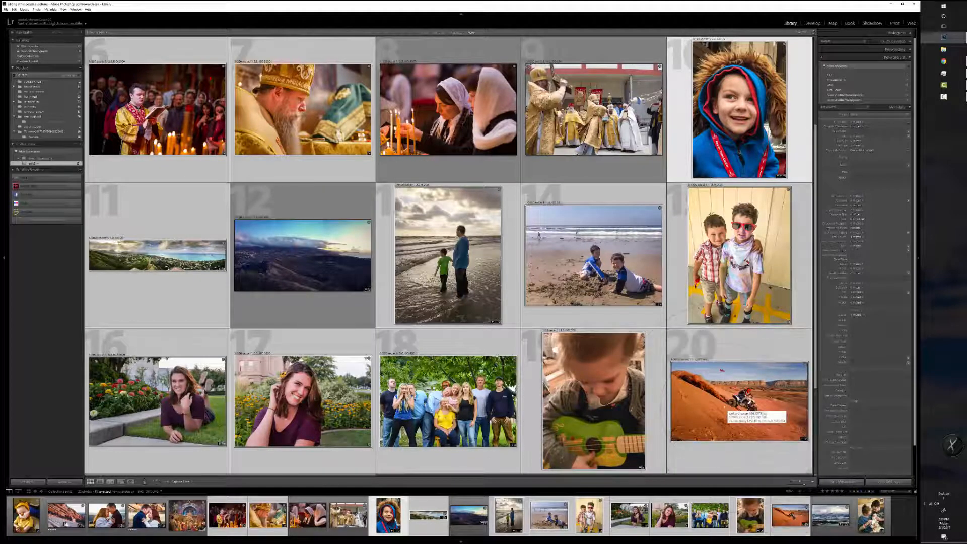
scroll(724, 407, "down", 2)
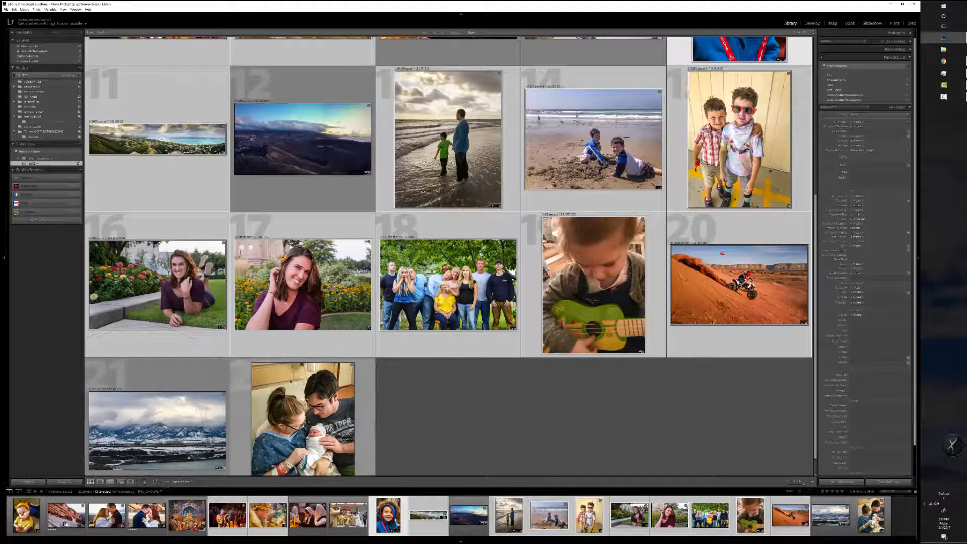
scroll(449, 285, "up", 1)
scroll(499, 257, "up", 4)
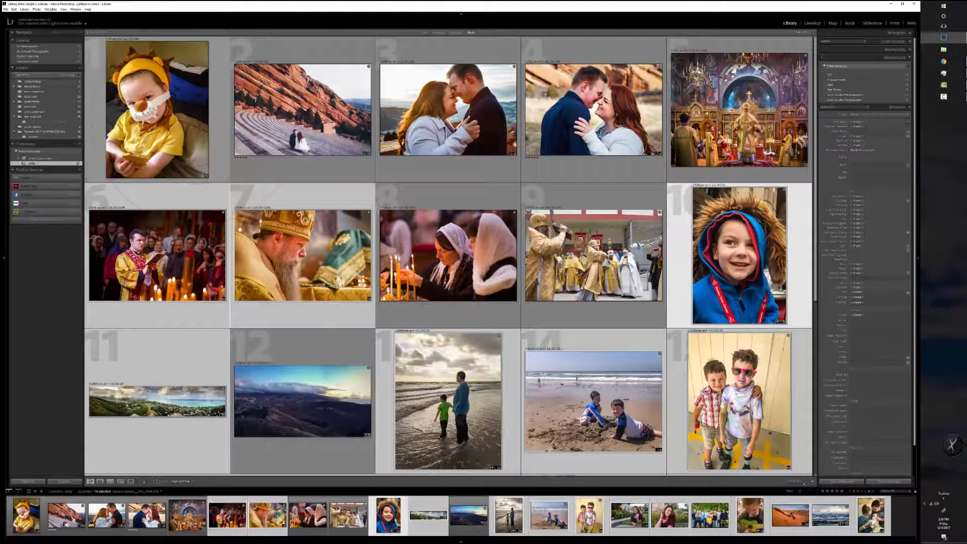
- Add photos 1 to 5 in the grid to the current selection
left_click(401, 81, "ctrl")
left_click(343, 75, "ctrl")
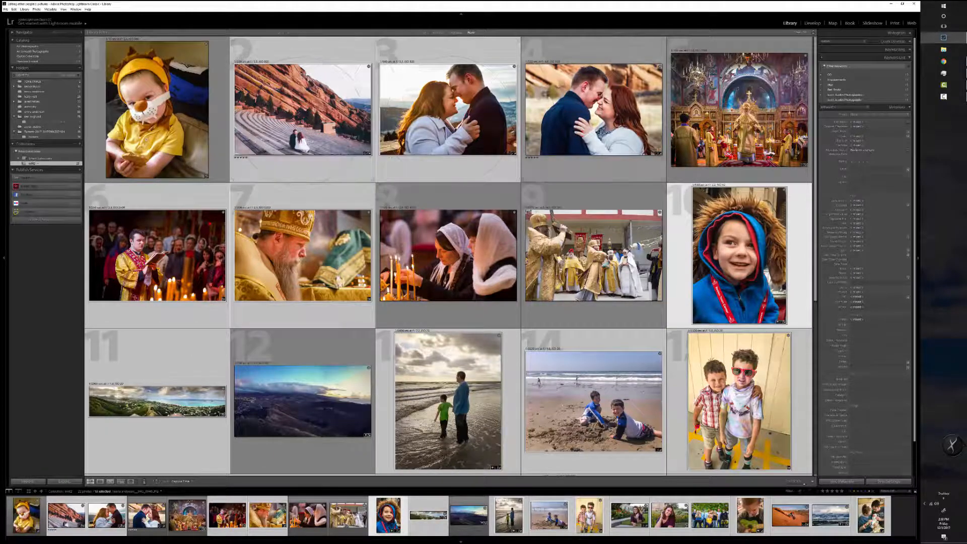
left_click(534, 111, "ctrl")
left_click(161, 104, "ctrl")
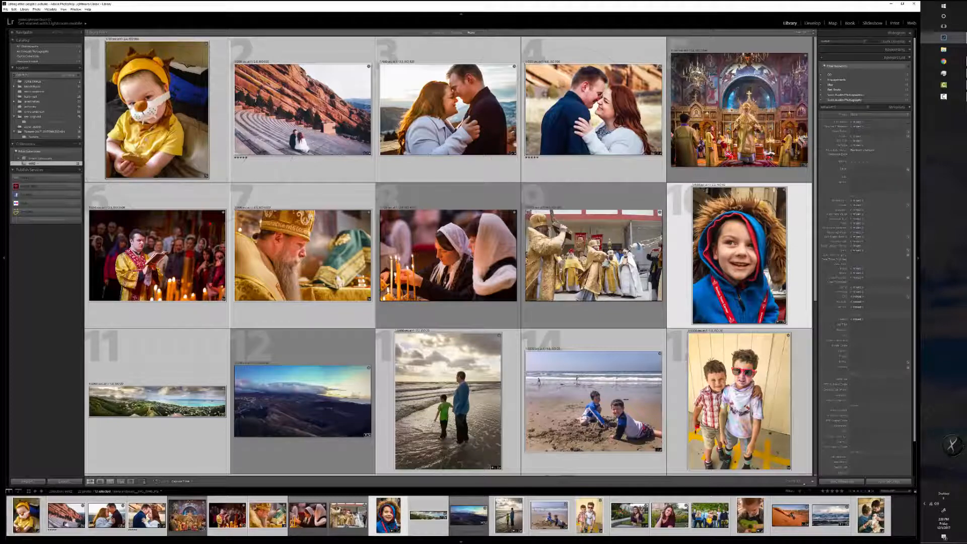
left_click(739, 98, "ctrl")
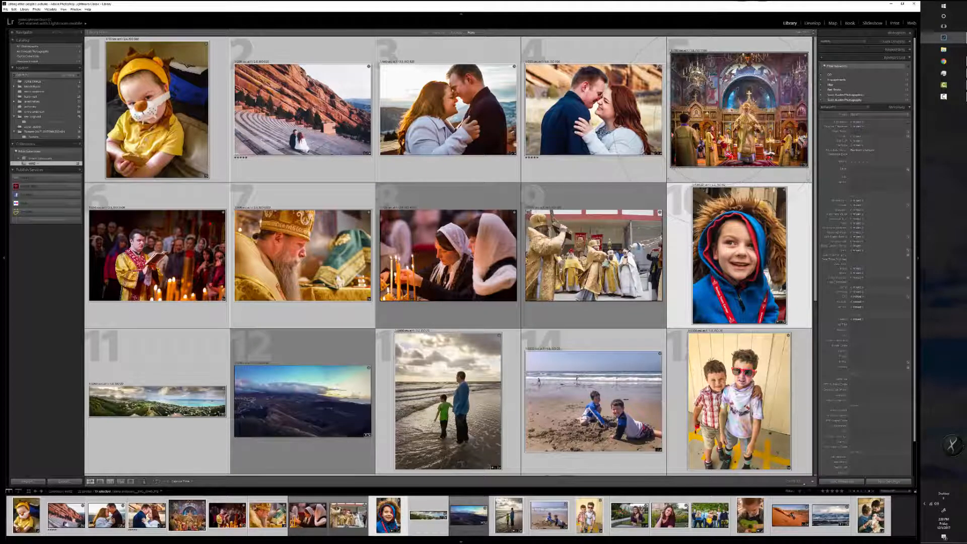
- Assign the blue color label to all selected photos and review the labelled photos throughout the grid
key("9")
scroll(448, 255, "down", 5)
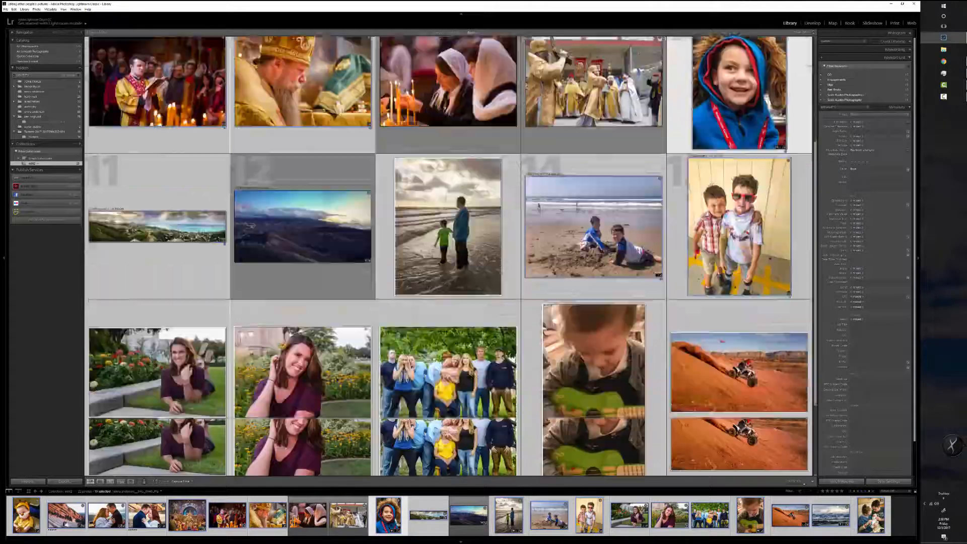
scroll(448, 254, "up", 5)
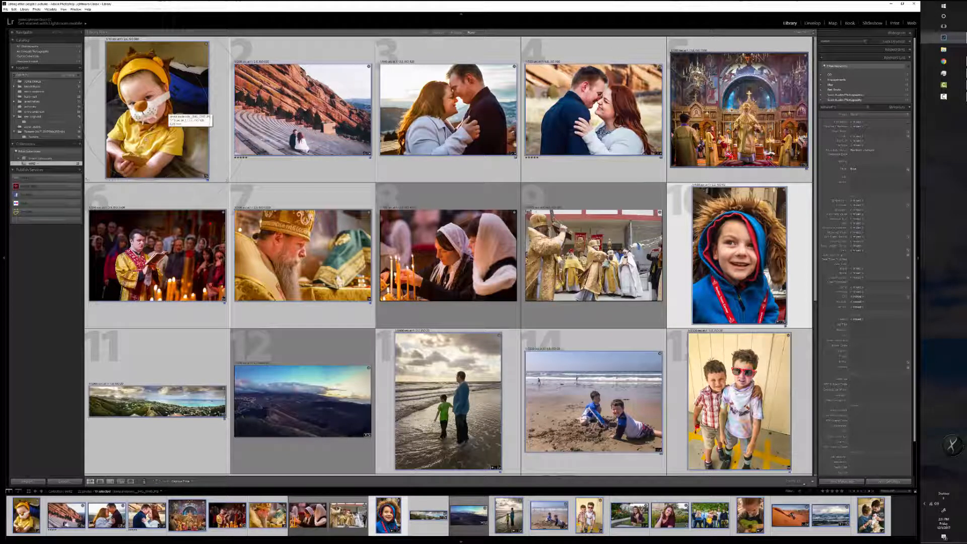
scroll(448, 255, "down", 4)
scroll(448, 254, "up", 4)
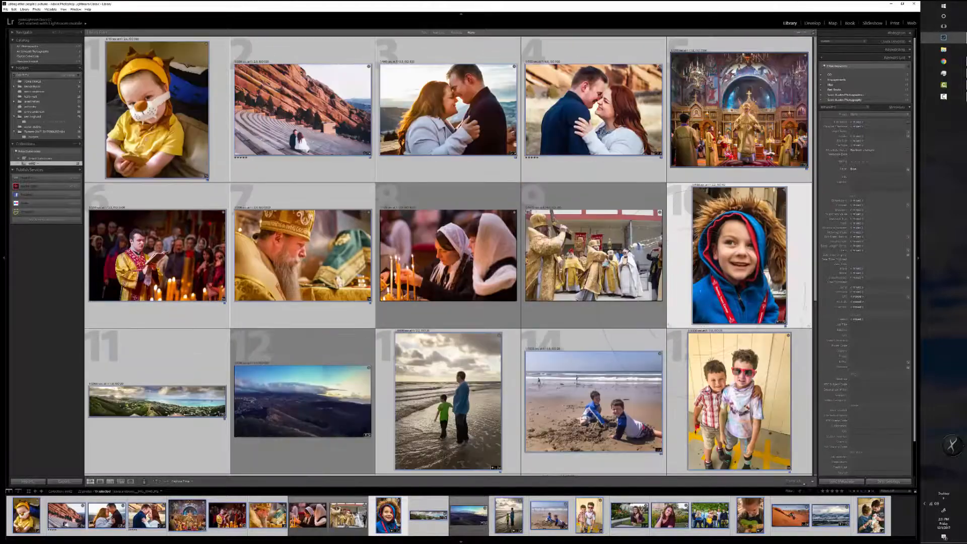